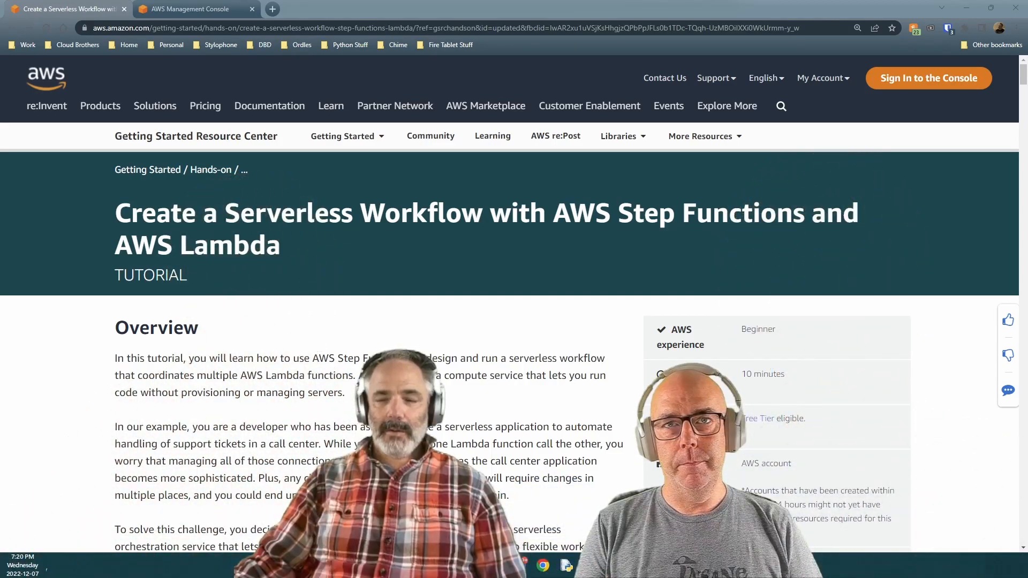
Step: Detach the AWS Management Console tab into its own window and snap it to the right half of the desktop
click(387, 18)
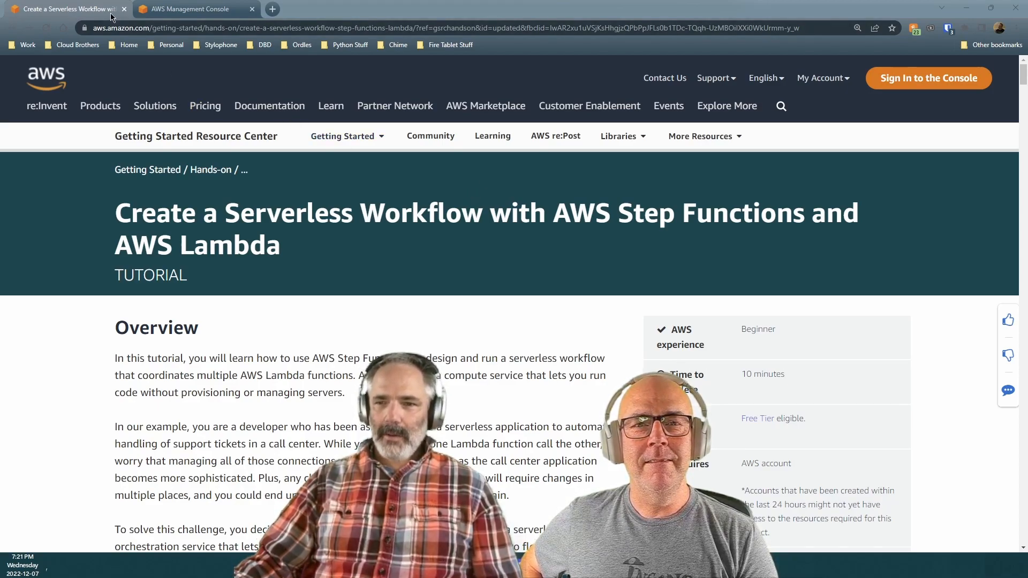
click(196, 15)
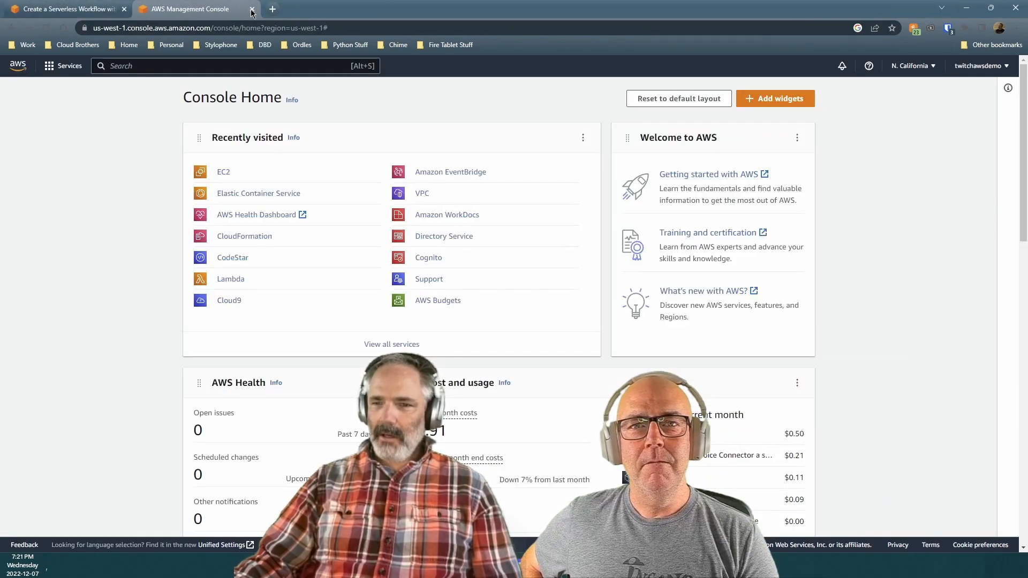
drag(198, 13, 250, 32)
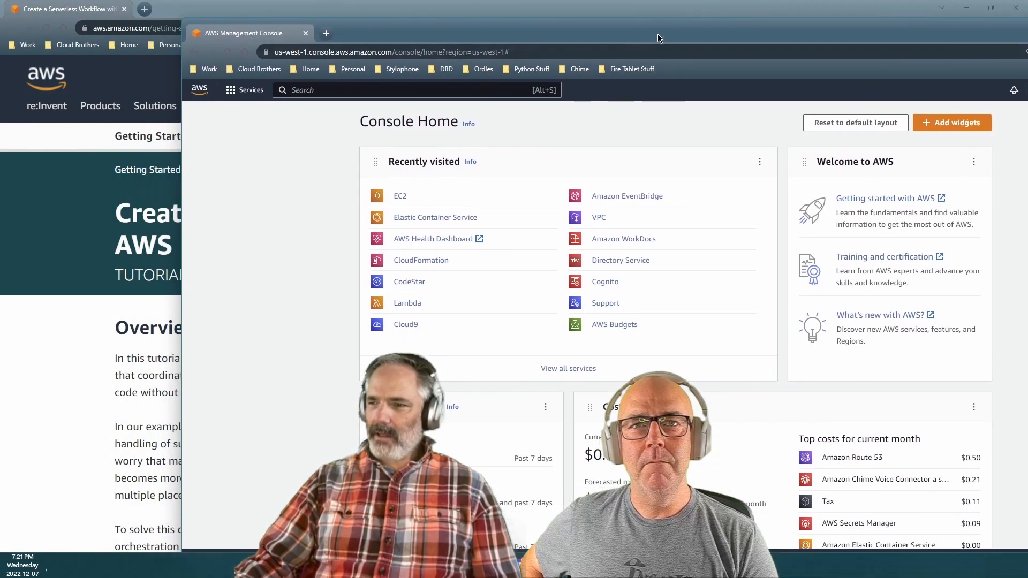
drag(933, 34, 757, 45)
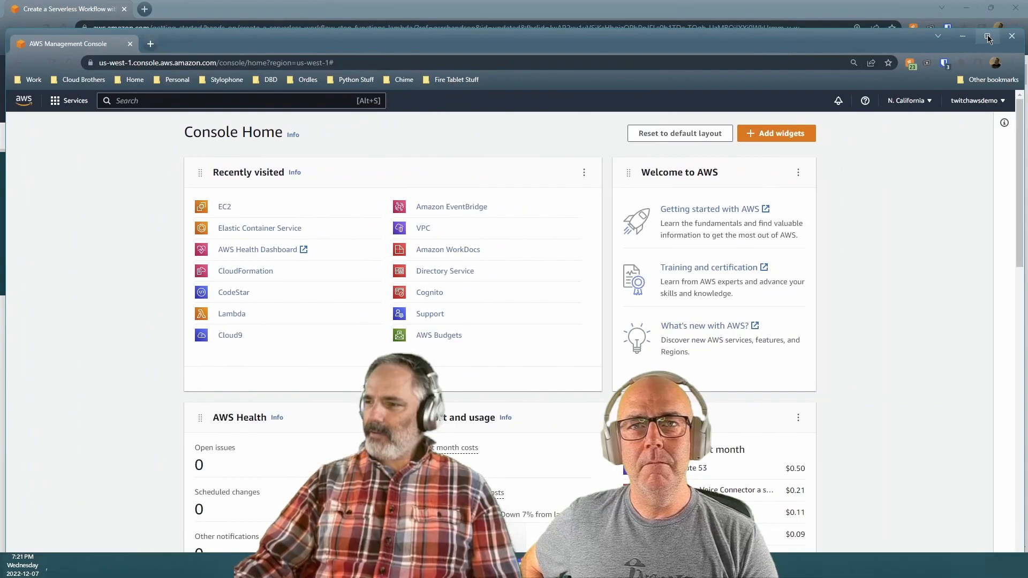
mouse_move(988, 37)
click(891, 68)
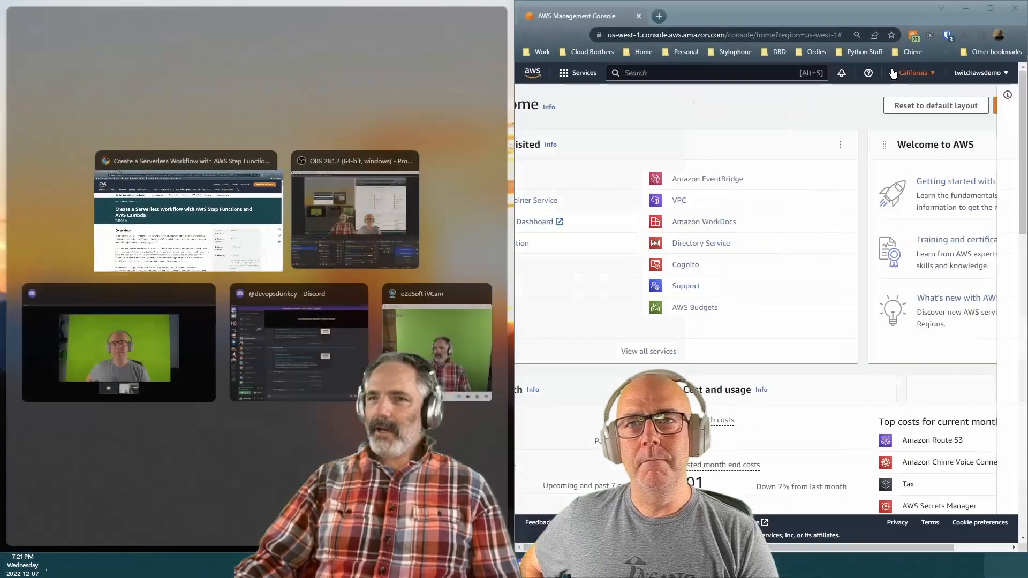
click(741, 18)
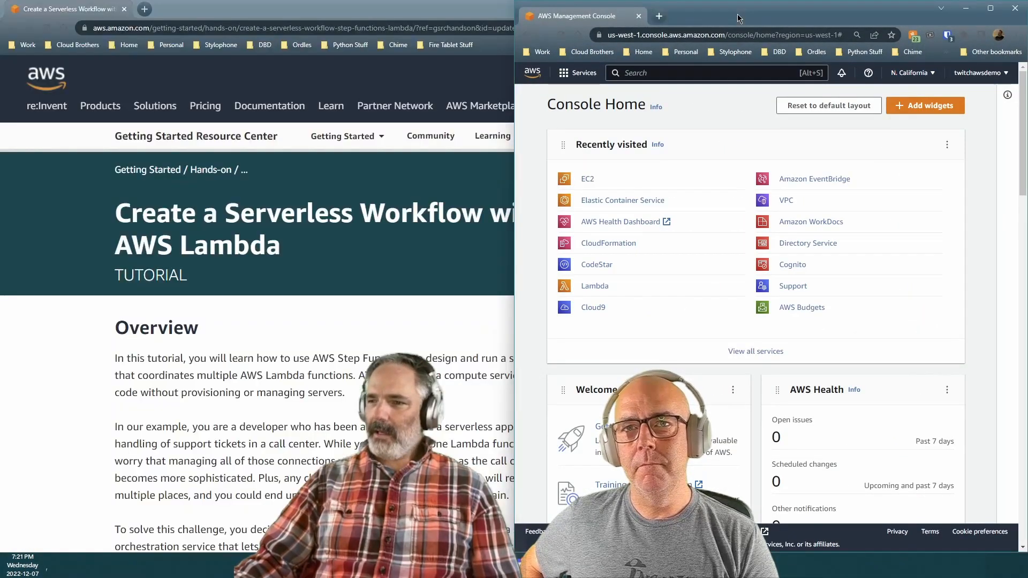
Step: Snap the Serverless Workflow tutorial window to the left half of the desktop, beside the AWS console
click(413, 19)
click(991, 7)
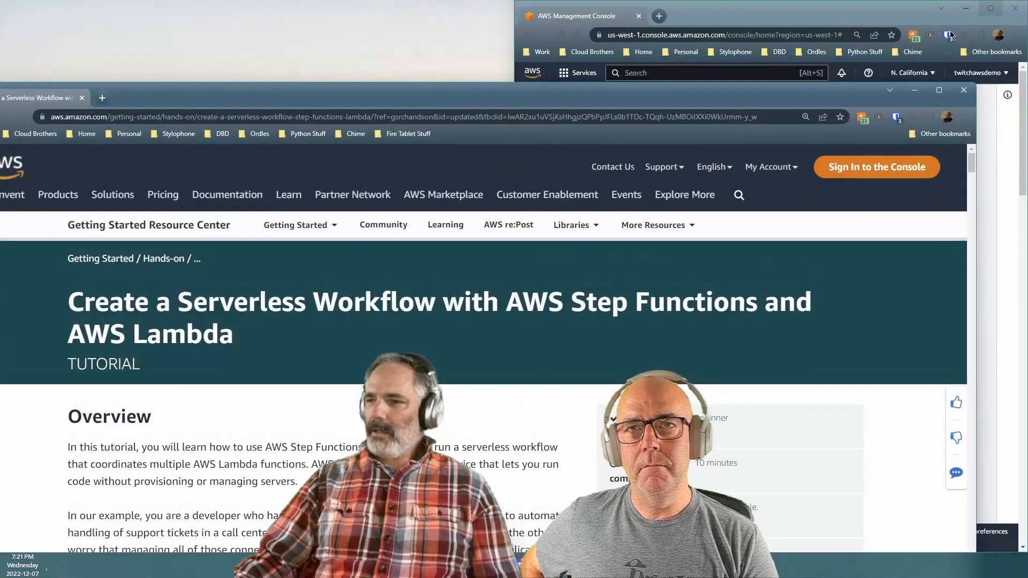
mouse_move(932, 92)
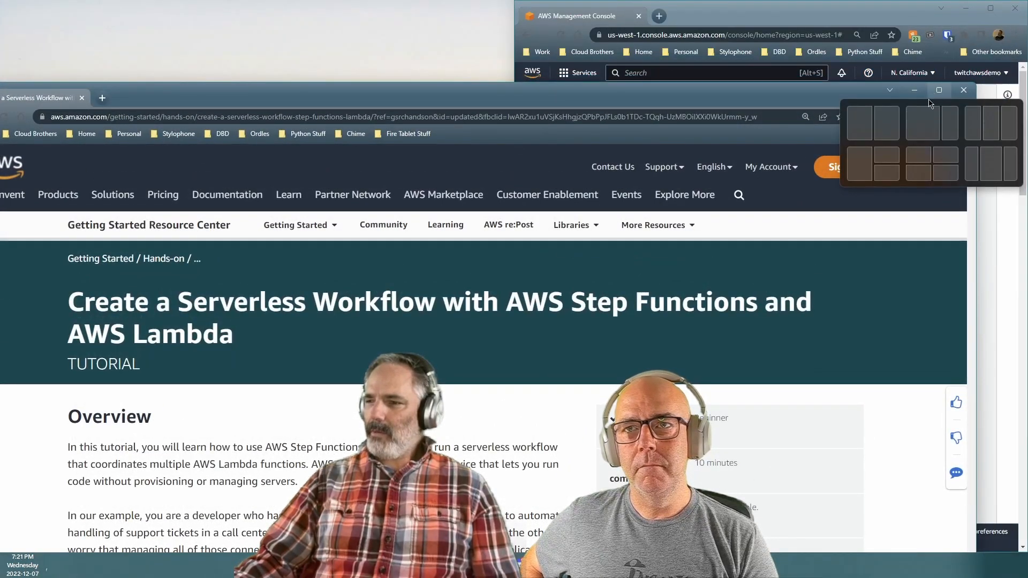
click(869, 119)
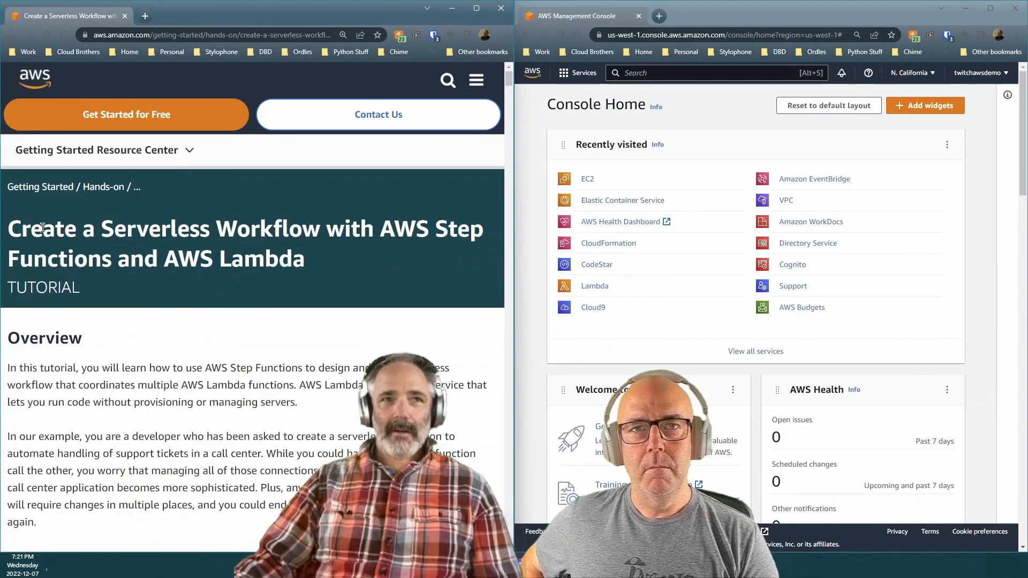
Step: Read the tutorial's overview of coordinating Lambda functions with AWS Step Functions for the call center example
scroll(43, 227, down, 3)
scroll(42, 227, down, 1)
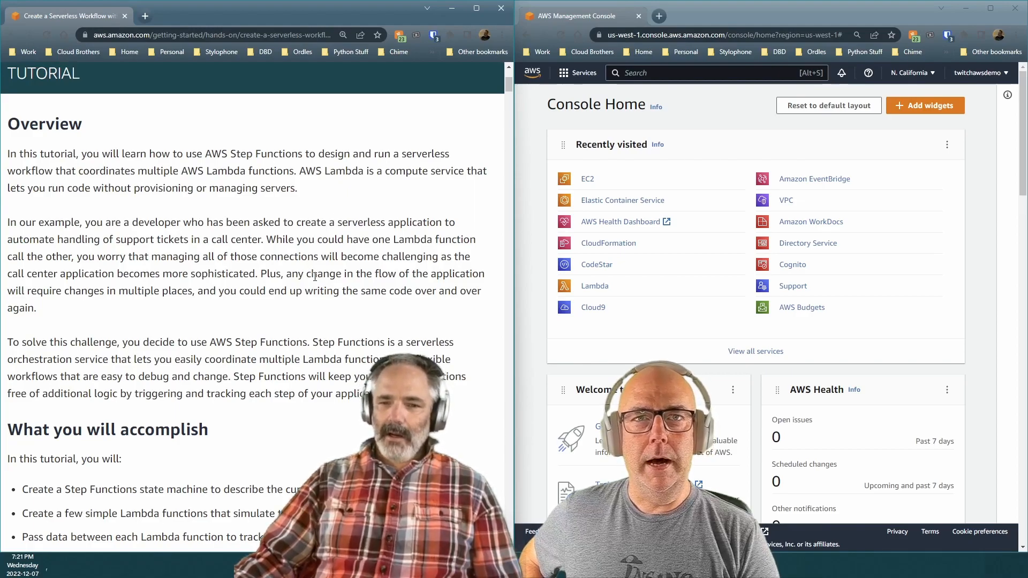
scroll(316, 280, down, 2)
scroll(316, 279, down, 1)
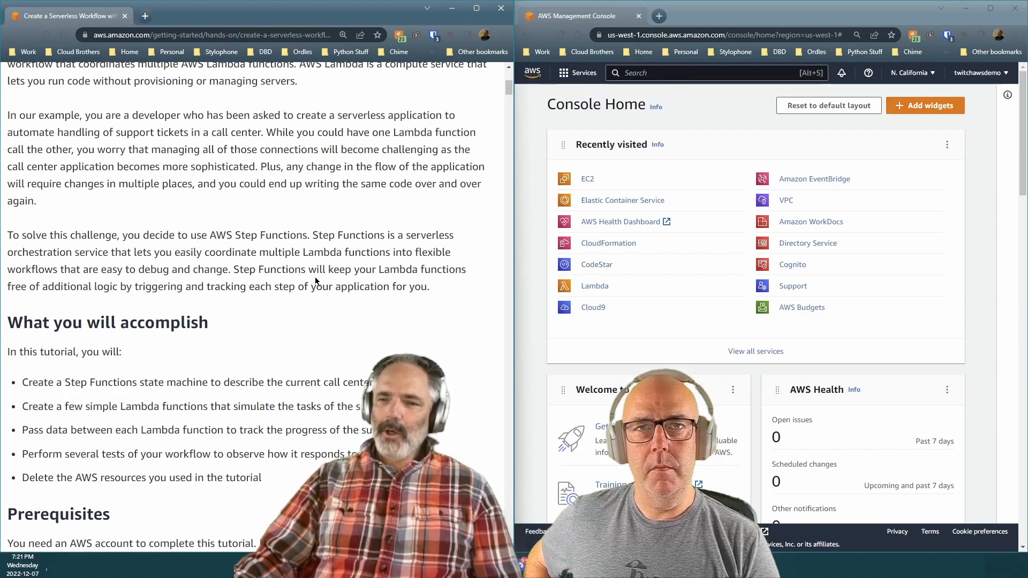
scroll(314, 278, up, 6)
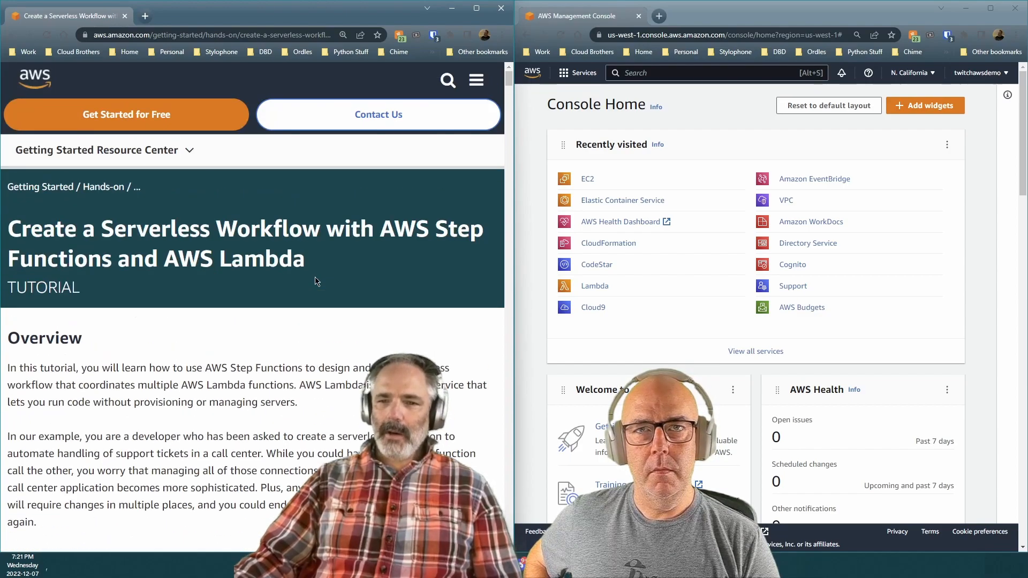
scroll(315, 280, down, 5)
scroll(314, 280, down, 8)
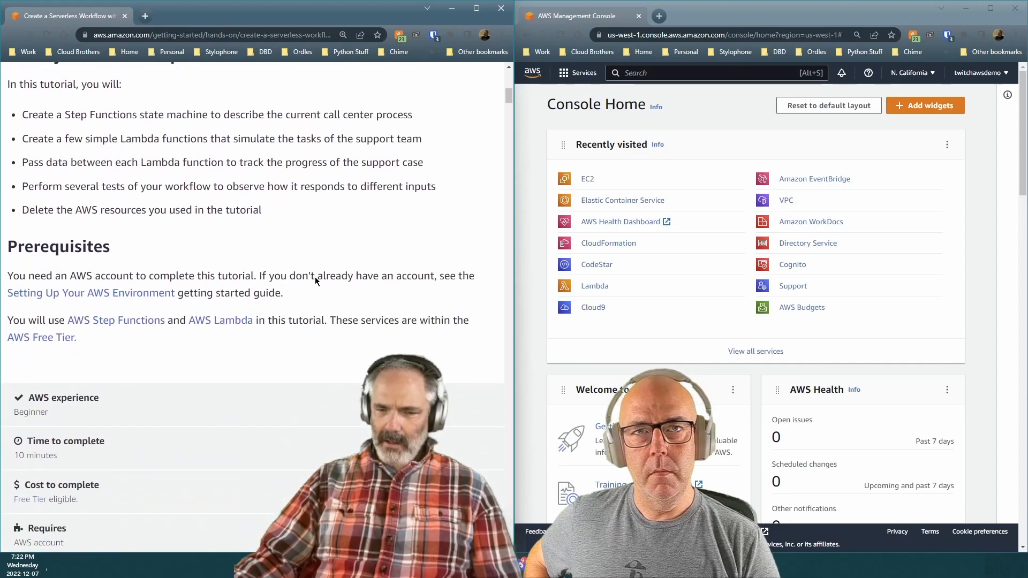
scroll(315, 277, up, 8)
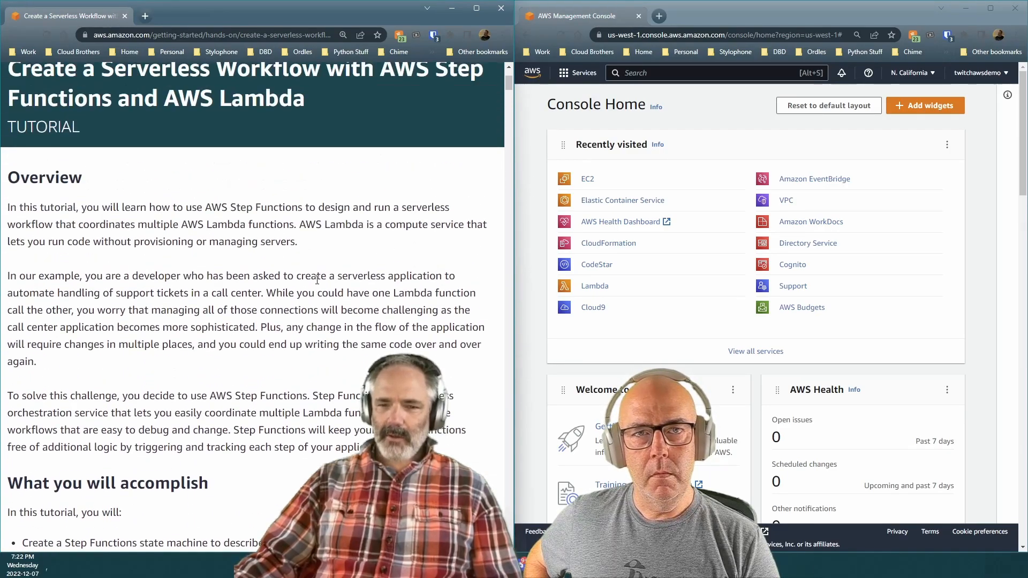
scroll(316, 279, down, 3)
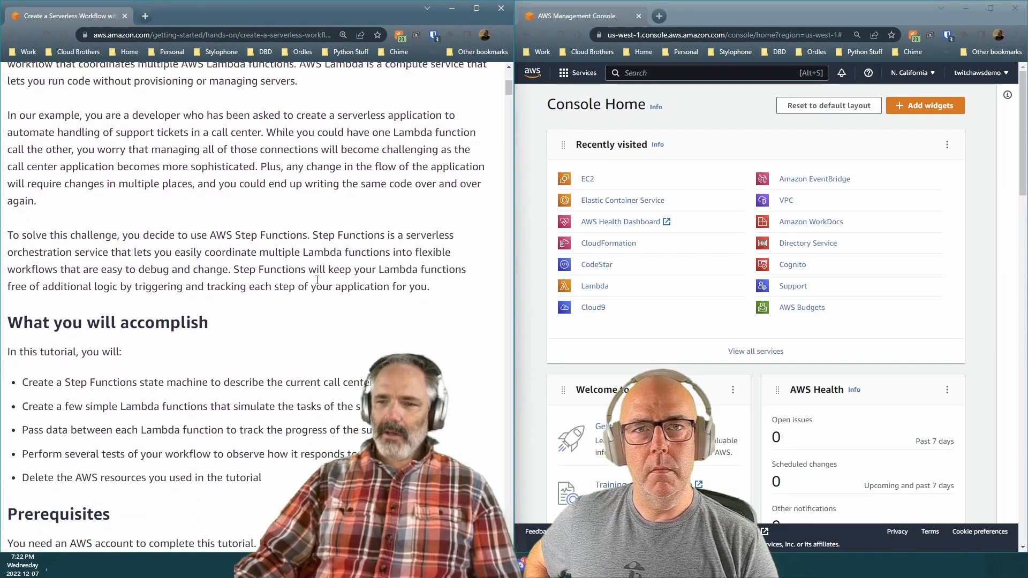
scroll(317, 279, down, 1)
scroll(317, 279, up, 1)
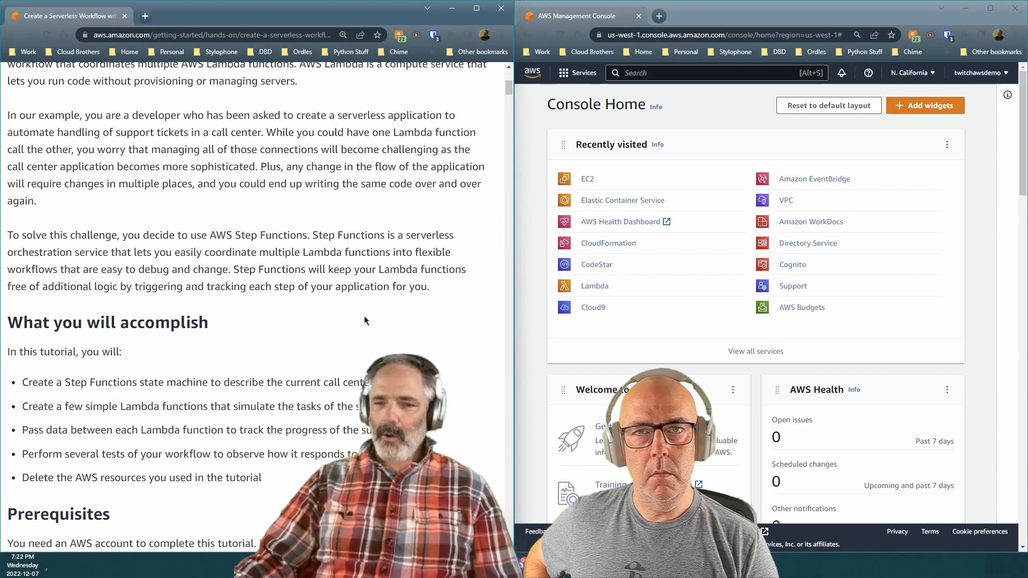
Step: Review the tutorial's goals, prerequisites, cost and services used, plus the first instruction for creating an IAM role
scroll(365, 320, down, 3)
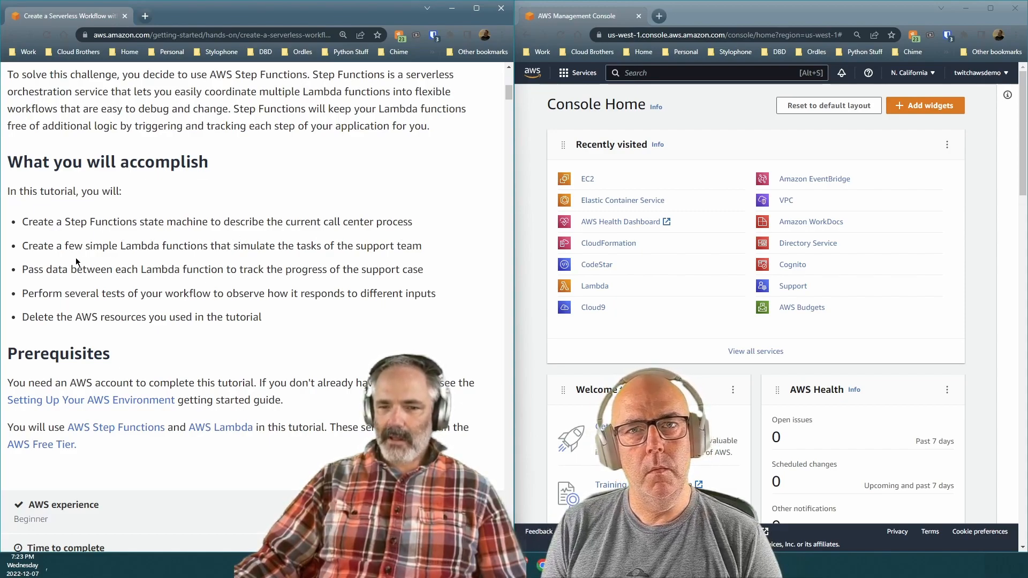
scroll(249, 256, down, 2)
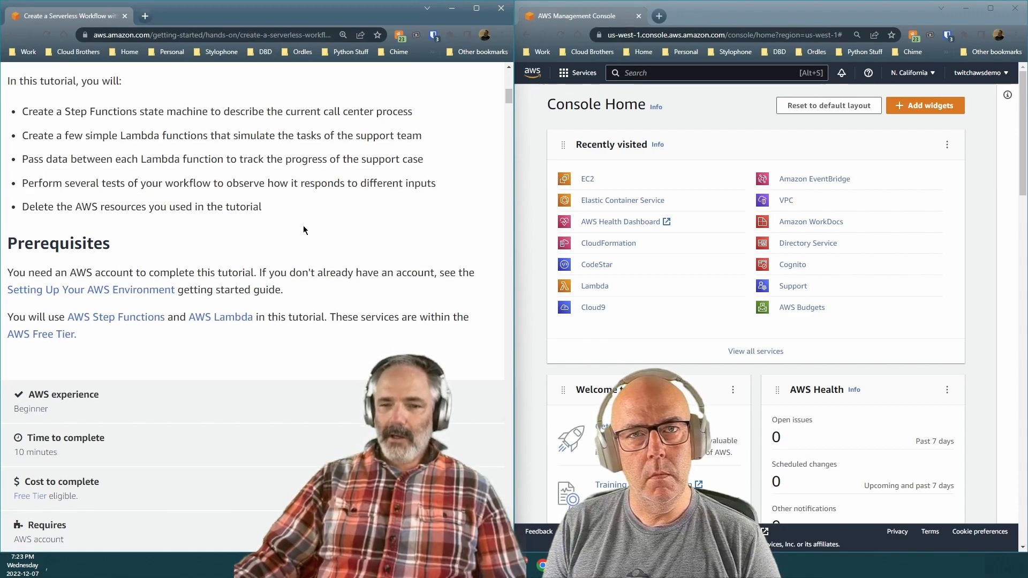
scroll(303, 226, down, 3)
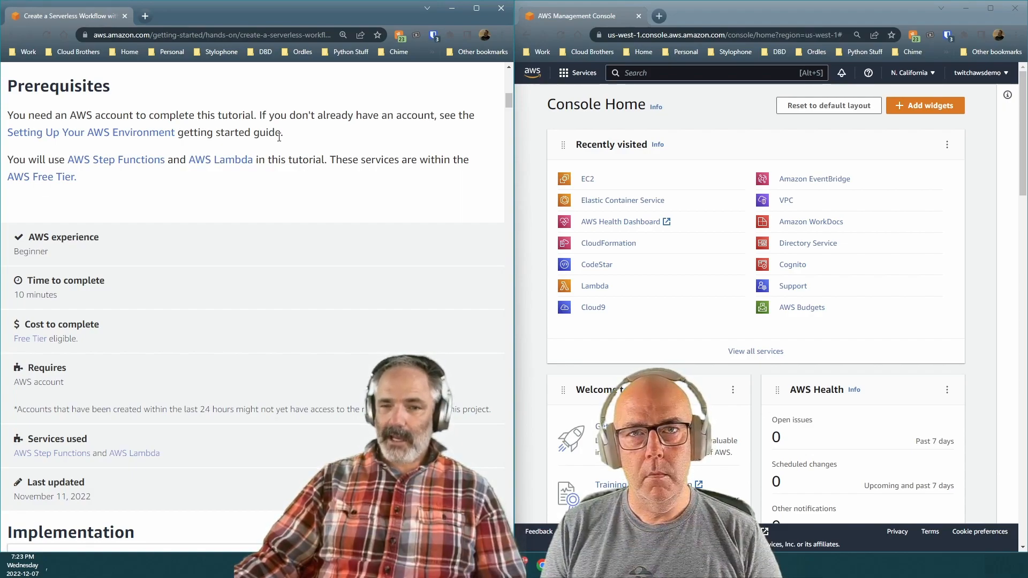
scroll(191, 187, down, 1)
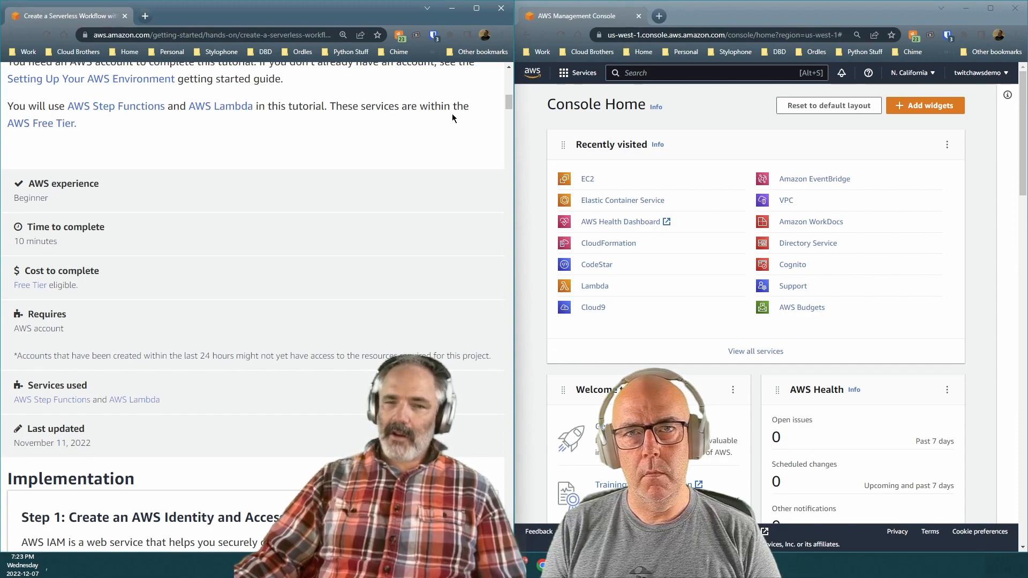
scroll(201, 221, down, 1)
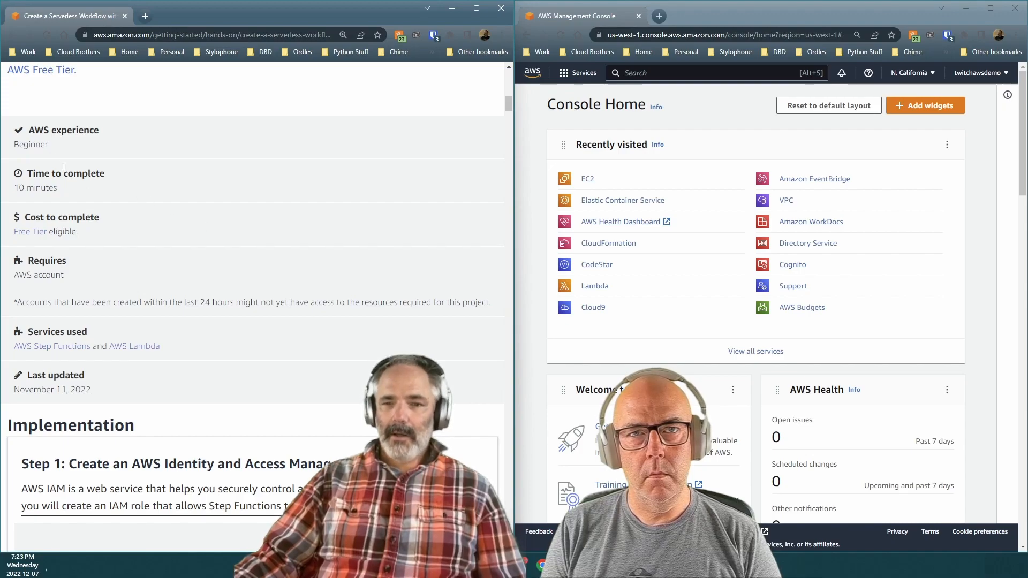
scroll(48, 149, down, 1)
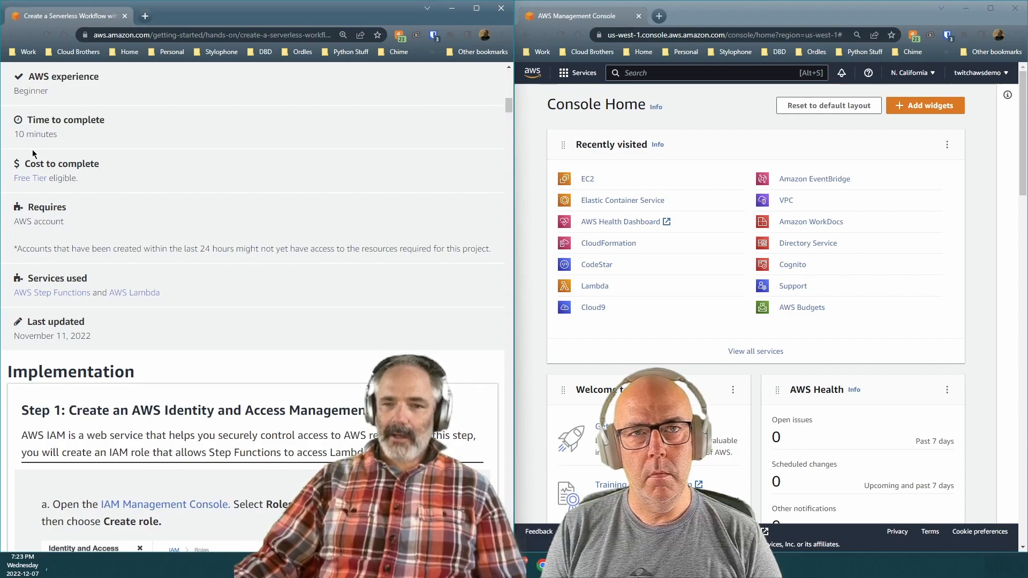
scroll(76, 150, down, 1)
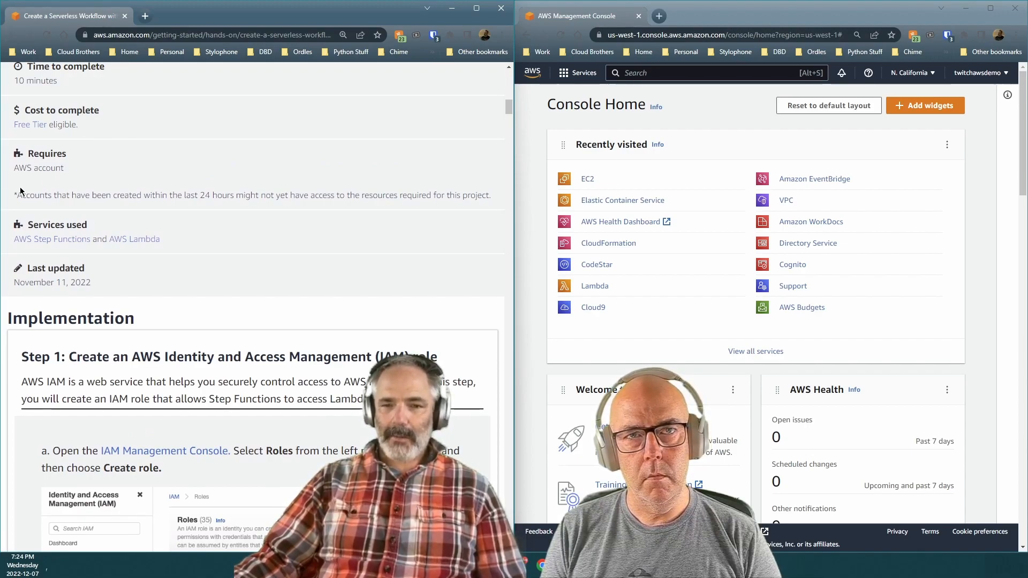
scroll(38, 182, down, 1)
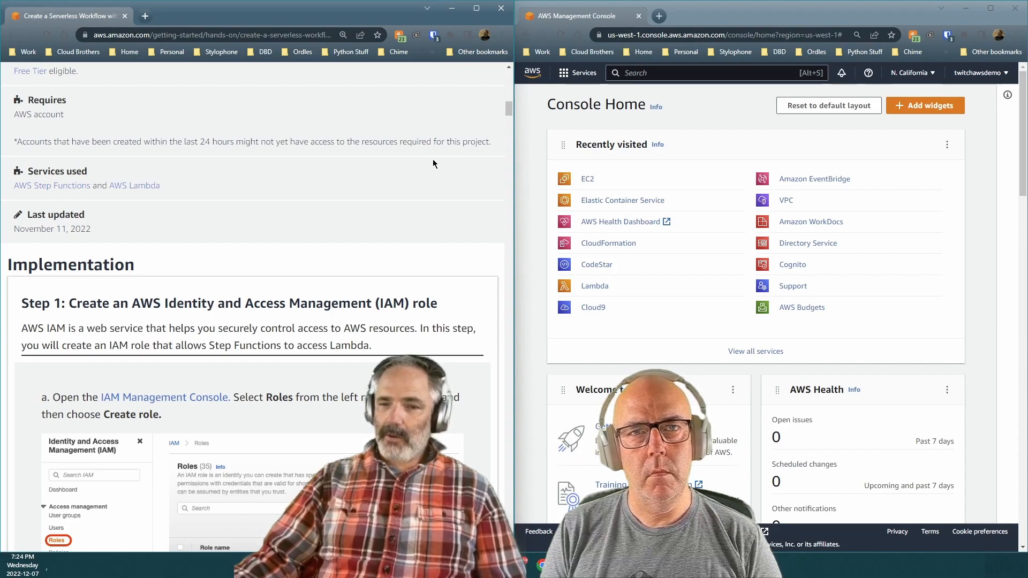
scroll(223, 169, down, 1)
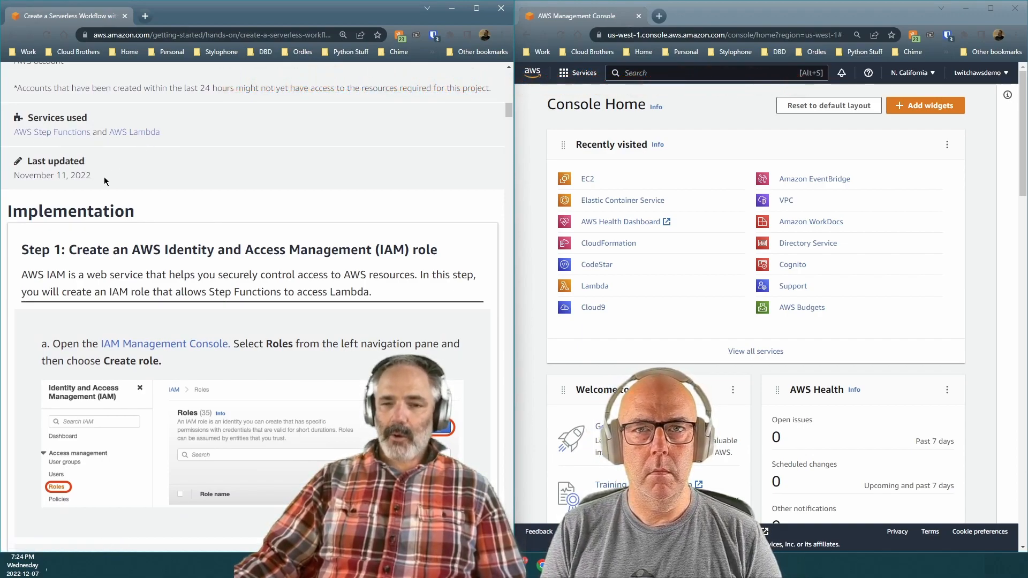
scroll(106, 181, down, 1)
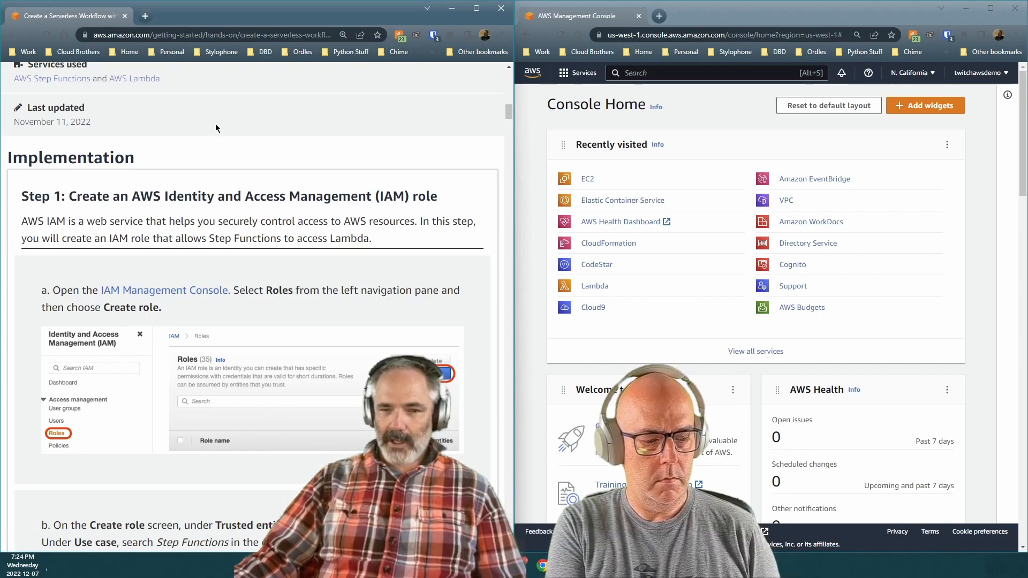
scroll(308, 159, down, 2)
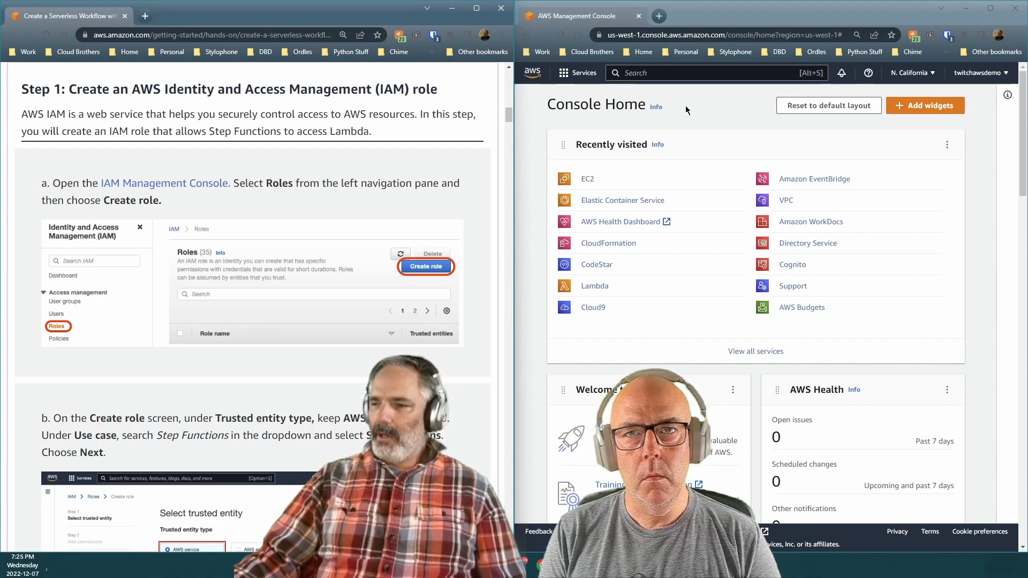
Step: Search the AWS console for IAM, open its Roles page and start creating a role
click(678, 75)
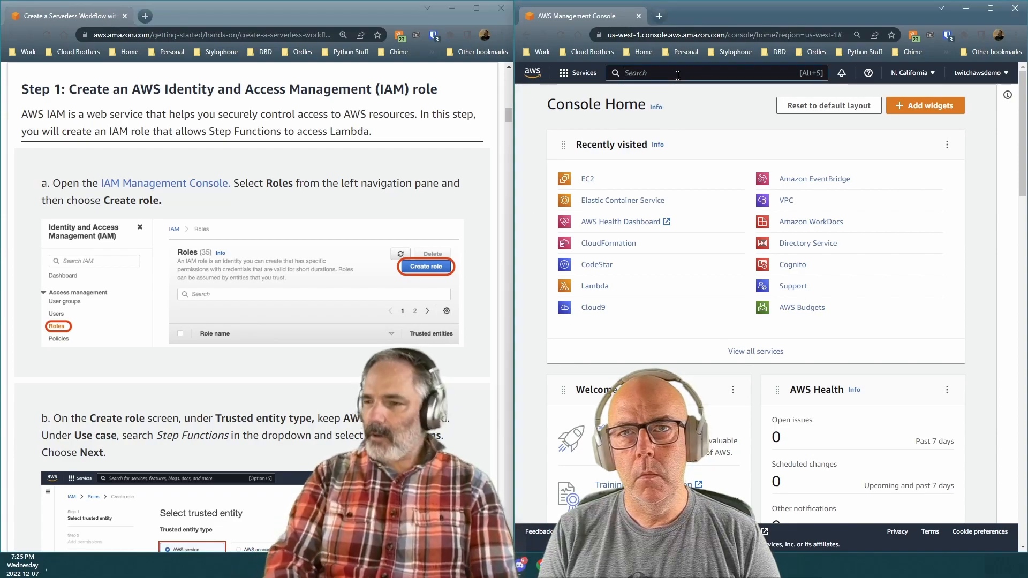
text(IAM)
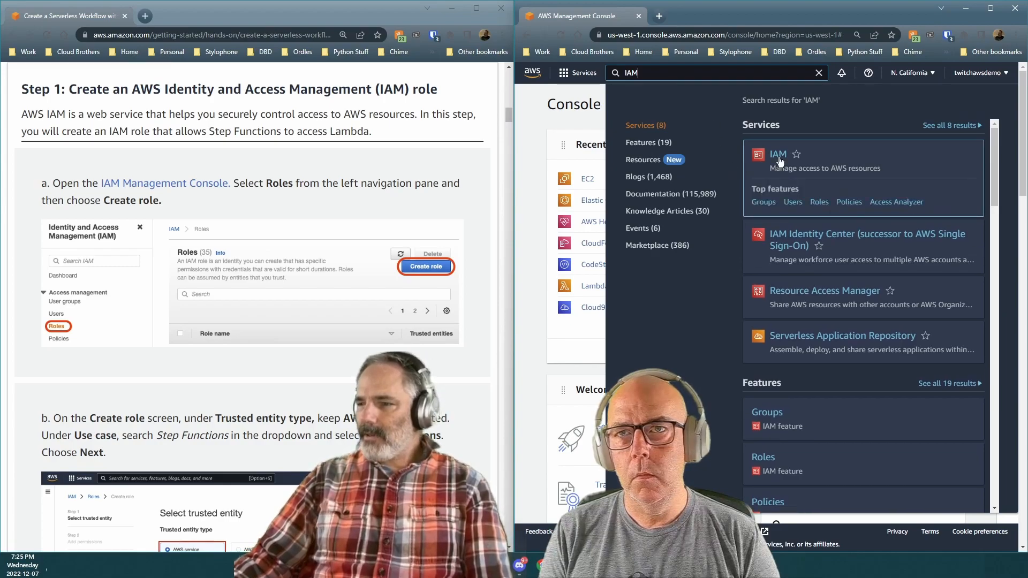
click(779, 156)
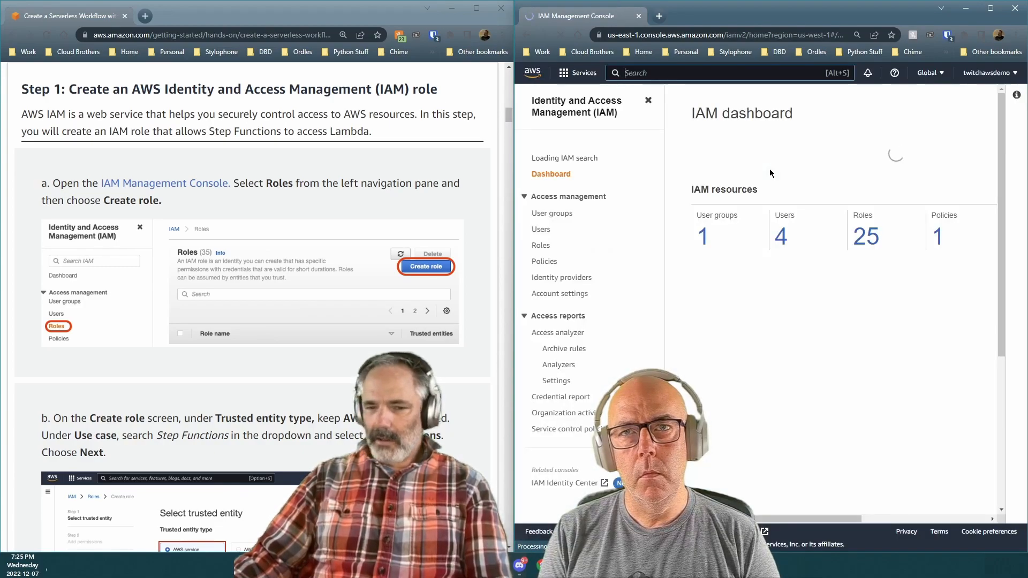
click(544, 251)
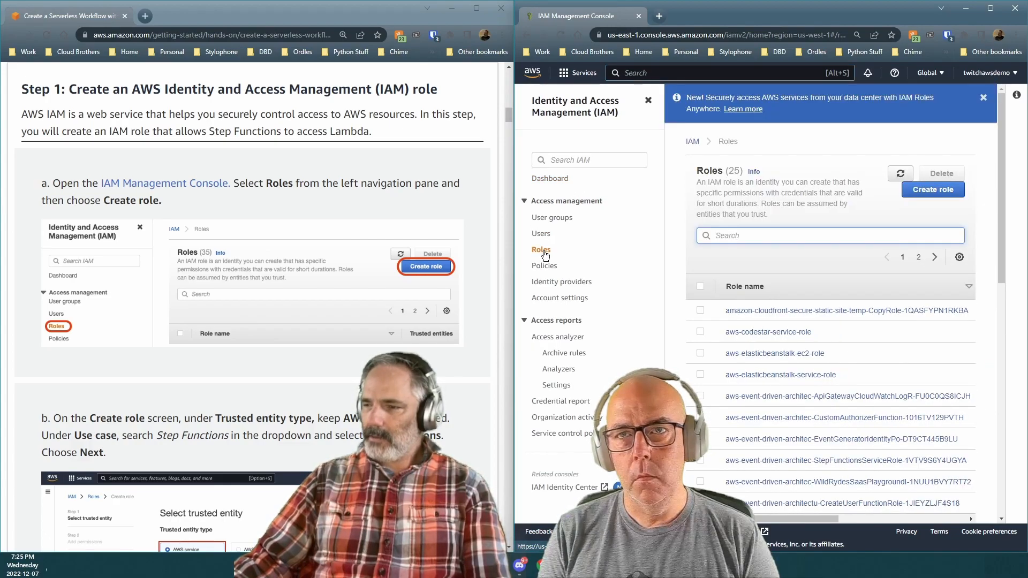
click(941, 197)
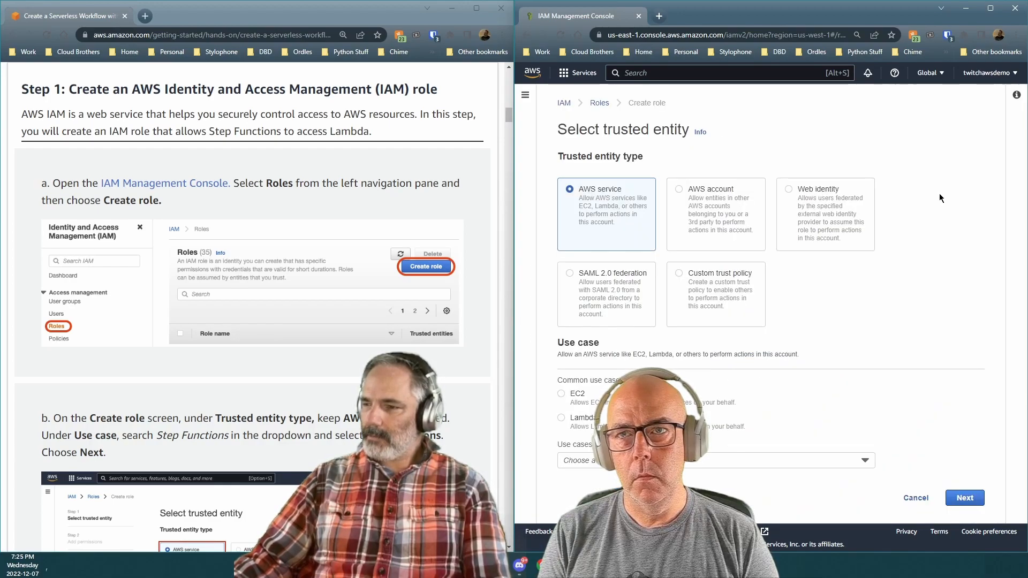
Step: Following instruction b, choose Step Functions under use cases for other AWS services and select the Step Functions use case
scroll(280, 321, down, 2)
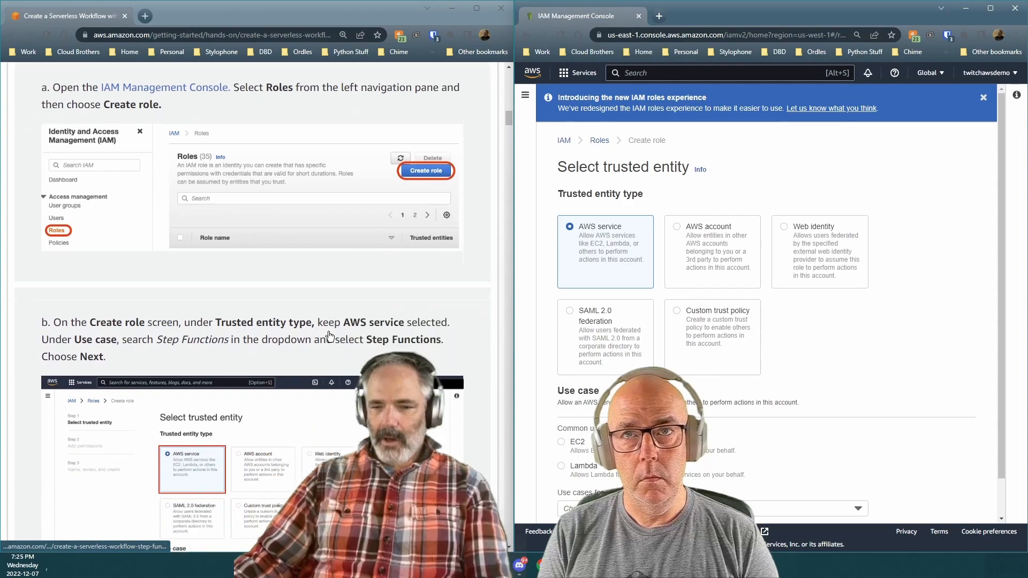
scroll(280, 322, down, 3)
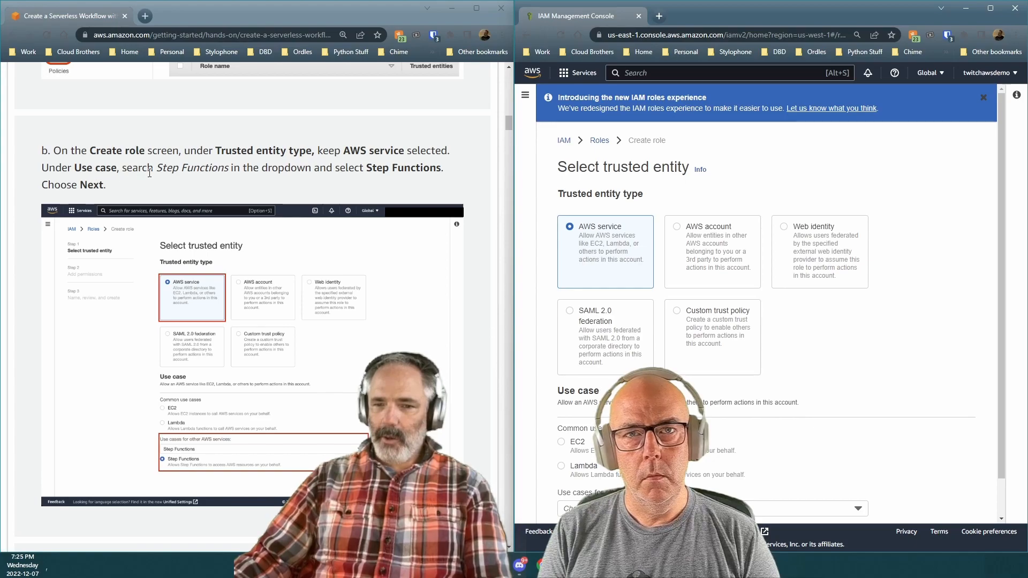
scroll(675, 344, down, 2)
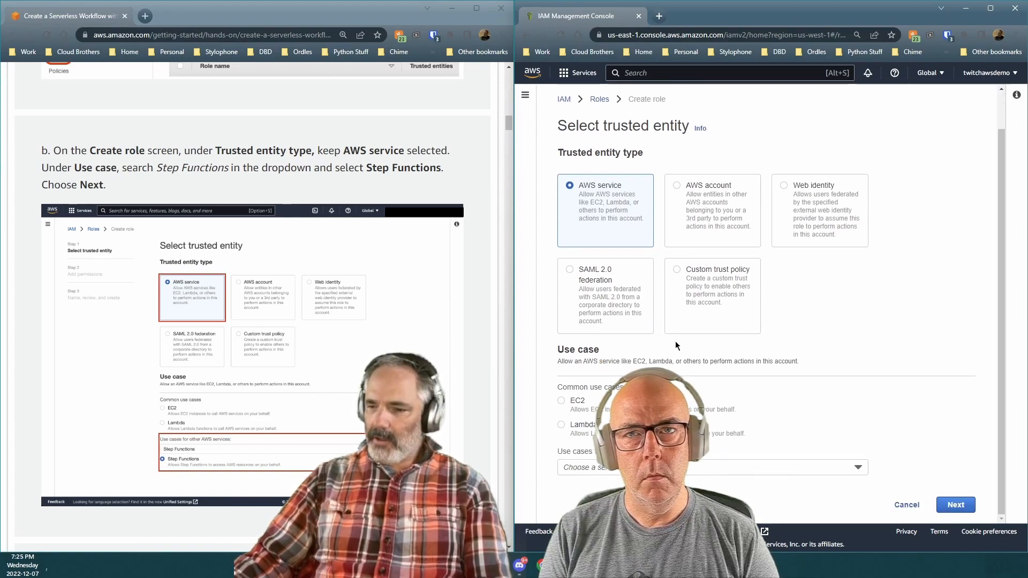
click(607, 469)
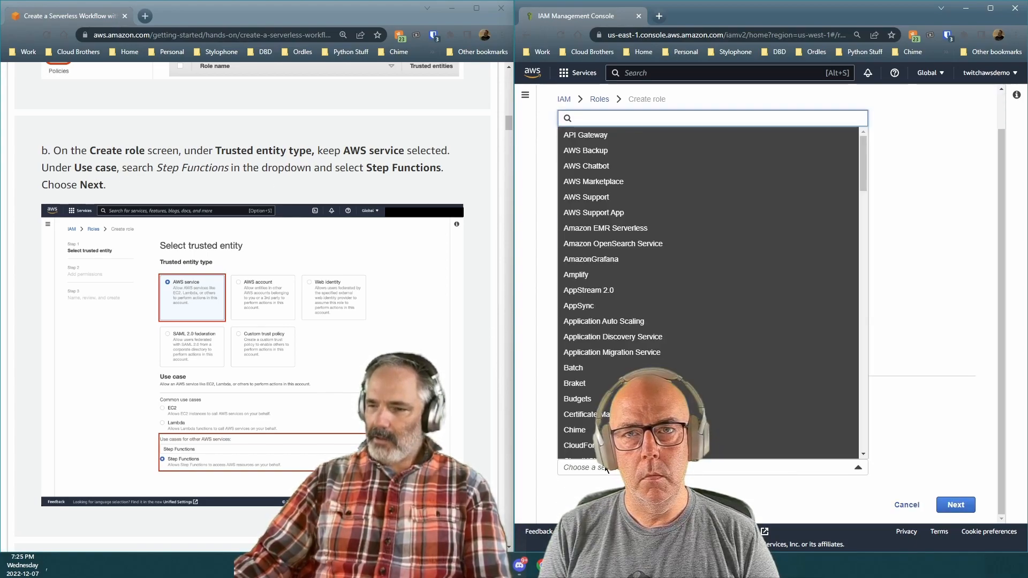
text(s)
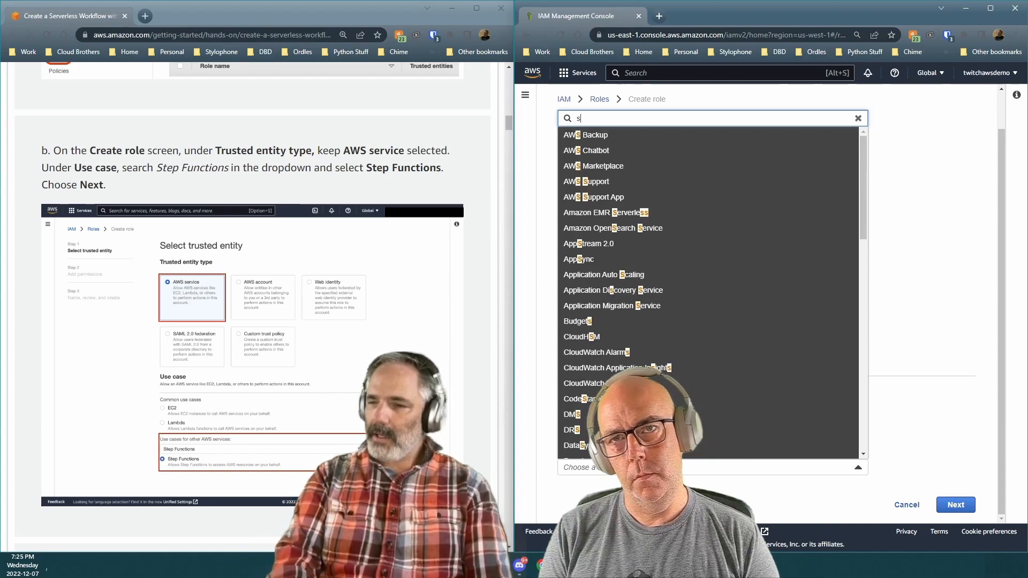
text(tep)
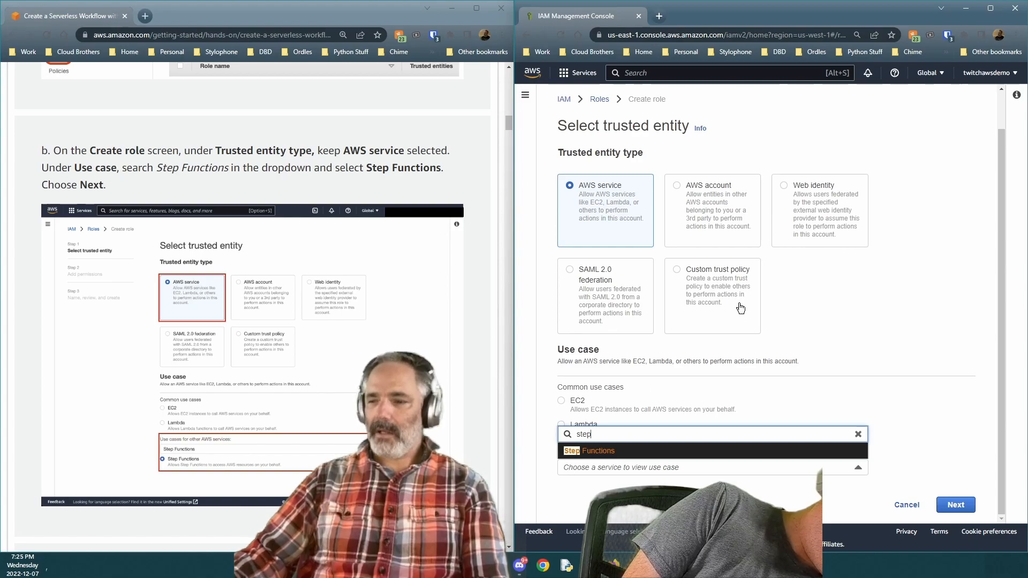
key(Return)
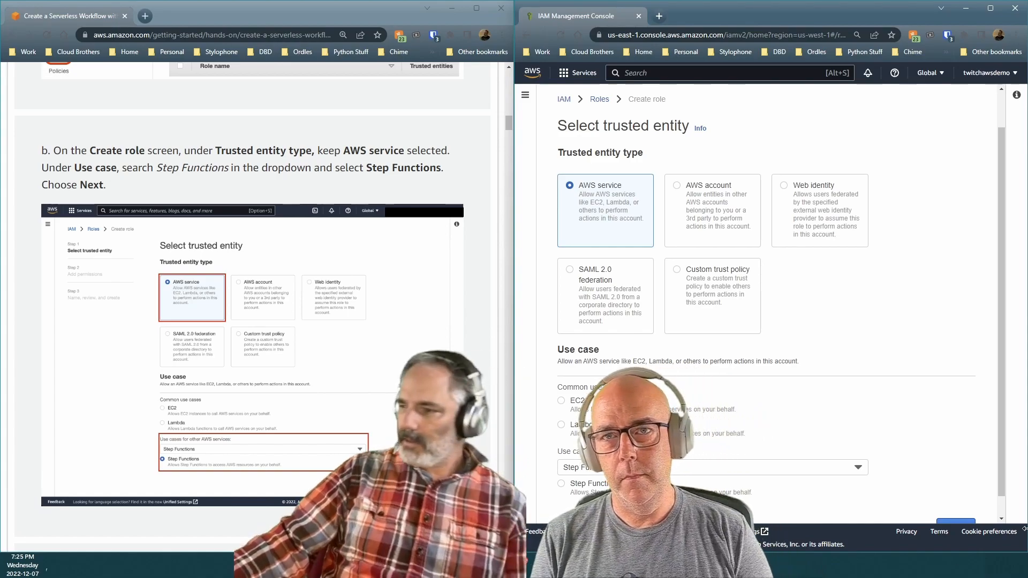
drag(727, 18, 560, 0)
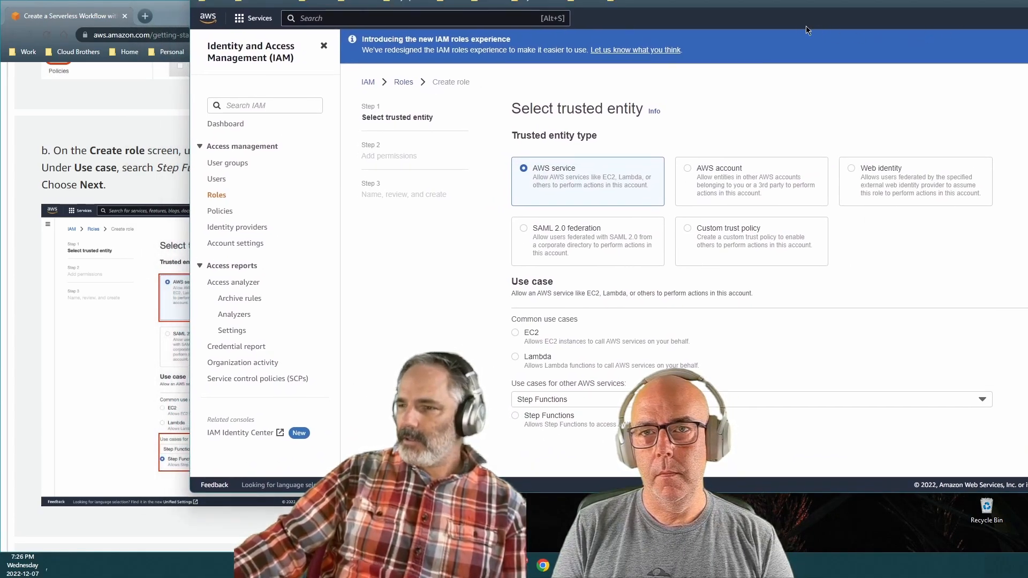
click(544, 418)
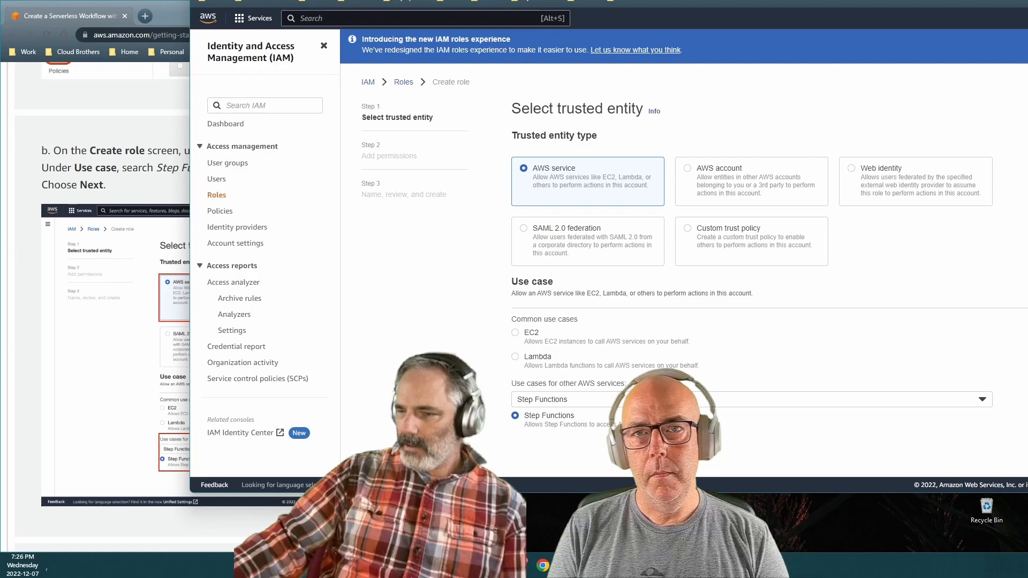
Step: Resize and reposition the IAM console window, then snap it back to half the desktop beside the tutorial
click(621, 400)
click(857, 436)
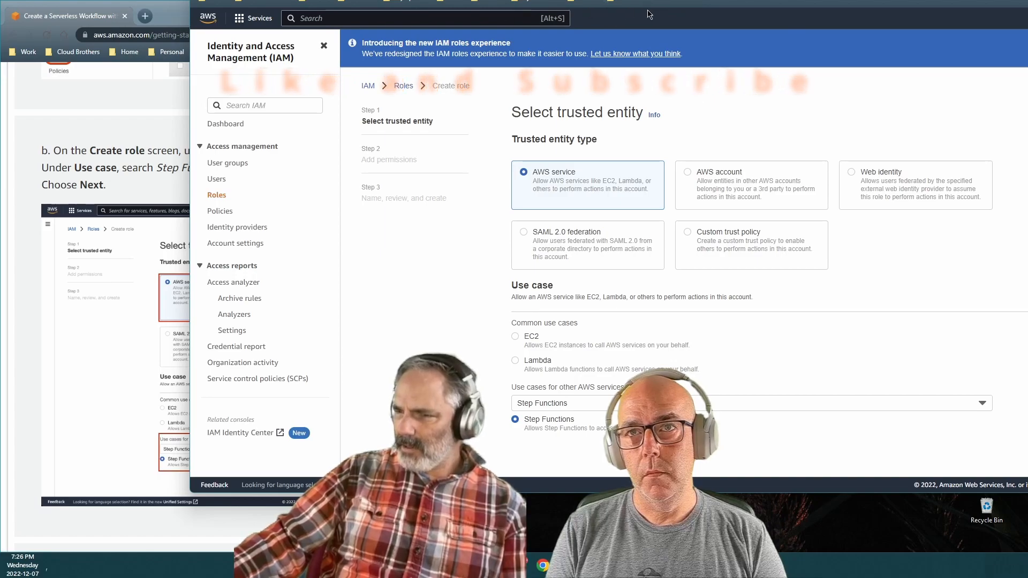
drag(573, 16, 552, 53)
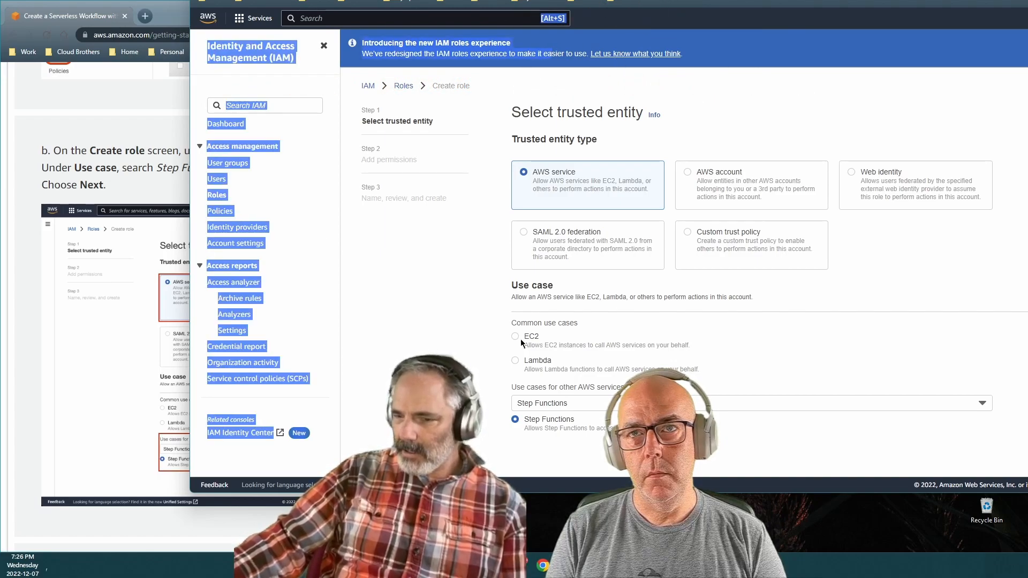
drag(863, 498, 863, 435)
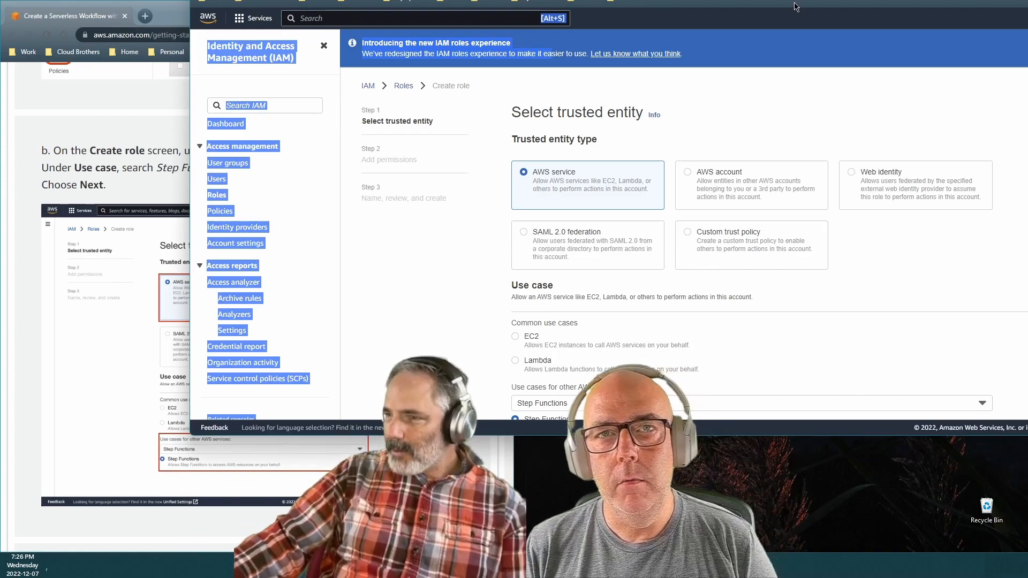
drag(189, 46, 475, 46)
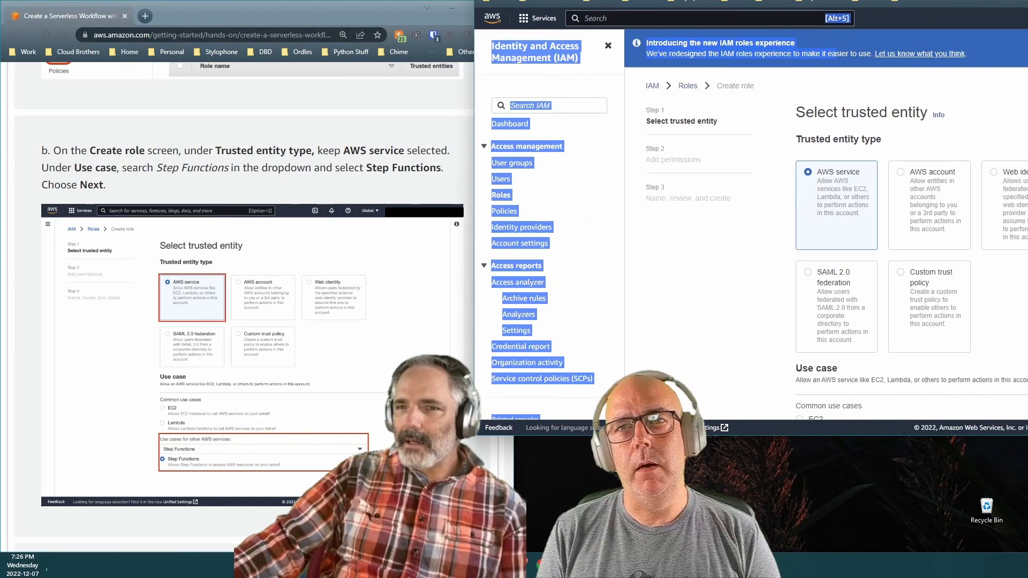
drag(653, 0, 345, 62)
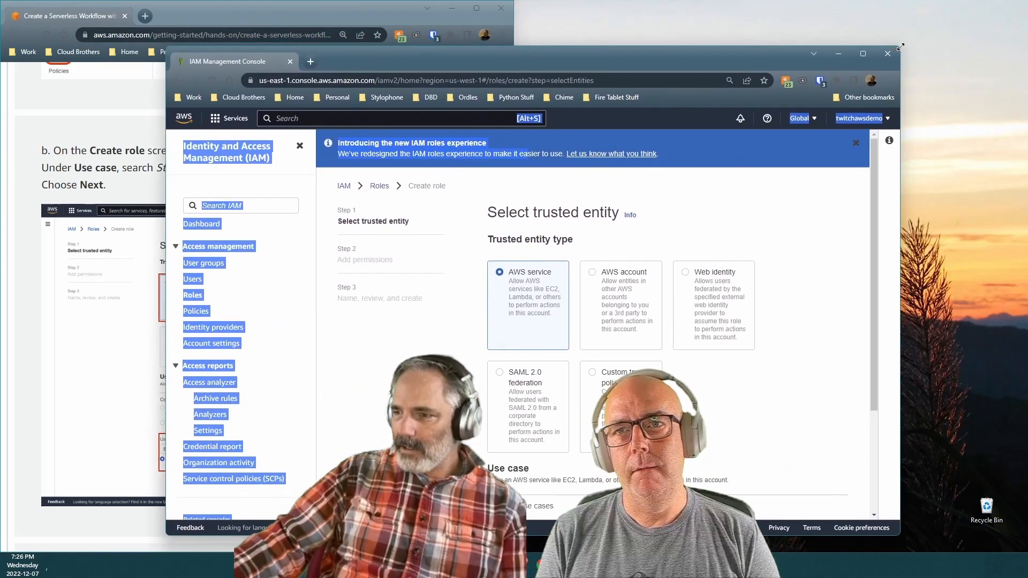
mouse_move(863, 60)
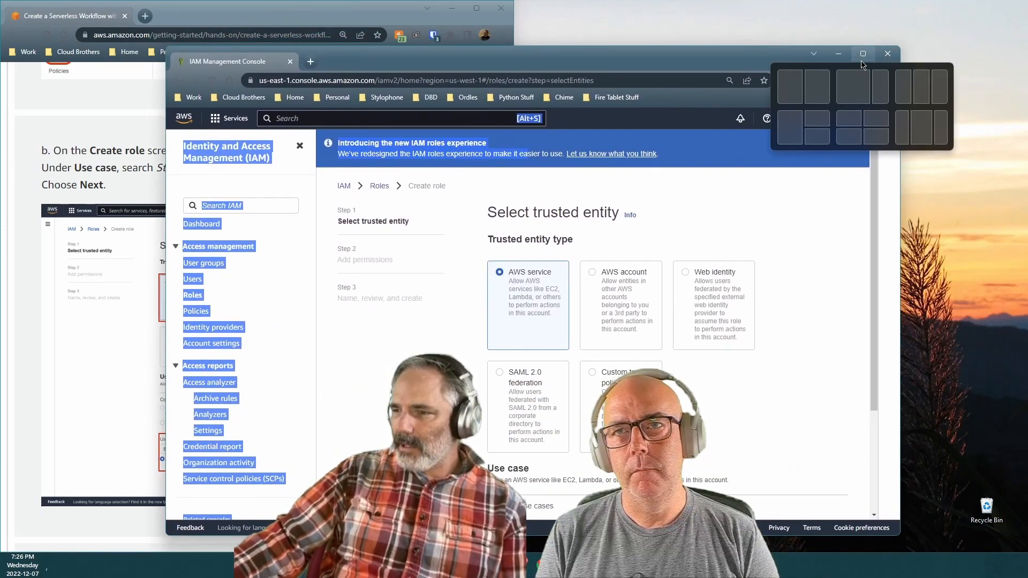
click(817, 87)
Step: Confirm the trusted entity and accept the AWSLambdaRole permissions policy to reach the role's name and review stage
scroll(891, 369, down, 4)
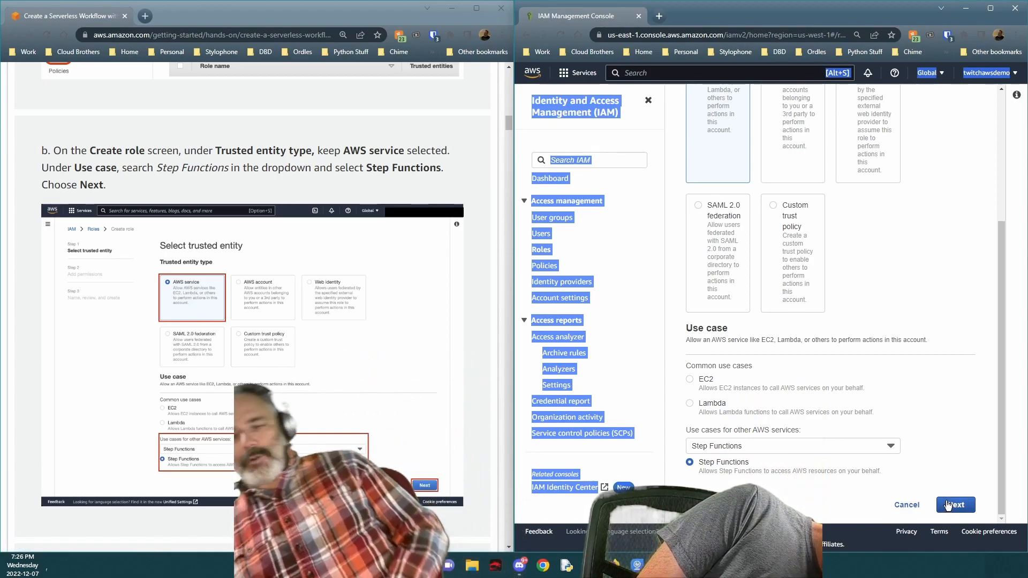
click(964, 503)
scroll(272, 287, down, 6)
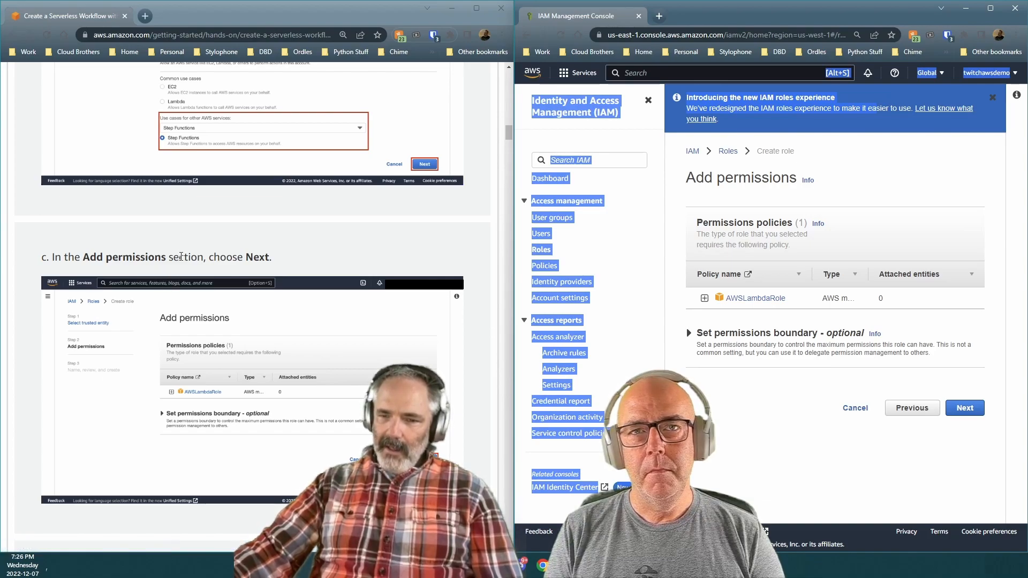
scroll(252, 256, down, 5)
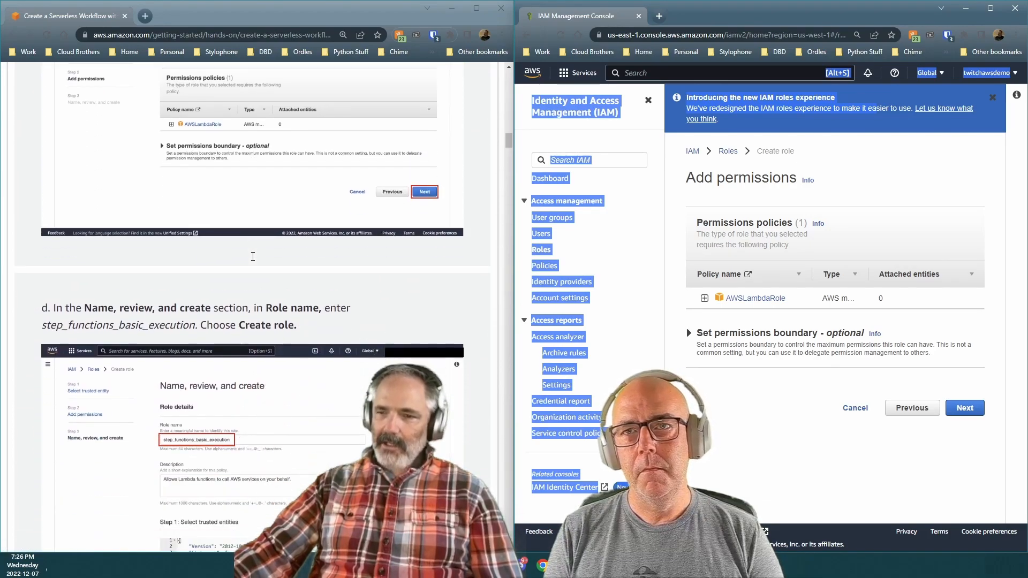
click(973, 418)
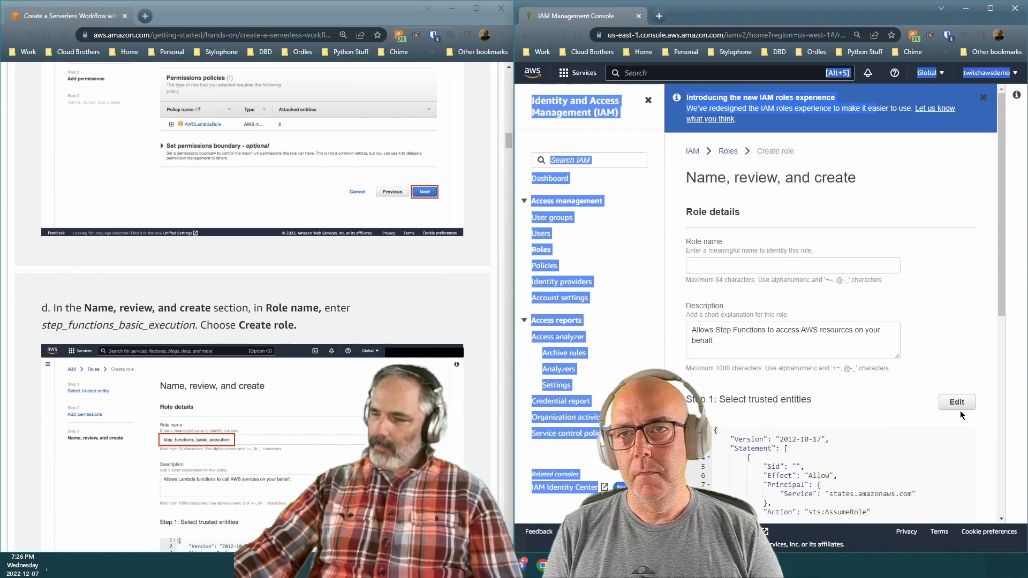
Step: Copy step_functions_basic_execution from the tutorial's instruction d and set it as the role name
scroll(330, 287, down, 2)
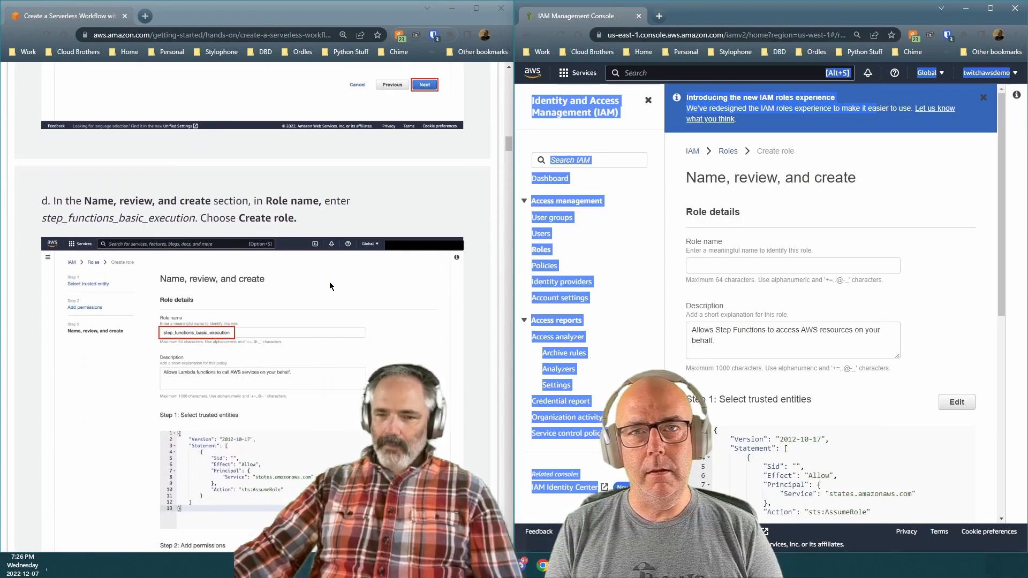
scroll(330, 286, down, 1)
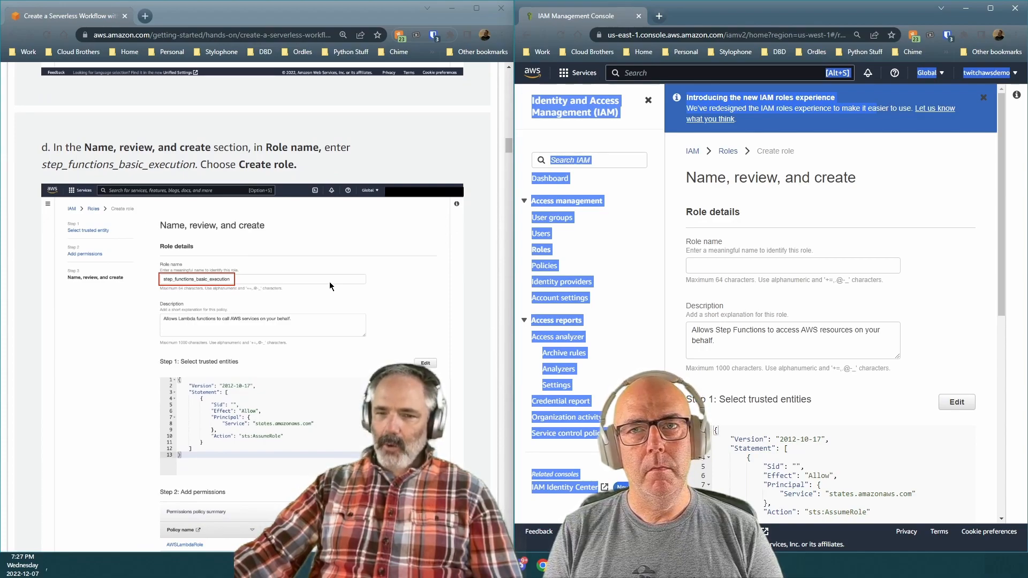
click(718, 265)
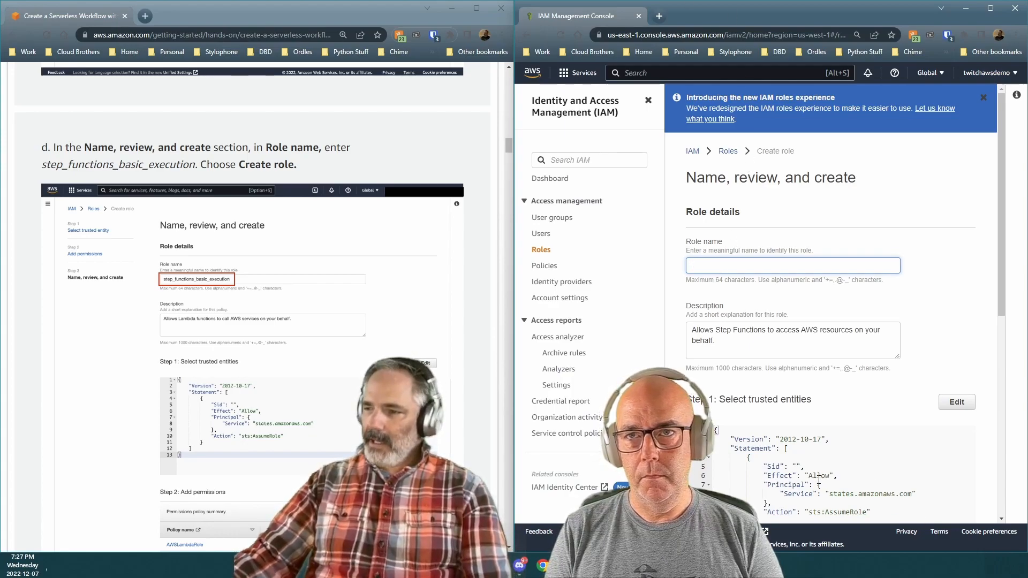
scroll(819, 480, down, 3)
scroll(754, 109, up, 1)
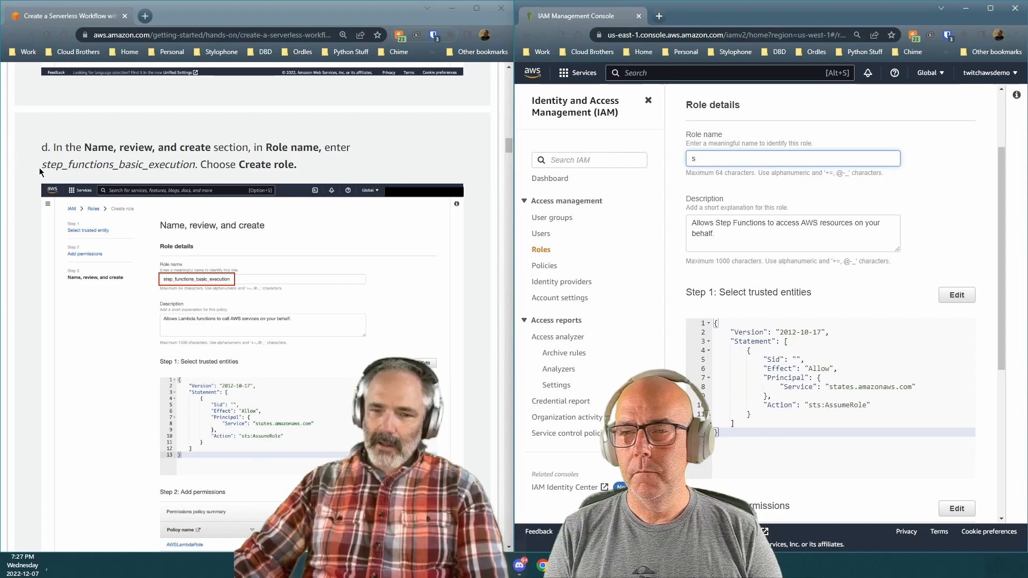
drag(42, 164, 196, 164)
key(ctrl+c)
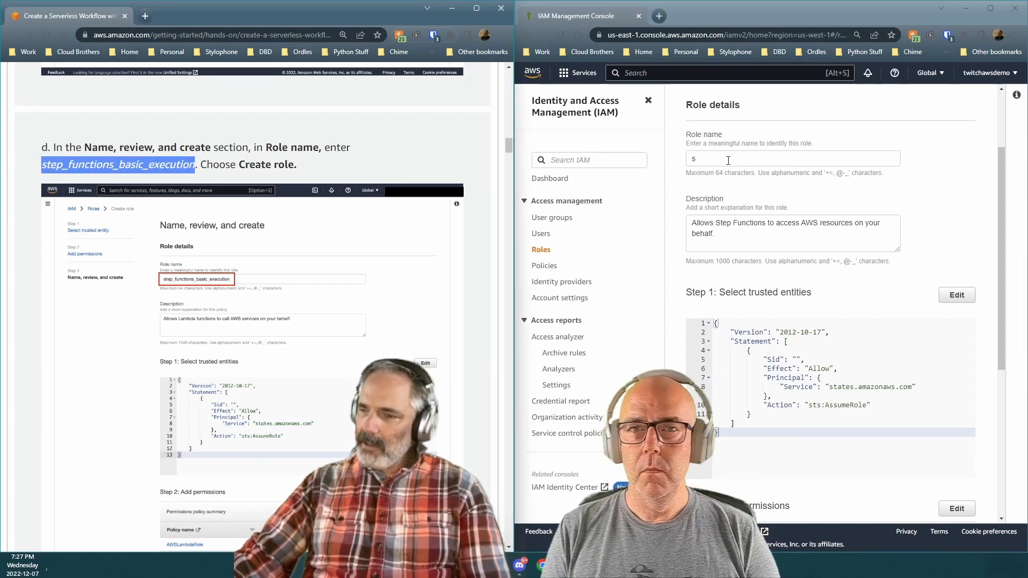
double_click(728, 161)
key(ctrl+v)
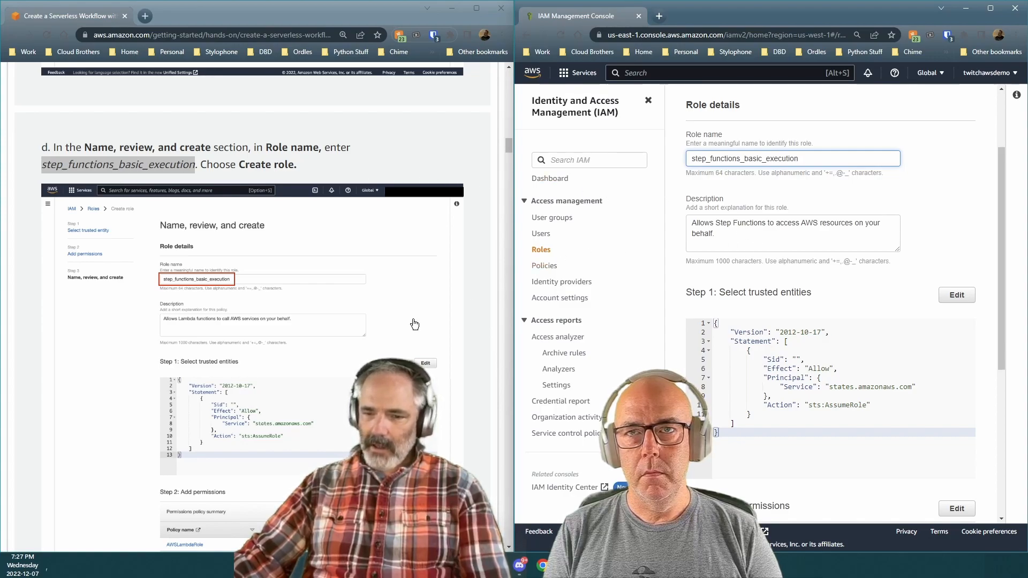
Step: Review the new role's trust policy, permissions and tags against the tutorial and create the role
scroll(416, 322, down, 3)
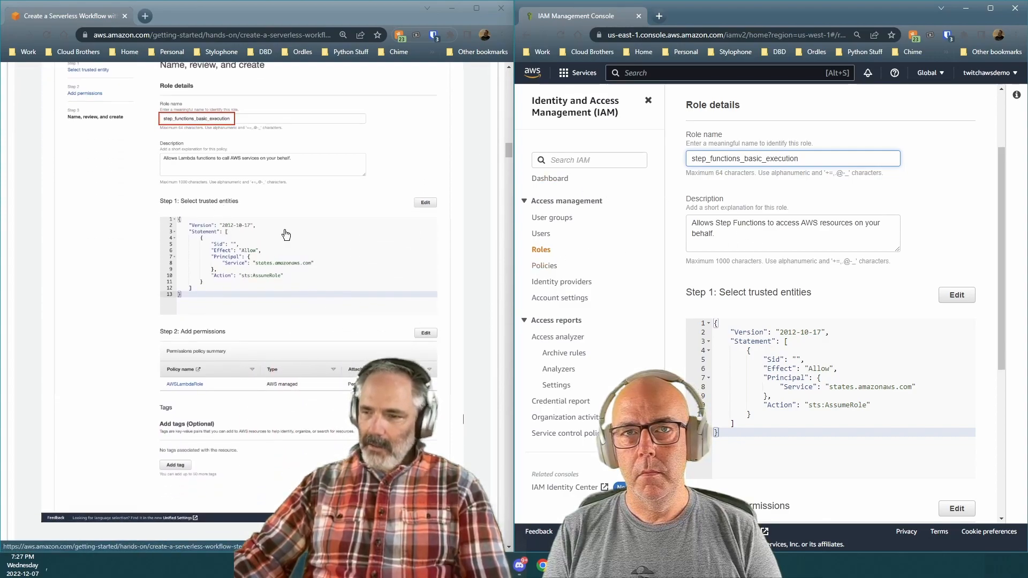
scroll(898, 362, down, 5)
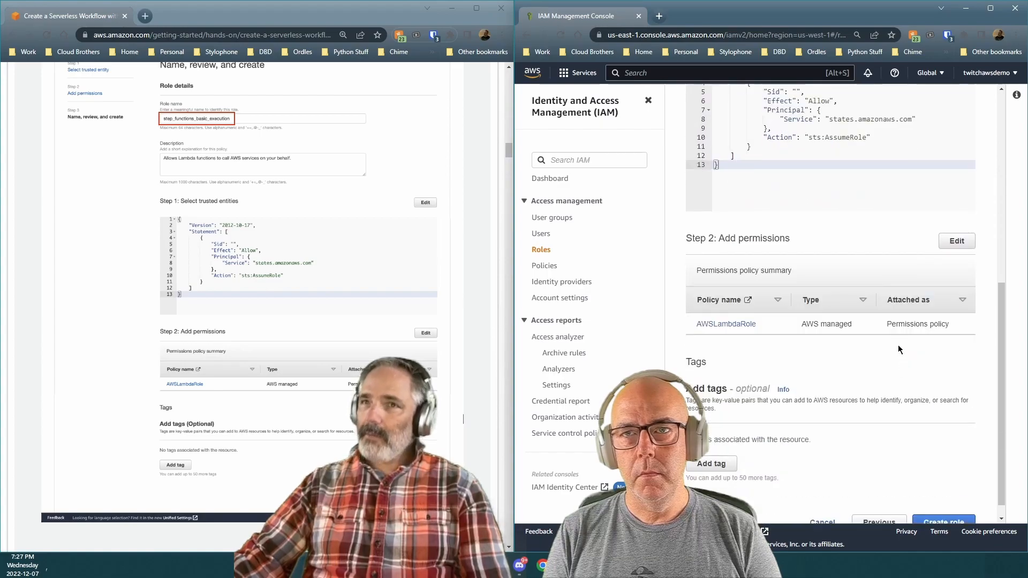
scroll(953, 363, down, 1)
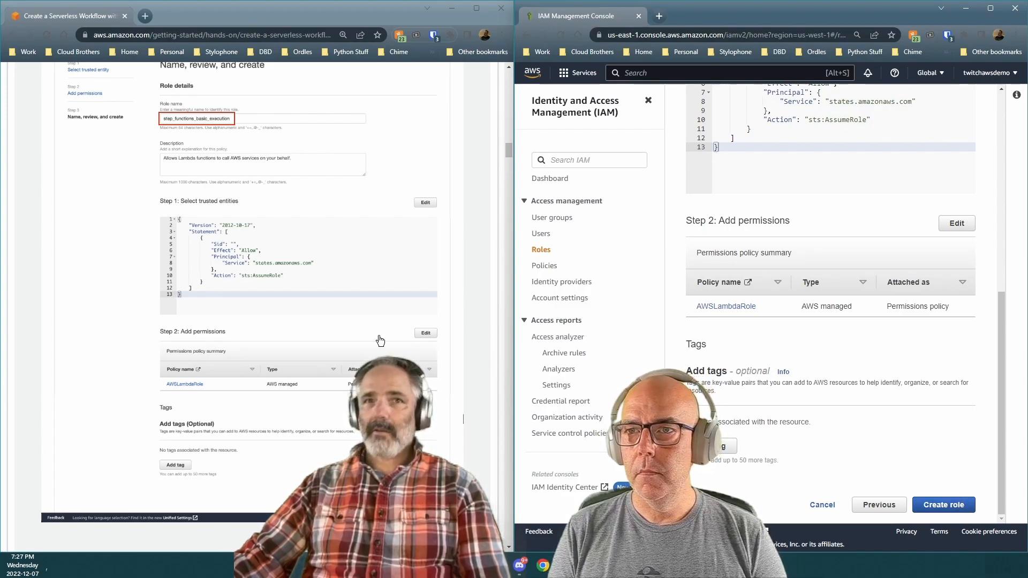
scroll(451, 451, down, 2)
scroll(452, 447, down, 2)
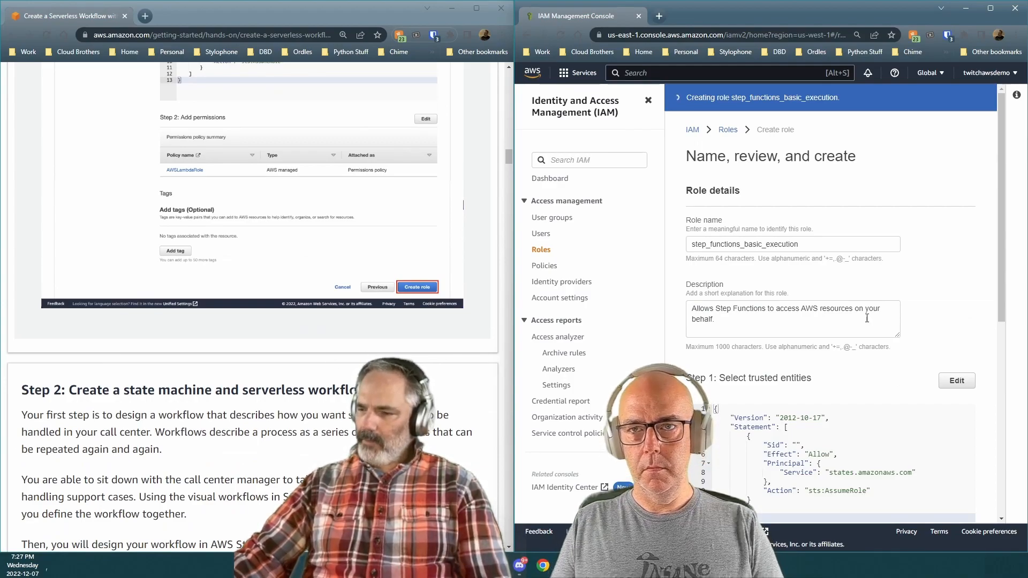
Step: Look over the IAM roles list and read the tutorial's Step 2 introduction and its first instruction for defining a state machine
scroll(868, 325, down, 1)
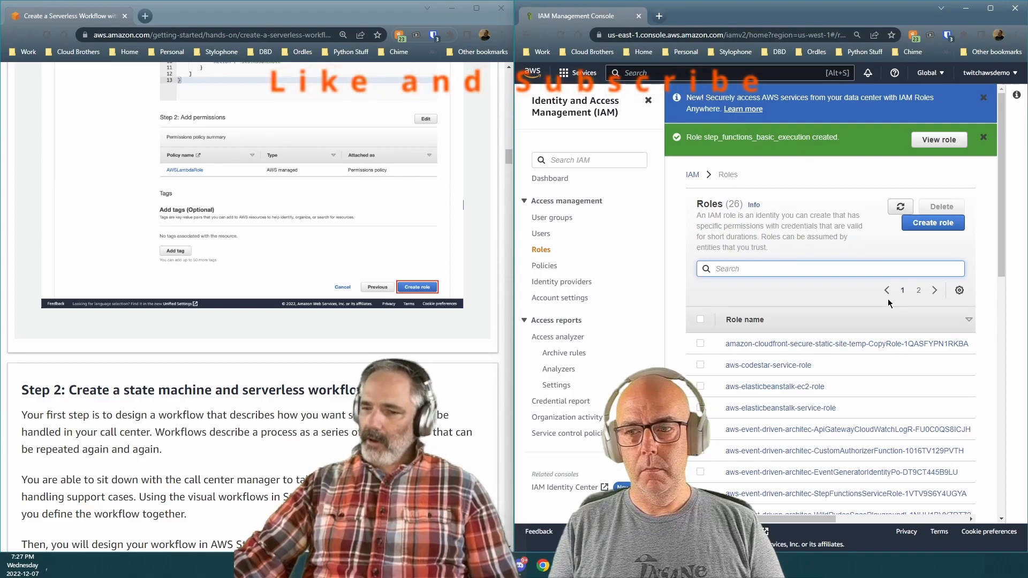
scroll(888, 298, down, 3)
scroll(728, 361, up, 3)
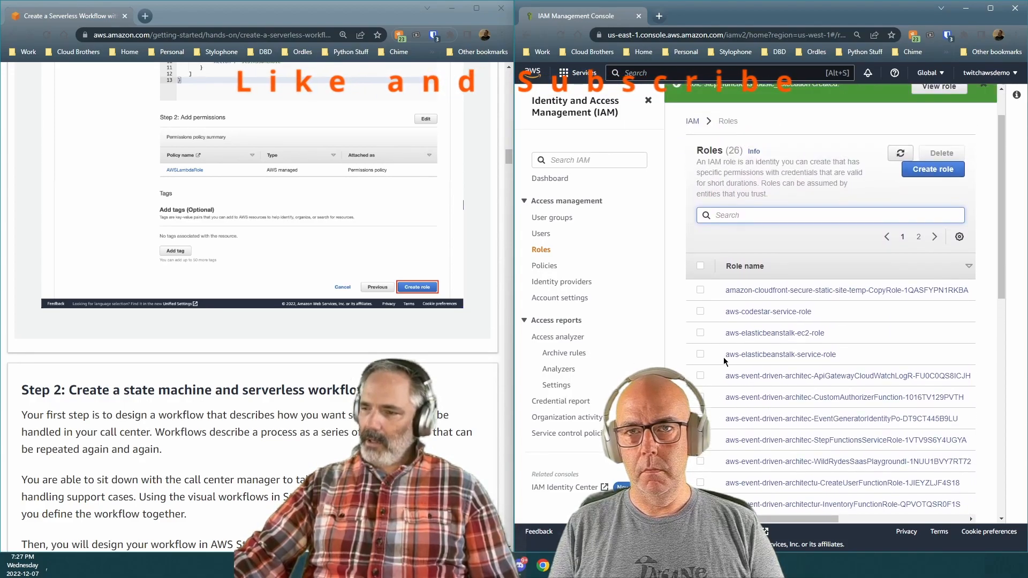
scroll(351, 361, down, 5)
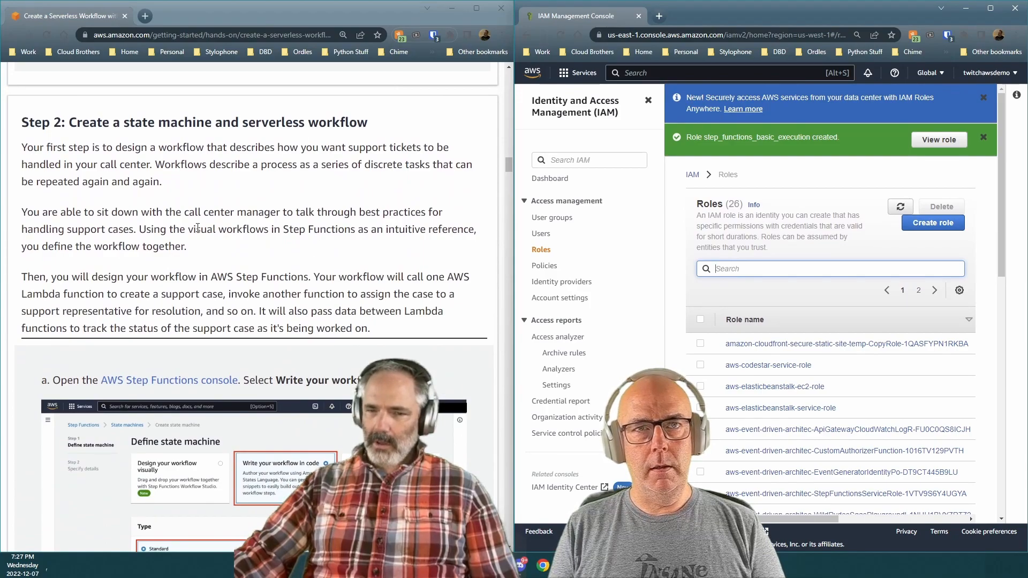
scroll(217, 242, up, 3)
scroll(217, 246, down, 3)
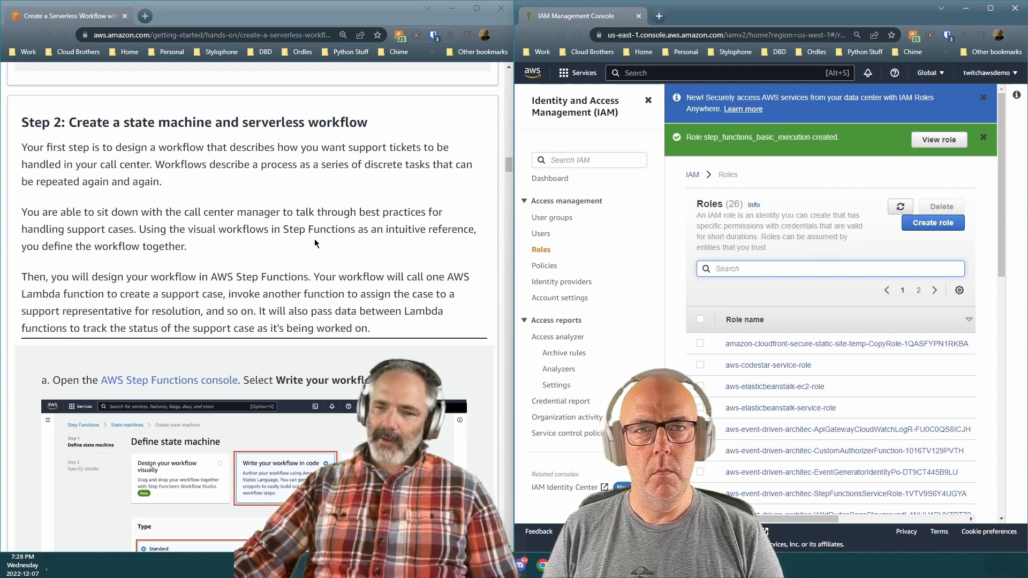
scroll(359, 242, down, 2)
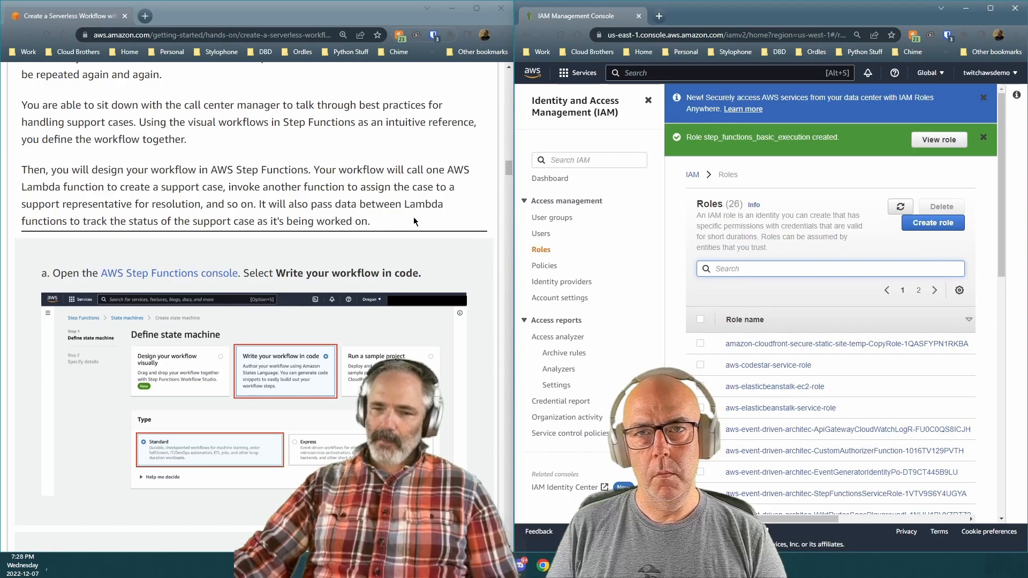
Step: Search the AWS services for step and open the Step Functions console
click(662, 78)
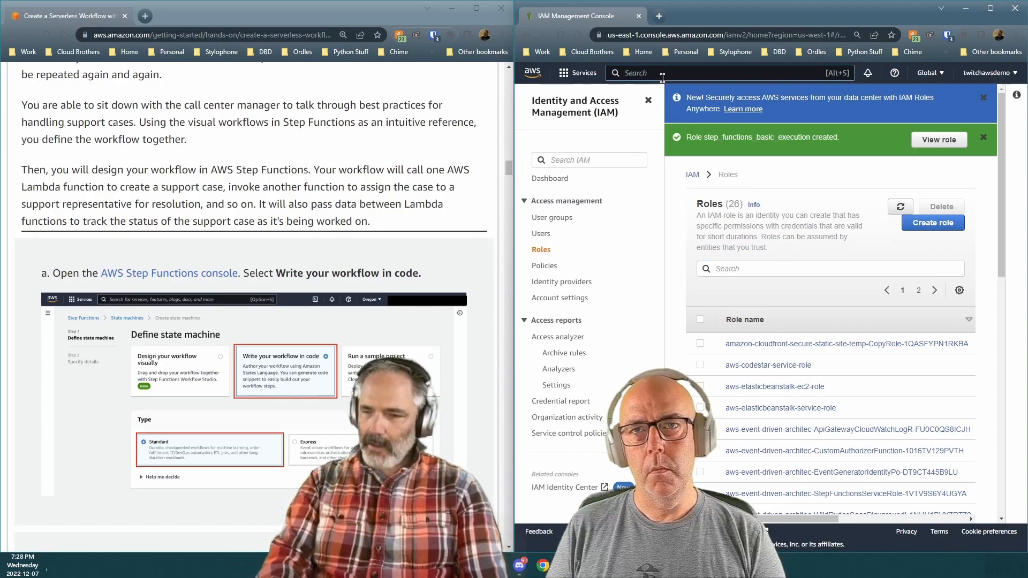
text(dst)
key(BackSpace)
key(BackSpace)
key(BackSpace)
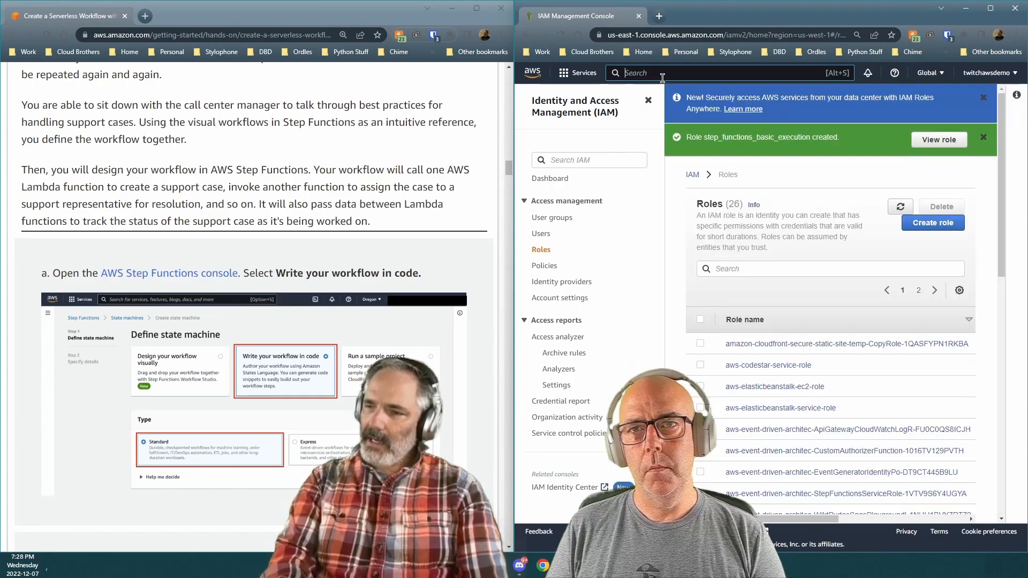
text(ste)
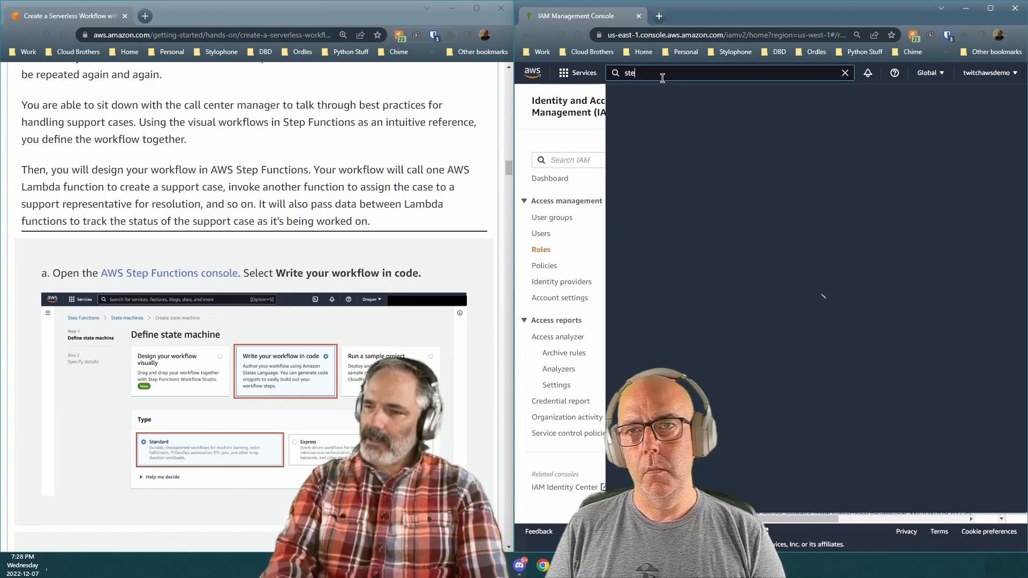
text(p)
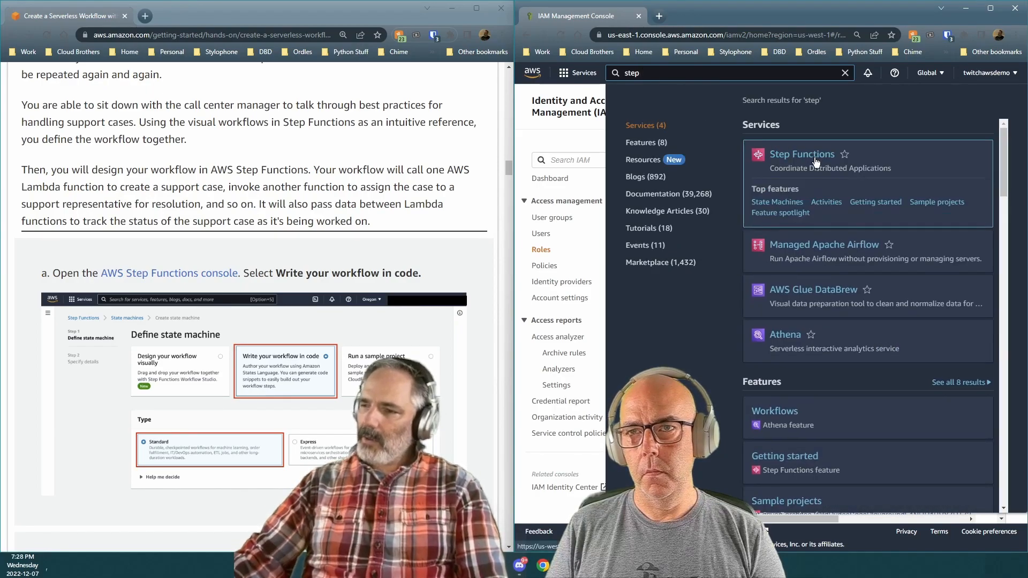
click(800, 156)
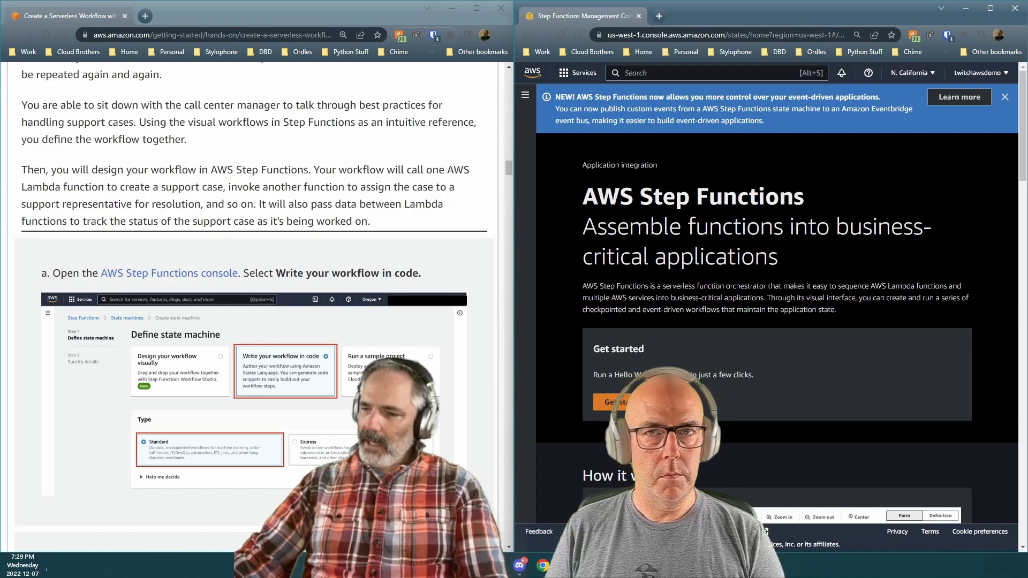
scroll(725, 384, down, 1)
scroll(725, 384, down, 4)
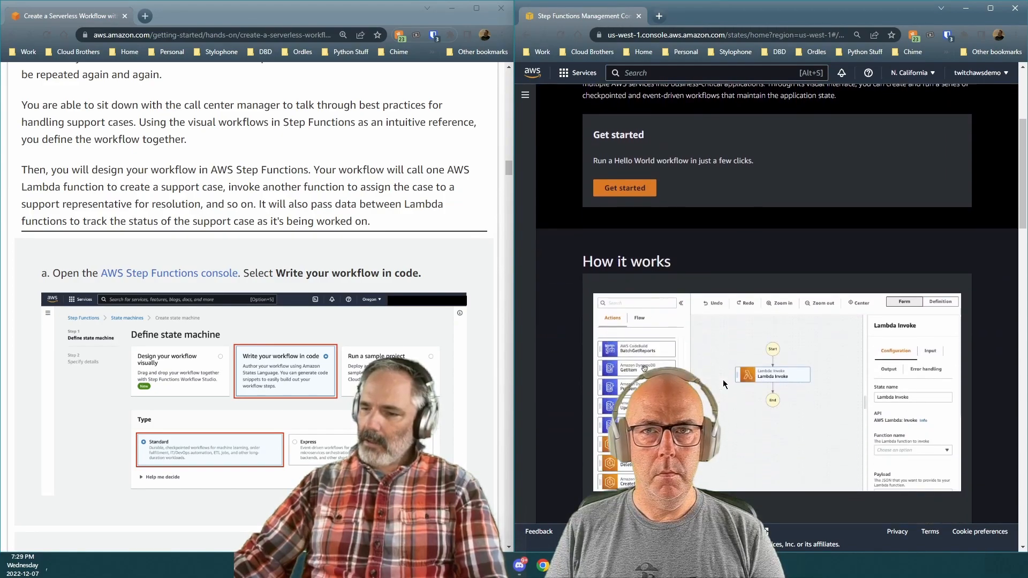
scroll(725, 385, up, 5)
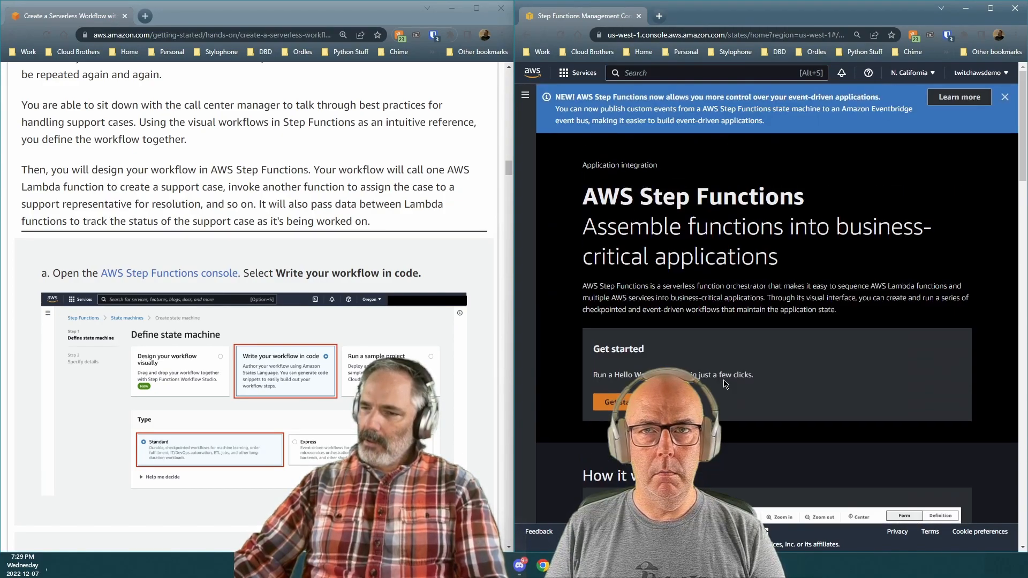
scroll(675, 131, down, 1)
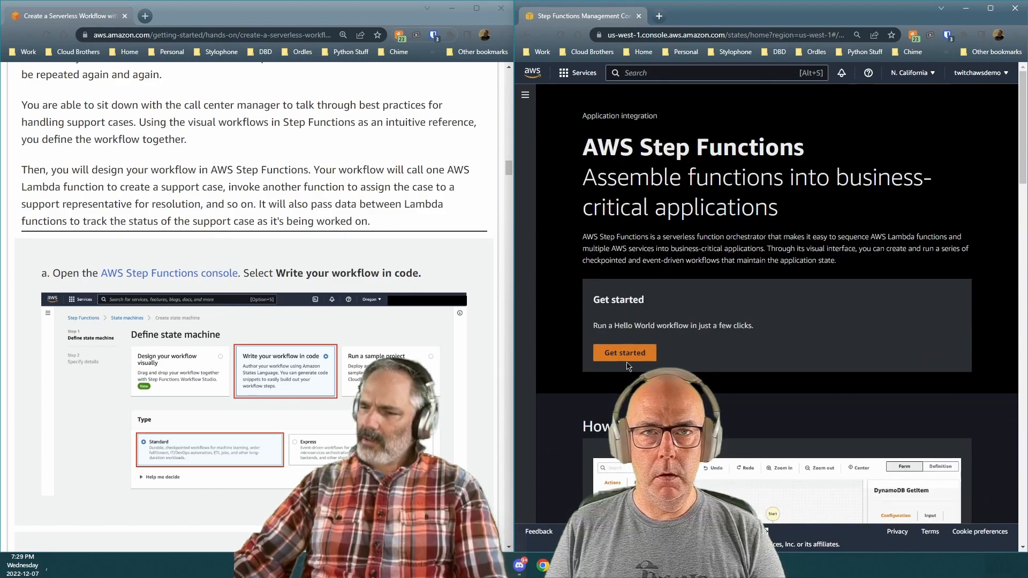
click(647, 353)
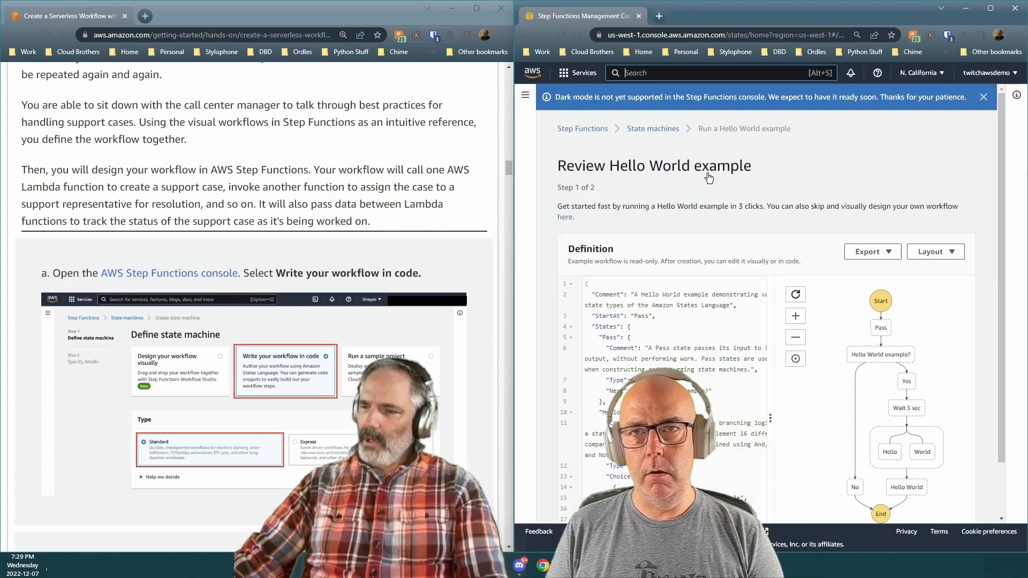
click(530, 34)
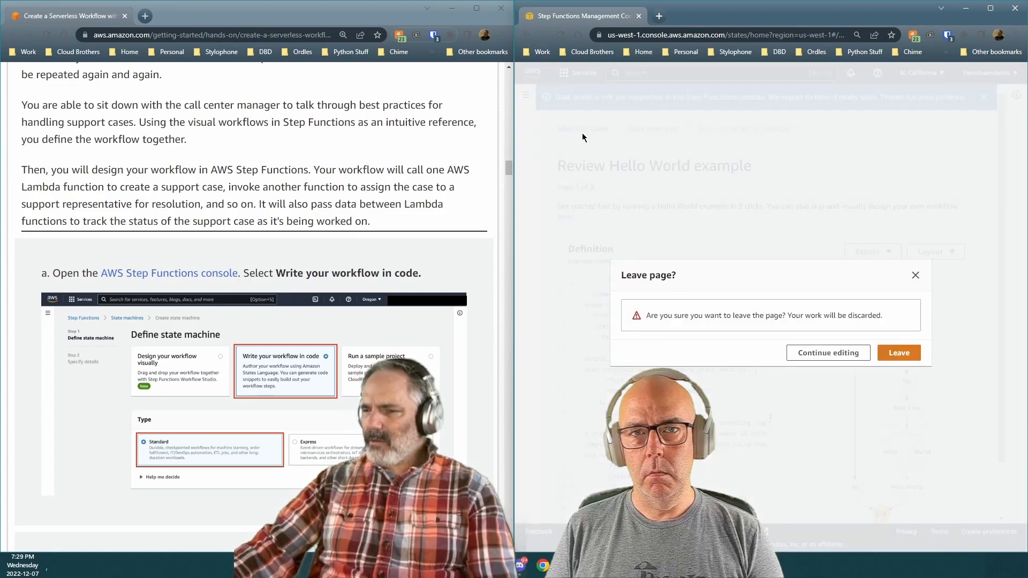
click(900, 355)
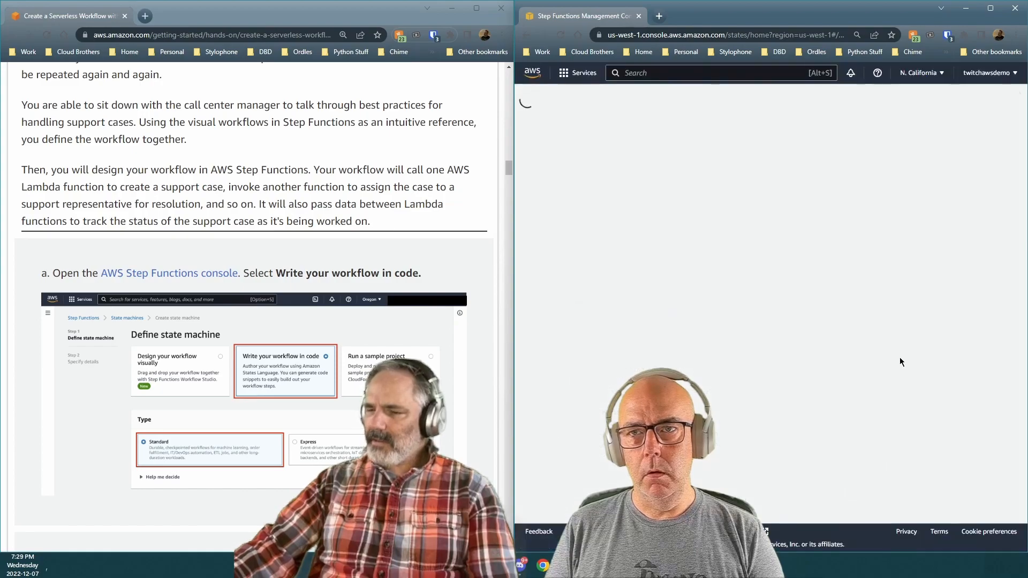
Step: Look through the Step Functions navigation and overview page, and reopen the service through a search for ste
click(526, 97)
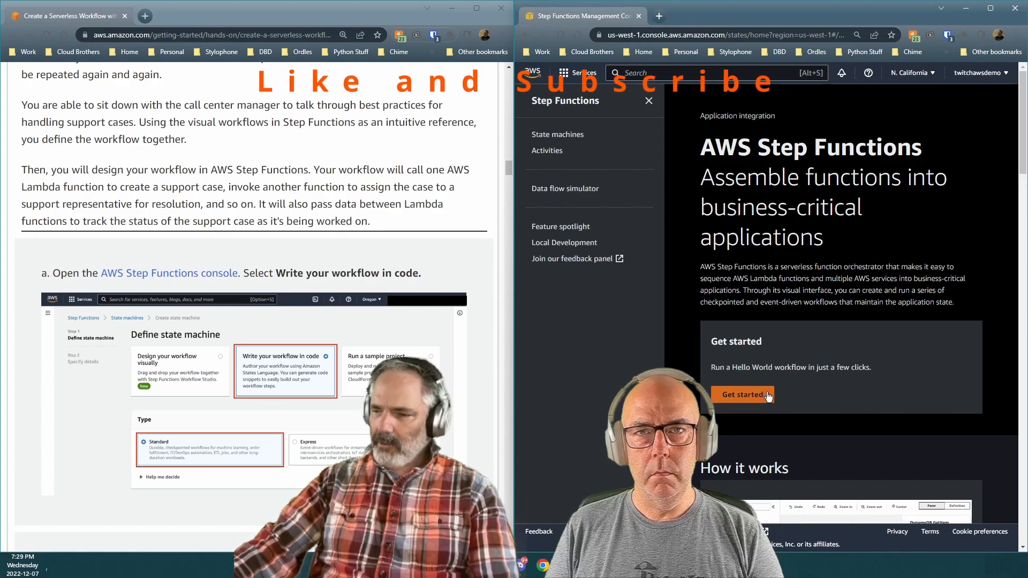
scroll(817, 393, down, 6)
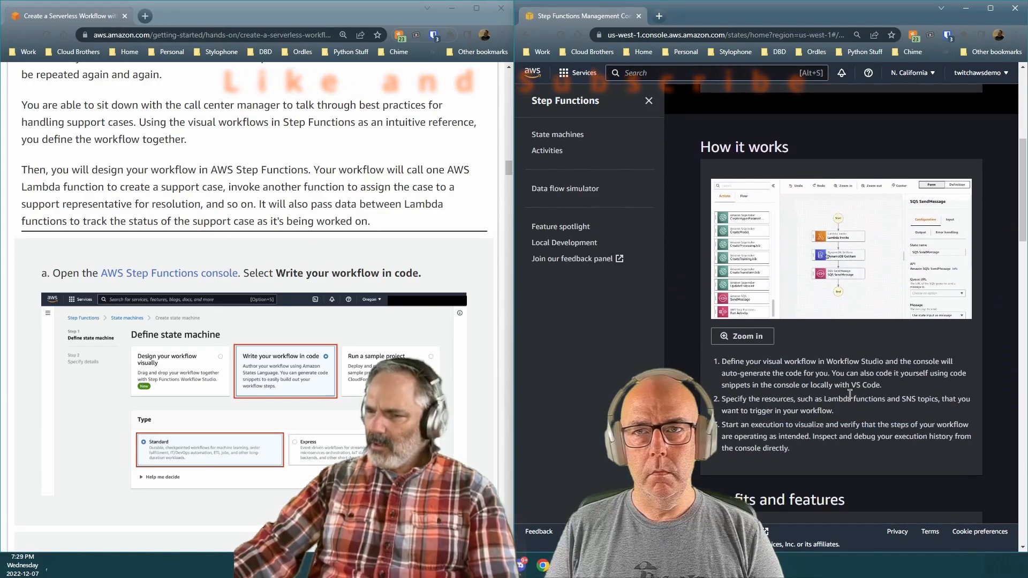
scroll(851, 399, down, 7)
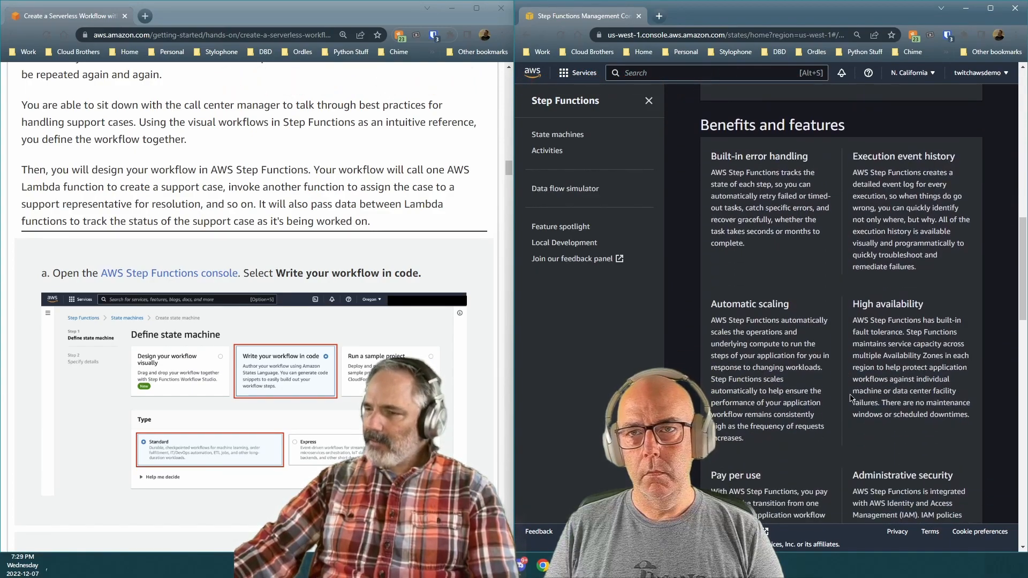
click(653, 73)
text(ste)
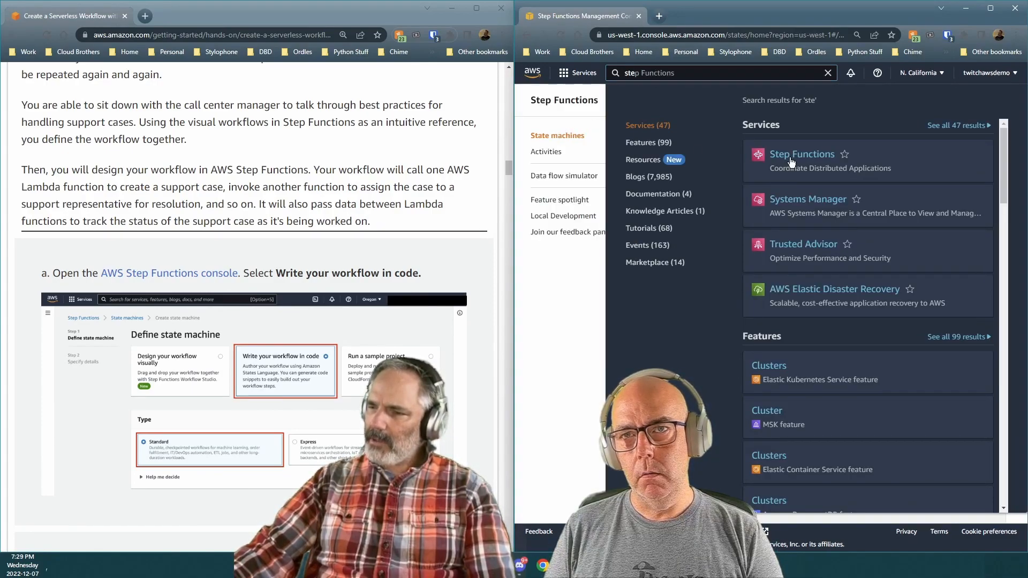
click(791, 155)
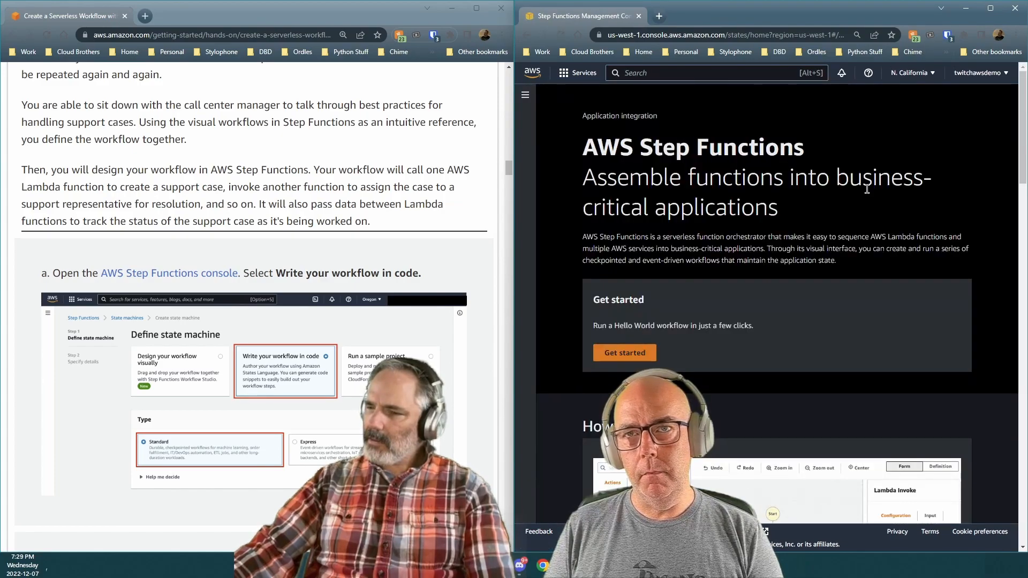
Step: Switch the Step Functions console to the US East (N. Virginia) region, us-east-1
scroll(899, 216, down, 15)
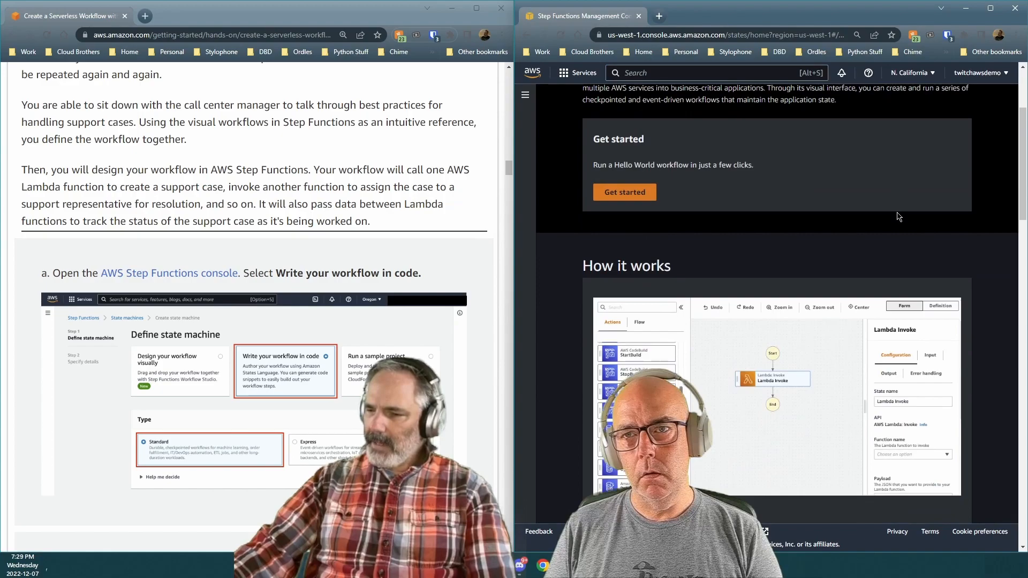
scroll(899, 216, down, 10)
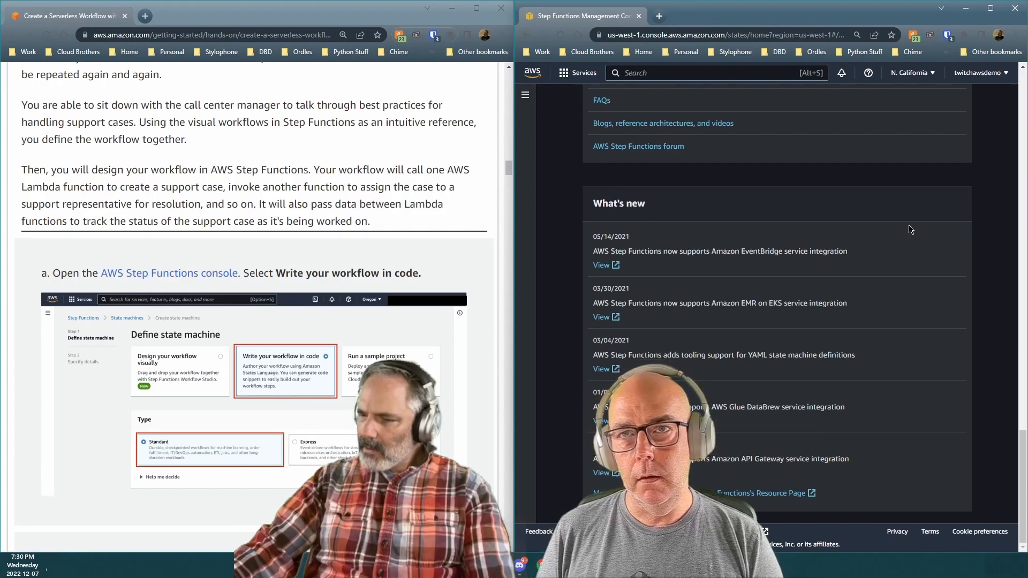
scroll(910, 228, up, 20)
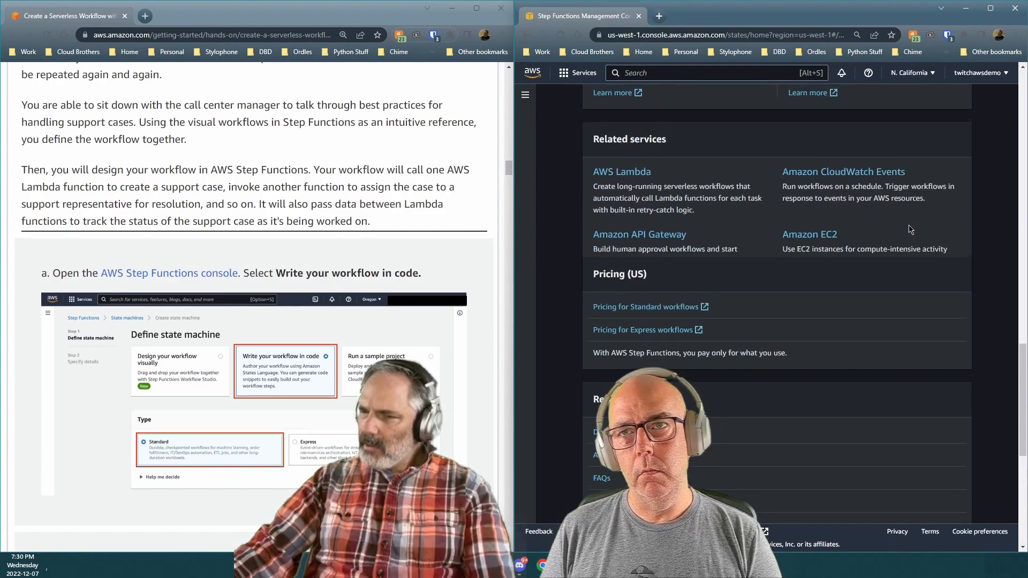
scroll(903, 222, up, 1)
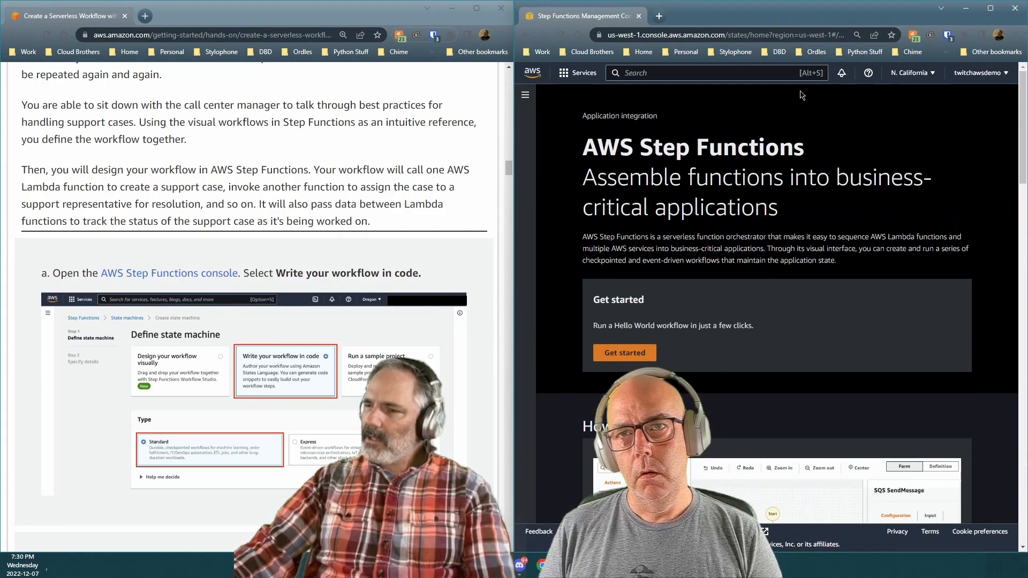
click(931, 78)
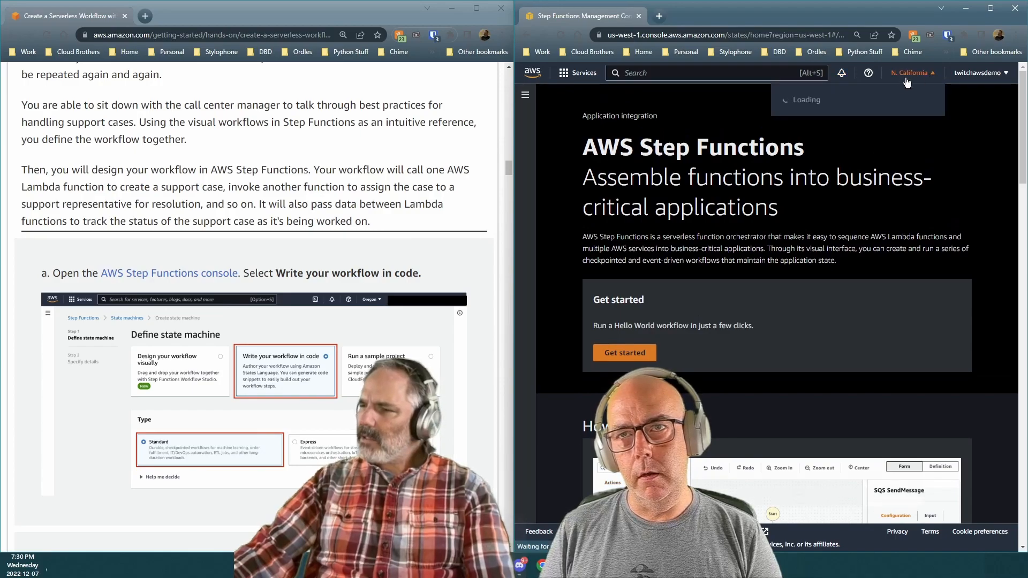
click(830, 102)
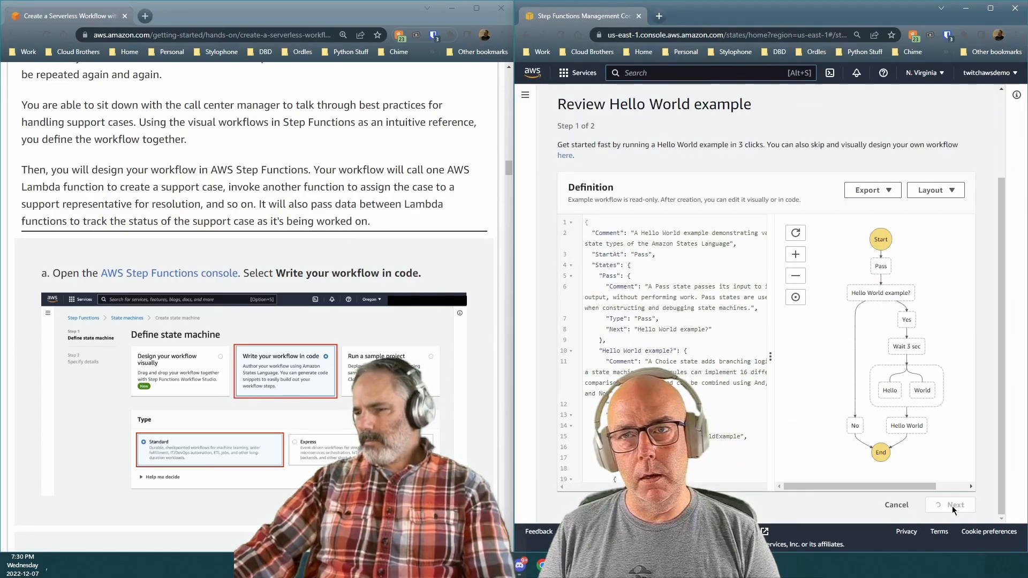
Step: Create the Hello World example state machine with its default settings, start an execution and review its details and graph
click(952, 506)
scroll(868, 345, down, 10)
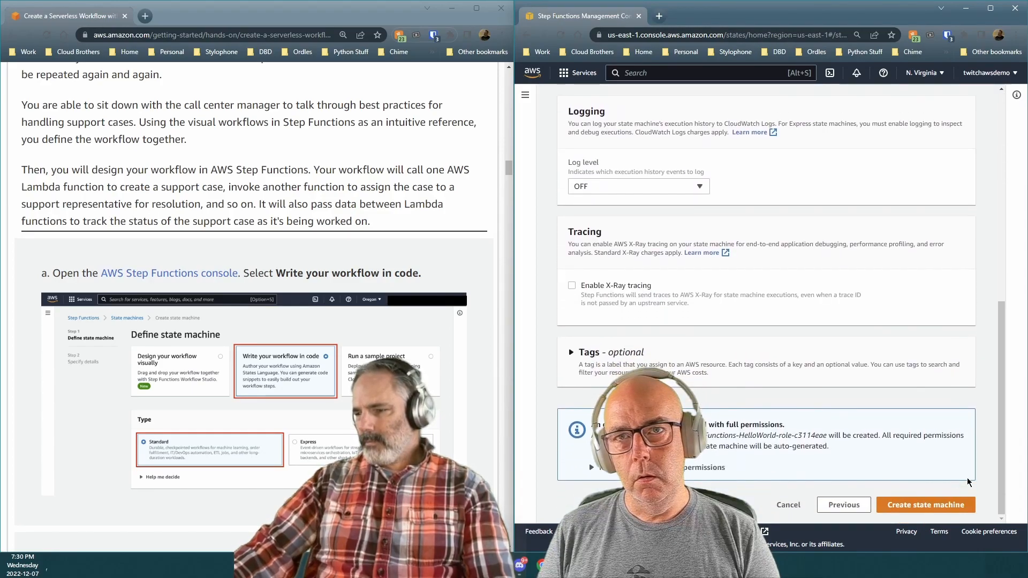
click(940, 509)
click(901, 415)
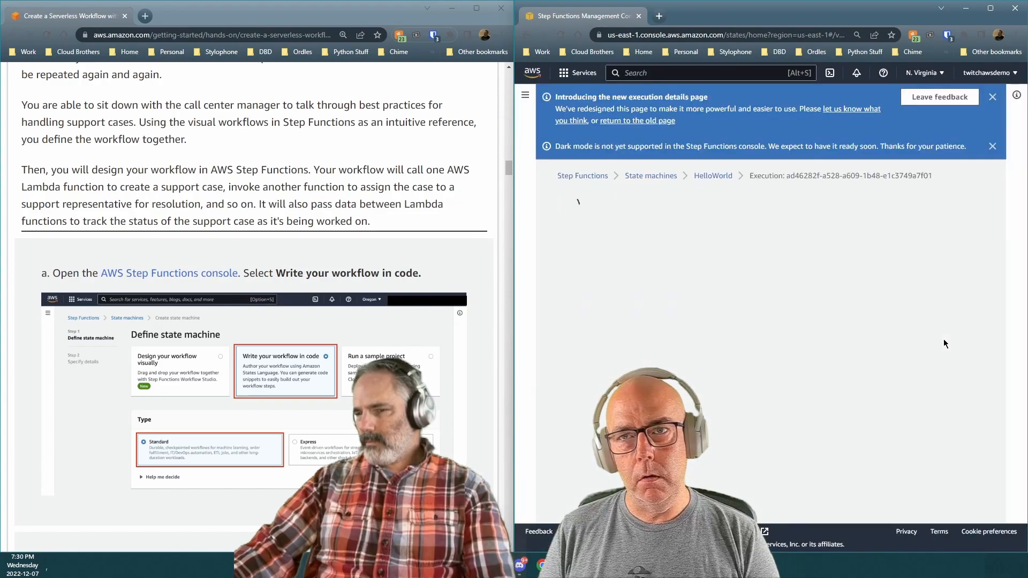
scroll(944, 343, down, 10)
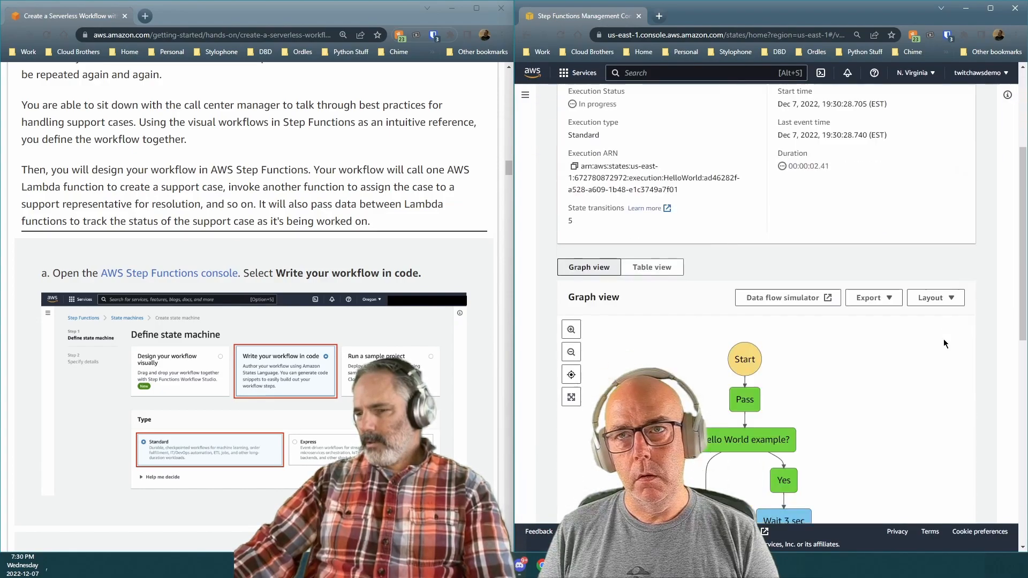
scroll(944, 340, up, 10)
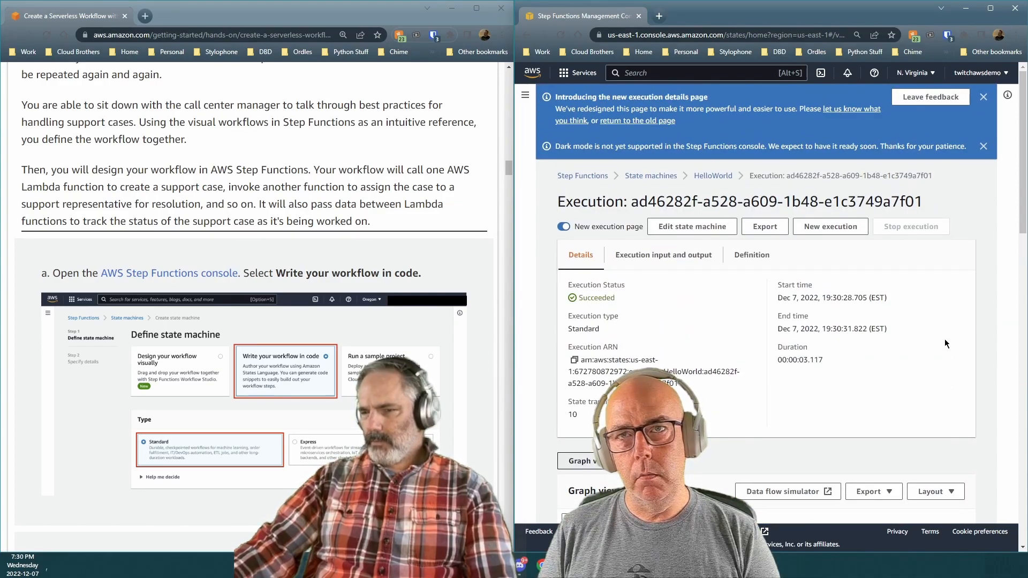
Step: Open the list of state machines and examine the execution count columns
click(526, 98)
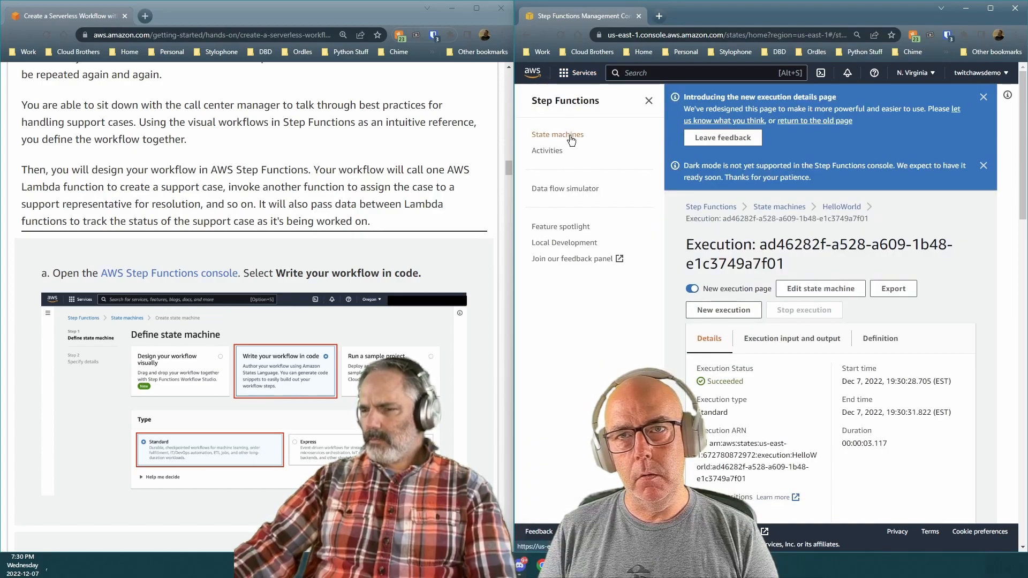
click(570, 137)
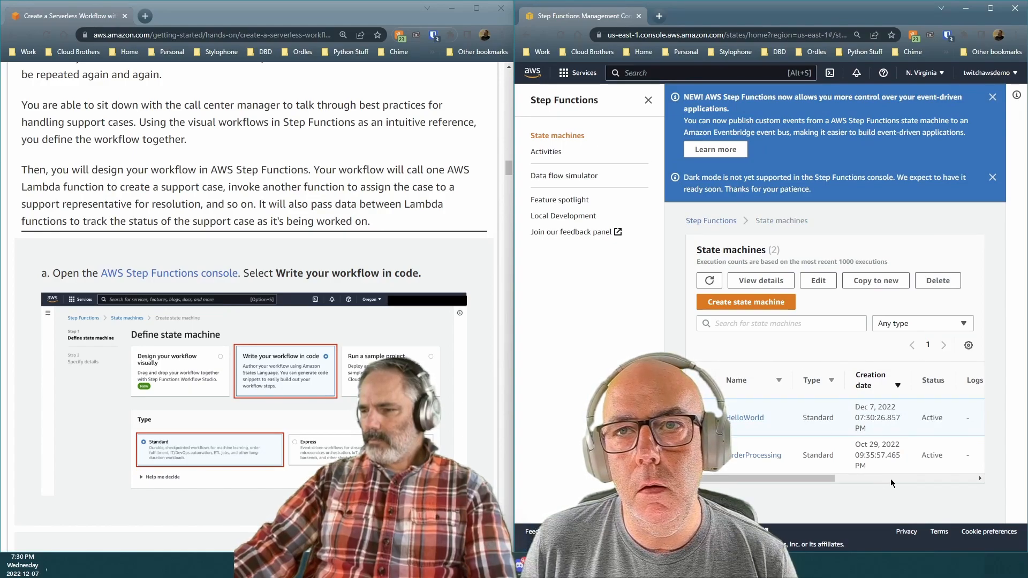
mouse_move(766, 477)
mouse_down()
mouse_move(872, 477)
mouse_move(752, 474)
mouse_up()
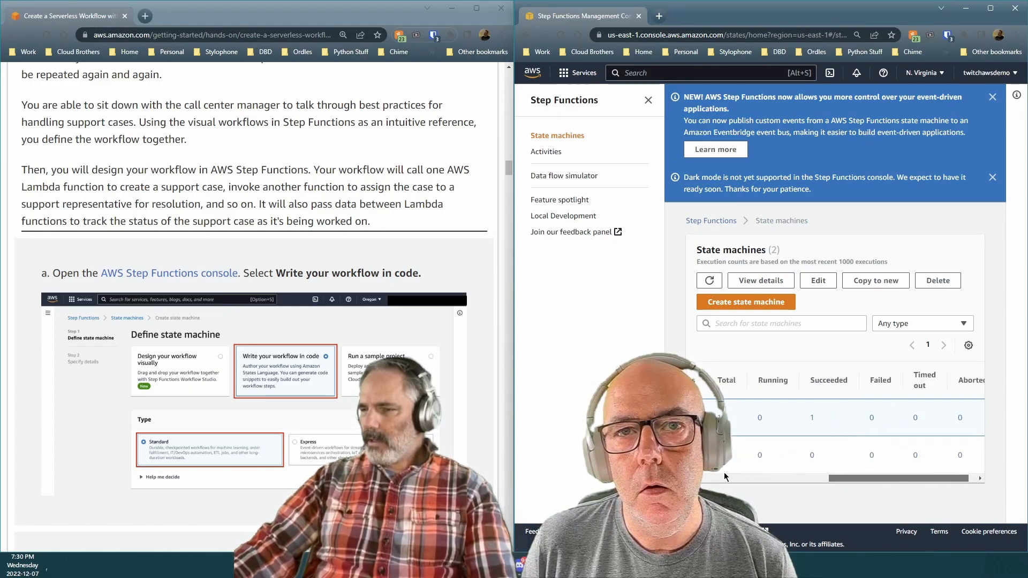
Step: Dismiss the announcement banners and delete the HelloWorld state machine
click(992, 97)
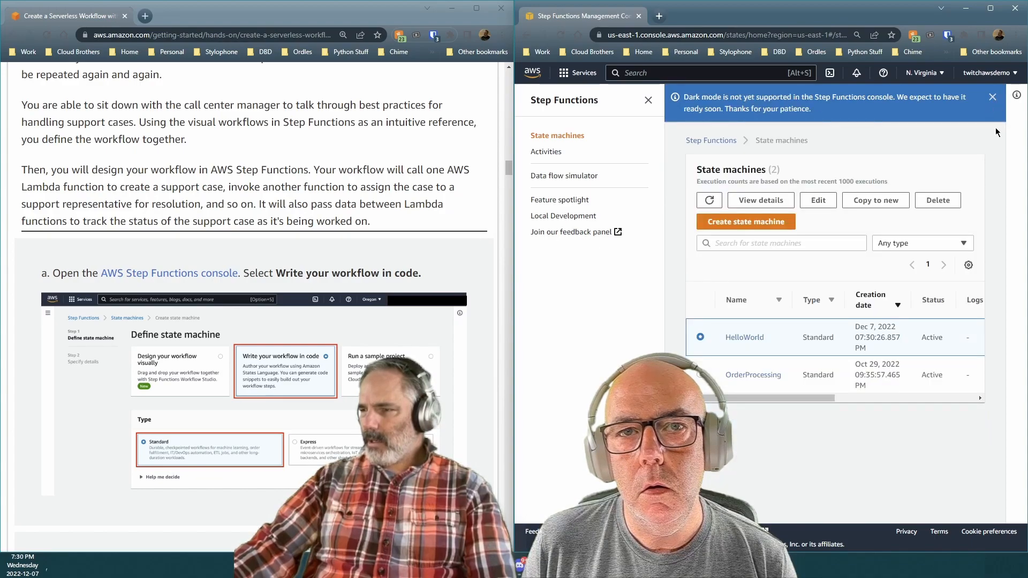
click(993, 96)
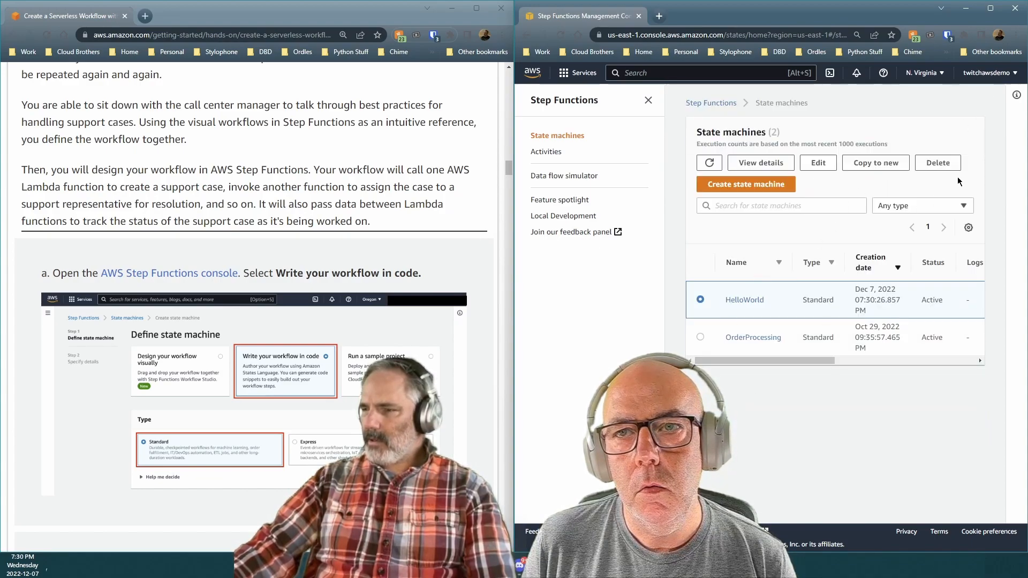
click(944, 164)
click(882, 346)
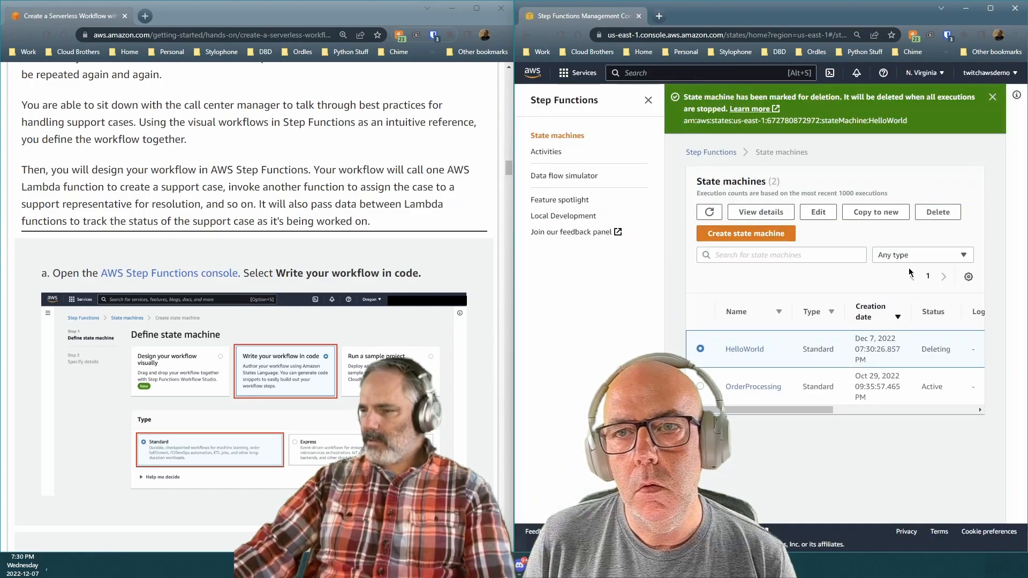
Step: Select the OrderProcessing state machine and check its execution counts and creation date
click(700, 386)
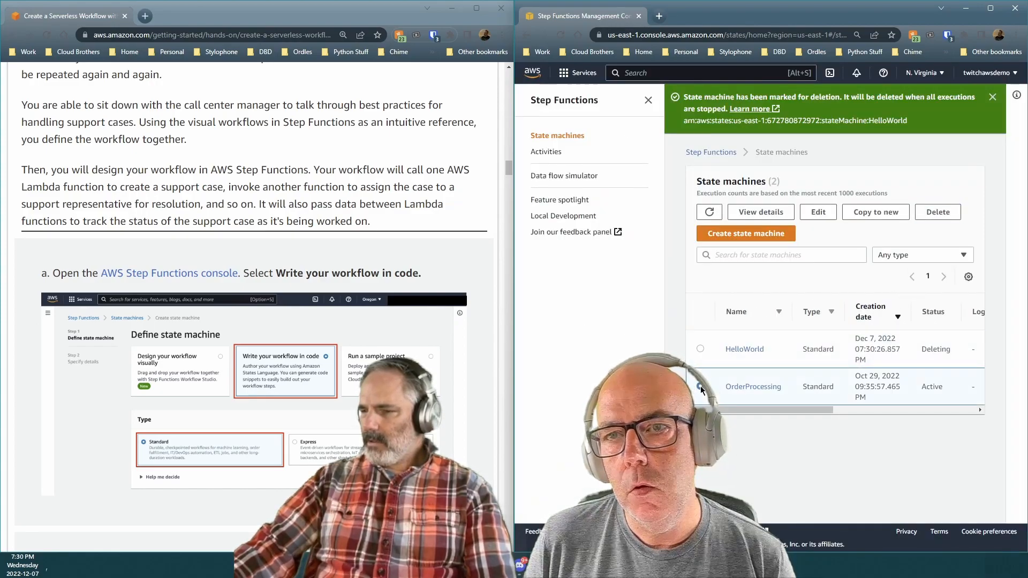
drag(776, 410, 971, 411)
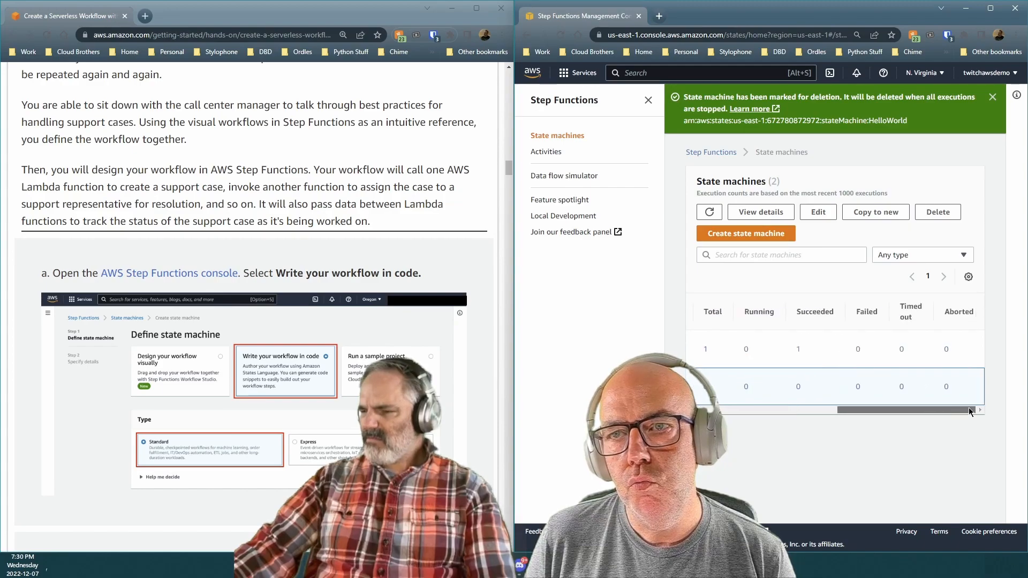
scroll(744, 394, left, 5)
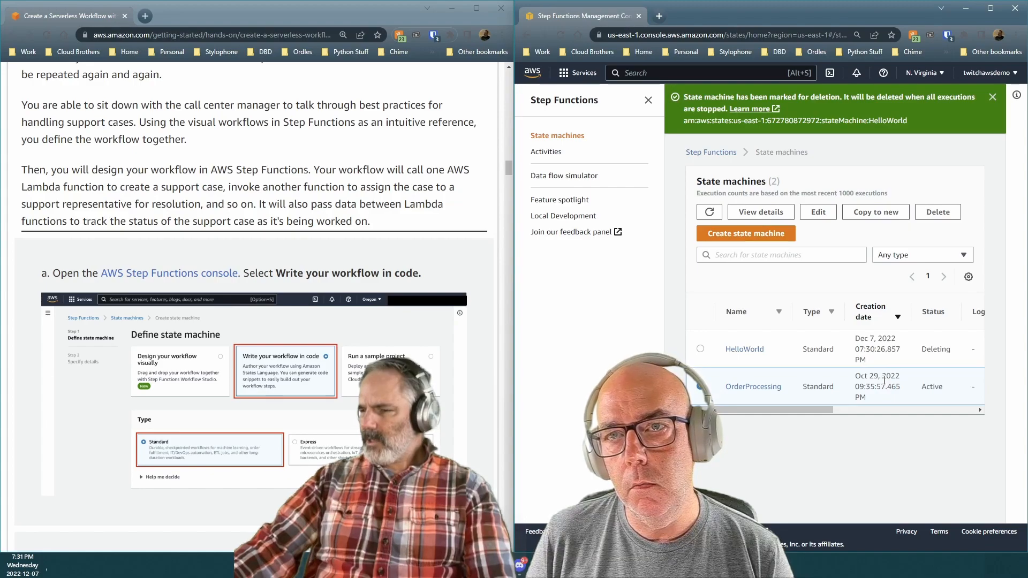
Step: Switch the Step Functions console region to US West (Oregon)
click(931, 74)
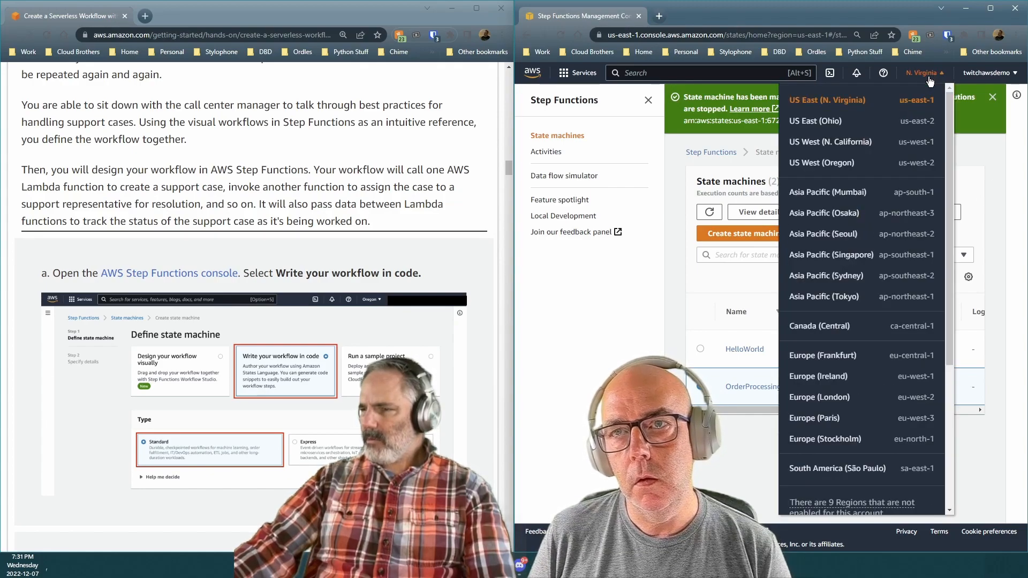
click(845, 161)
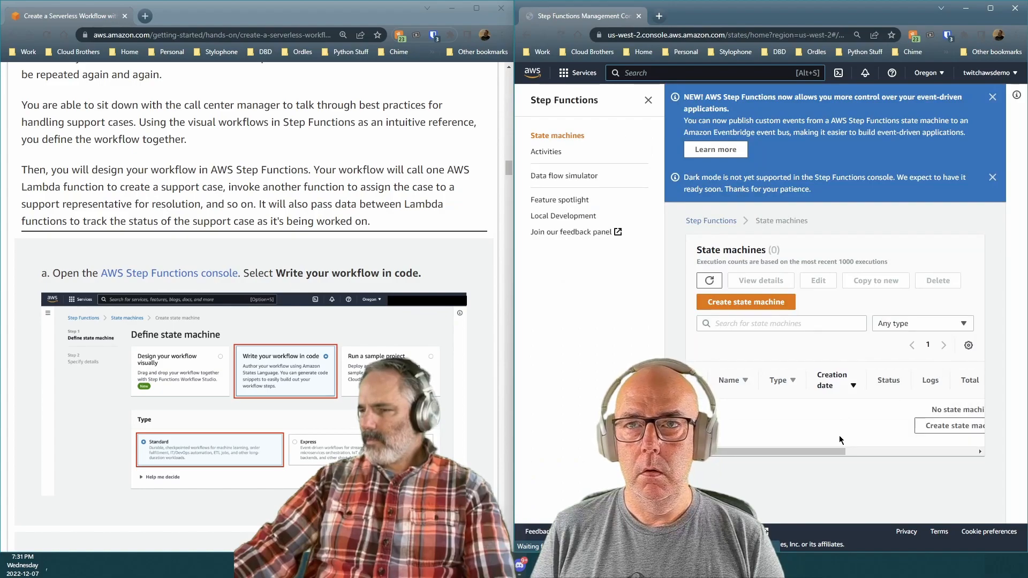
mouse_move(752, 454)
mouse_down()
mouse_move(899, 452)
mouse_move(750, 452)
mouse_up()
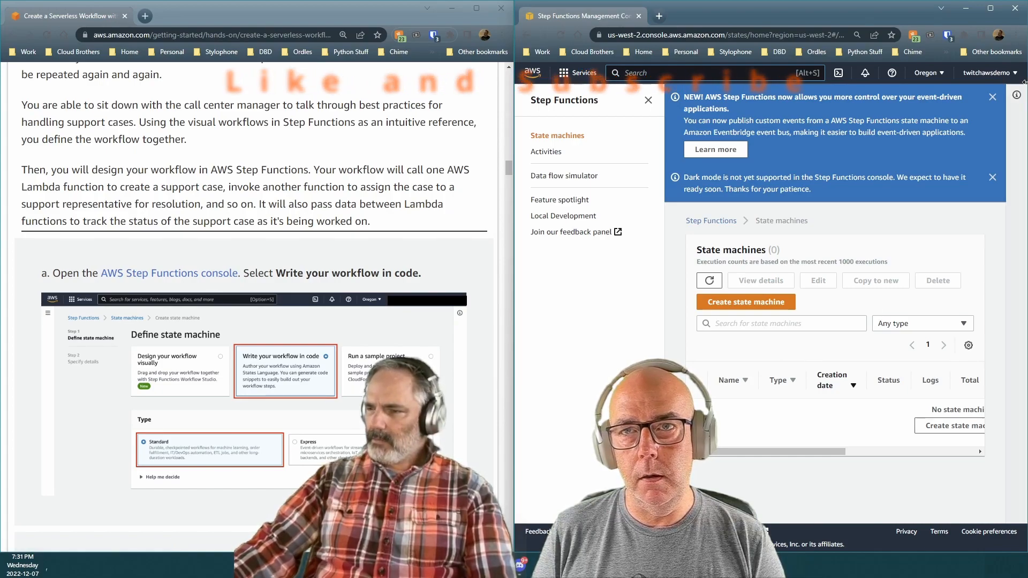
Step: Dismiss the event-driven applications announcement and start a new state machine with the Write your workflow in code authoring method
click(993, 97)
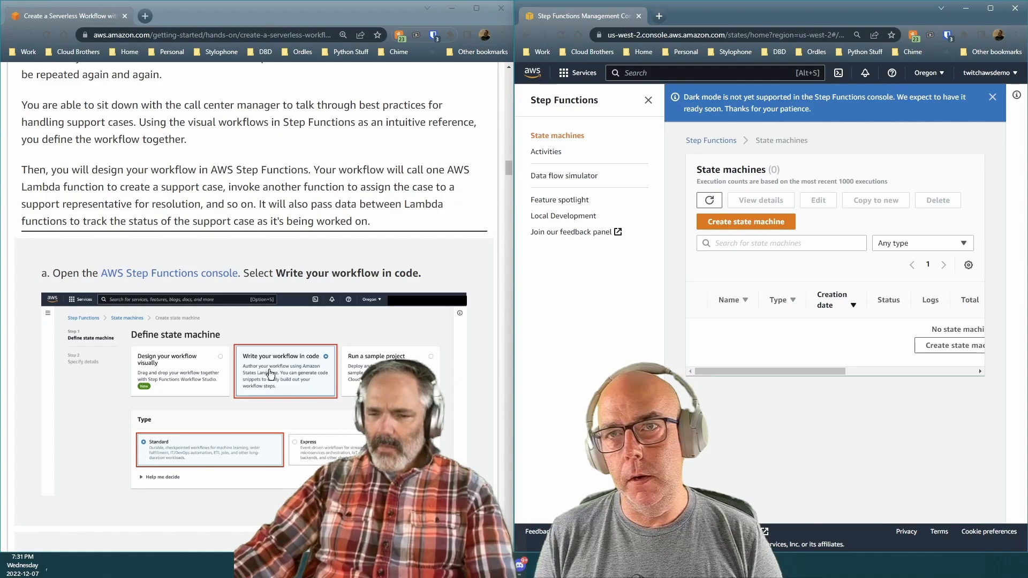
click(742, 229)
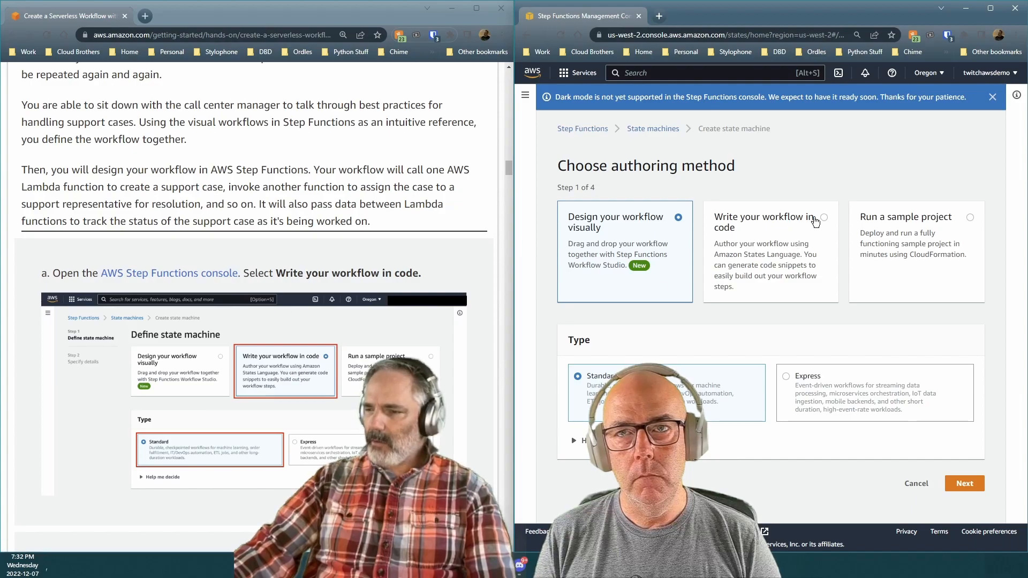
click(825, 219)
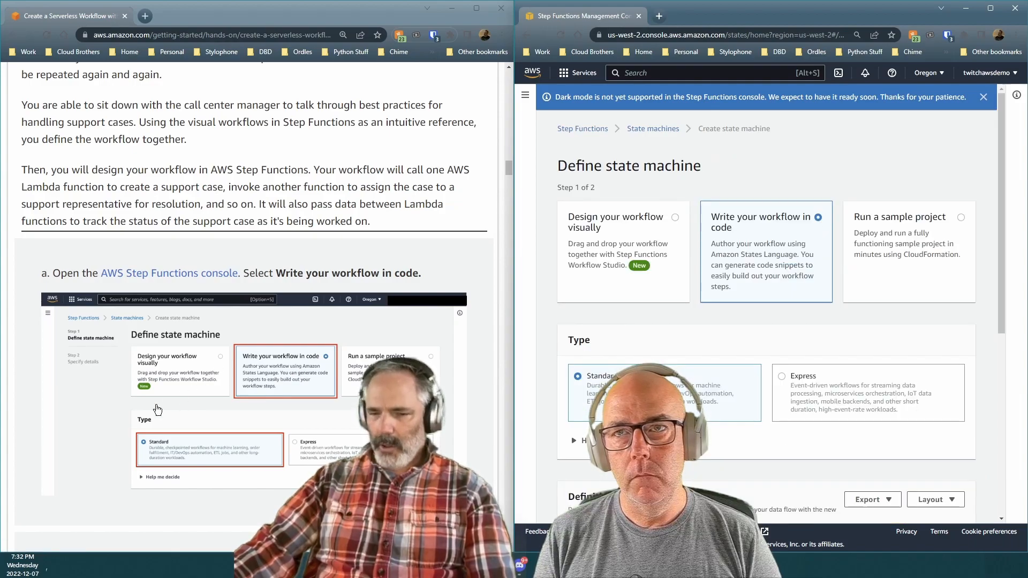
Step: Copy the complete call center state machine JSON definition from step b of the tutorial
scroll(292, 386, down, 3)
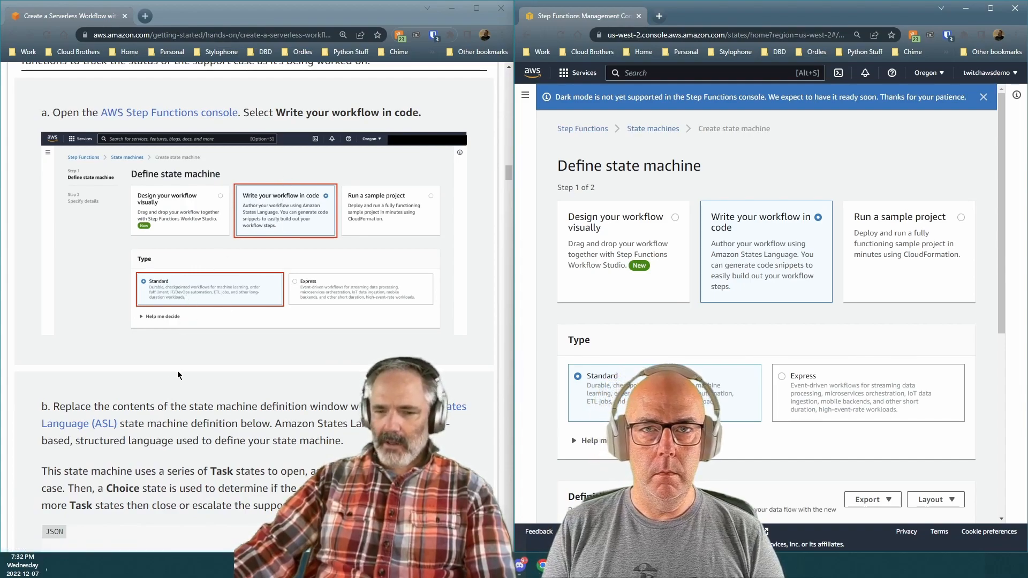
scroll(292, 372, down, 2)
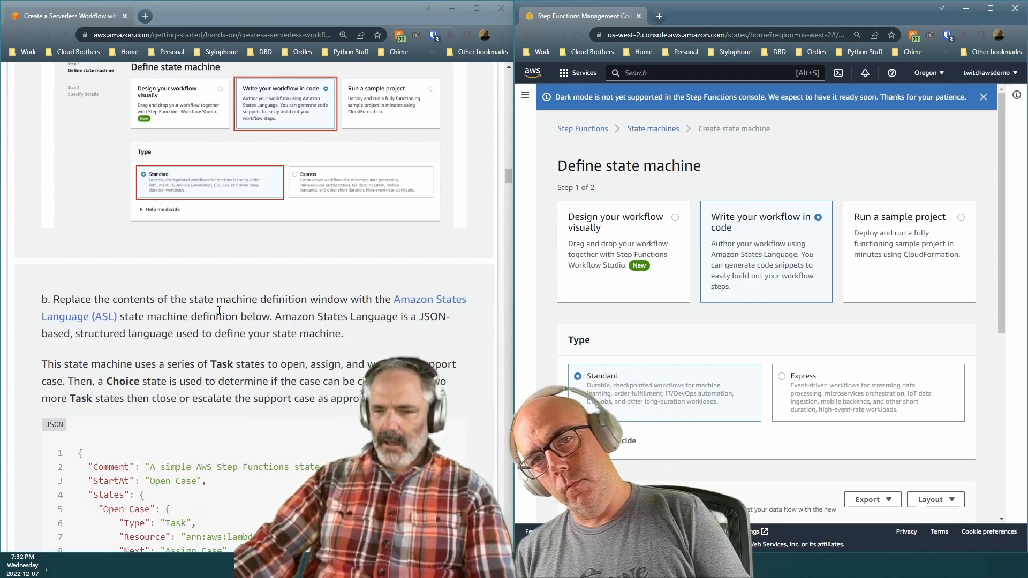
scroll(265, 311, down, 2)
scroll(265, 310, down, 2)
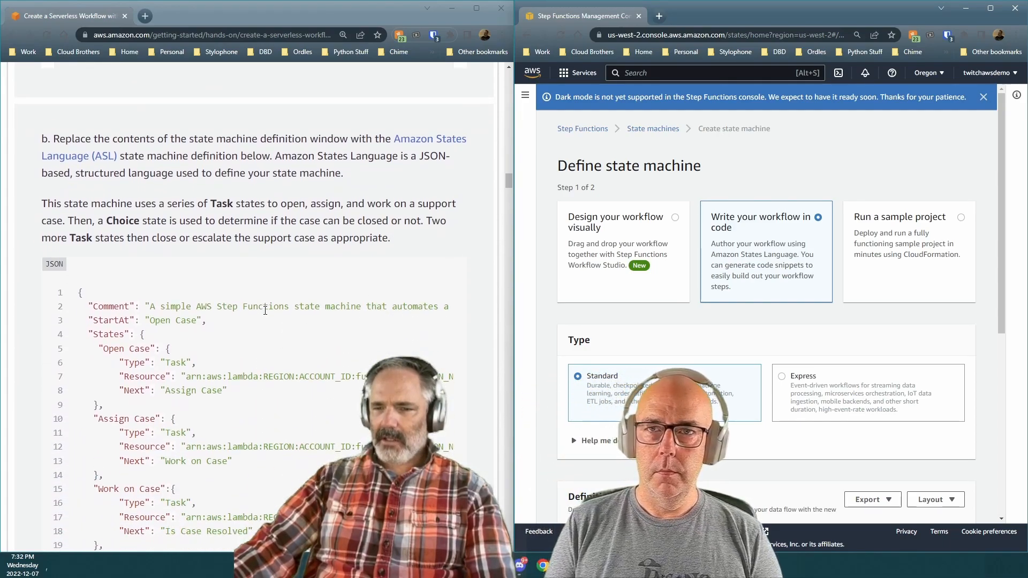
scroll(739, 339, down, 6)
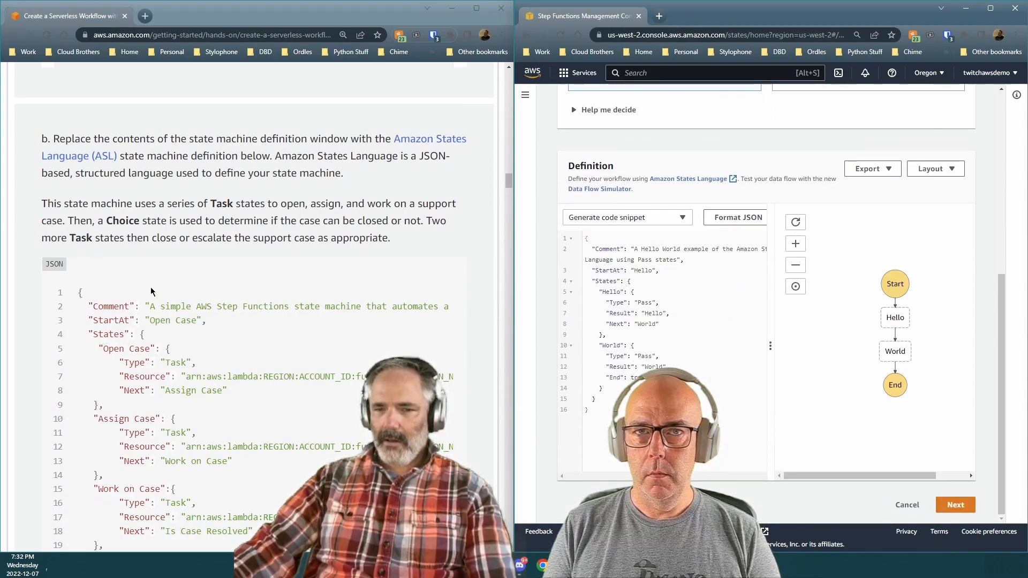
scroll(145, 285, down, 10)
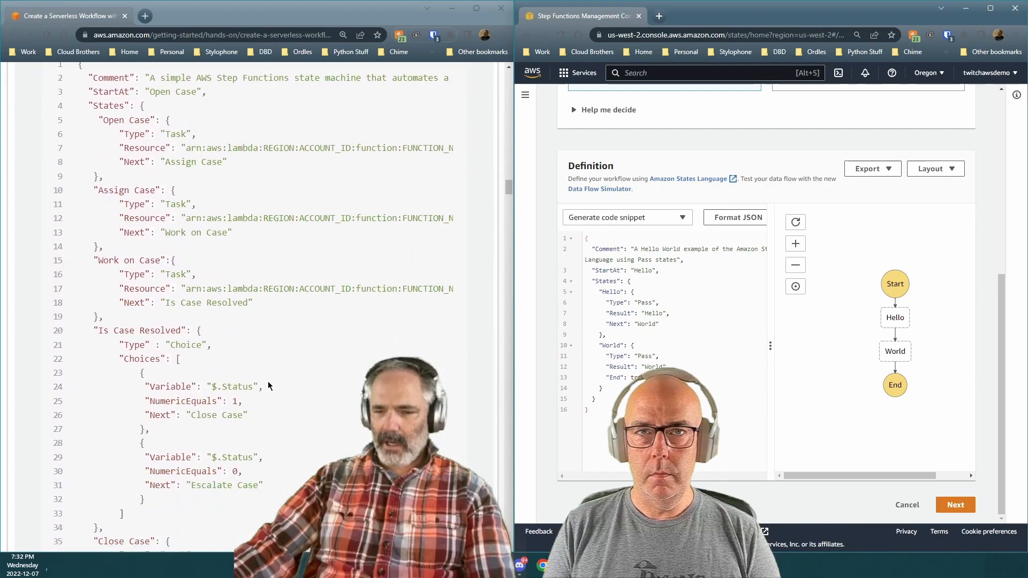
mouse_move(143, 316)
drag(142, 316, 69, 504)
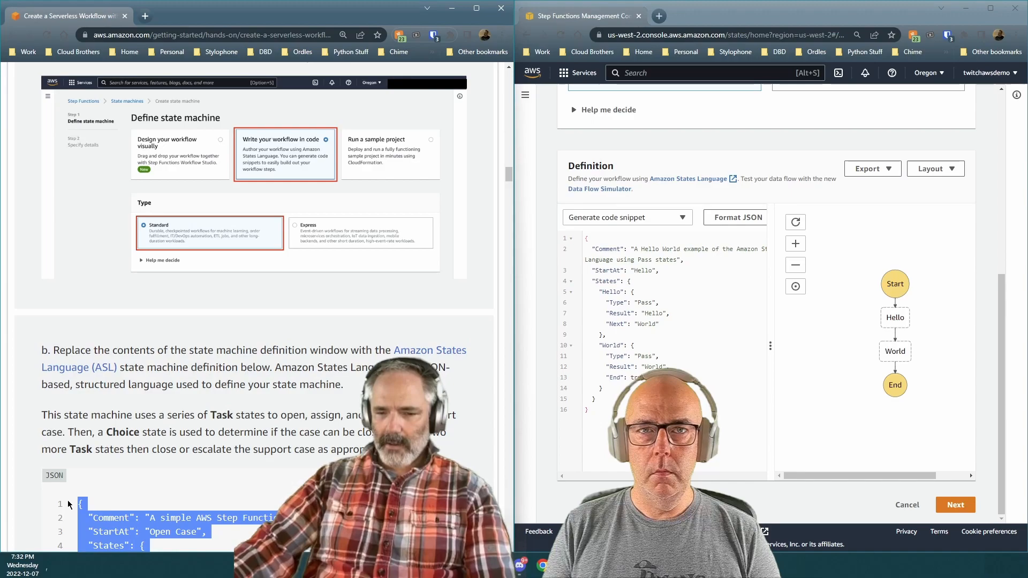
right_click(90, 506)
click(156, 406)
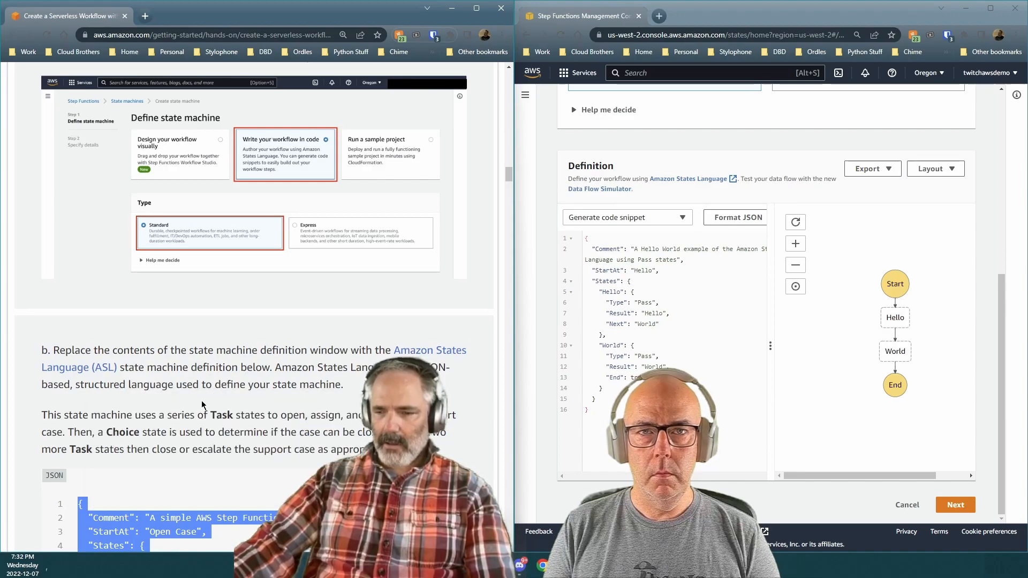
Step: Replace the whole Hello World definition with the copied call center definition and compare it with the tutorial's code
drag(616, 423, 569, 232)
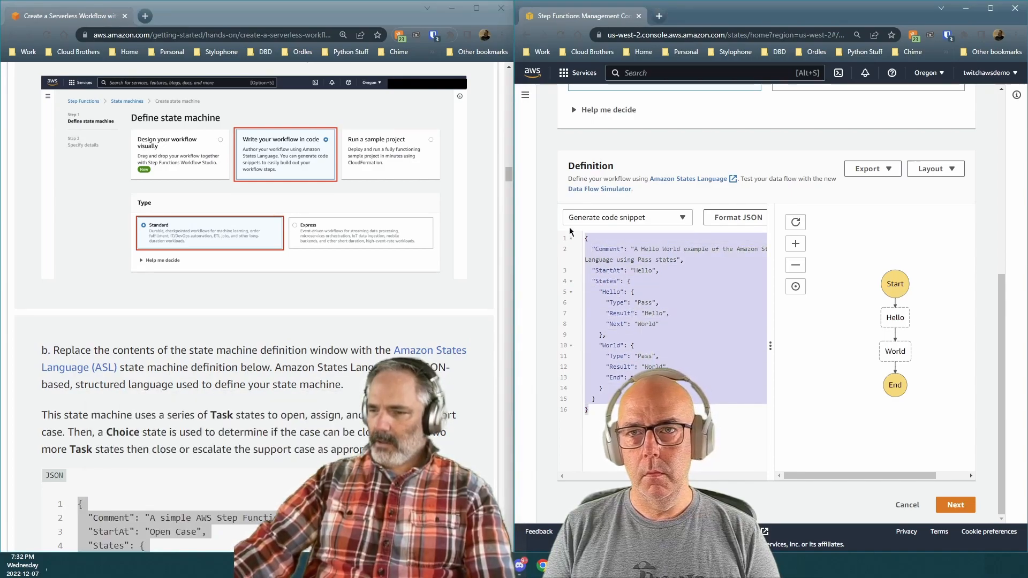
key(ctrl+v)
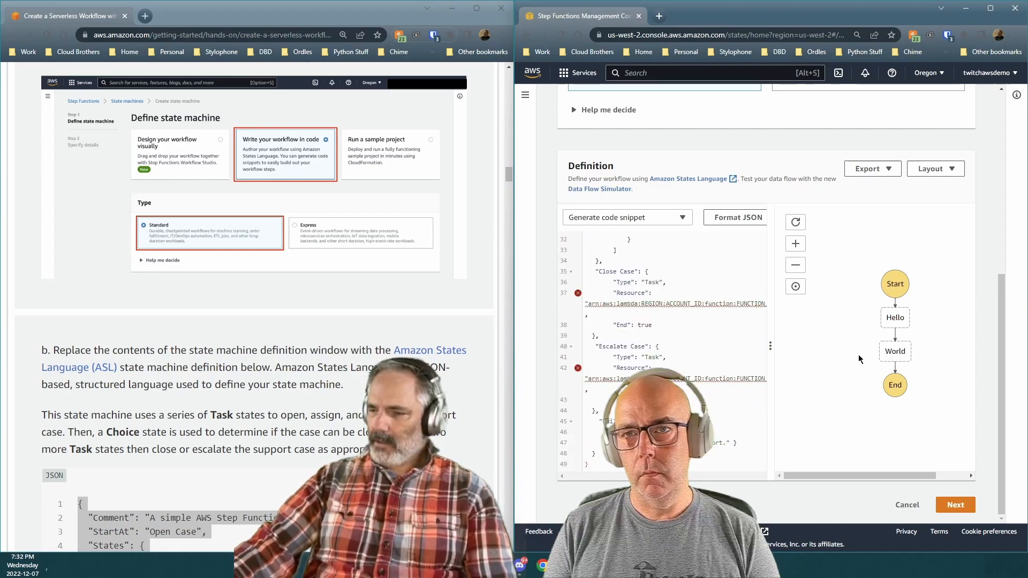
scroll(638, 347, up, 6)
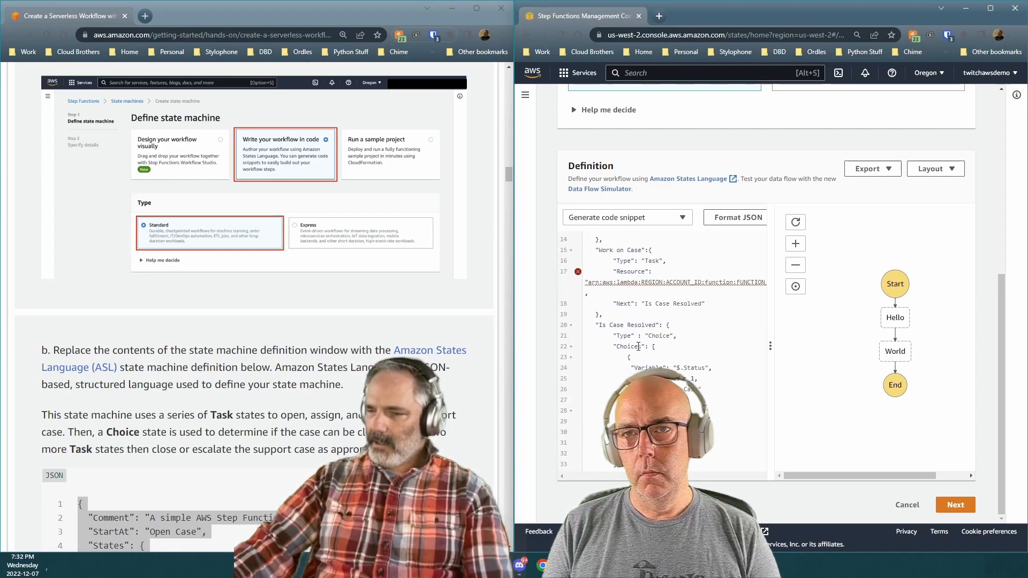
scroll(145, 428, down, 2)
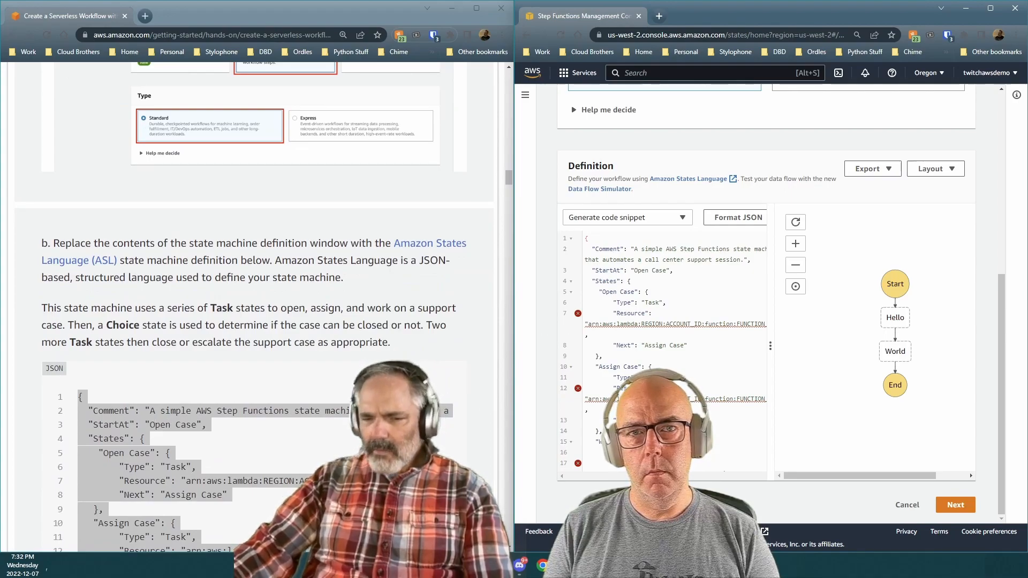
scroll(346, 404, down, 1)
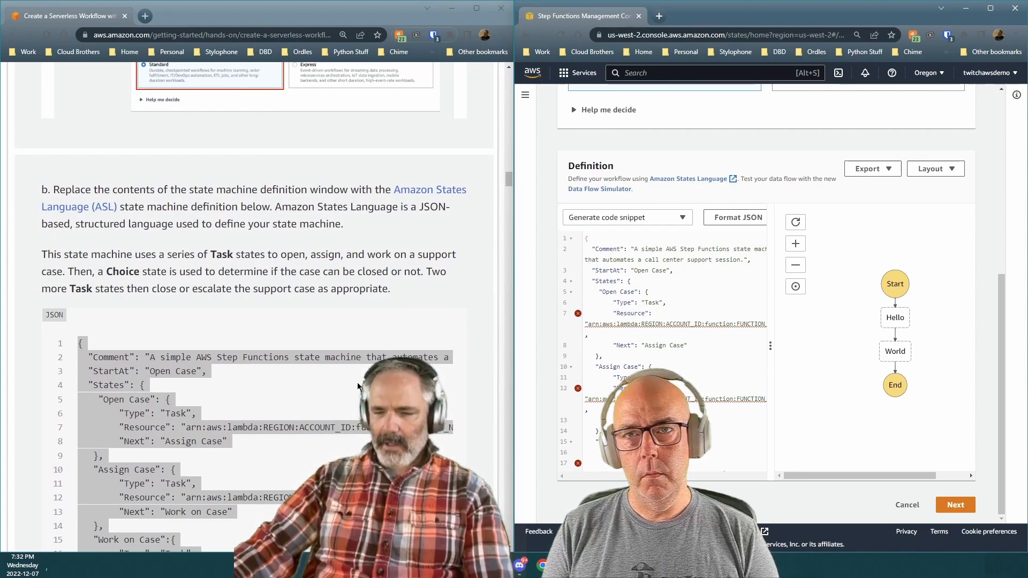
scroll(260, 278, down, 10)
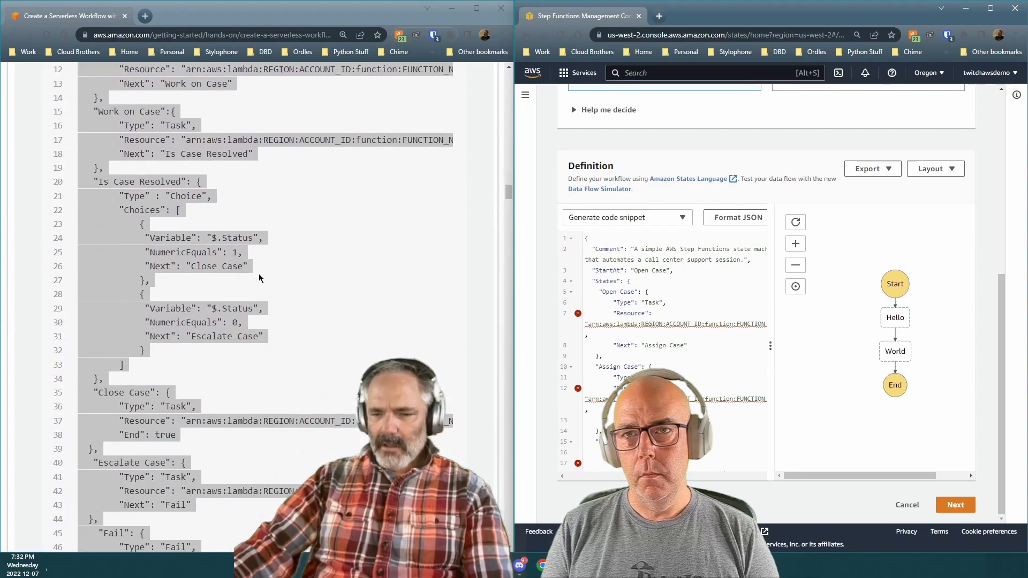
scroll(259, 278, down, 4)
click(955, 504)
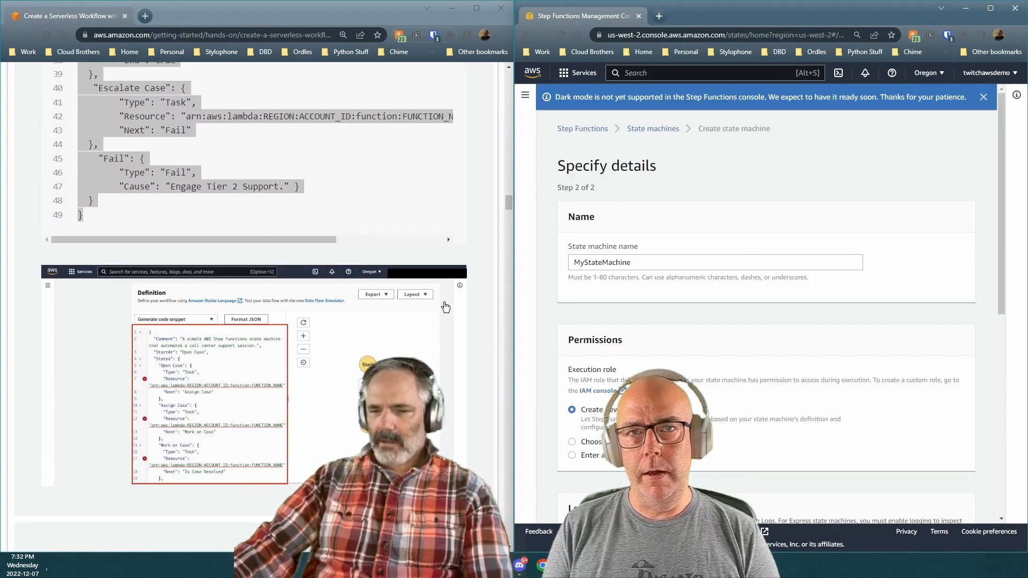
scroll(445, 307, down, 5)
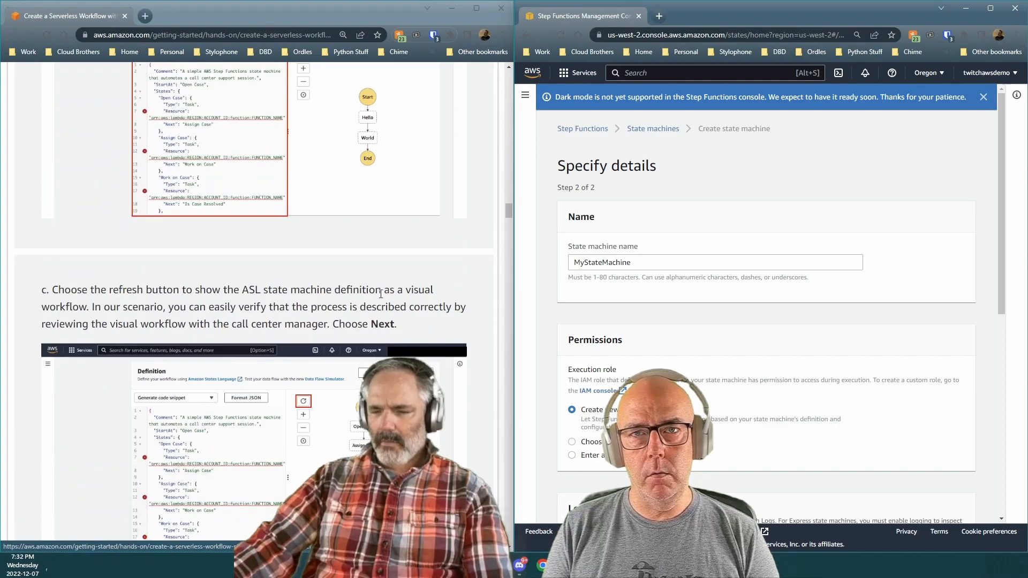
scroll(246, 288, down, 1)
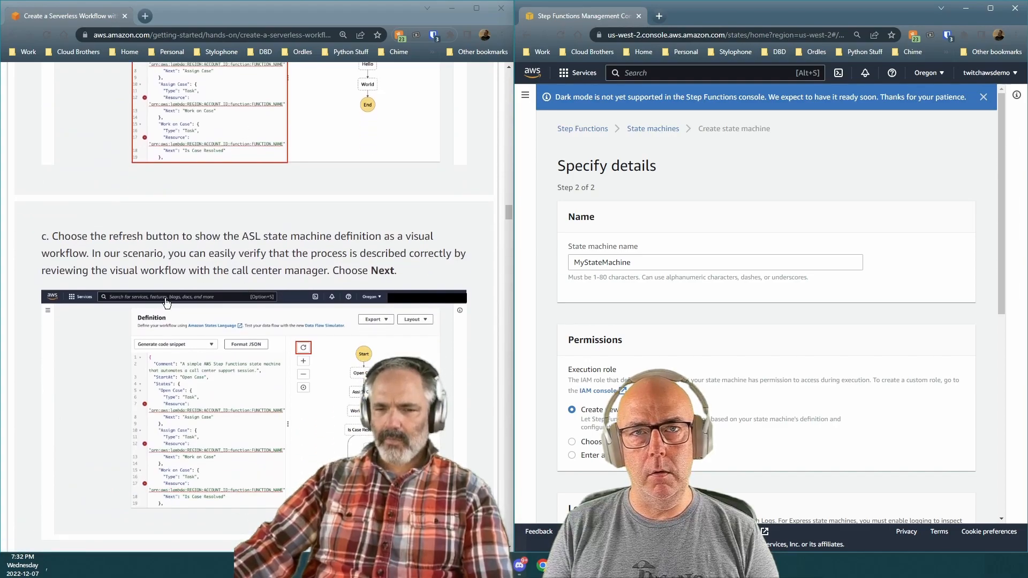
scroll(204, 301, up, 10)
scroll(225, 301, up, 2)
scroll(236, 311, down, 13)
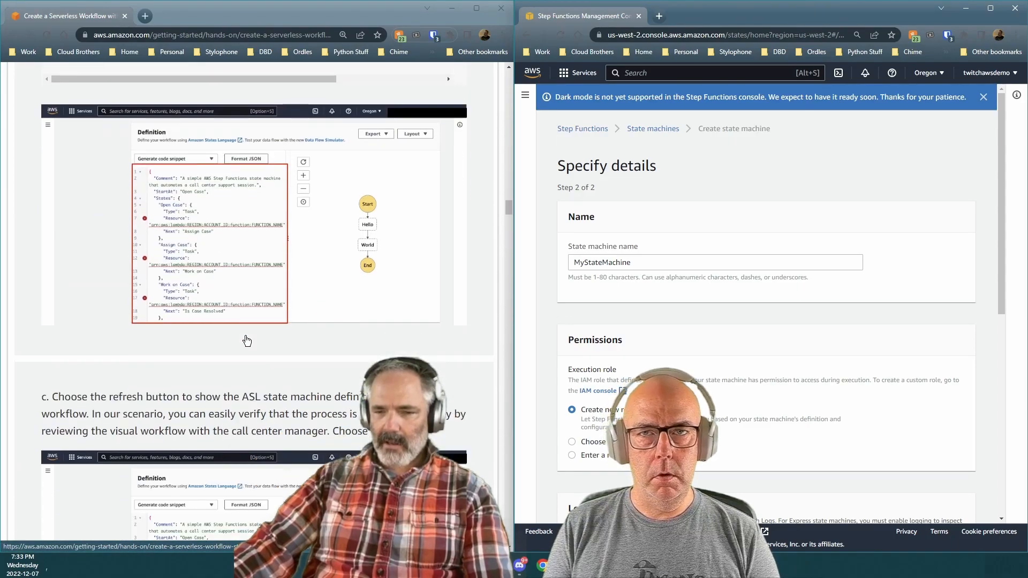
scroll(253, 315, down, 3)
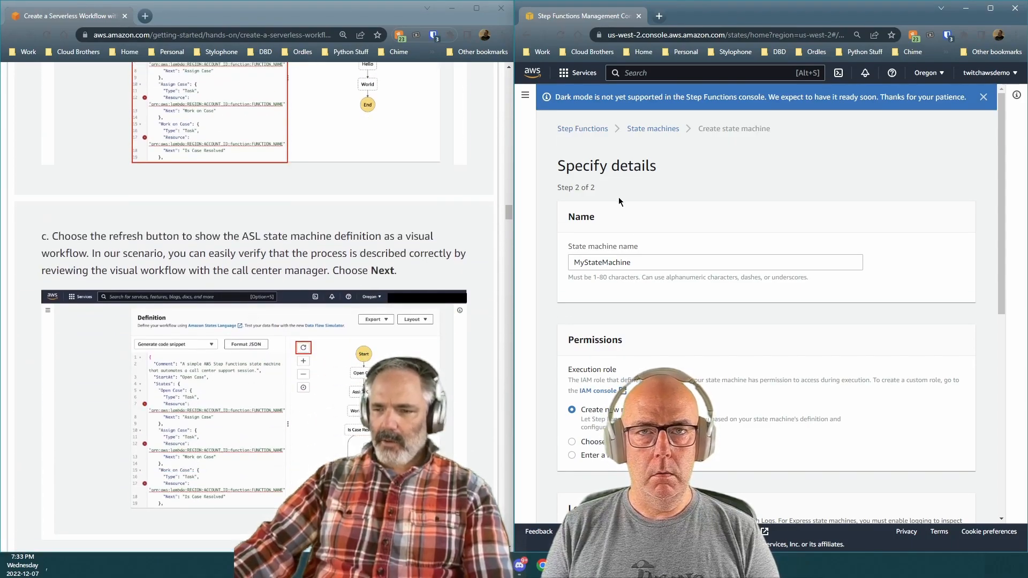
scroll(643, 268, down, 8)
scroll(649, 290, up, 5)
scroll(650, 292, down, 5)
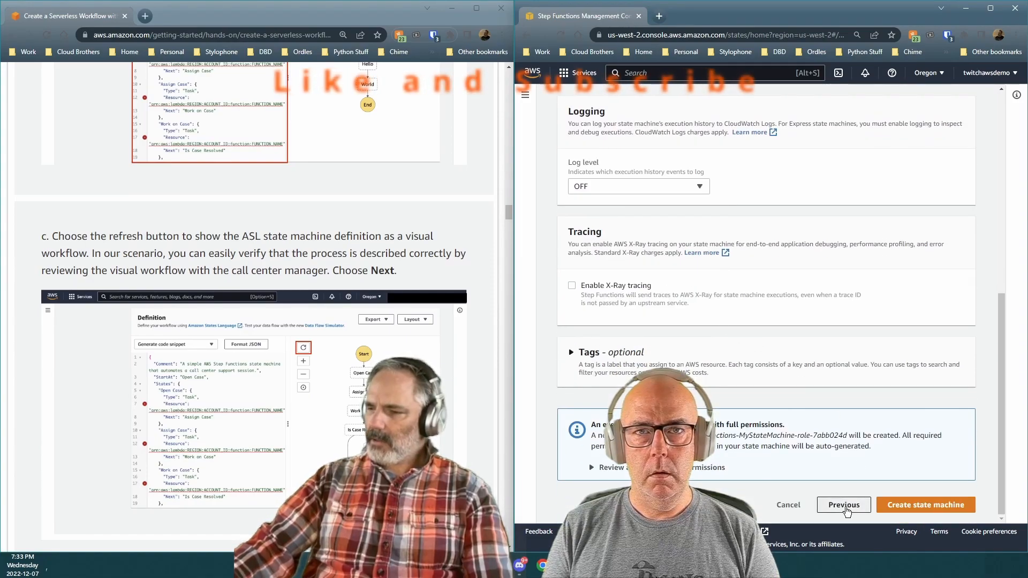
click(844, 504)
Step: Check the call center workflow graph against the tutorial's step c and continue to specifying the state machine details
scroll(775, 386, down, 5)
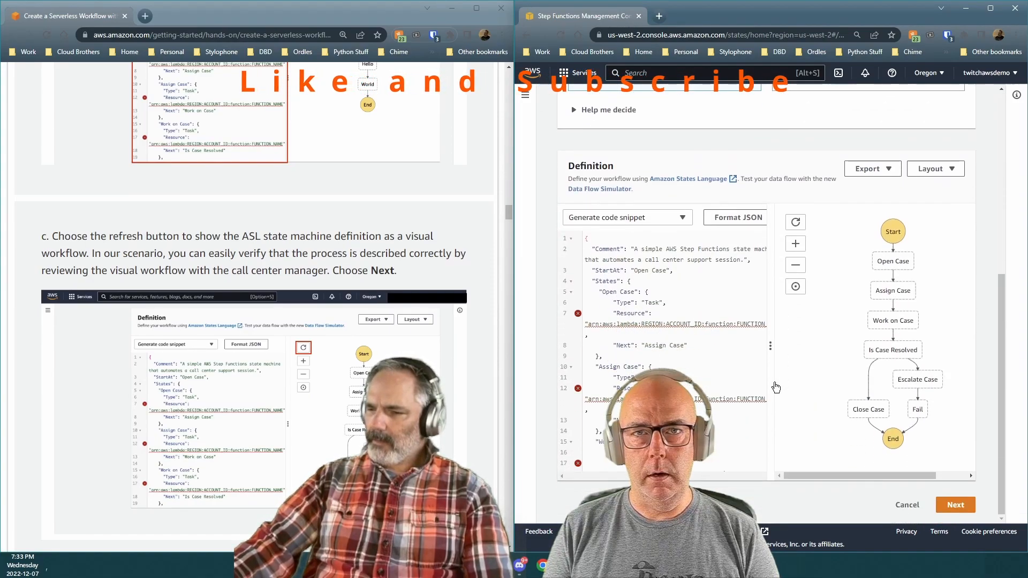
scroll(775, 386, up, 6)
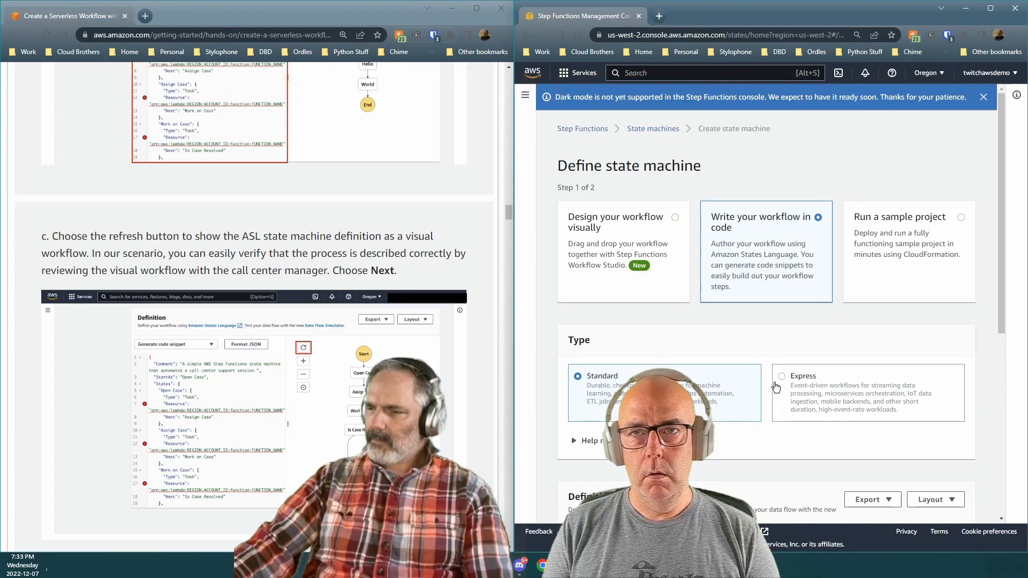
scroll(776, 387, down, 6)
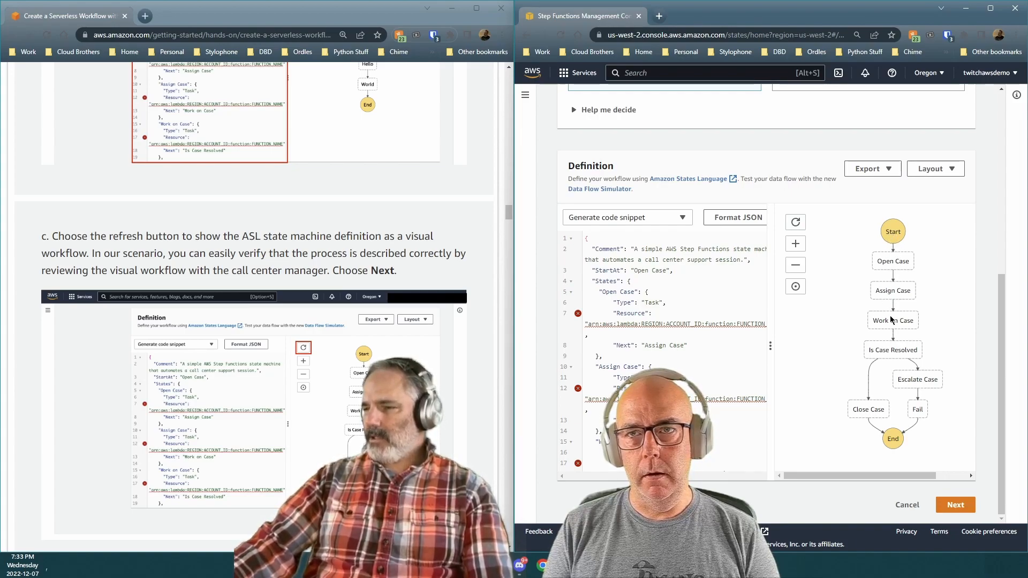
scroll(353, 361, down, 3)
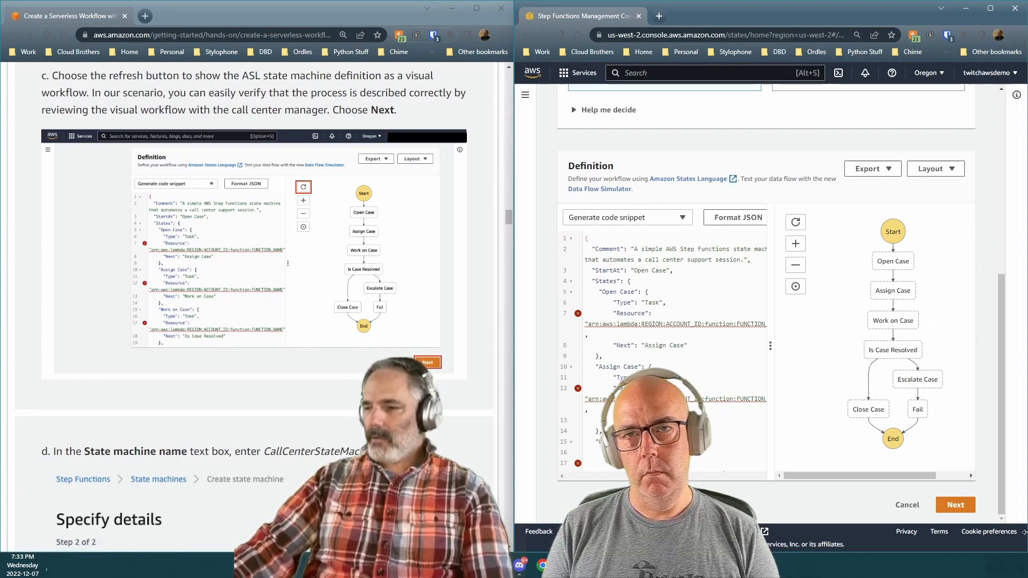
scroll(395, 349, down, 1)
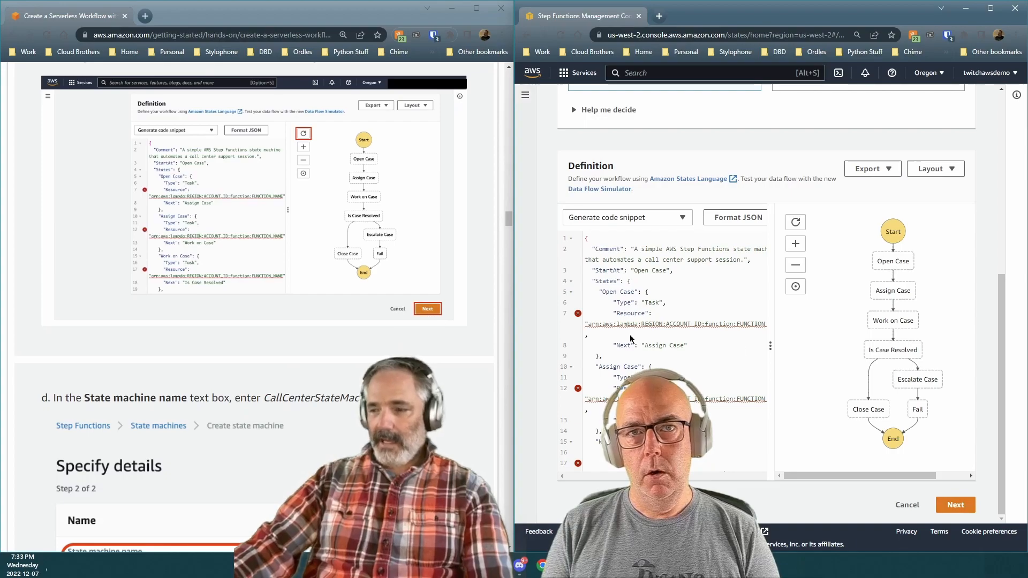
click(946, 508)
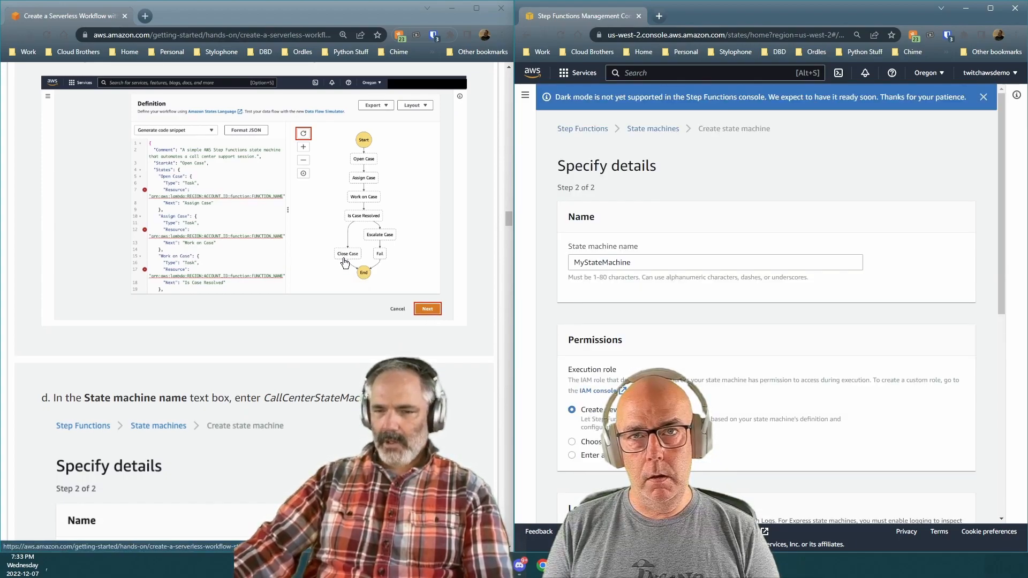
Step: Name the state machine CallCenterStateMachine, as given in step d of the tutorial
scroll(299, 279, down, 3)
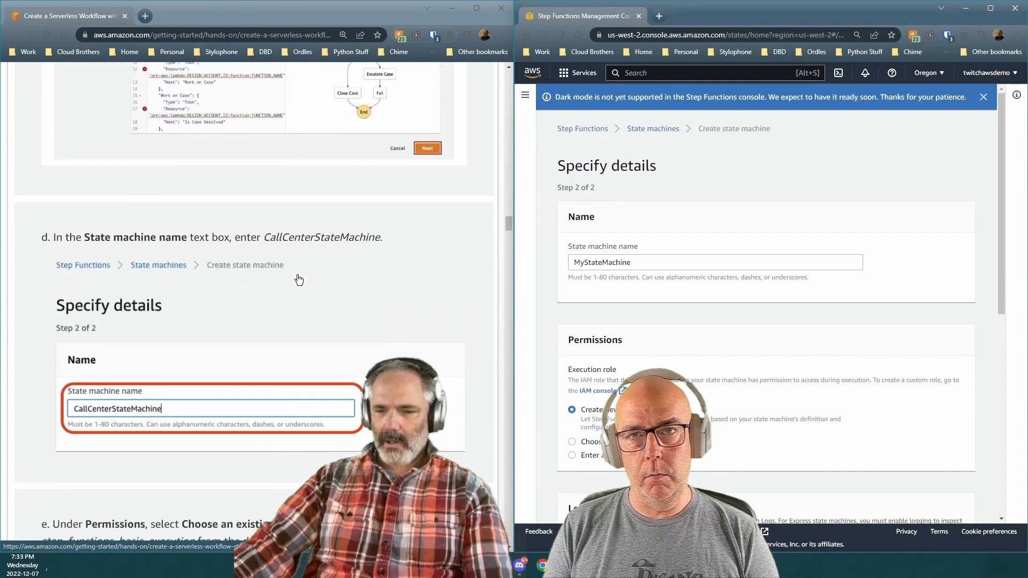
scroll(189, 276, down, 2)
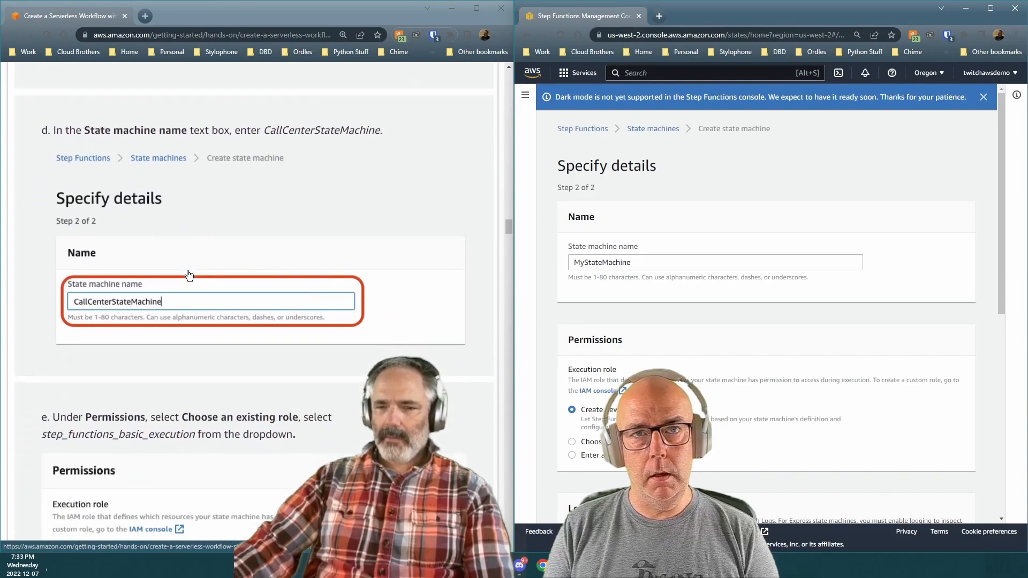
scroll(755, 243, down, 1)
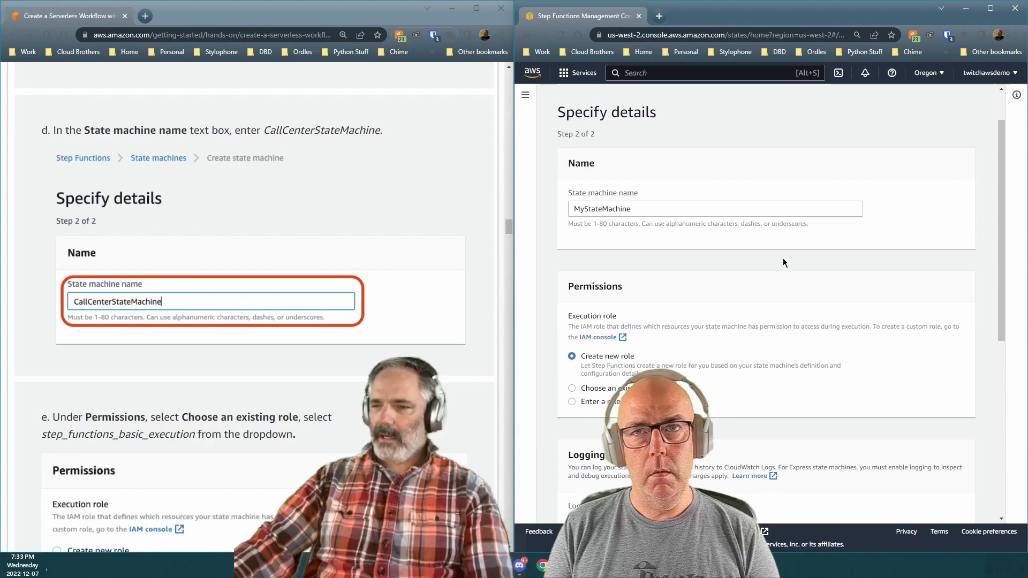
scroll(193, 194, down, 1)
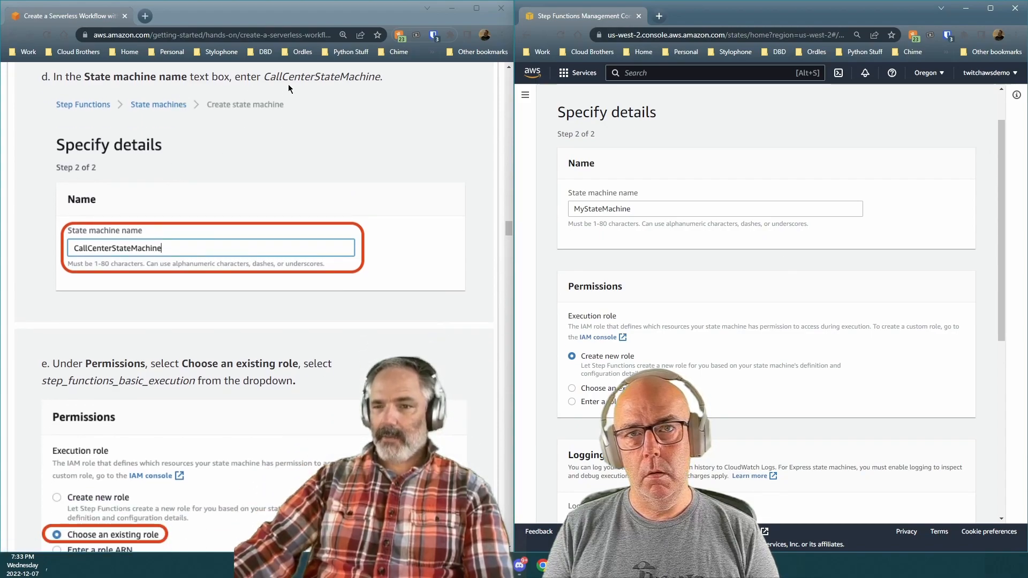
drag(583, 209, 560, 209)
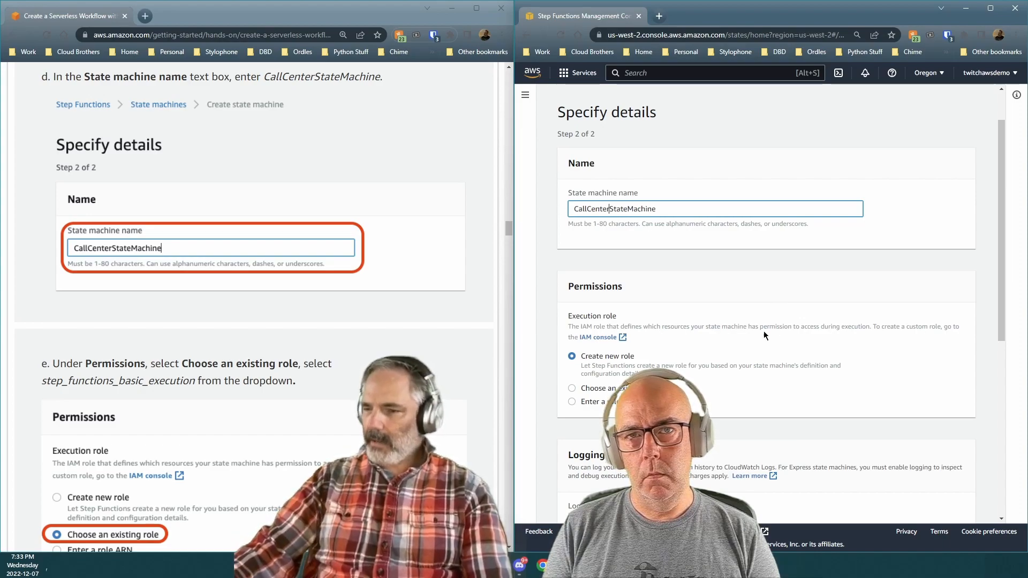
Step: Set the execution role to the existing role step_functions_basic_execution
scroll(773, 330, down, 2)
scroll(266, 355, down, 2)
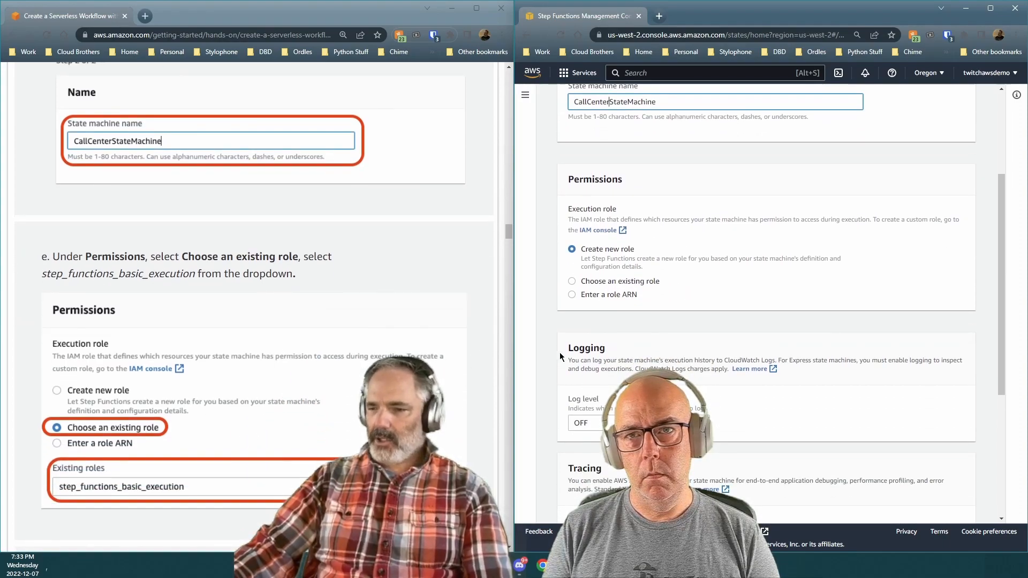
scroll(599, 270, down, 1)
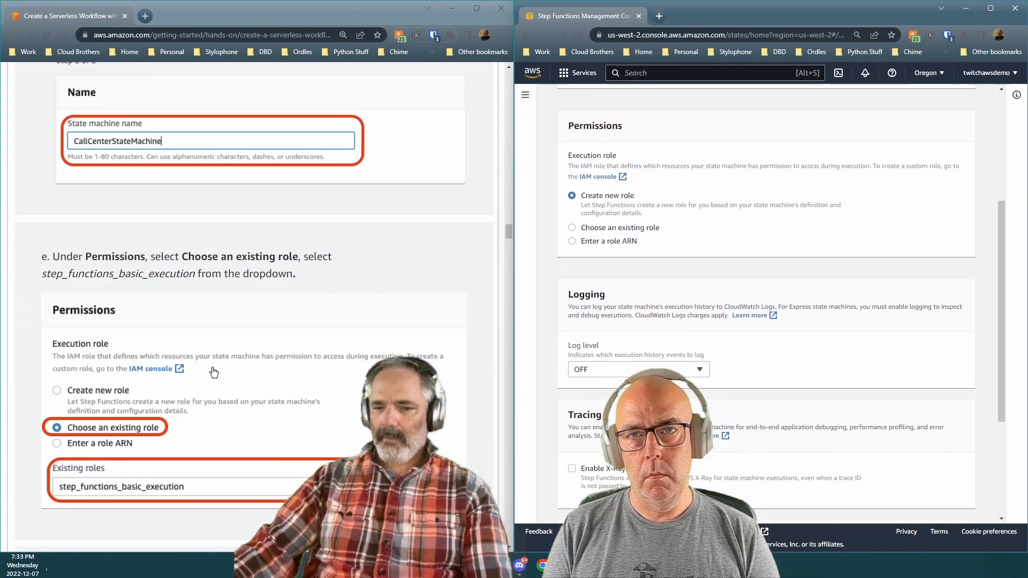
scroll(247, 356, down, 6)
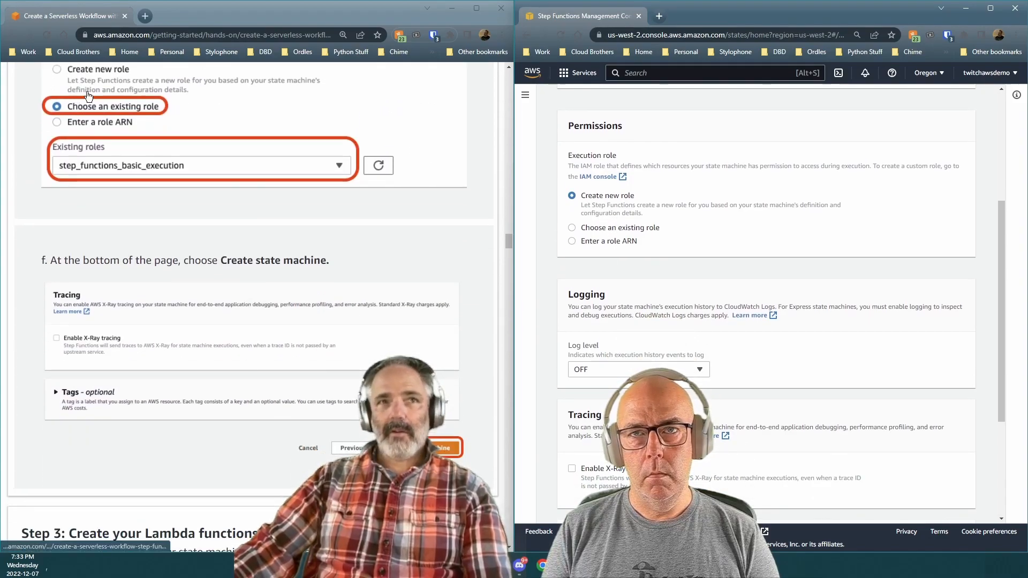
click(572, 228)
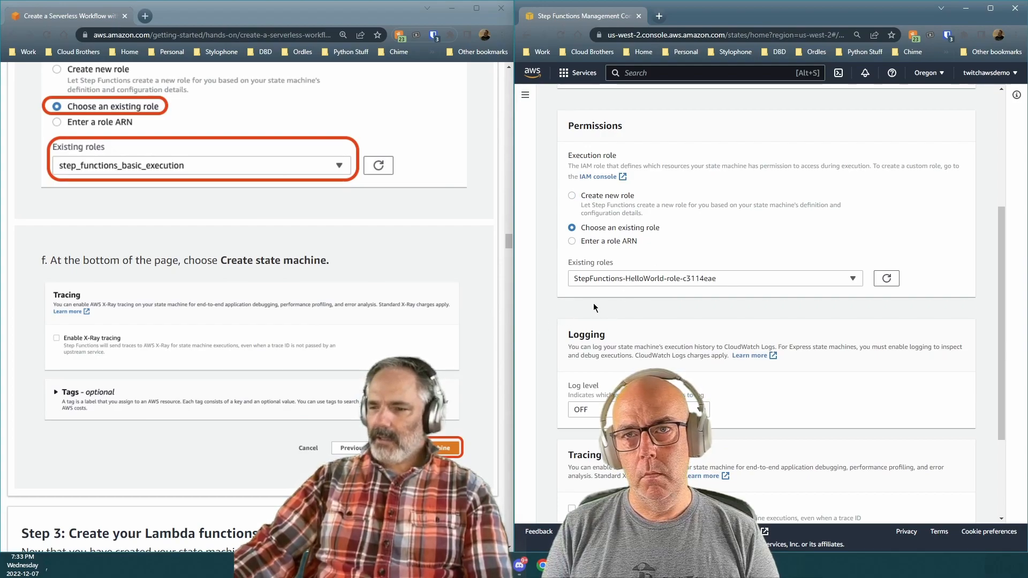
click(693, 280)
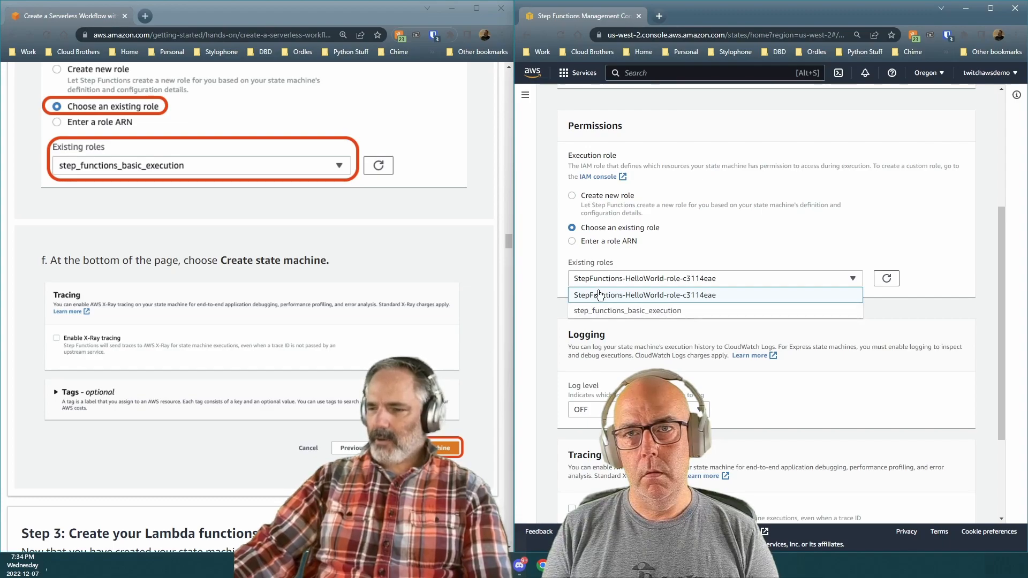
click(630, 311)
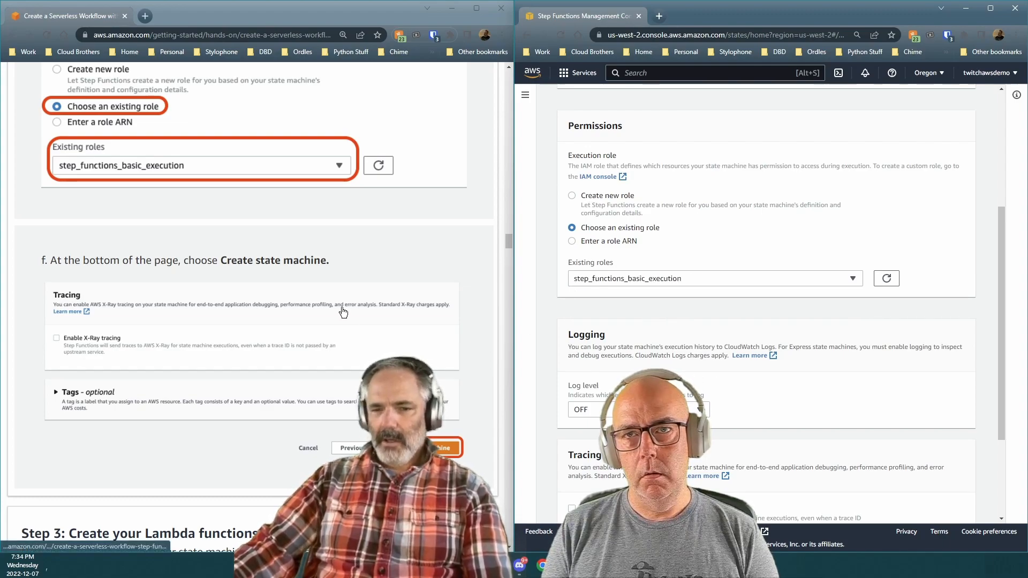
Step: Create the state machine with logging and X-Ray tracing left off
scroll(425, 306, down, 3)
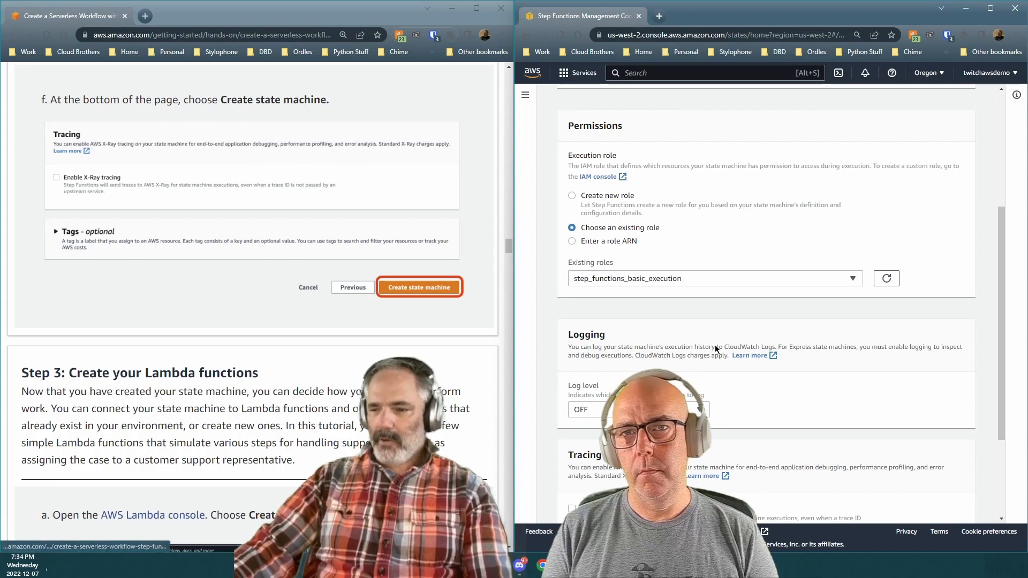
scroll(755, 359, down, 3)
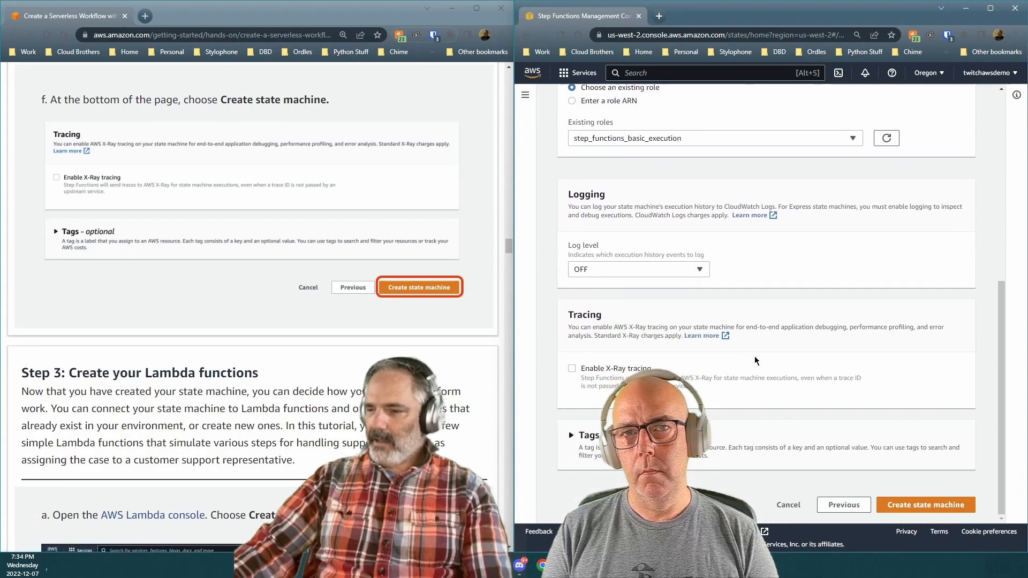
click(913, 505)
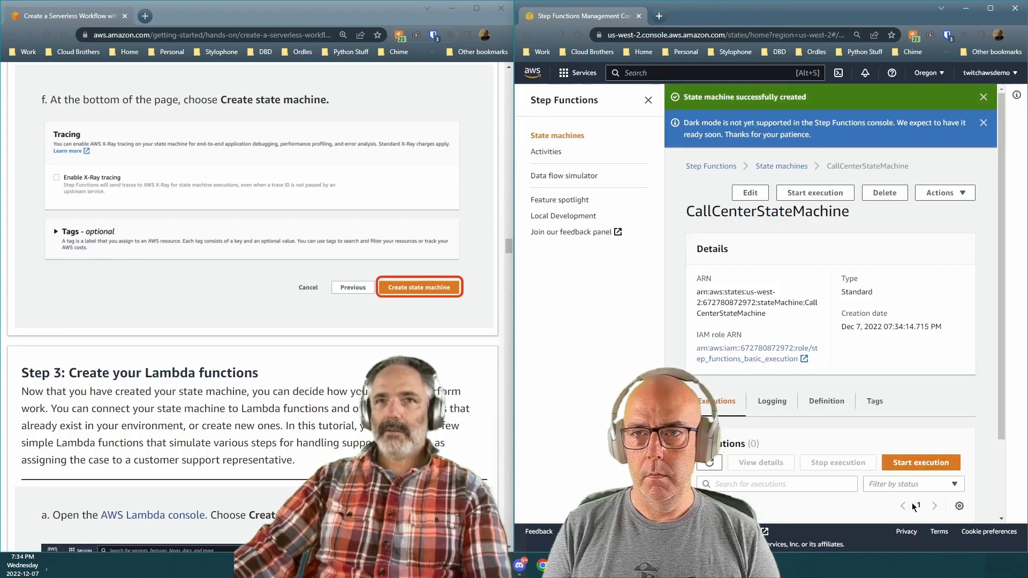
Step: Read the start of the tutorial's Step 3 and duplicate the CallCenterStateMachine browser page, switching to the copy
scroll(307, 310, down, 3)
scroll(306, 311, down, 2)
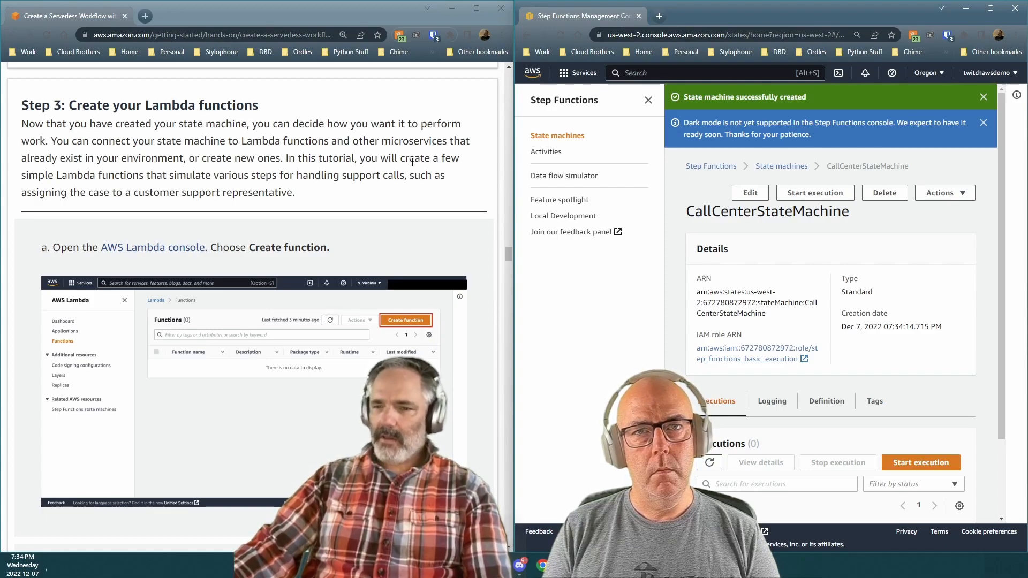
scroll(208, 180, down, 1)
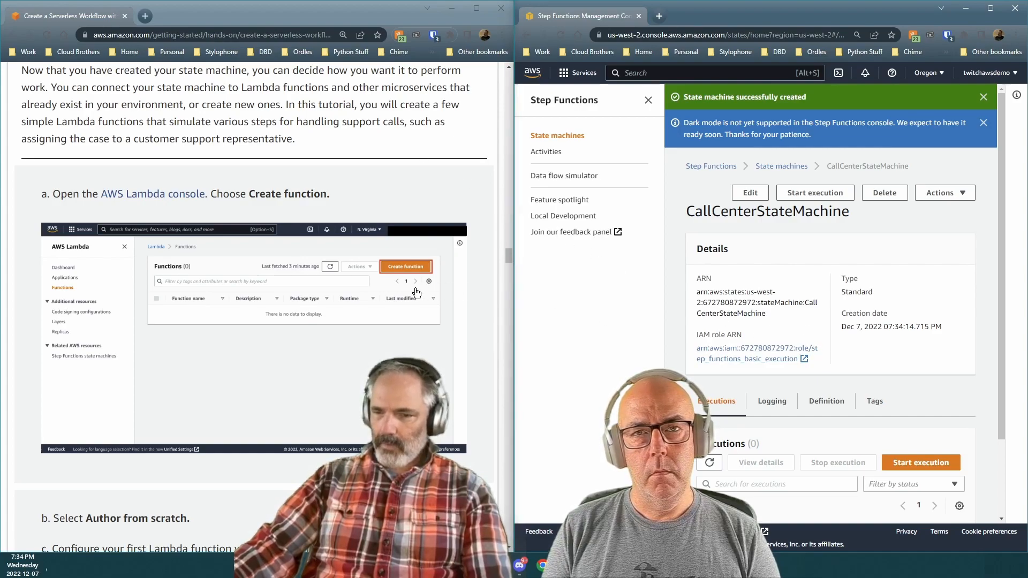
scroll(853, 303, down, 2)
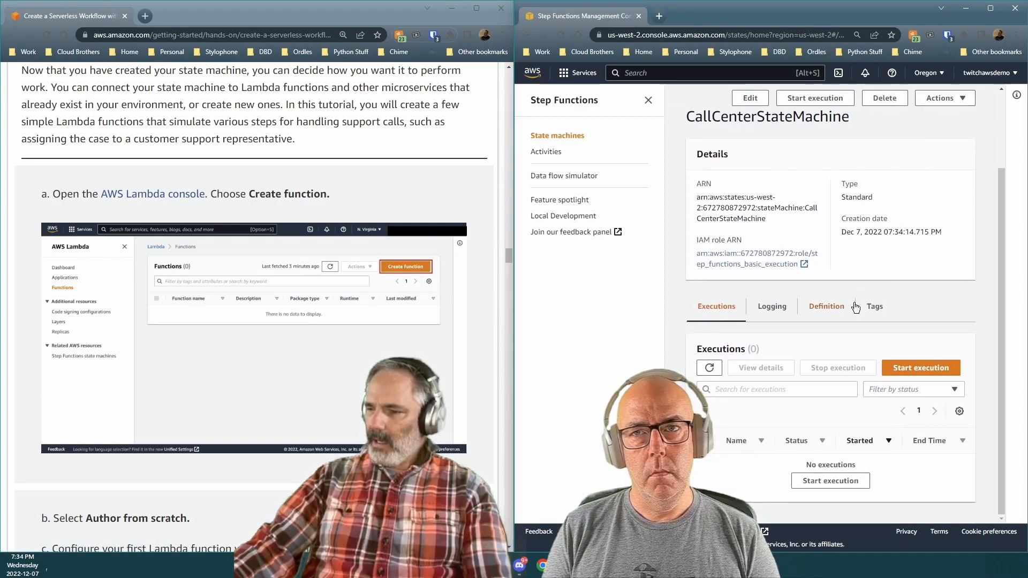
scroll(415, 275, up, 5)
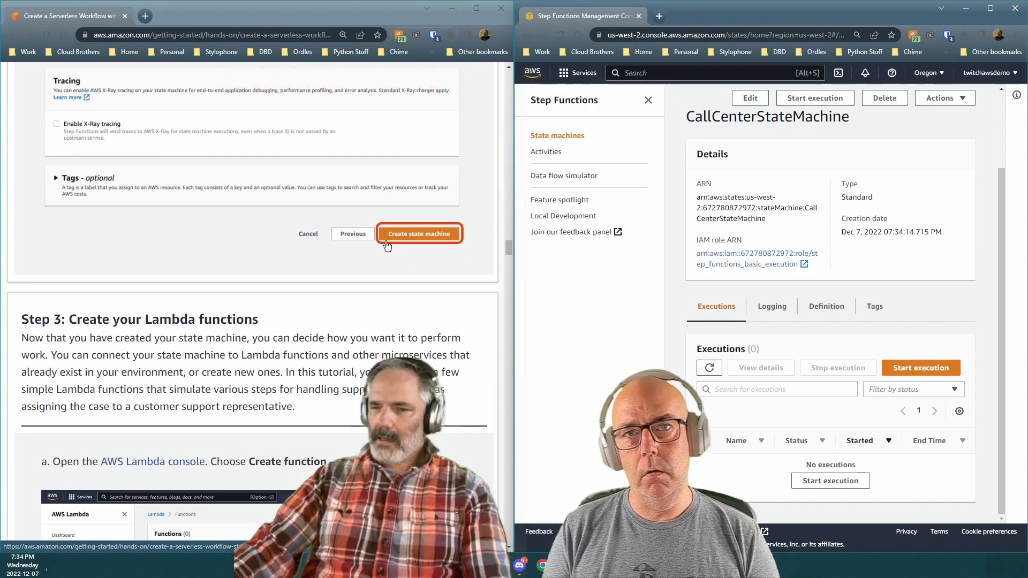
right_click(624, 17)
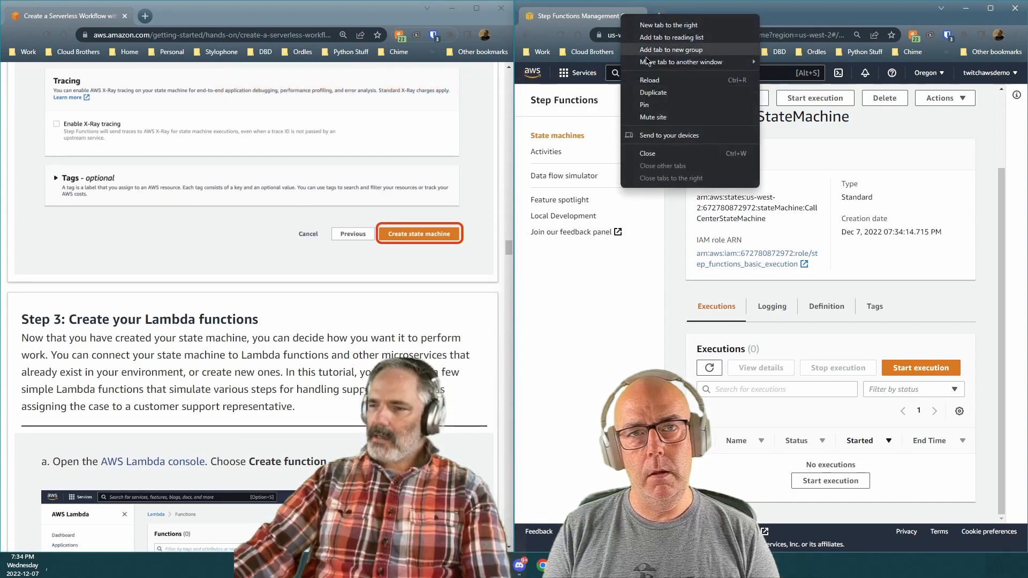
click(664, 92)
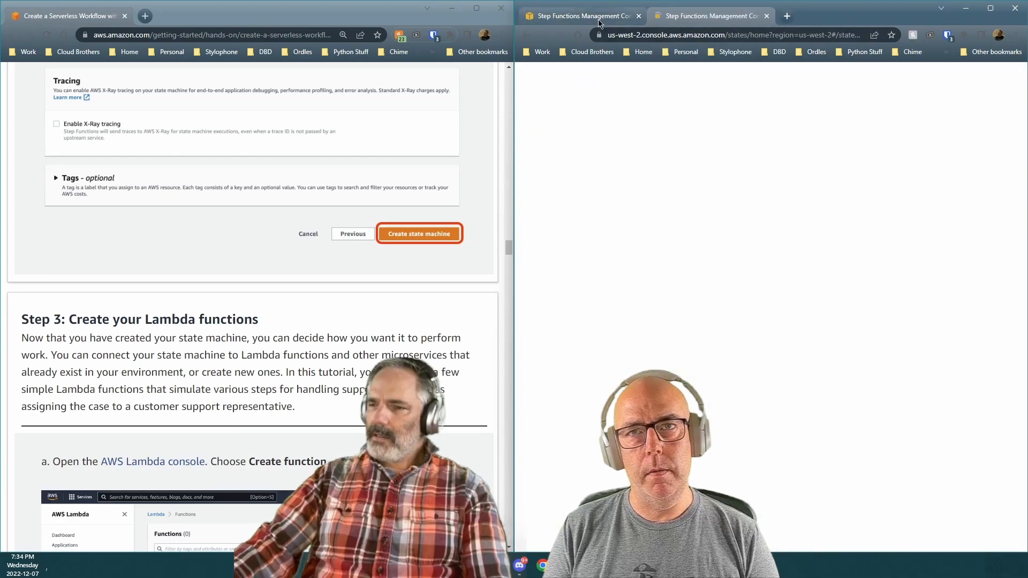
scroll(276, 230, up, 10)
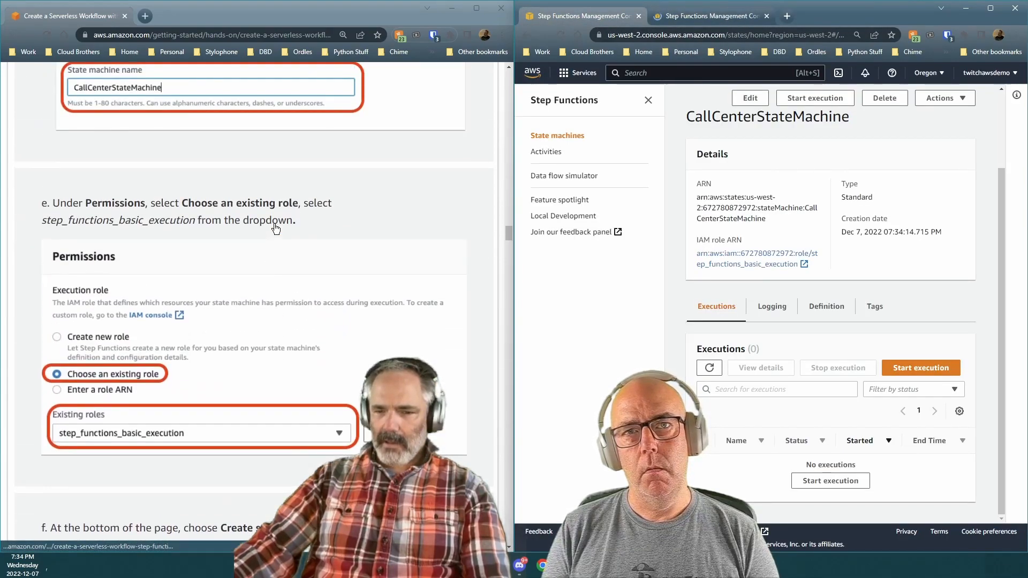
scroll(276, 229, down, 2)
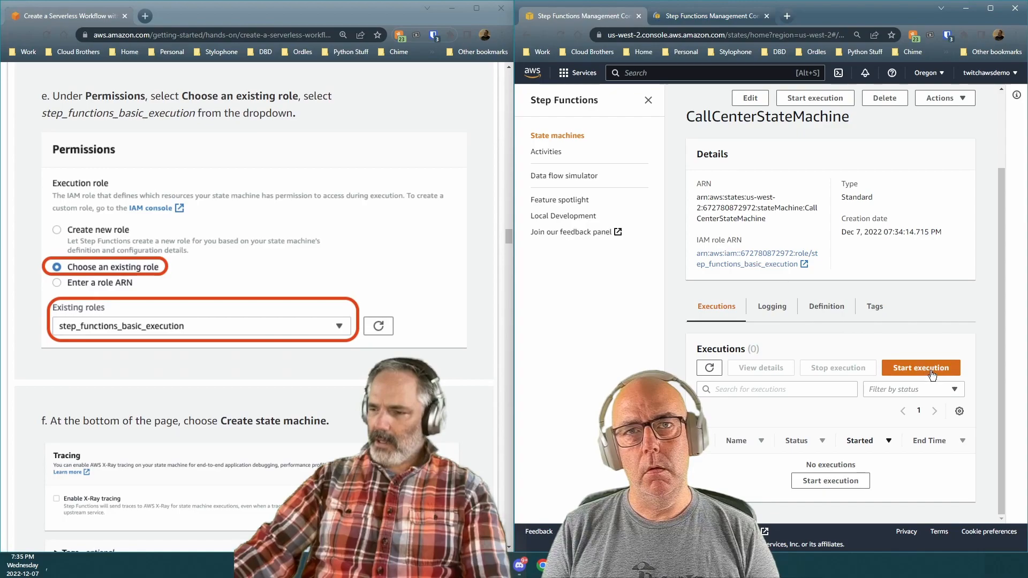
click(705, 17)
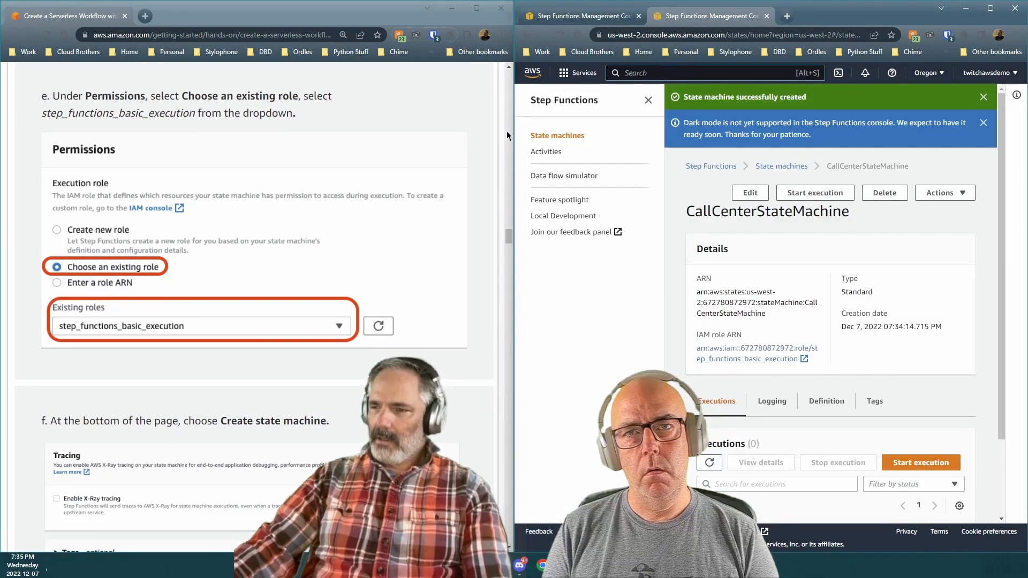
Step: Open the Lambda service in the duplicated console page and start creating a function
scroll(285, 279, down, 2)
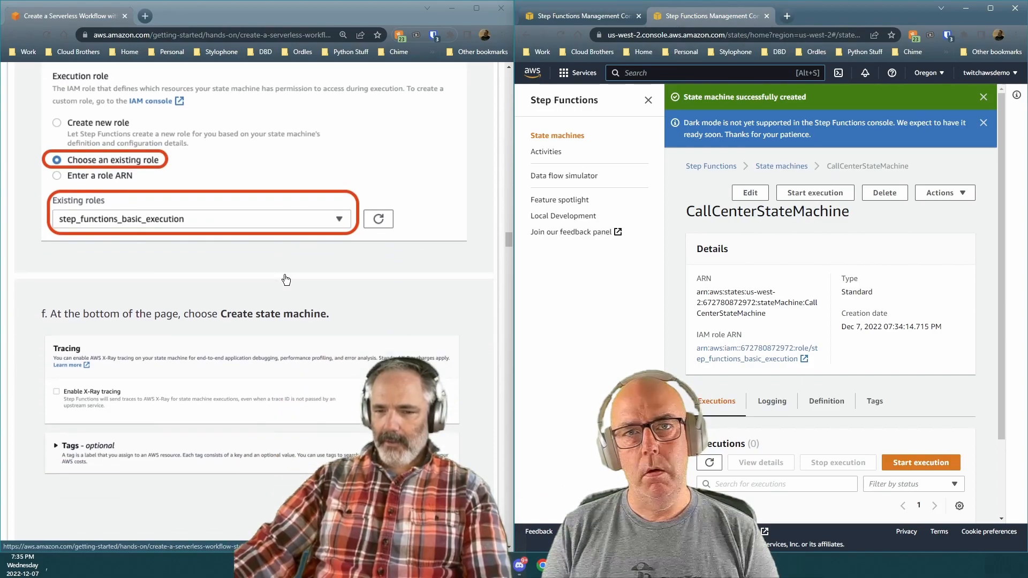
scroll(286, 296, down, 2)
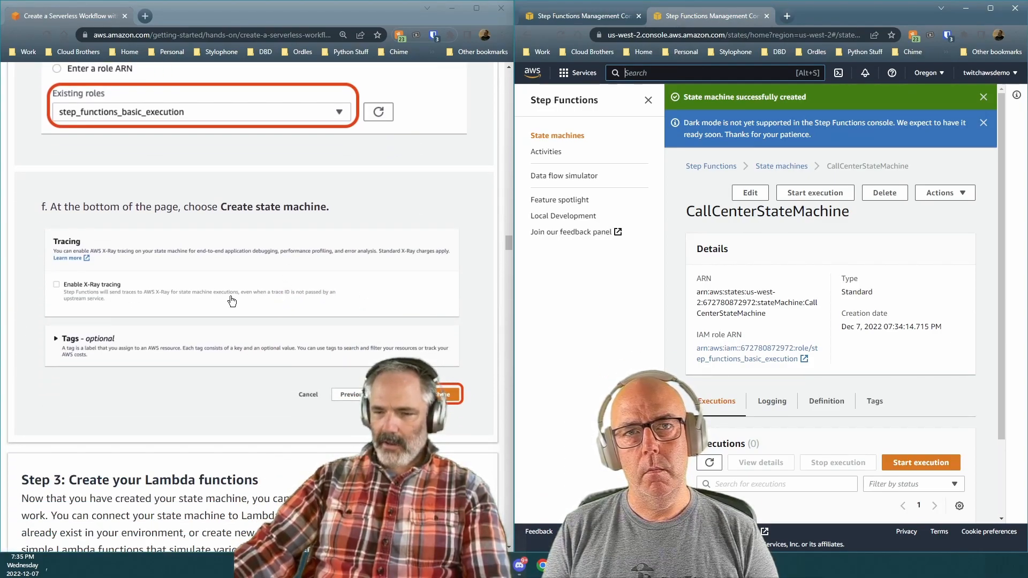
scroll(232, 301, down, 4)
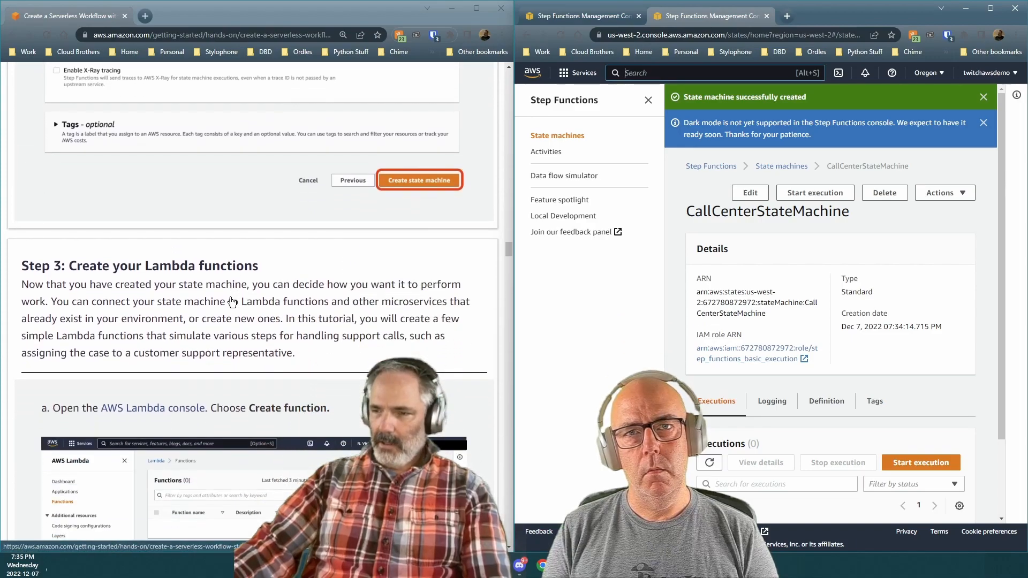
scroll(327, 210, down, 2)
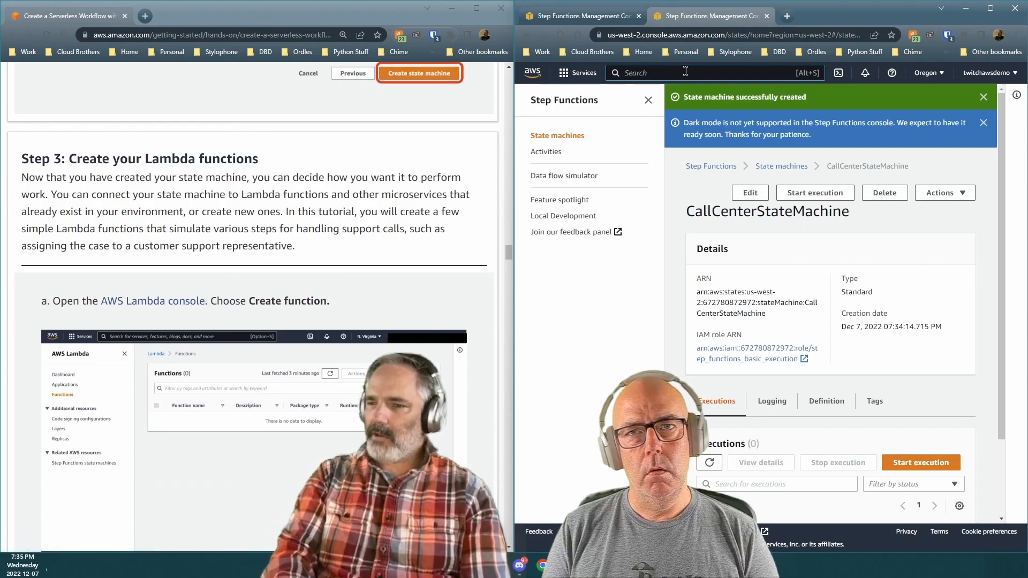
text(lambda)
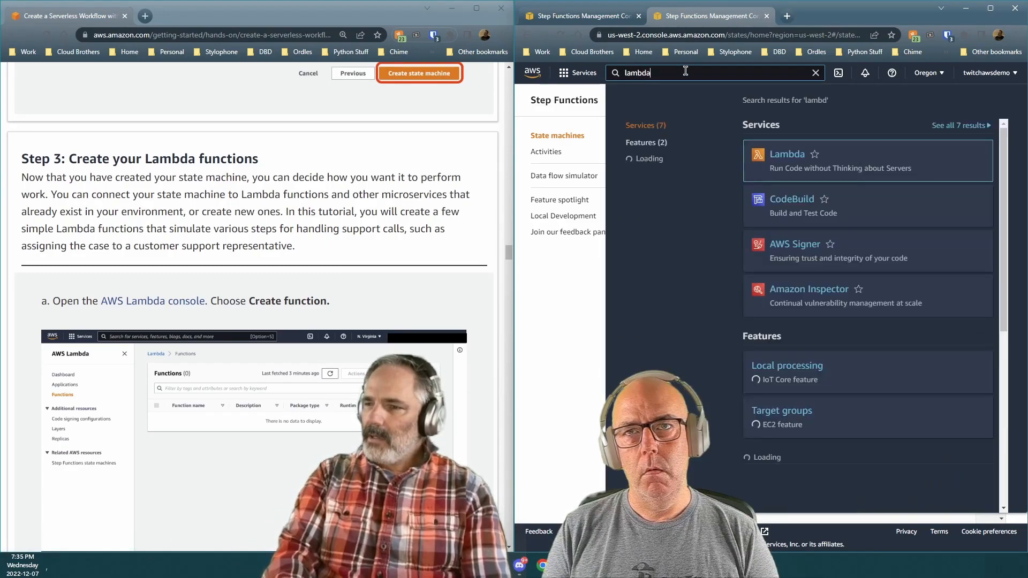
key(Return)
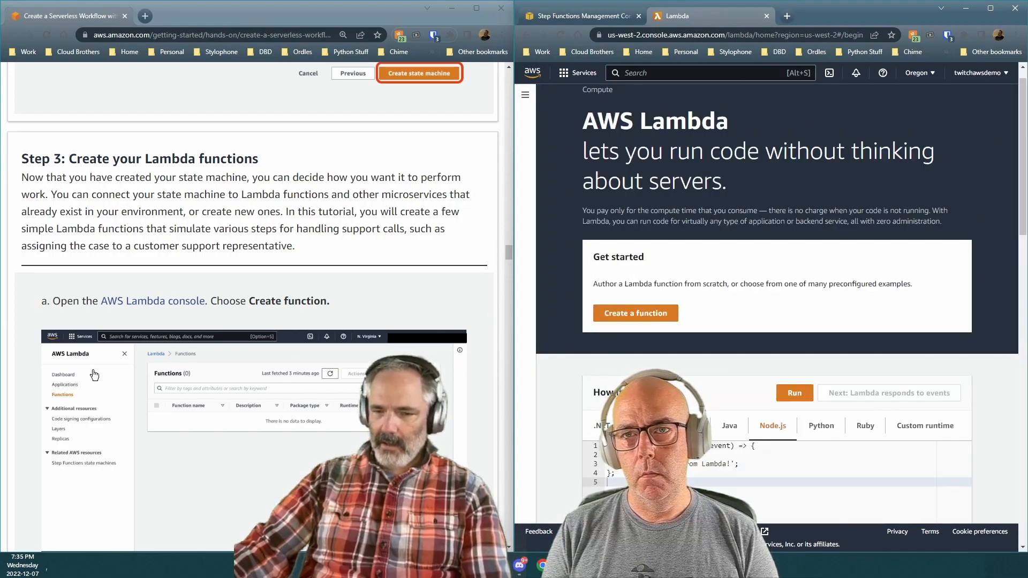
click(643, 315)
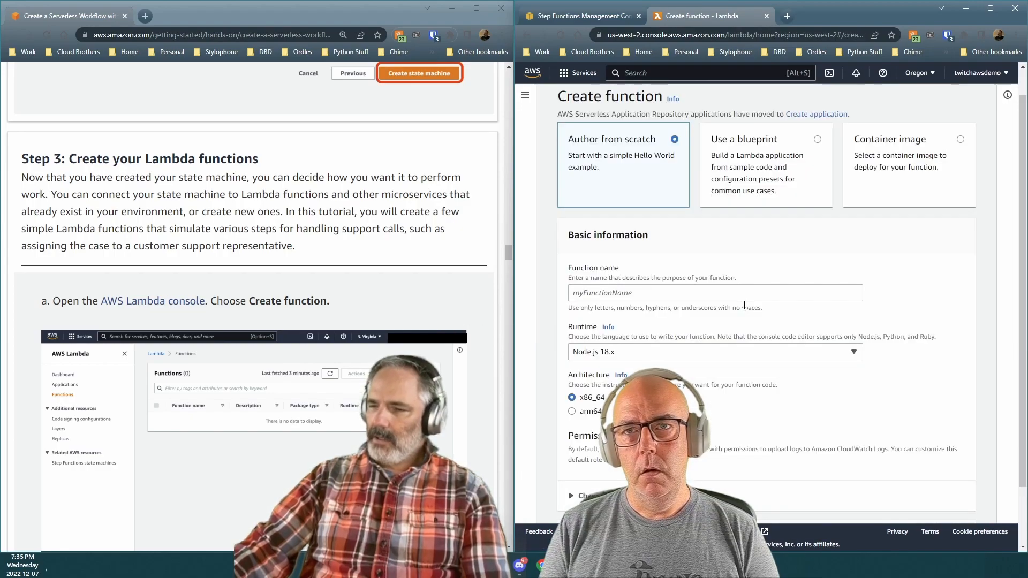
Step: Name the new function OpenCaseFunction, following the settings in step c of the tutorial
scroll(246, 399, down, 7)
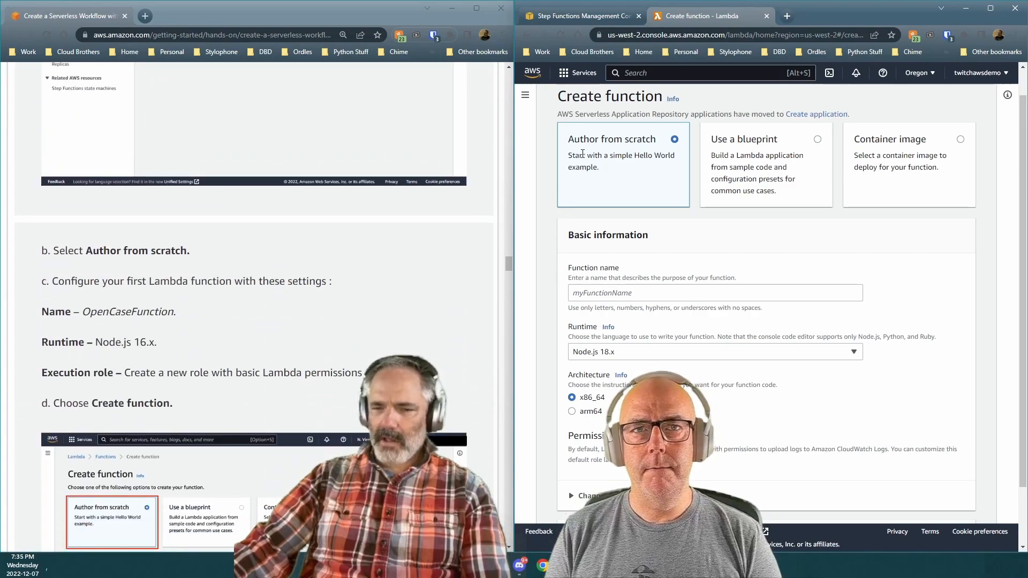
scroll(267, 241, down, 3)
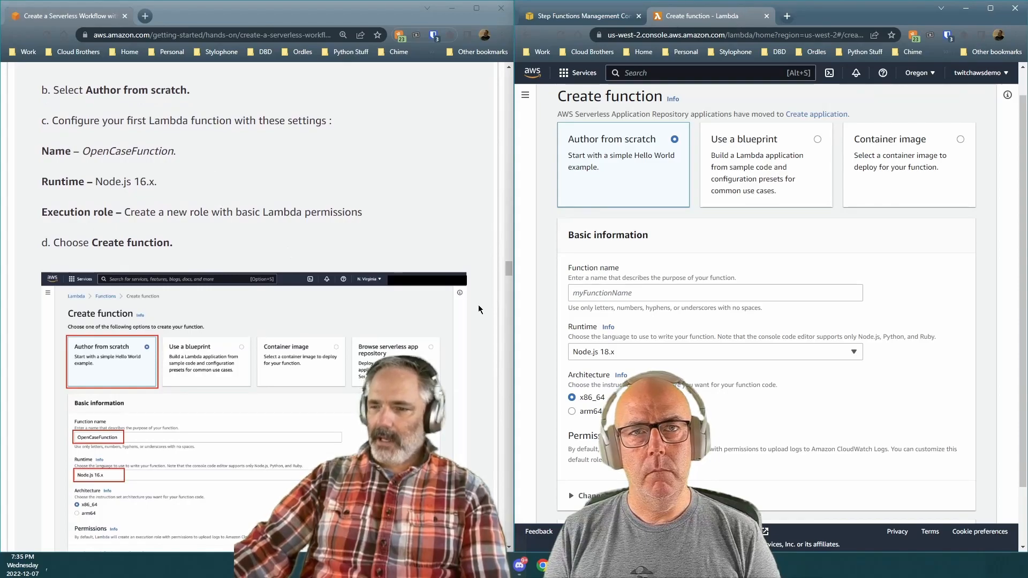
click(702, 291)
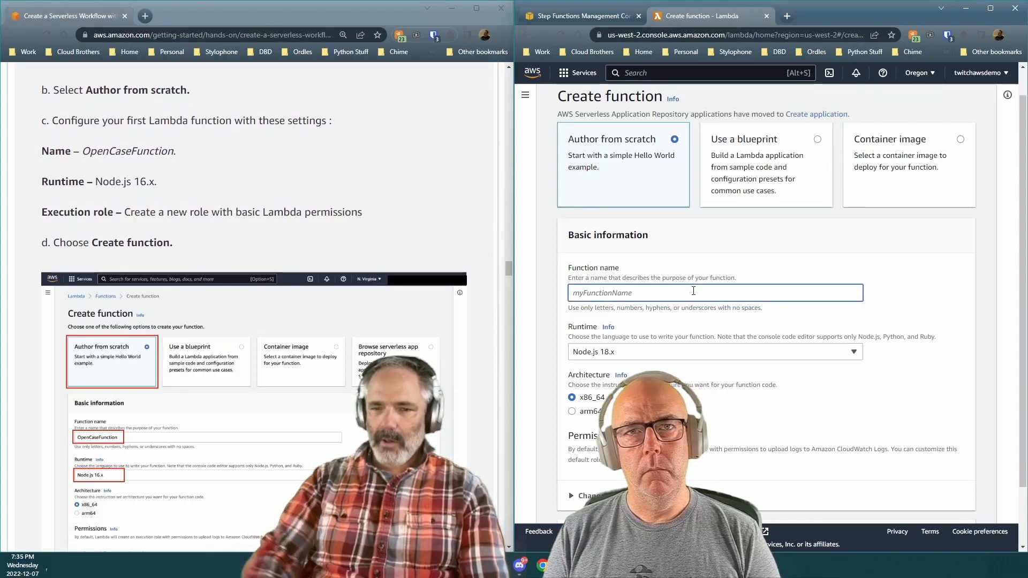
text(OpenCa)
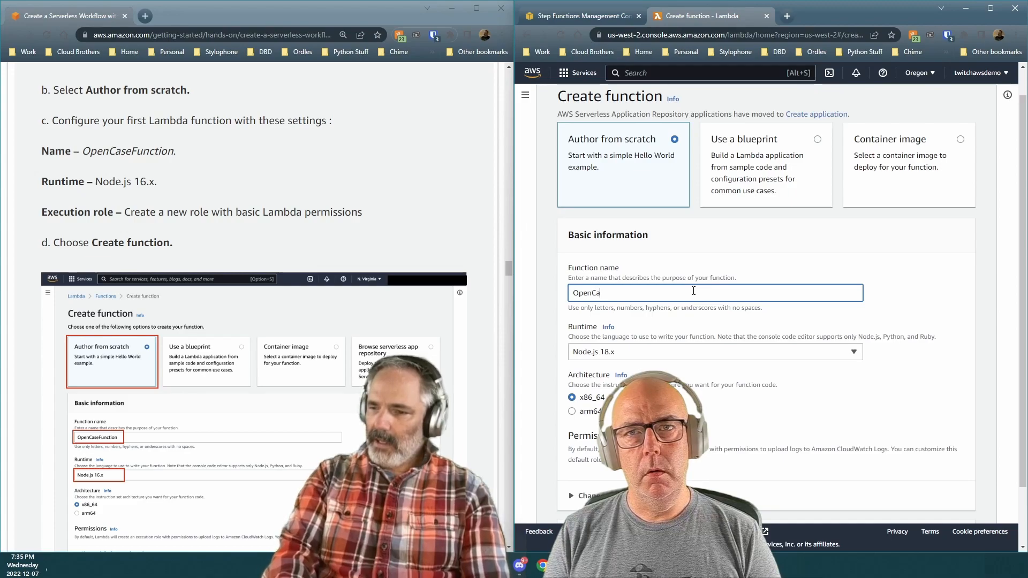
text(seFunction)
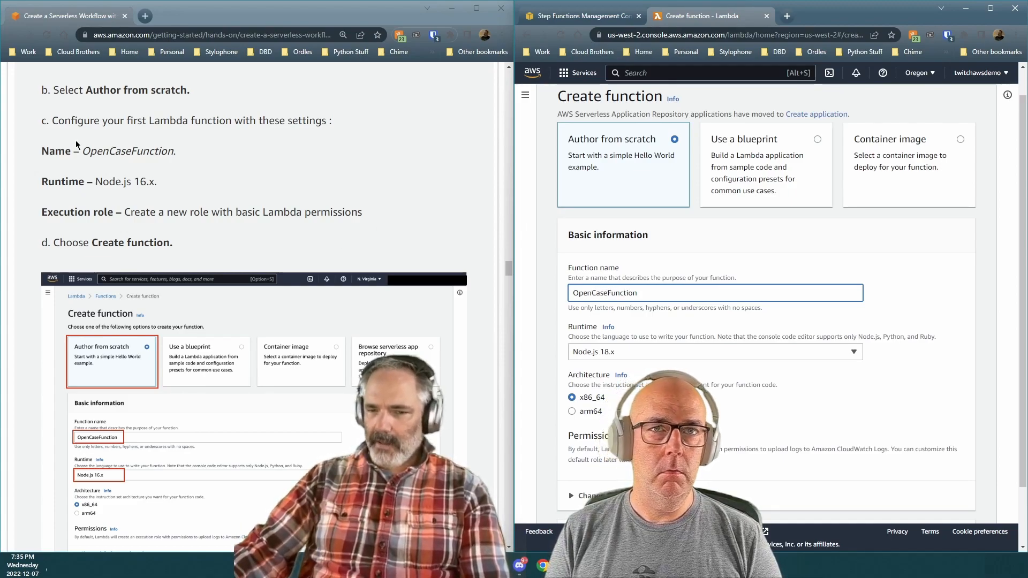
Step: Set the new function's runtime to Node.js 16.x
click(632, 353)
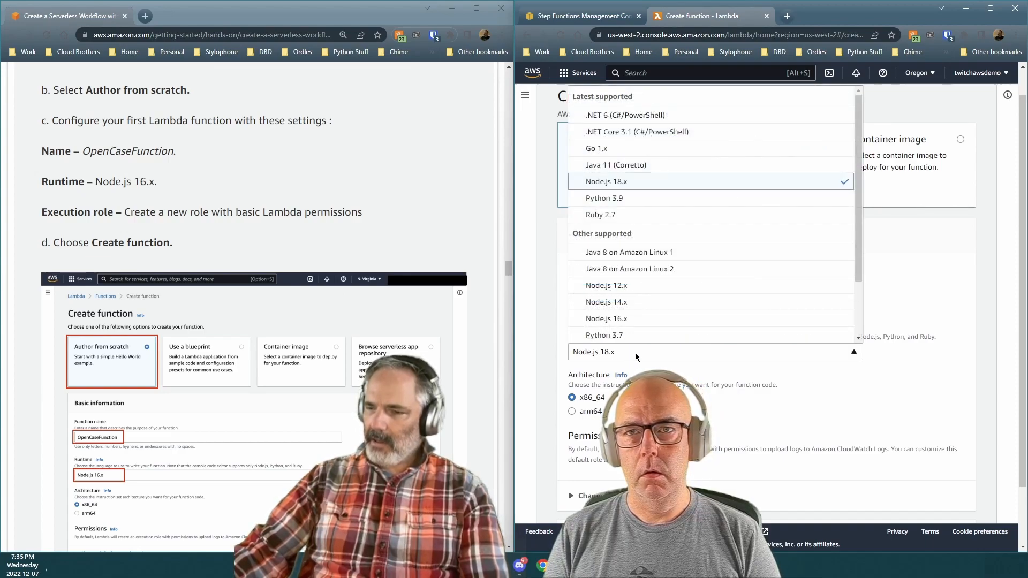
click(650, 319)
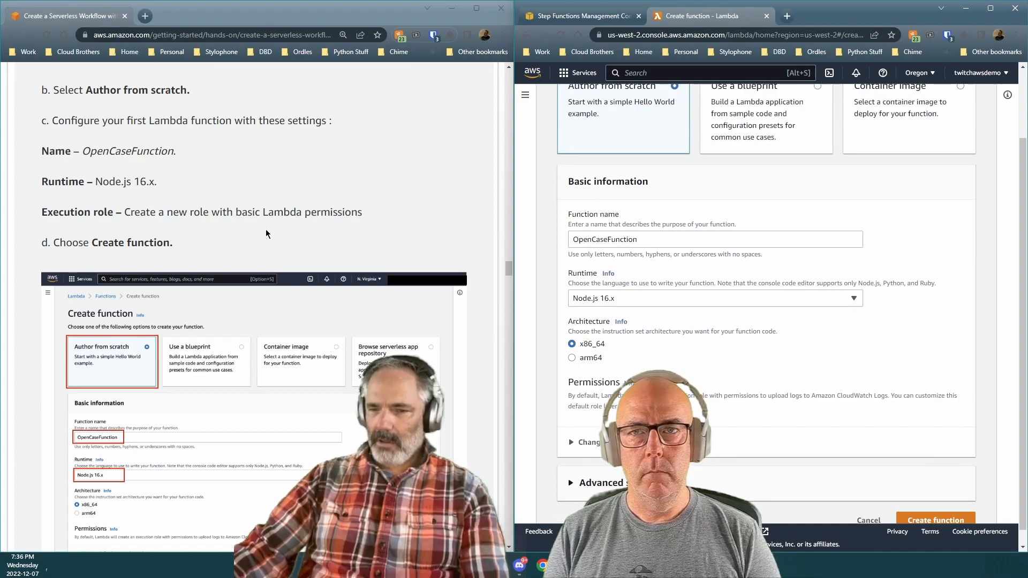
scroll(661, 296, down, 1)
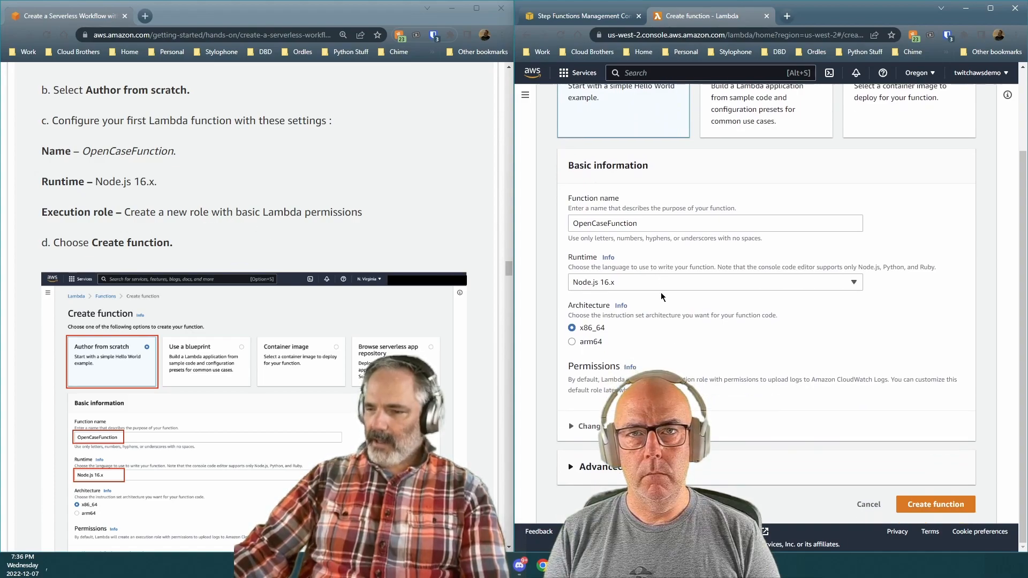
Step: Show the default execution role options, keep "Create a new role with basic Lambda permissions" and create OpenCaseFunction
click(567, 430)
scroll(588, 418, down, 2)
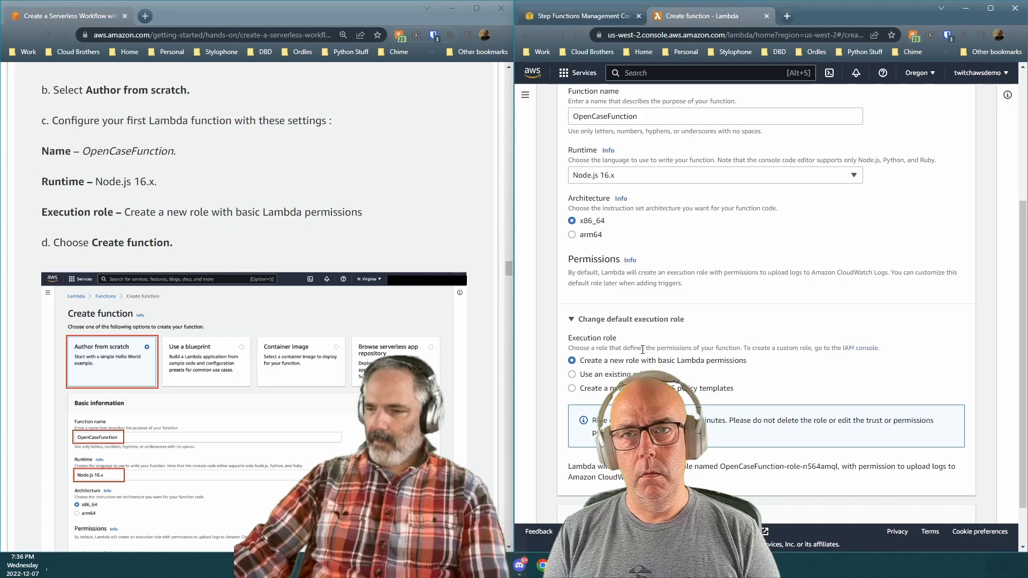
scroll(590, 228, down, 1)
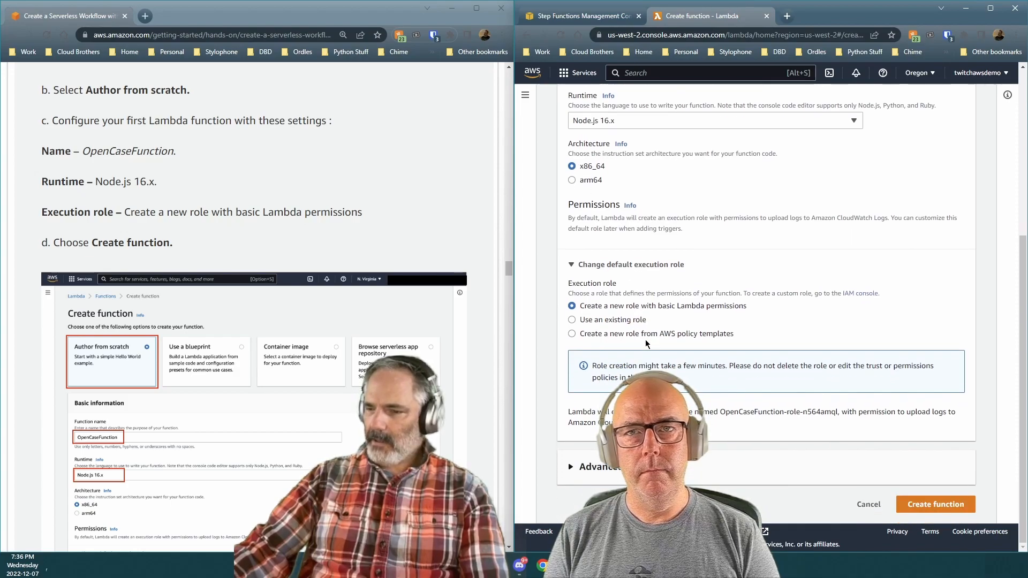
click(932, 503)
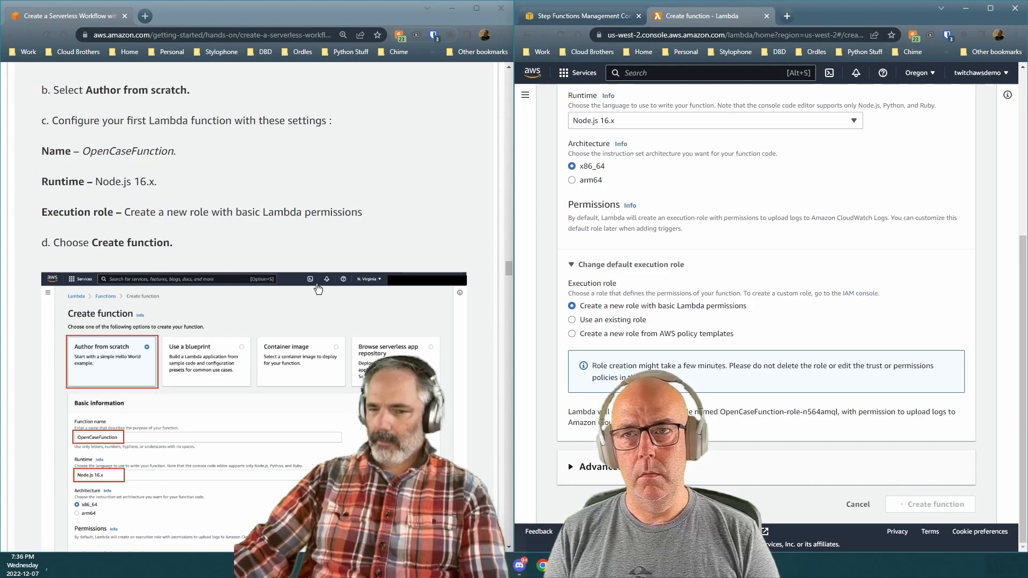
Step: Compare the new function's settings with the tutorial's screenshot and read step e about replacing the function code
scroll(316, 300, down, 6)
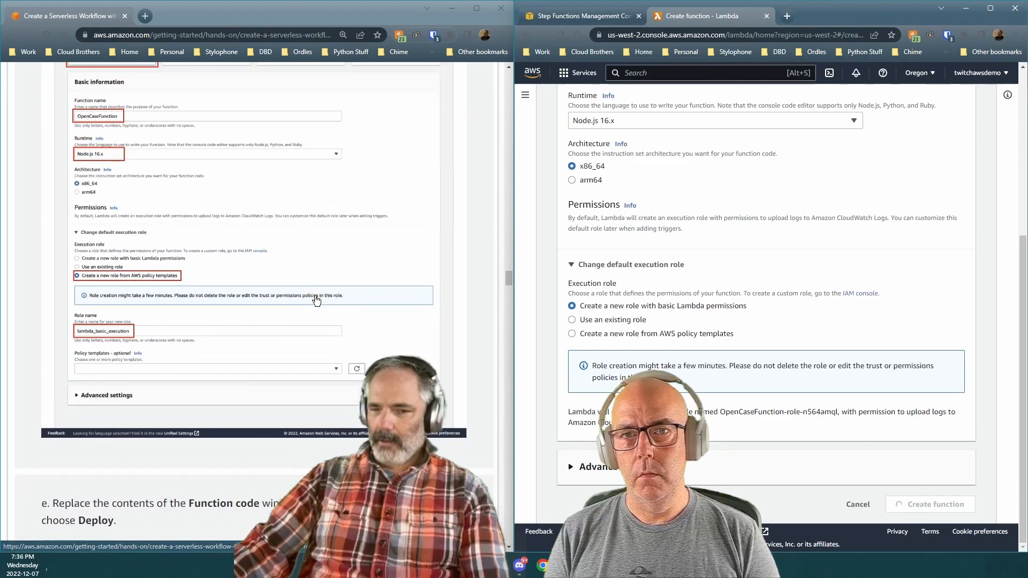
scroll(701, 233, up, 3)
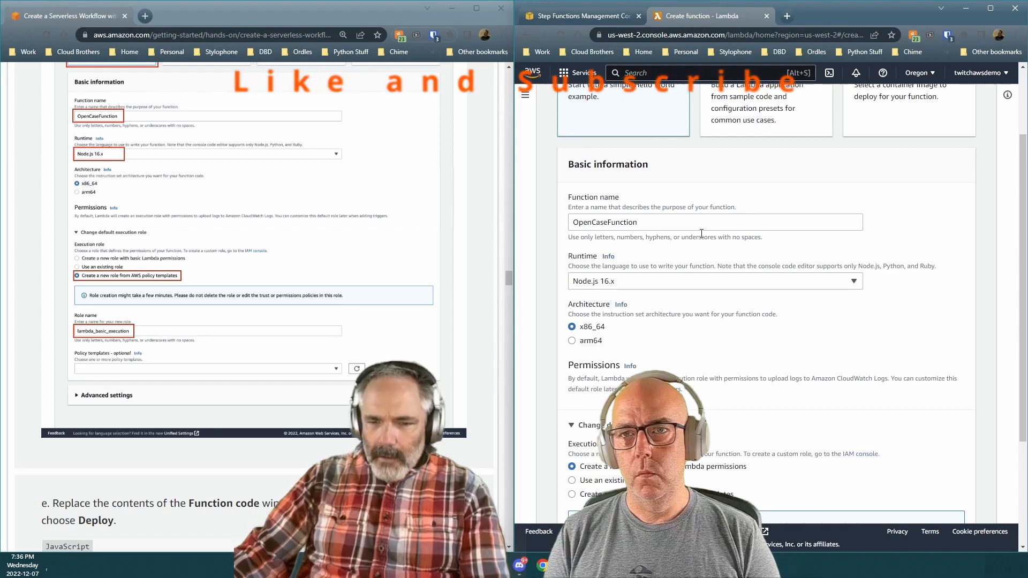
scroll(701, 234, down, 3)
key(Return)
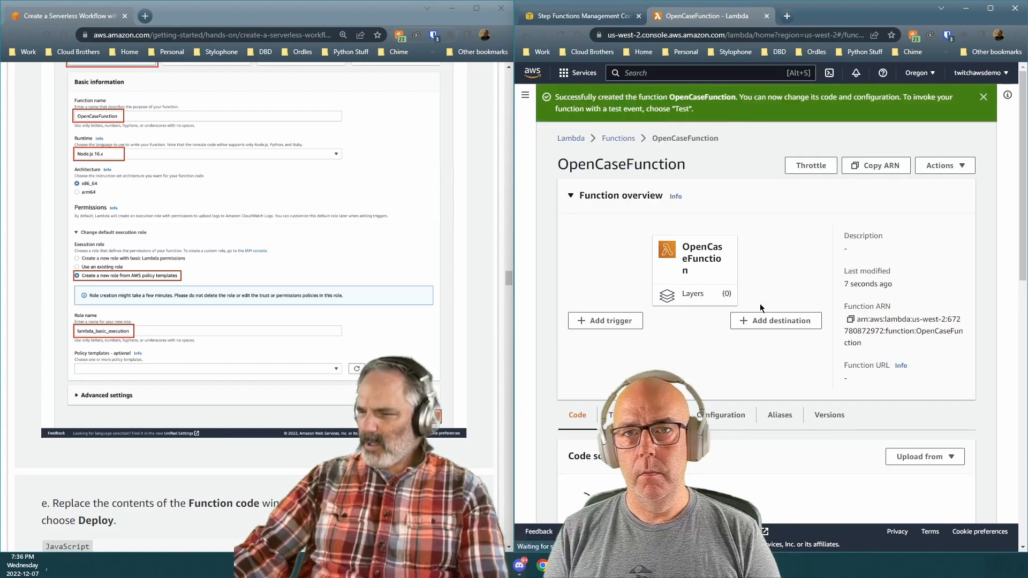
scroll(760, 303, down, 3)
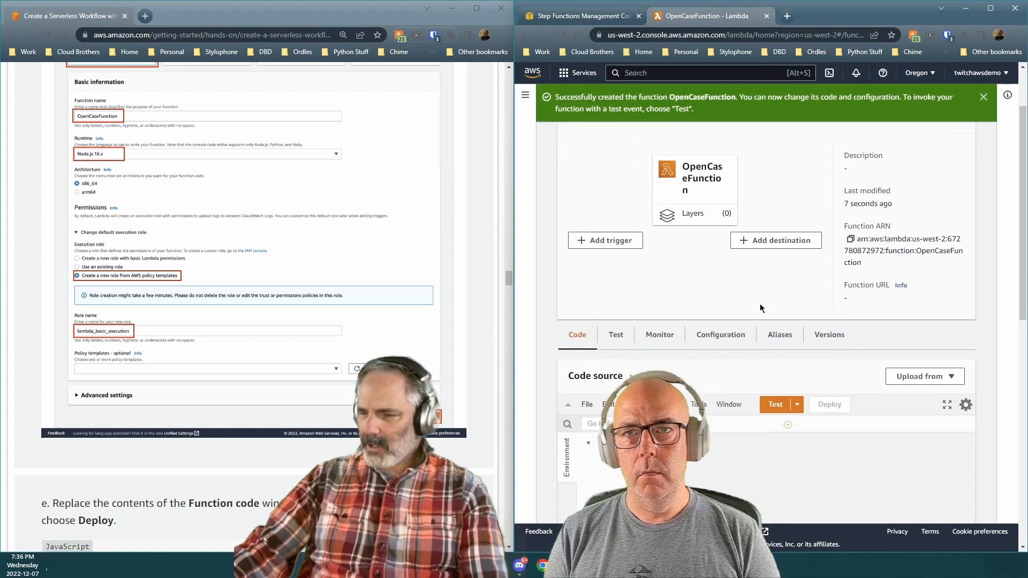
scroll(760, 305, up, 3)
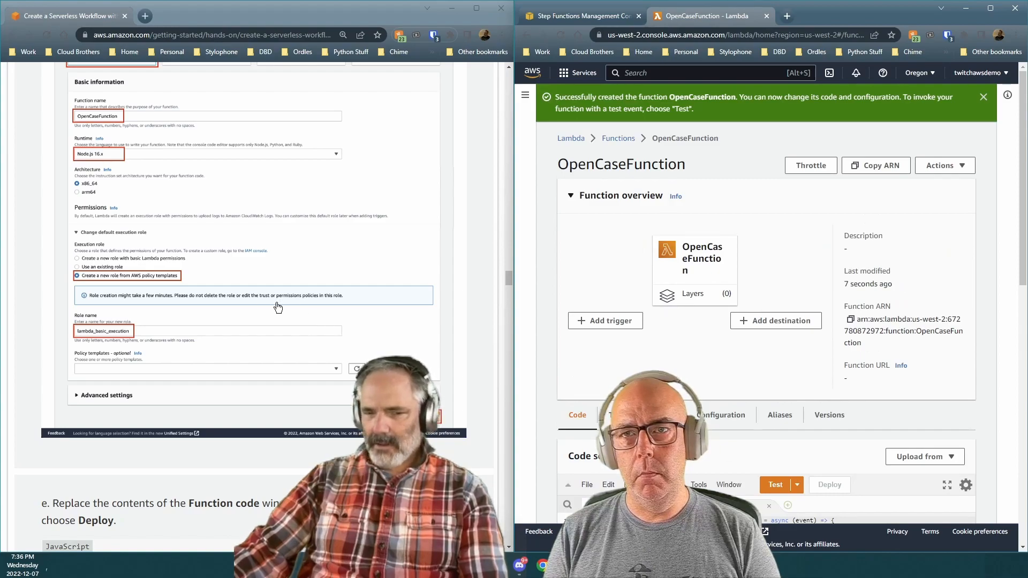
scroll(242, 302, down, 3)
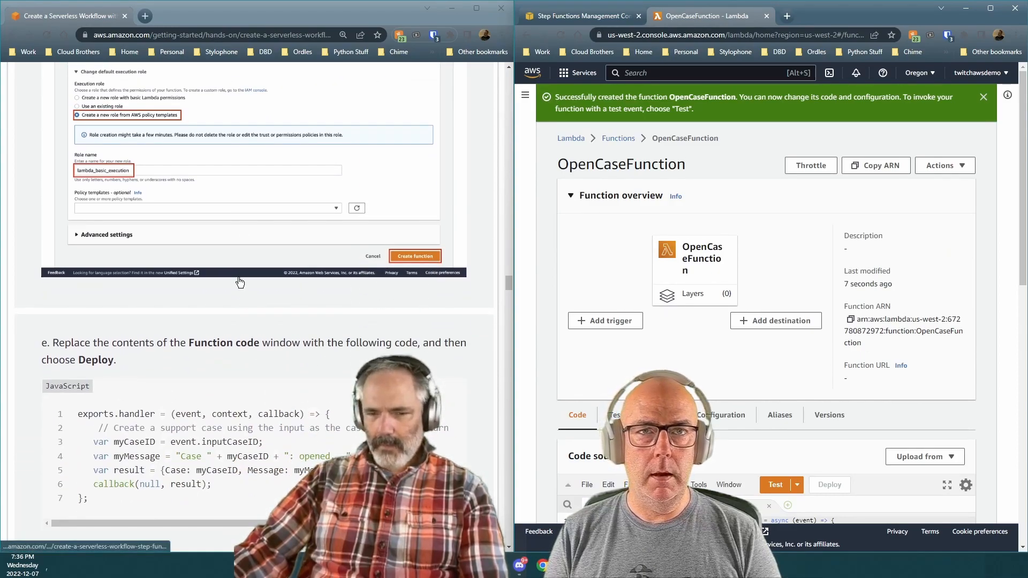
scroll(466, 288, down, 1)
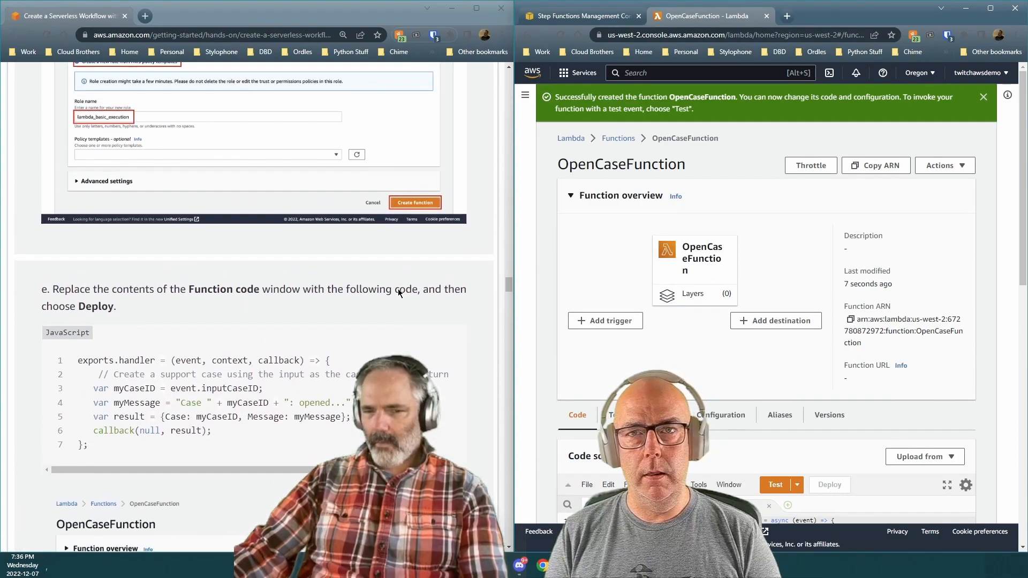
scroll(397, 288, up, 1)
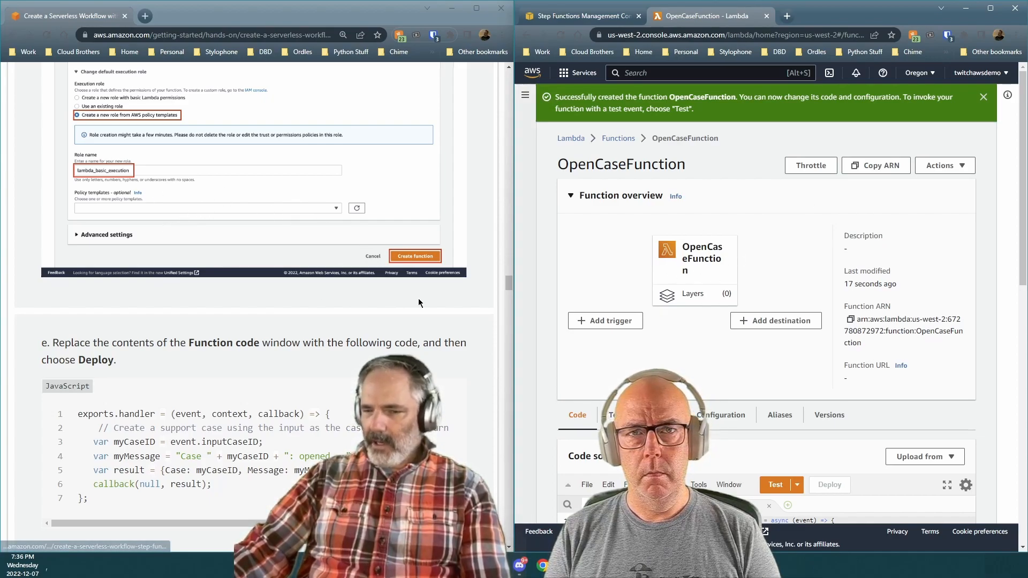
scroll(279, 310, down, 3)
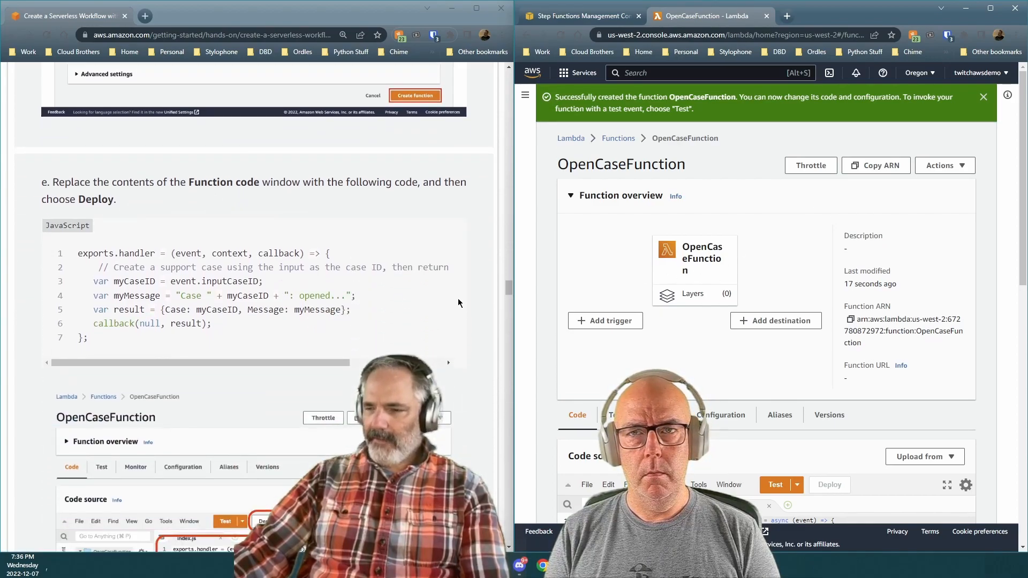
Step: Replace all the default code in OpenCaseFunction's index.js with the JavaScript handler from step e of the tutorial
scroll(679, 382, down, 1)
scroll(678, 382, down, 5)
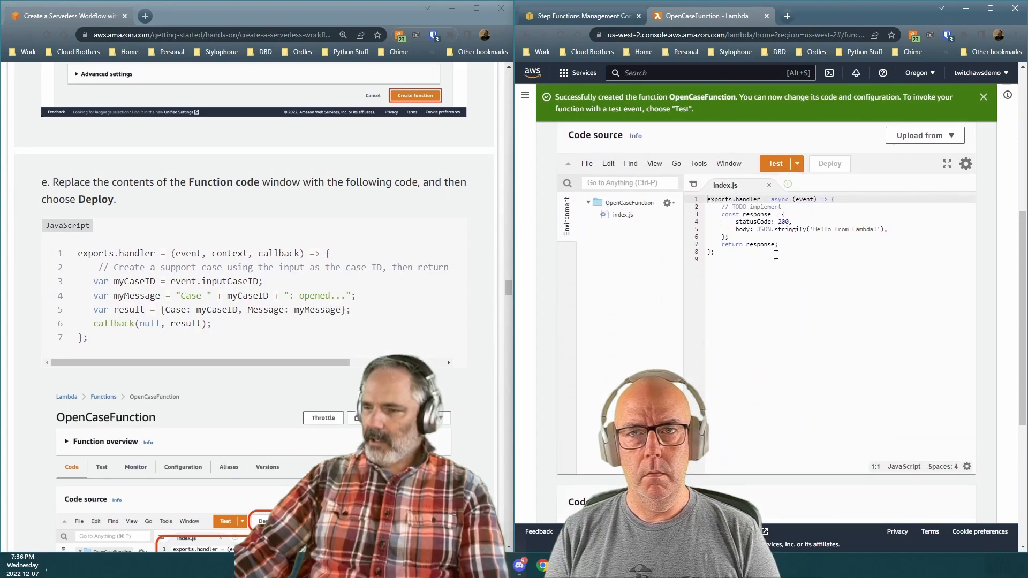
scroll(776, 255, down, 1)
scroll(774, 257, up, 2)
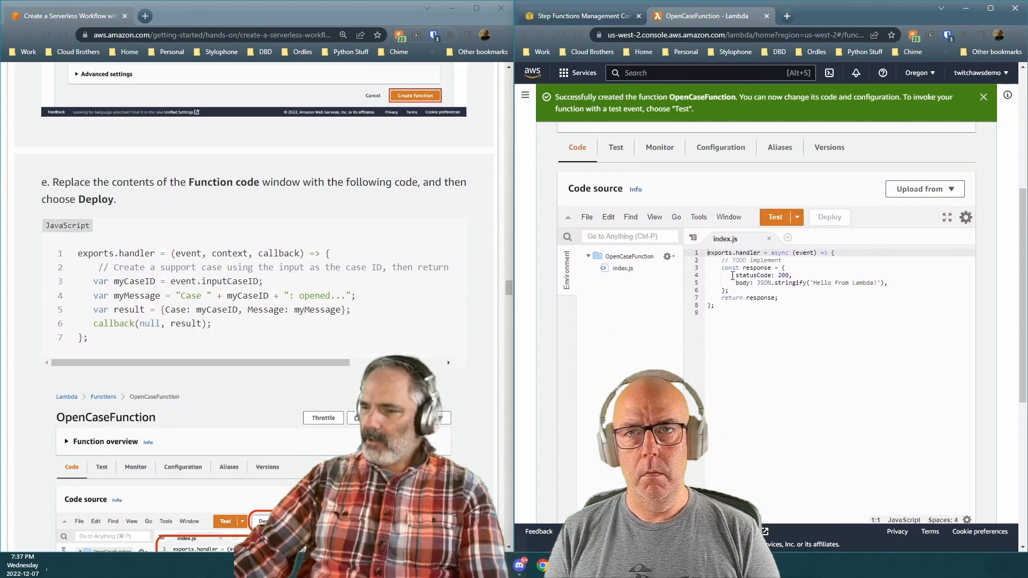
drag(111, 342, 57, 254)
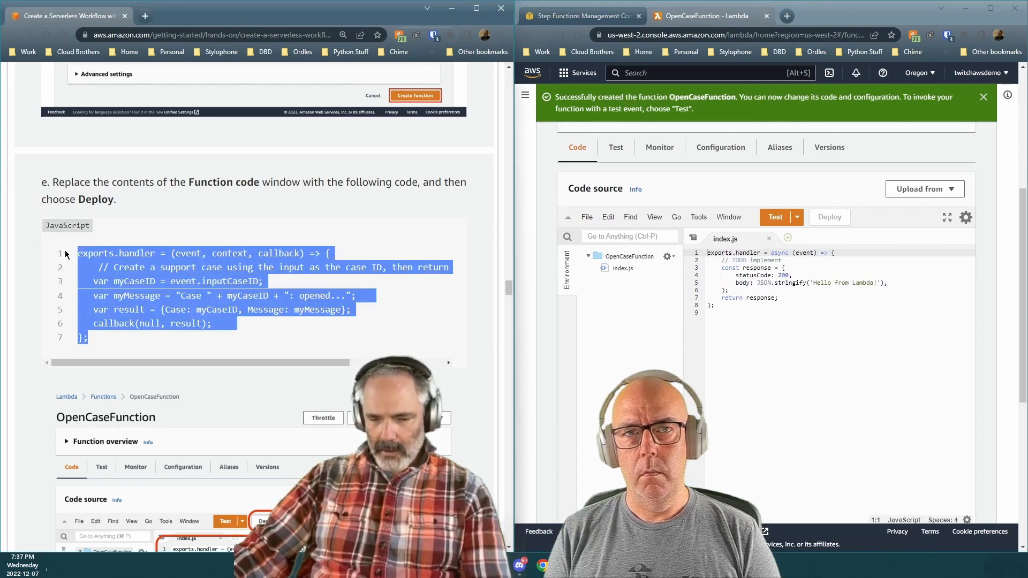
click(119, 340)
drag(119, 339, 69, 227)
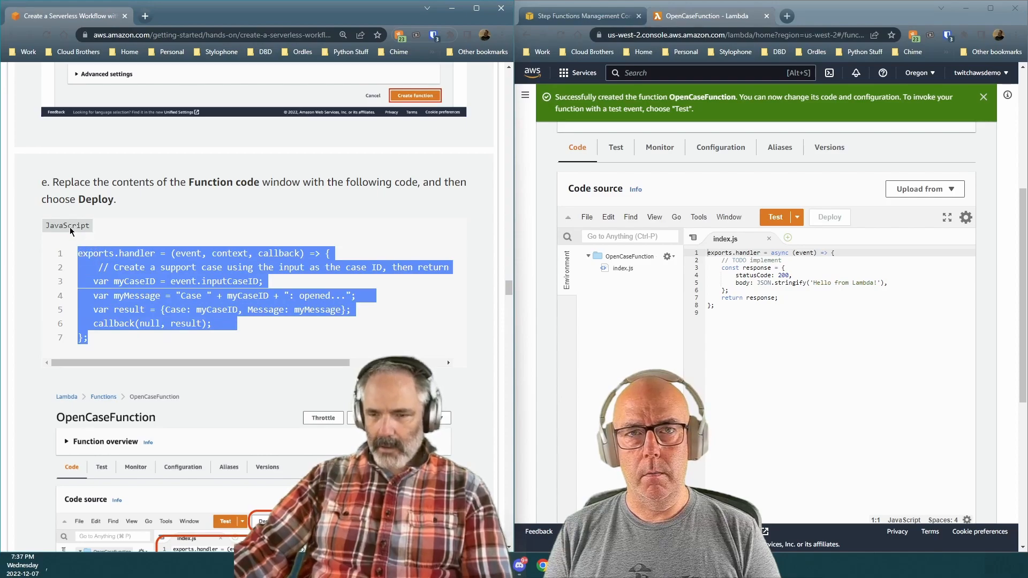
drag(712, 313, 710, 250)
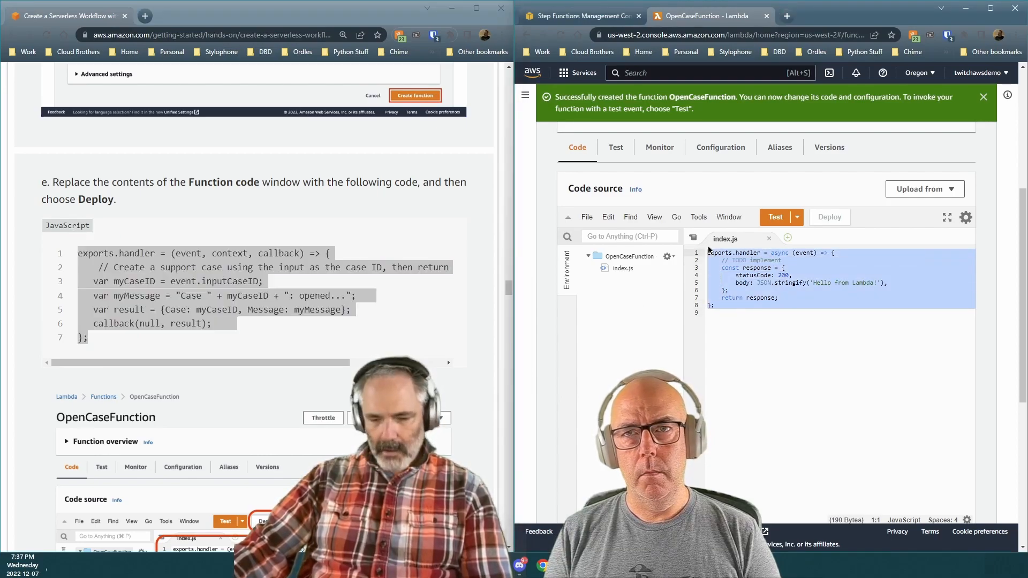
key(ctrl+v)
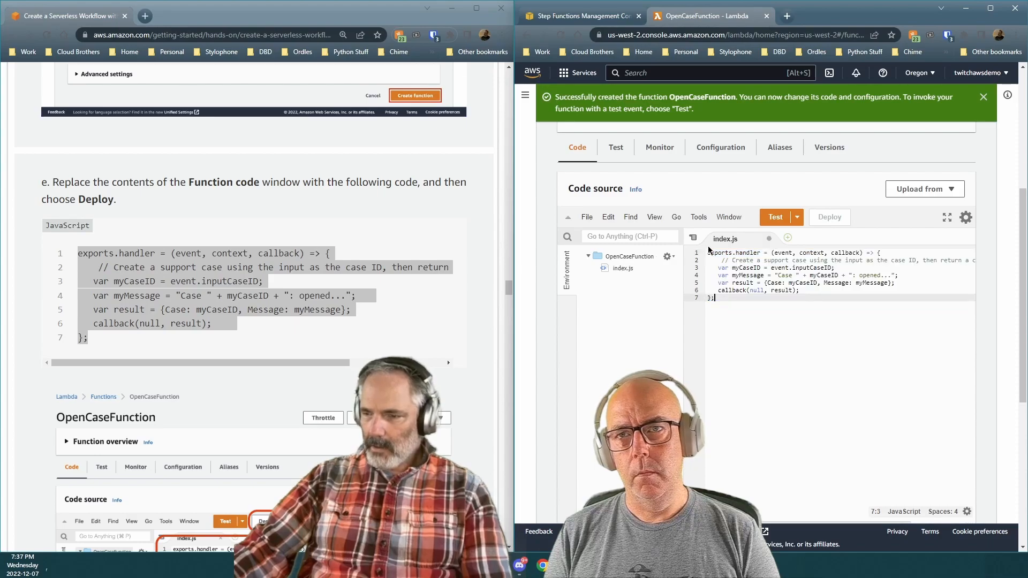
Step: Check the tutorial's screenshot for step e and deploy the changed code of OpenCaseFunction
scroll(796, 410, down, 6)
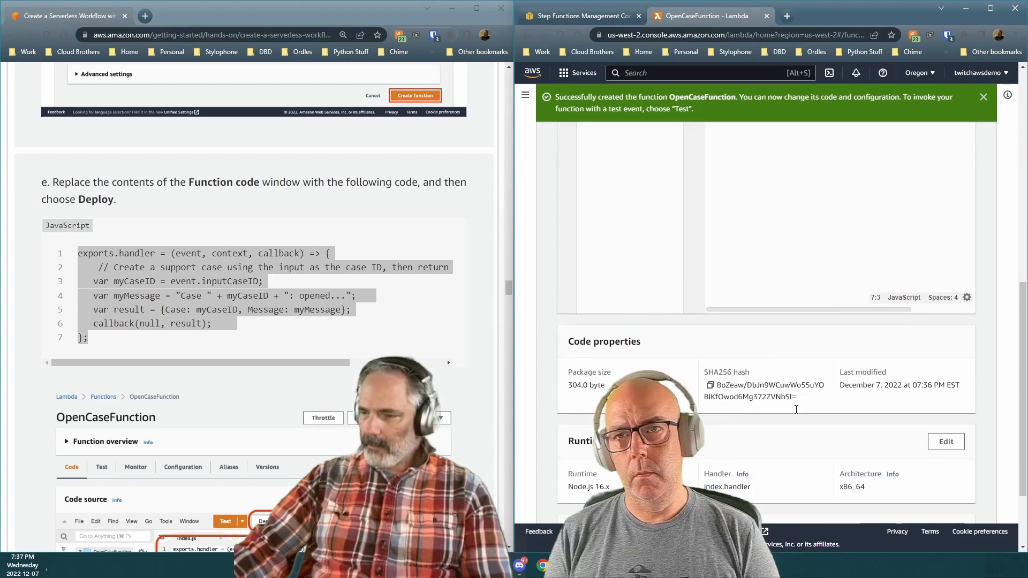
scroll(796, 410, up, 8)
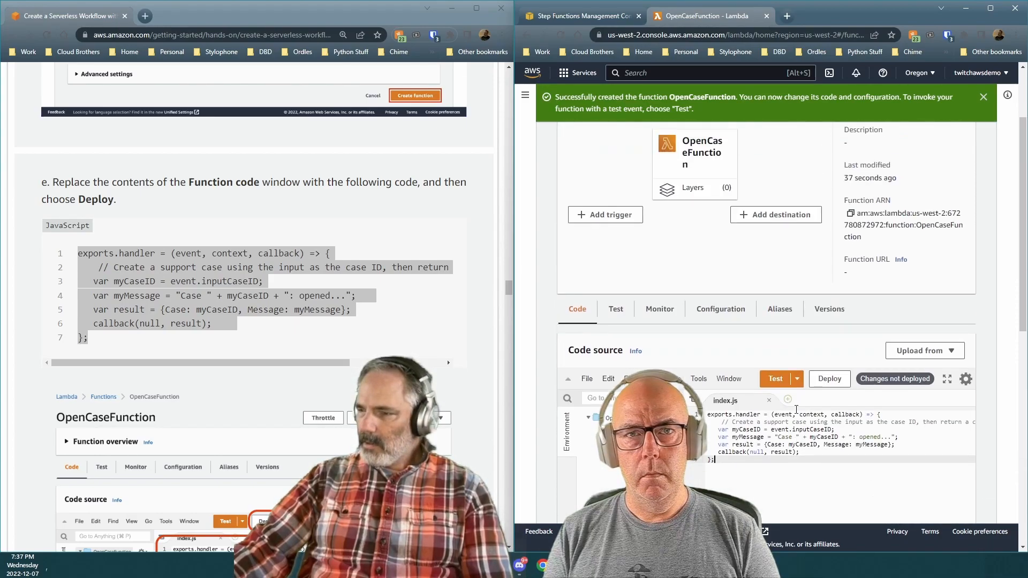
scroll(797, 409, up, 1)
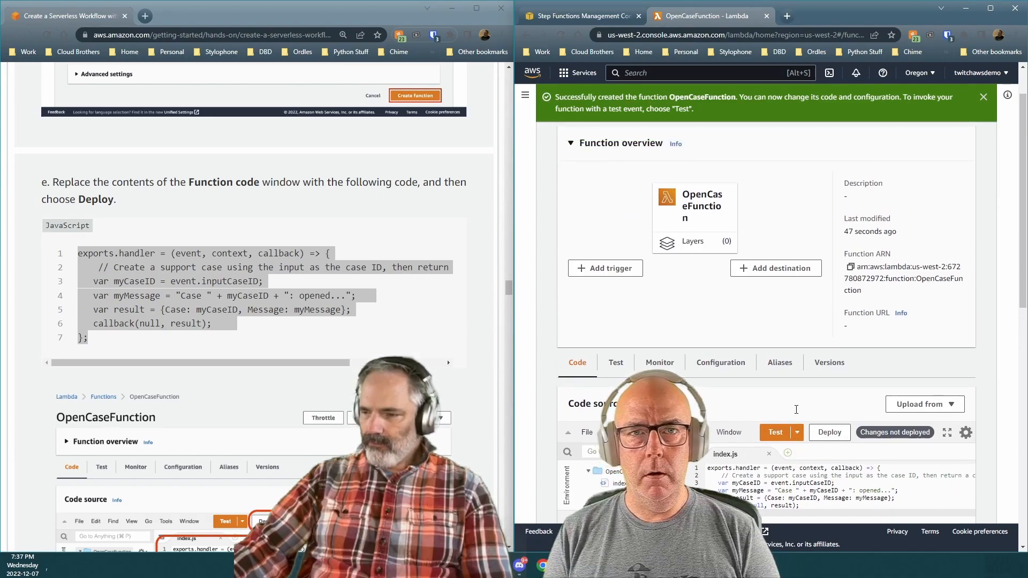
scroll(274, 95, down, 8)
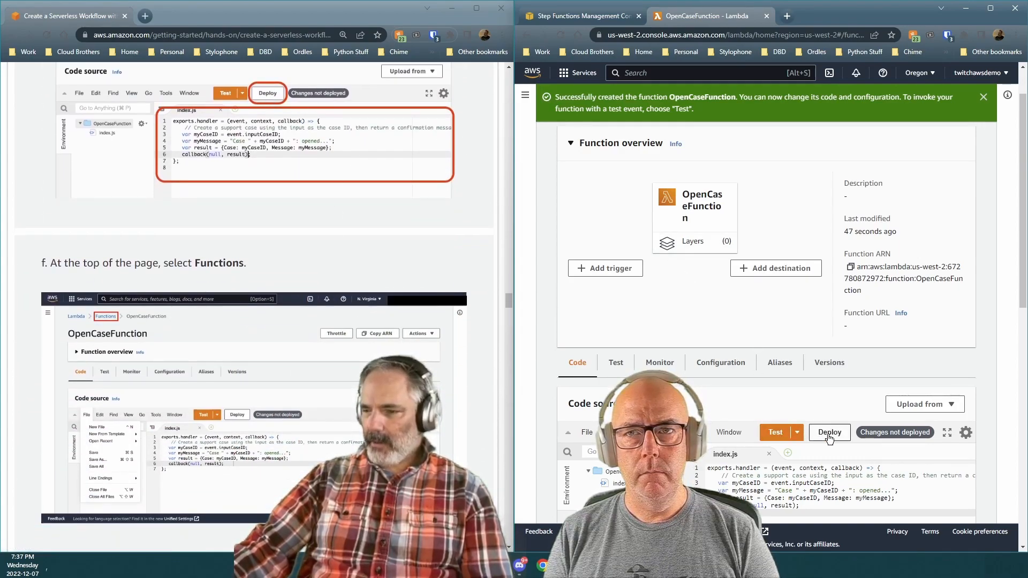
scroll(833, 431, down, 5)
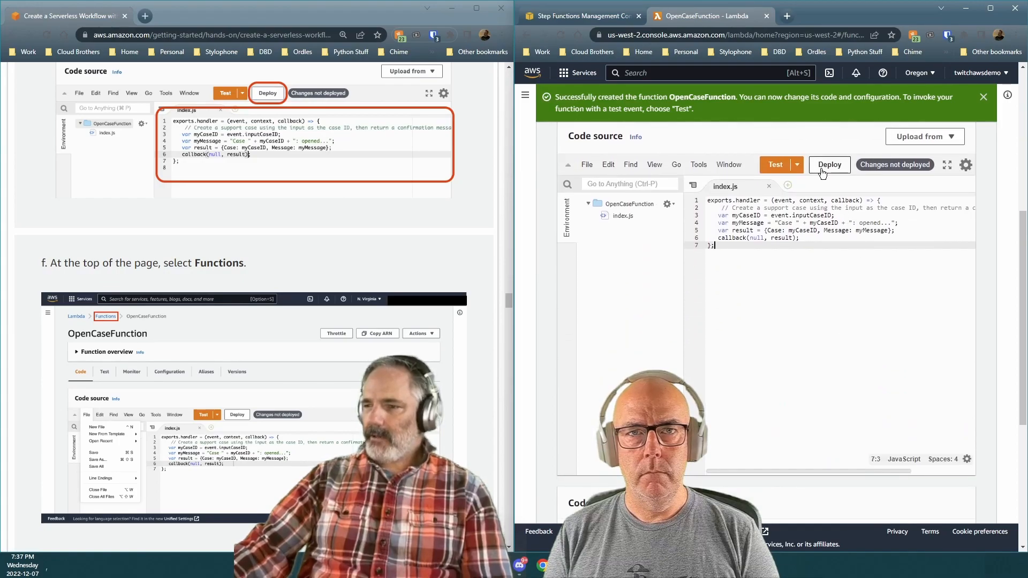
click(822, 170)
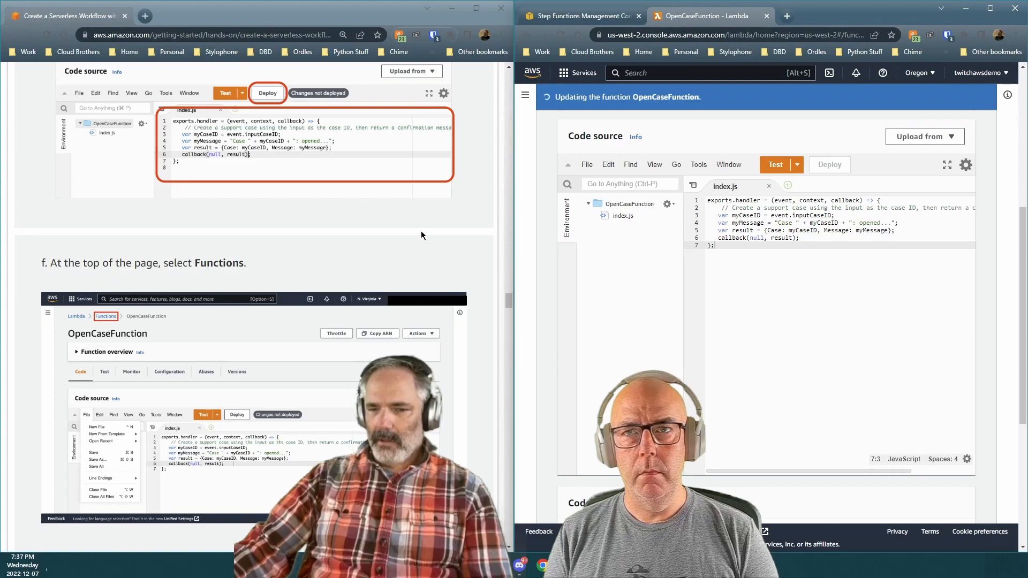
Step: Return from OpenCaseFunction to the list of Lambda functions, as step f of the tutorial asks
scroll(641, 234, up, 5)
scroll(640, 234, up, 1)
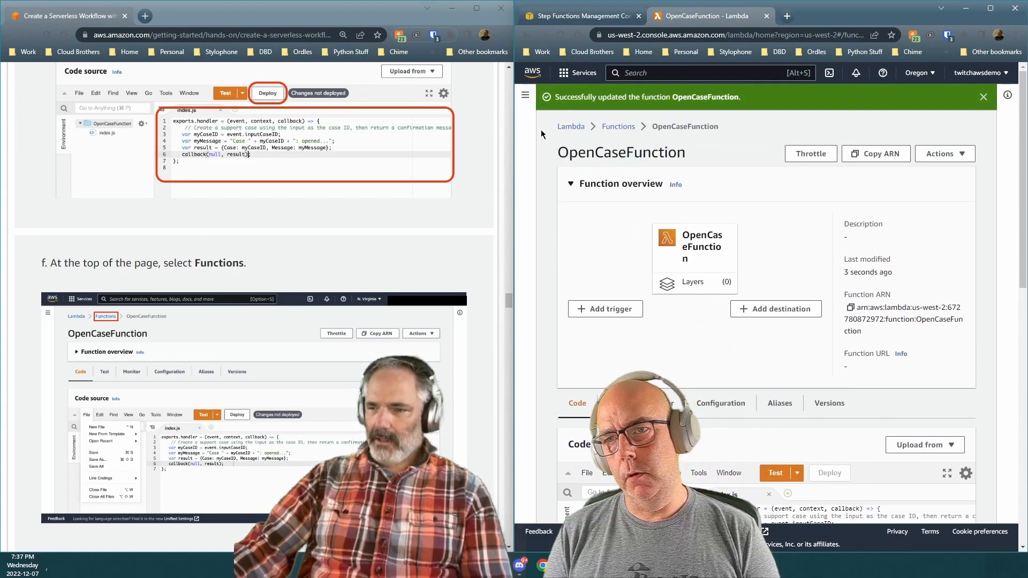
click(618, 126)
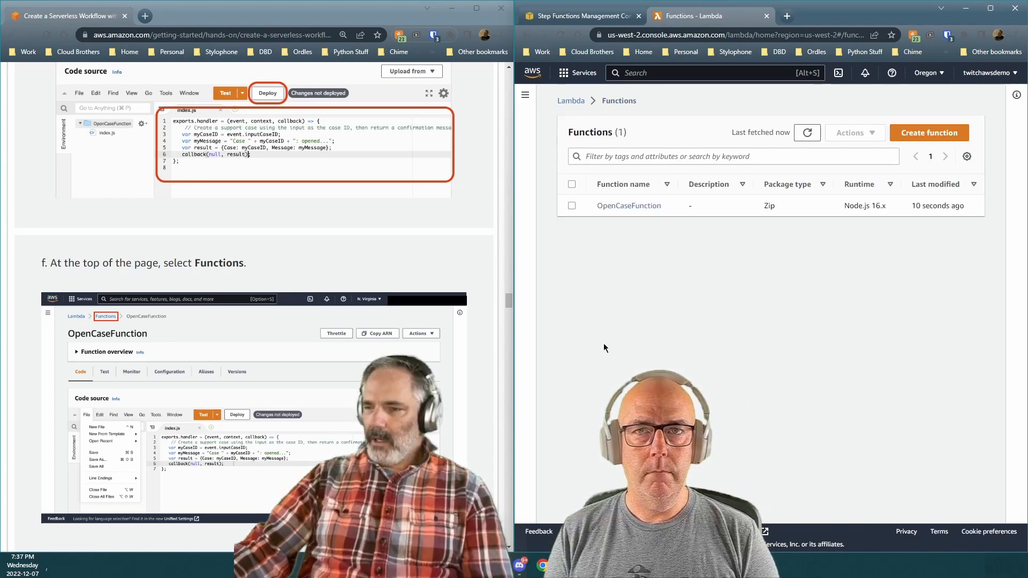
Step: Read the tutorial's step g about creating four more functions, review steps d and e, and open the Lambda dashboard
scroll(368, 336, down, 5)
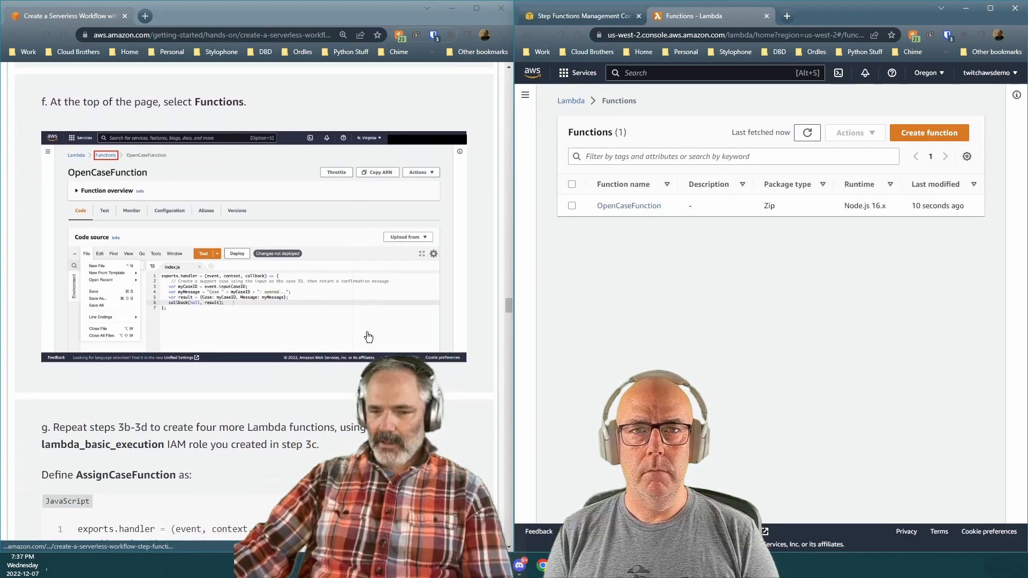
scroll(368, 337, up, 2)
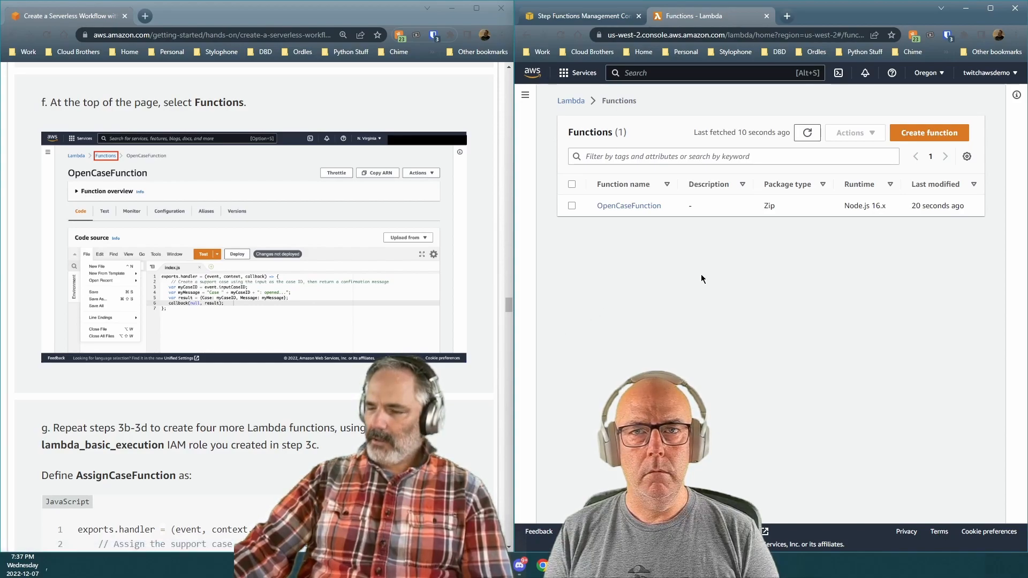
scroll(246, 206, up, 10)
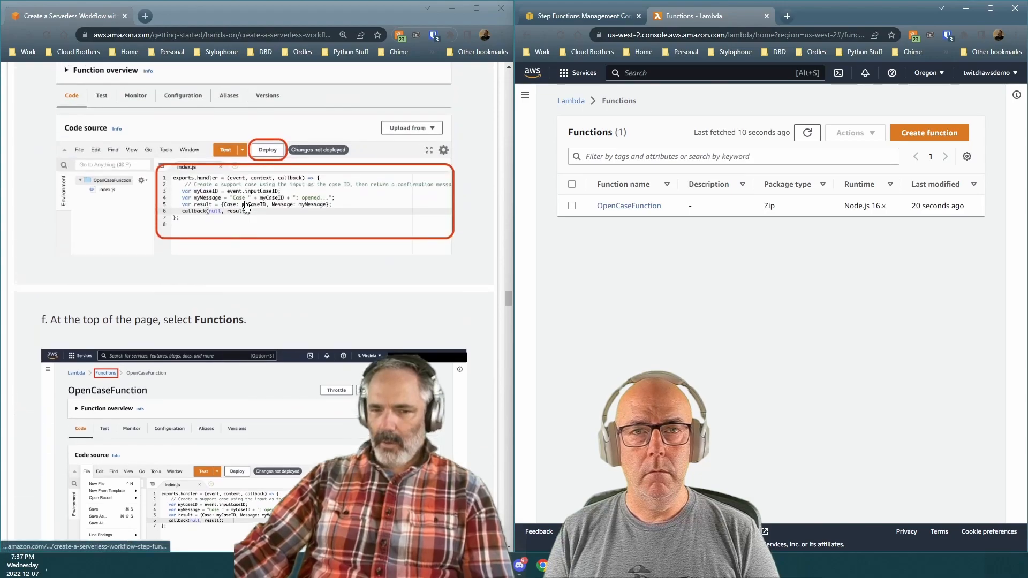
scroll(246, 206, up, 8)
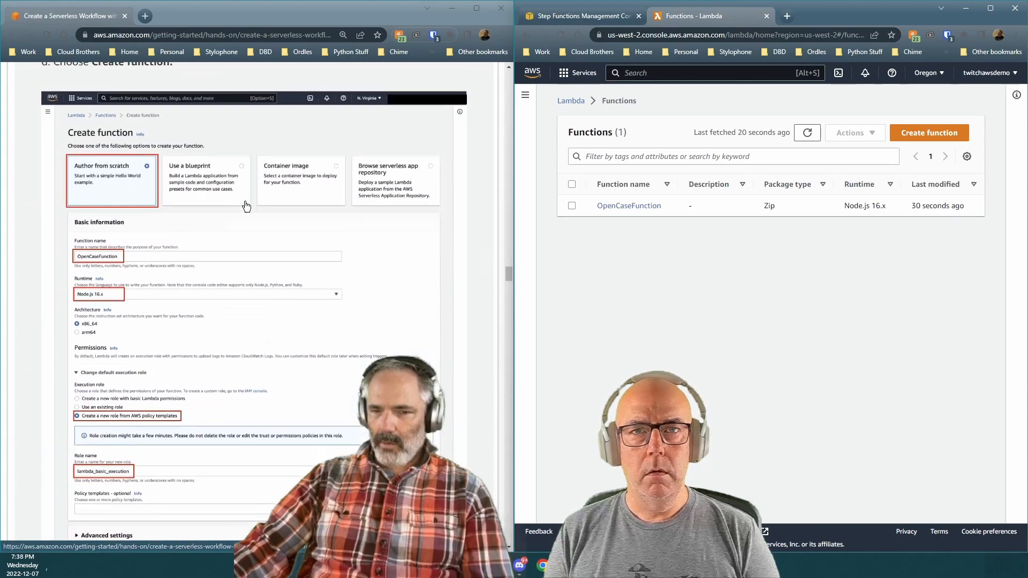
click(571, 101)
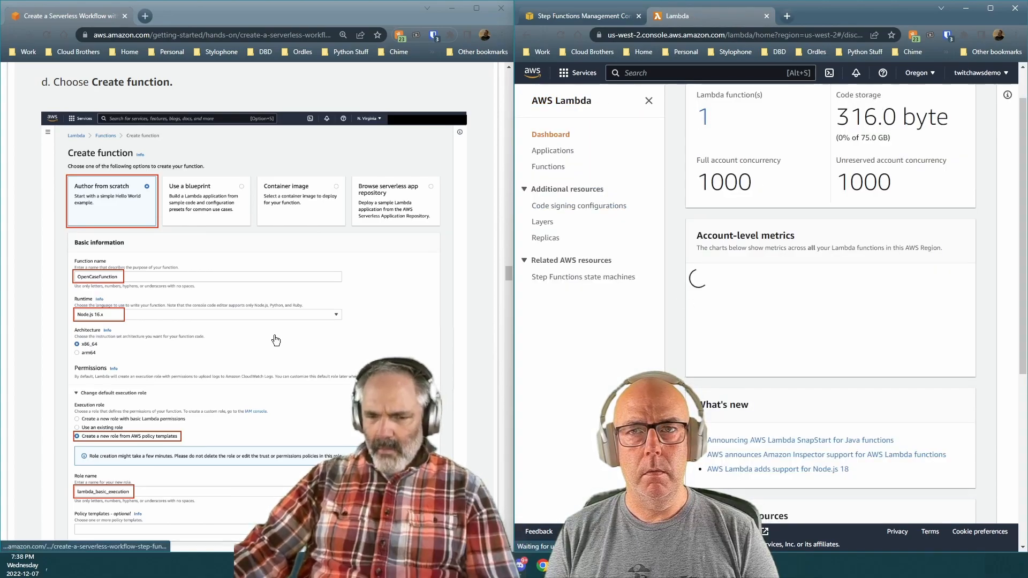
scroll(276, 341, down, 3)
scroll(276, 341, down, 6)
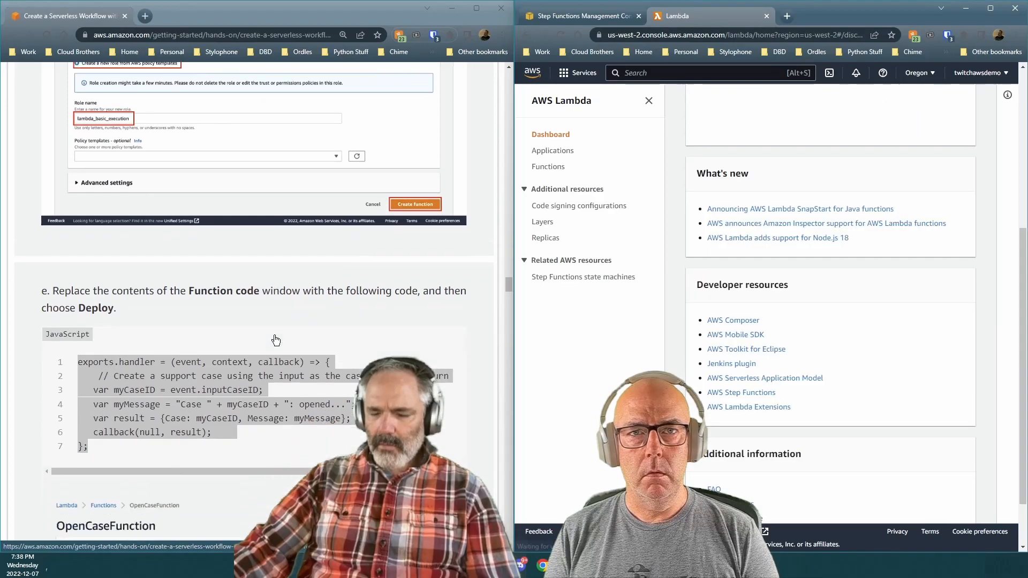
Step: Check the tutorial's steps d and e once more and open the list of Lambda functions
scroll(275, 341, down, 3)
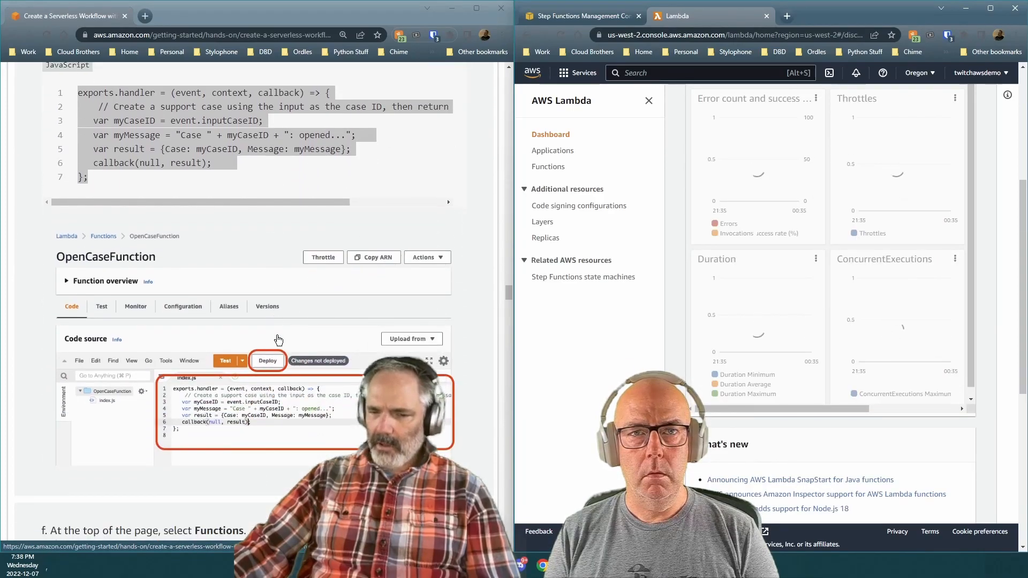
scroll(276, 340, up, 5)
scroll(278, 339, up, 4)
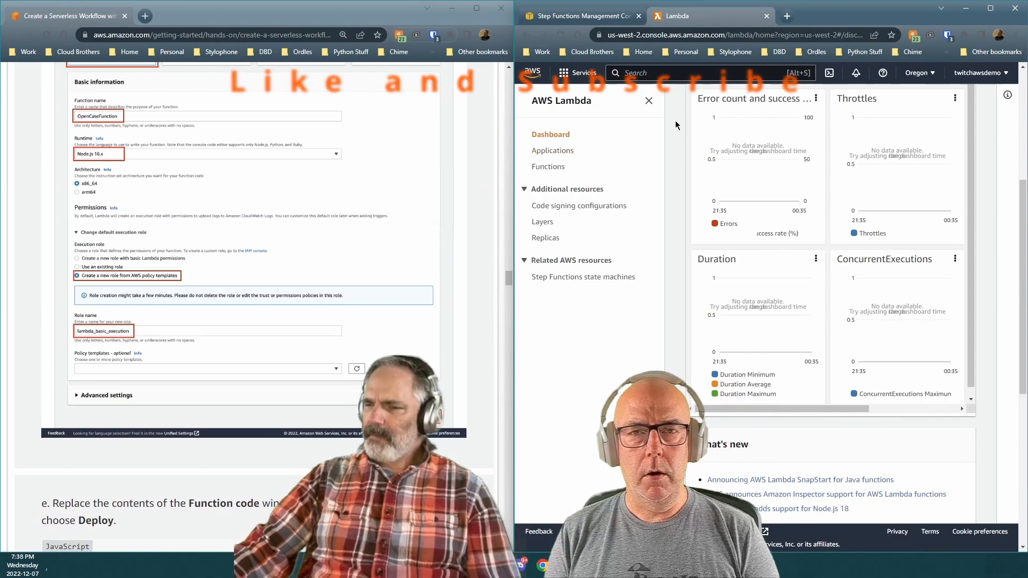
click(555, 168)
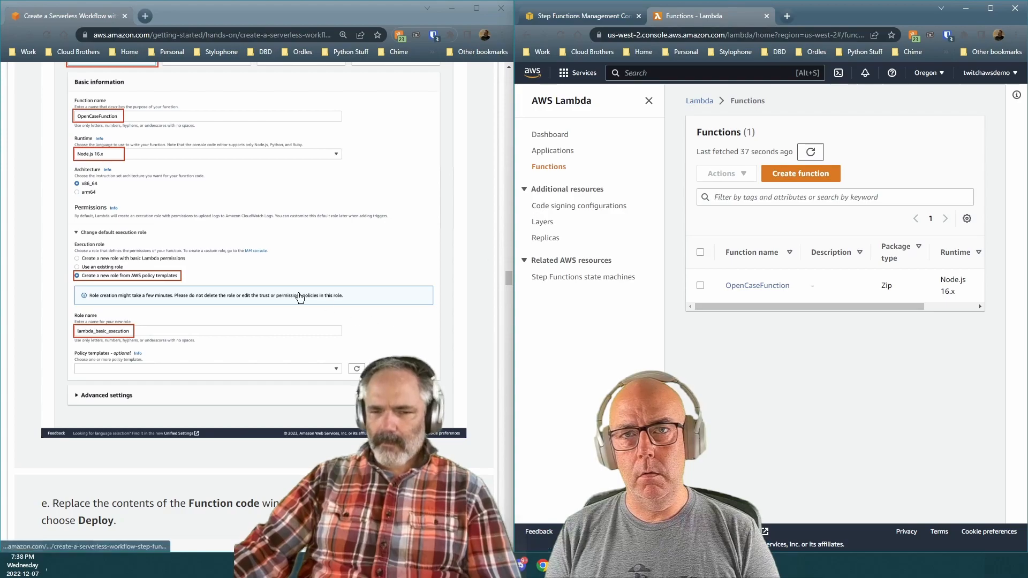
Step: Reread the tutorial's steps b to g for the function settings and the definition of AssignCaseFunction
scroll(299, 298, up, 3)
scroll(300, 297, up, 1)
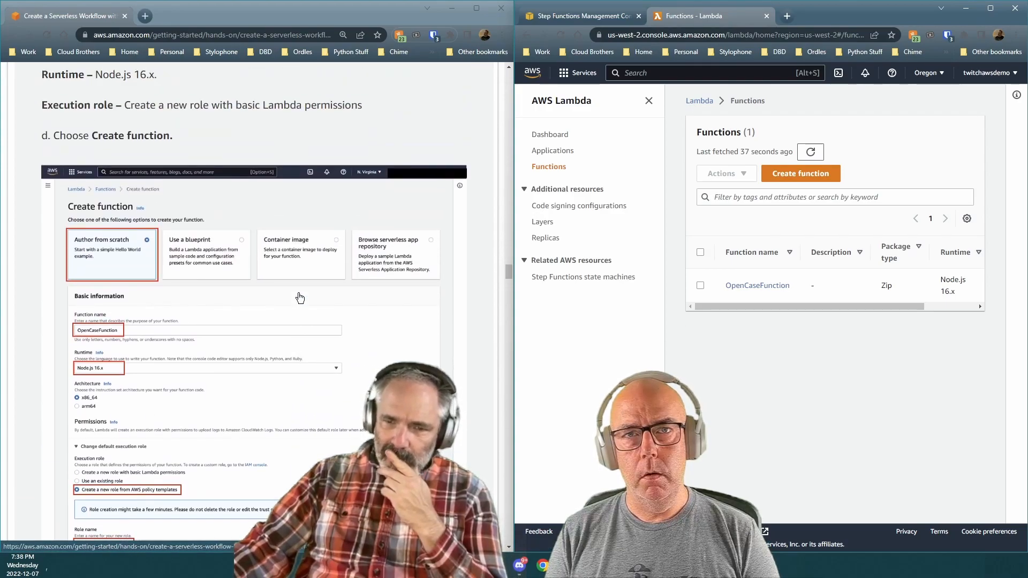
scroll(299, 298, up, 5)
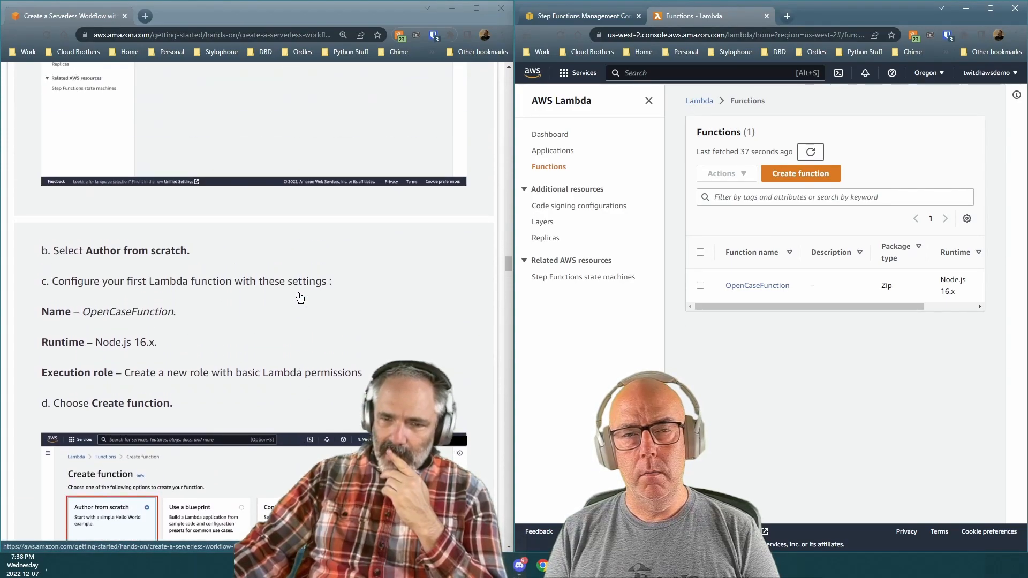
scroll(238, 293, down, 5)
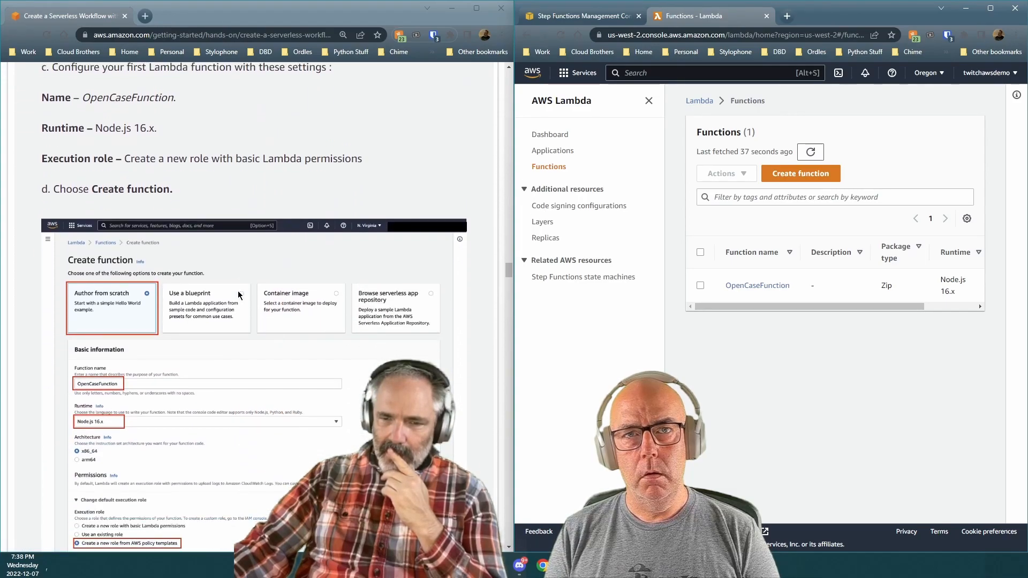
scroll(238, 293, down, 9)
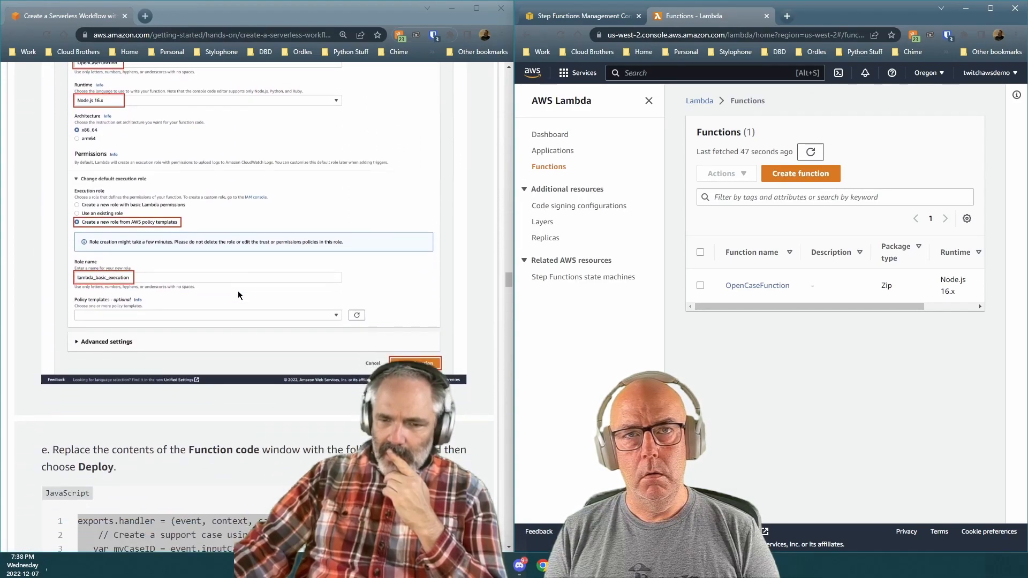
scroll(239, 293, down, 6)
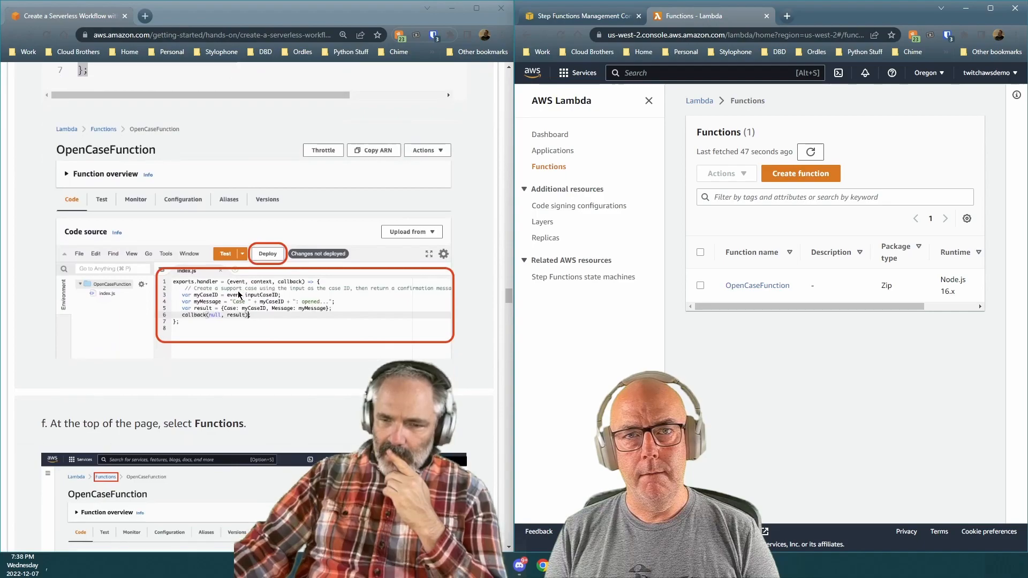
scroll(238, 291, down, 6)
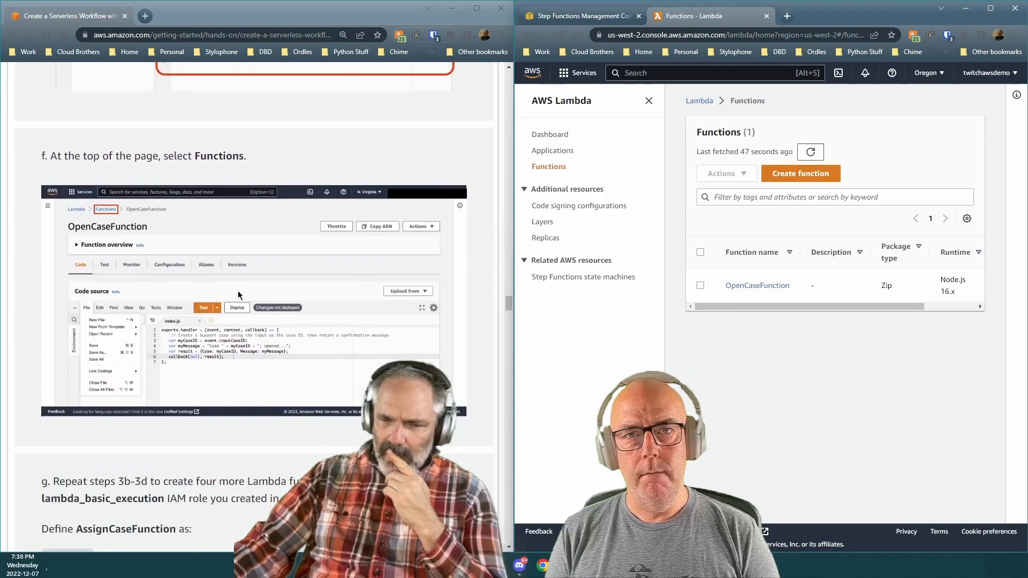
scroll(239, 295, down, 2)
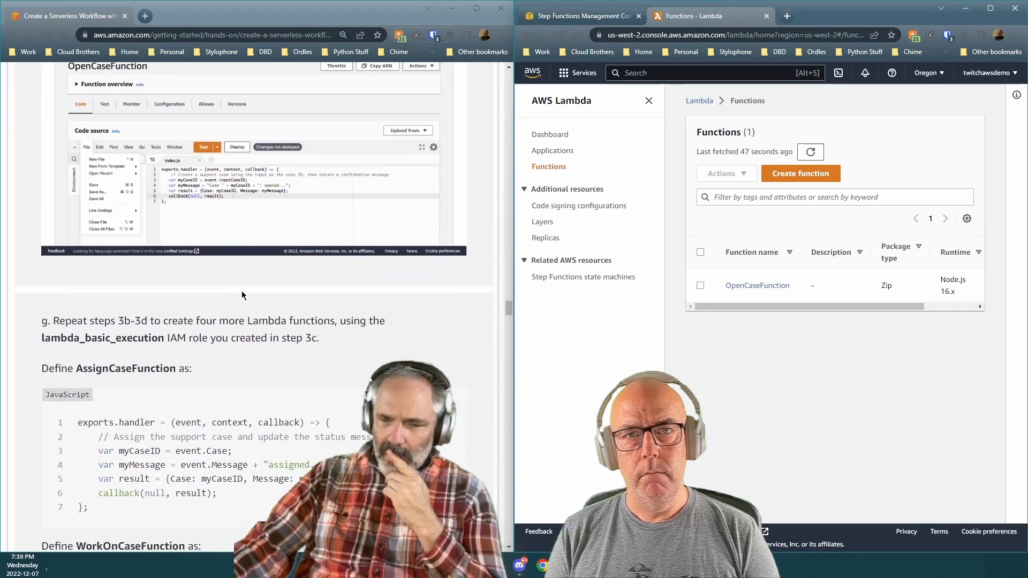
scroll(242, 295, down, 7)
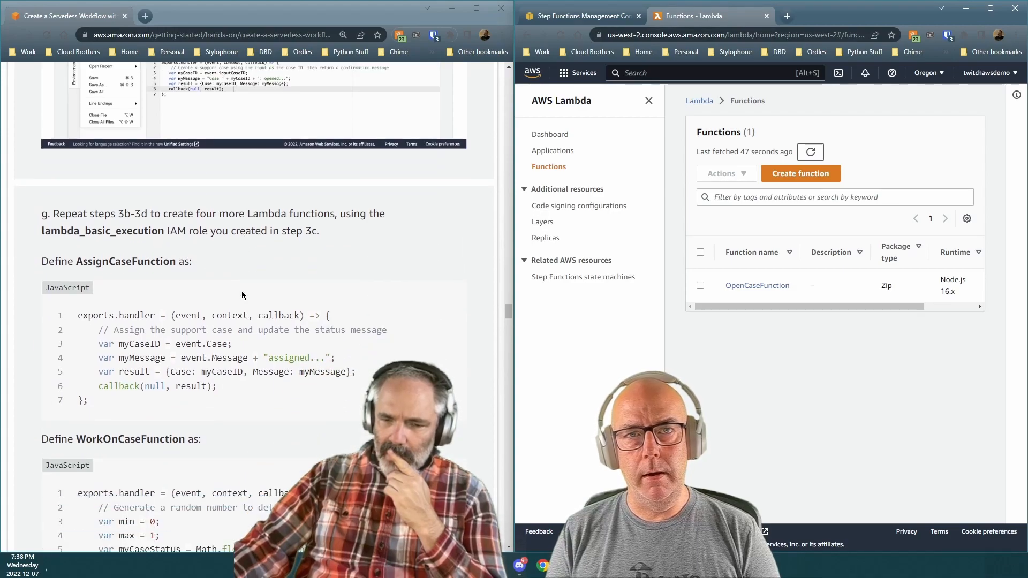
scroll(242, 295, down, 4)
scroll(242, 294, up, 10)
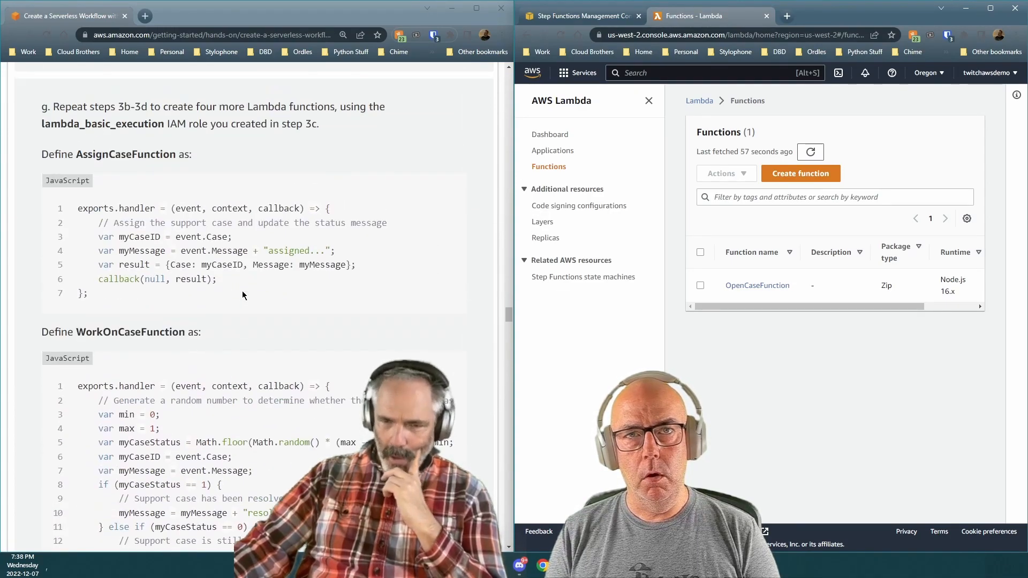
scroll(242, 291, up, 2)
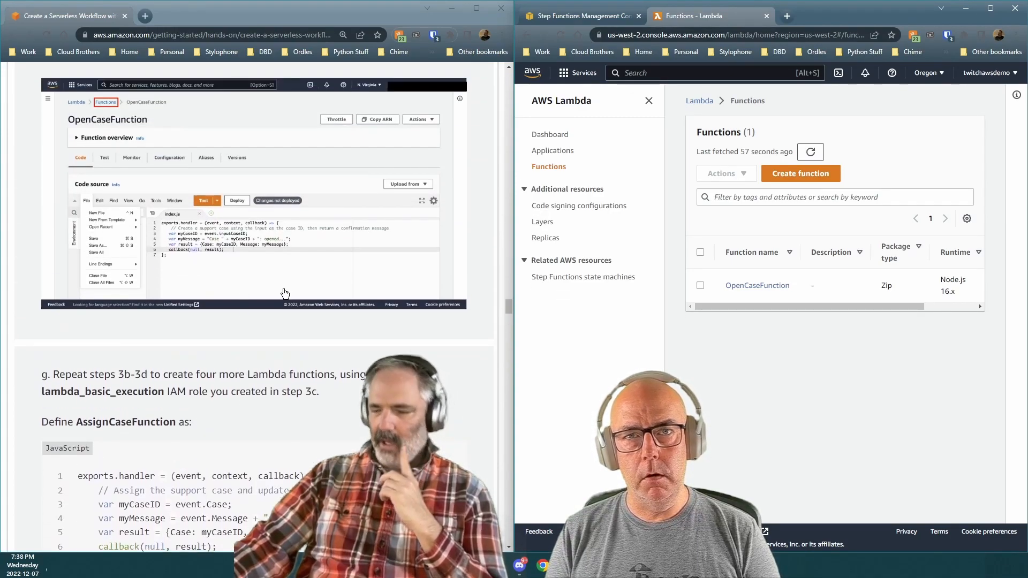
Step: Start creating a new Lambda function from scratch and name it AssignCaseFunction
click(801, 176)
click(922, 139)
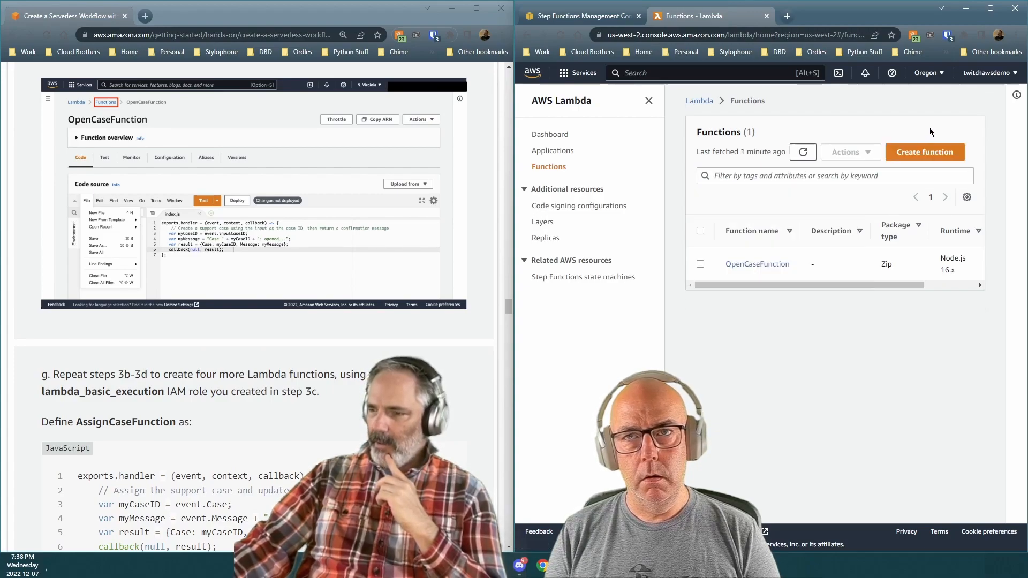
click(918, 154)
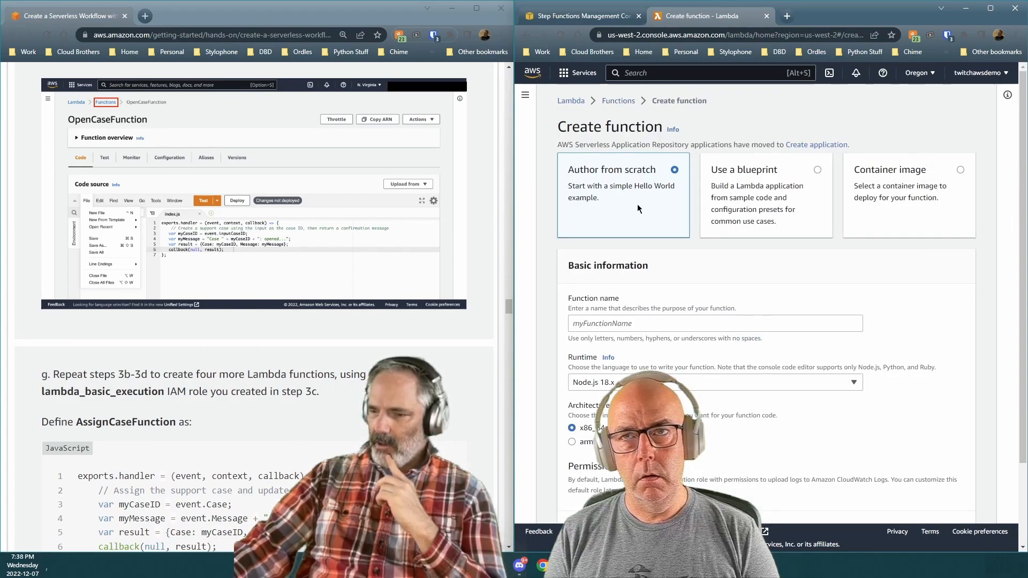
click(626, 324)
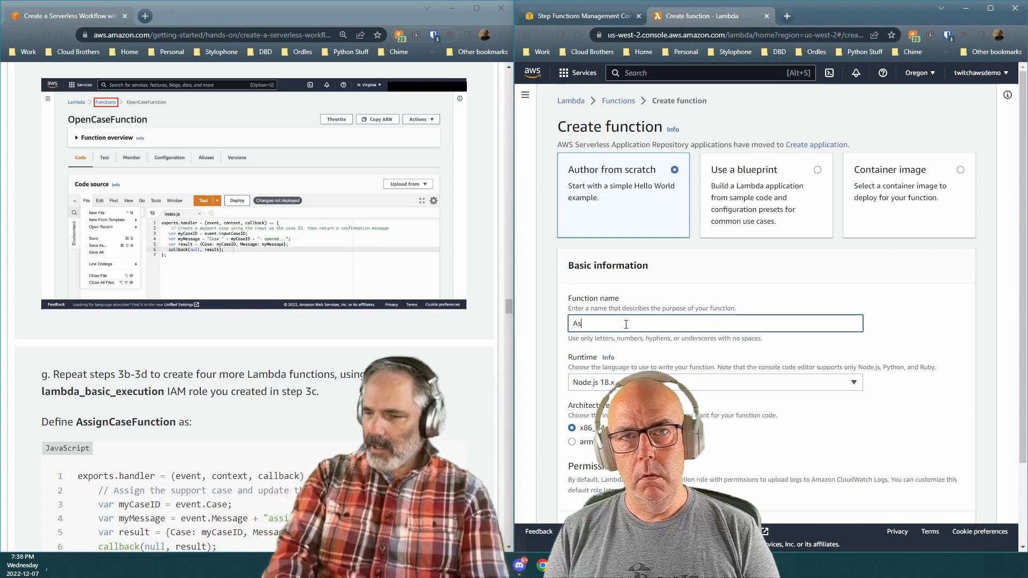
text(AssignCaseFunction)
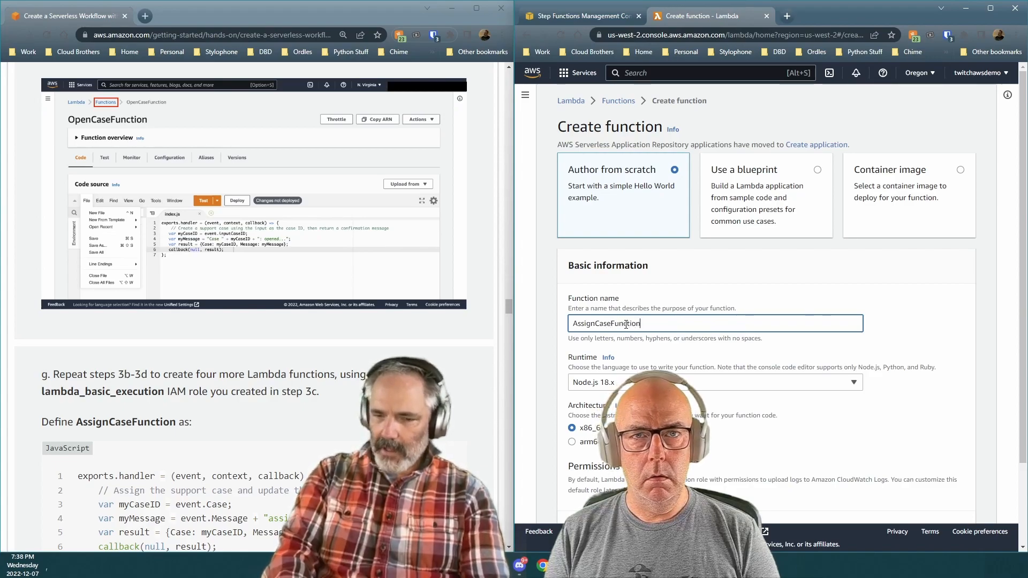
Step: Set the runtime of AssignCaseFunction to Node.js 16.x
scroll(642, 326, down, 1)
click(649, 327)
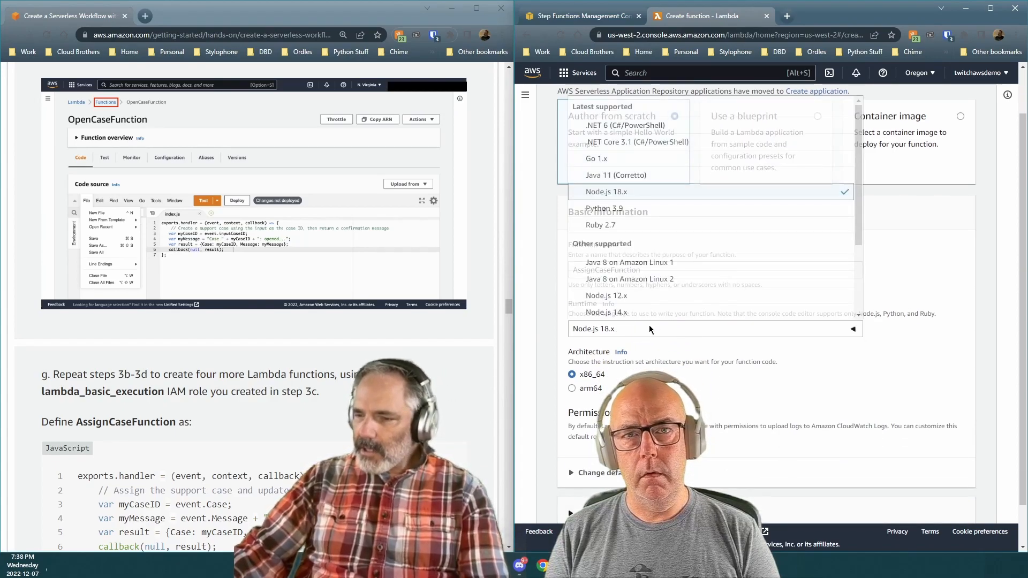
scroll(649, 310, down, 2)
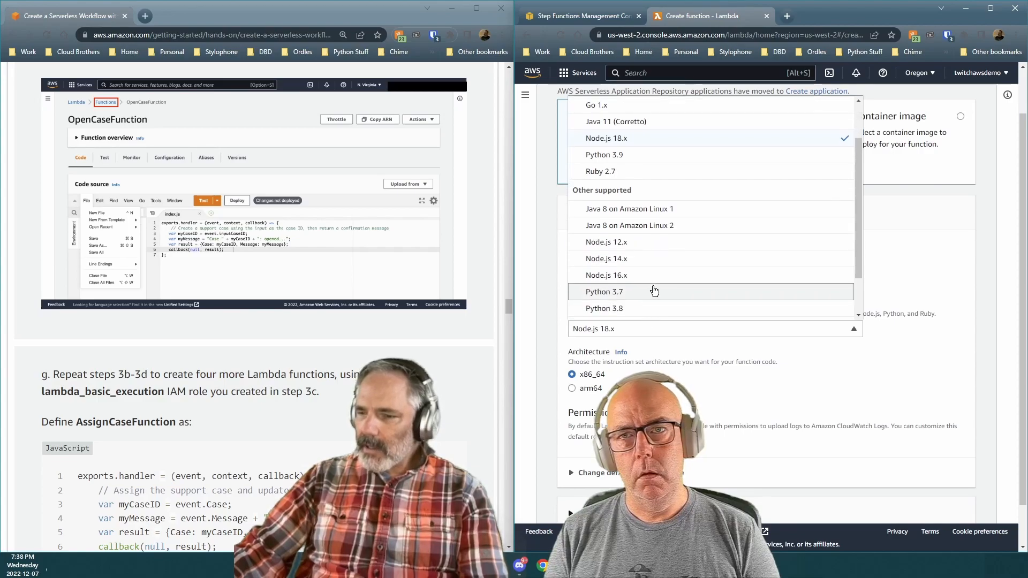
click(656, 275)
Step: Change the default execution role of AssignCaseFunction to use an existing role and open the choice of existing roles
scroll(737, 410, down, 2)
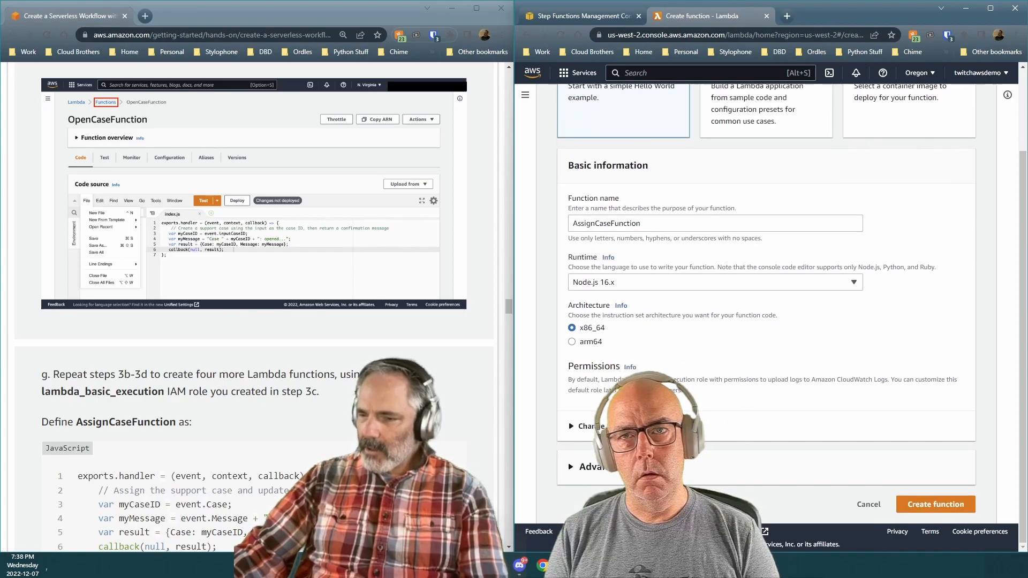
click(571, 427)
scroll(571, 406, down, 2)
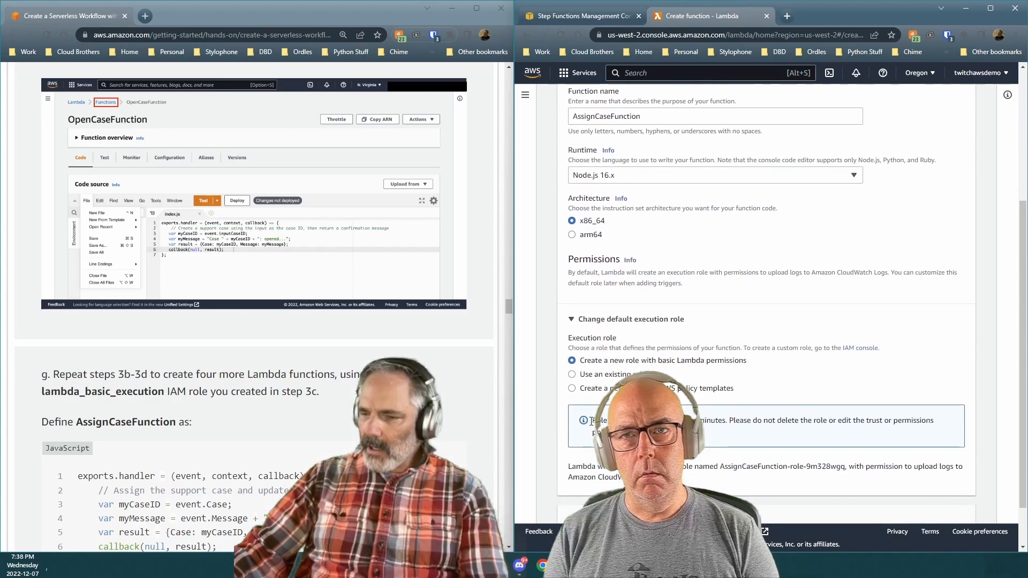
click(572, 375)
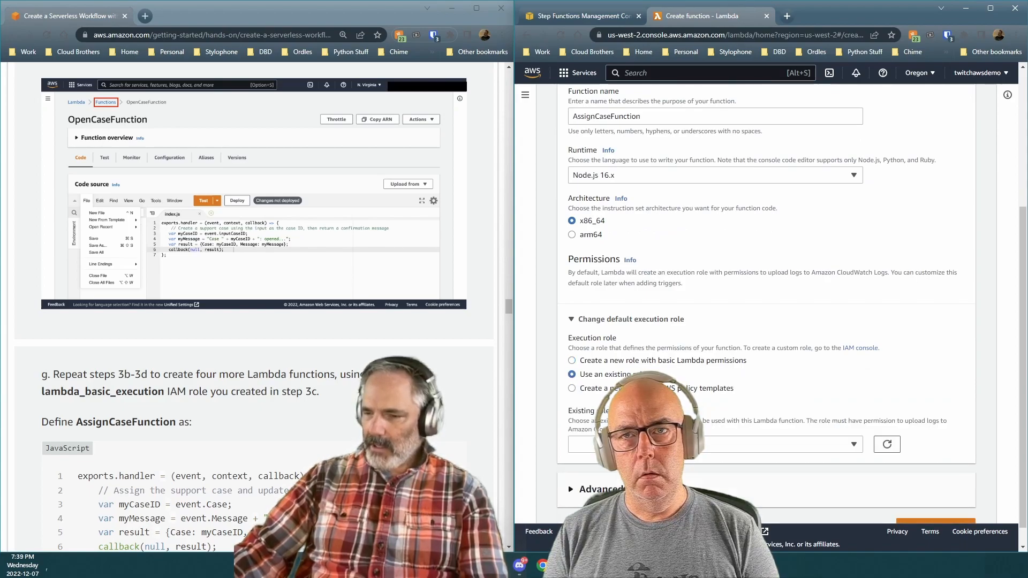
scroll(751, 419, up, 3)
scroll(787, 418, down, 4)
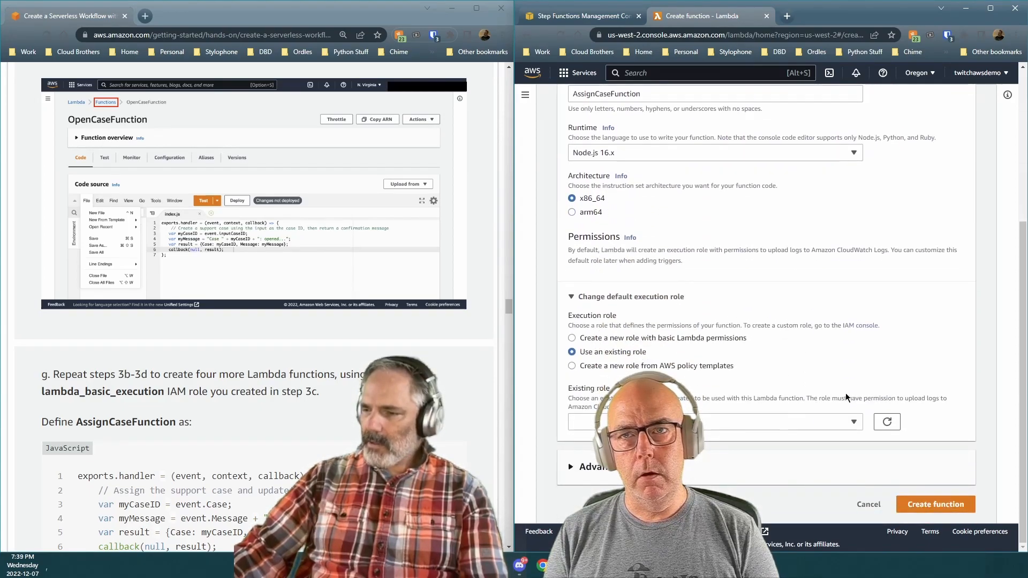
click(853, 423)
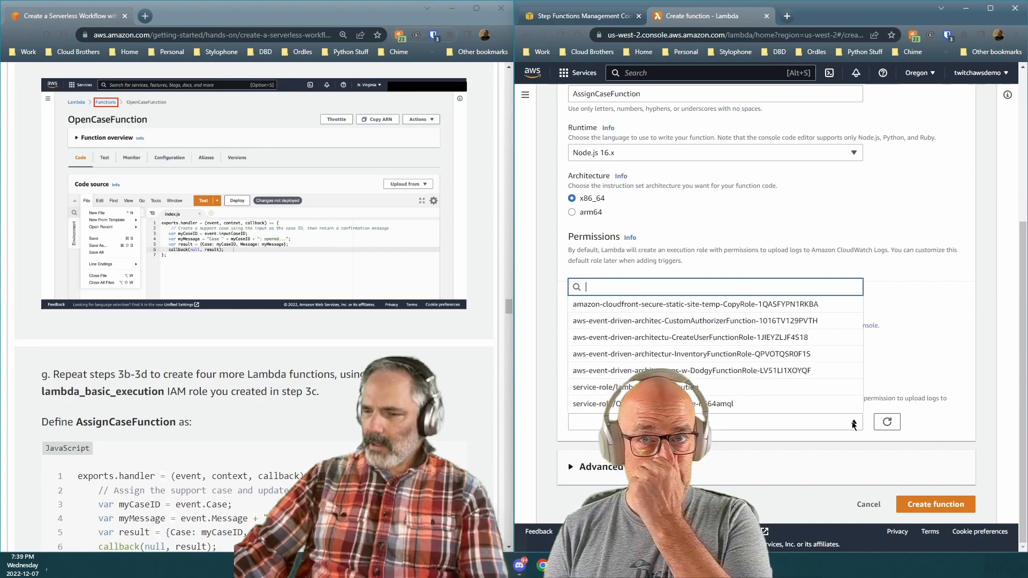
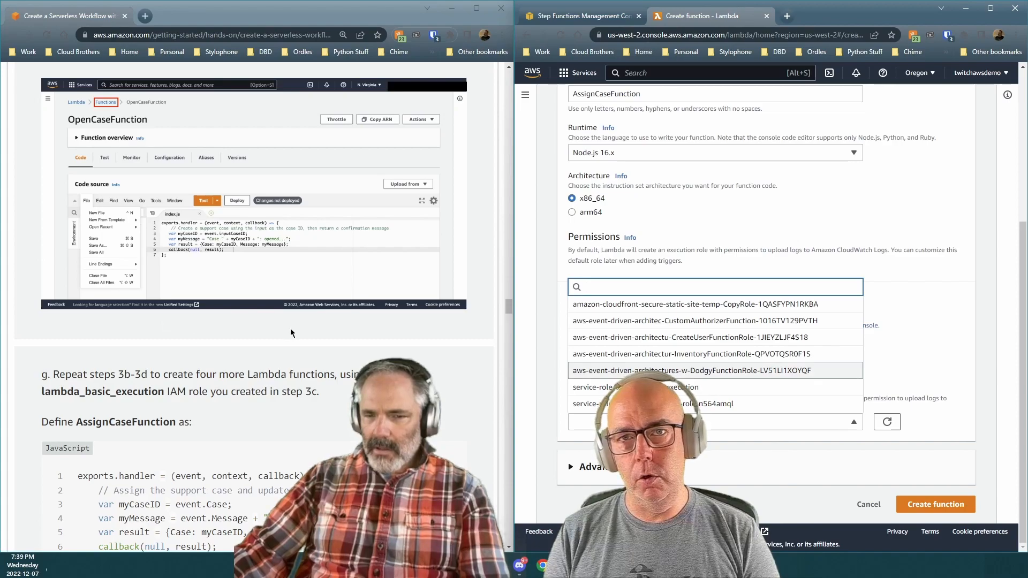
Step: Close the choice of existing roles and review the tutorial's steps e to g for the IAM role that the additional functions need
scroll(290, 328, up, 5)
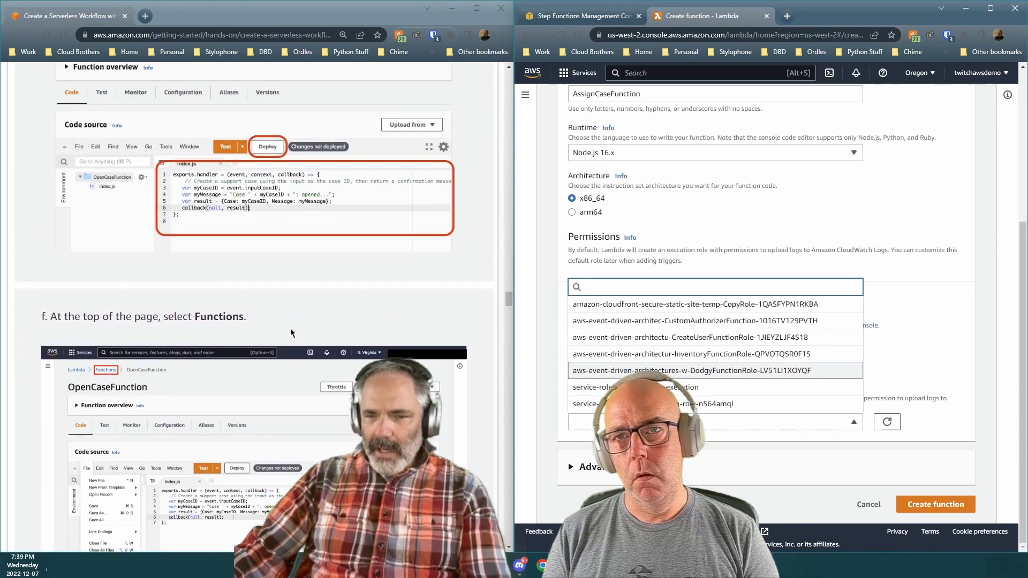
scroll(291, 329, up, 6)
scroll(292, 332, down, 8)
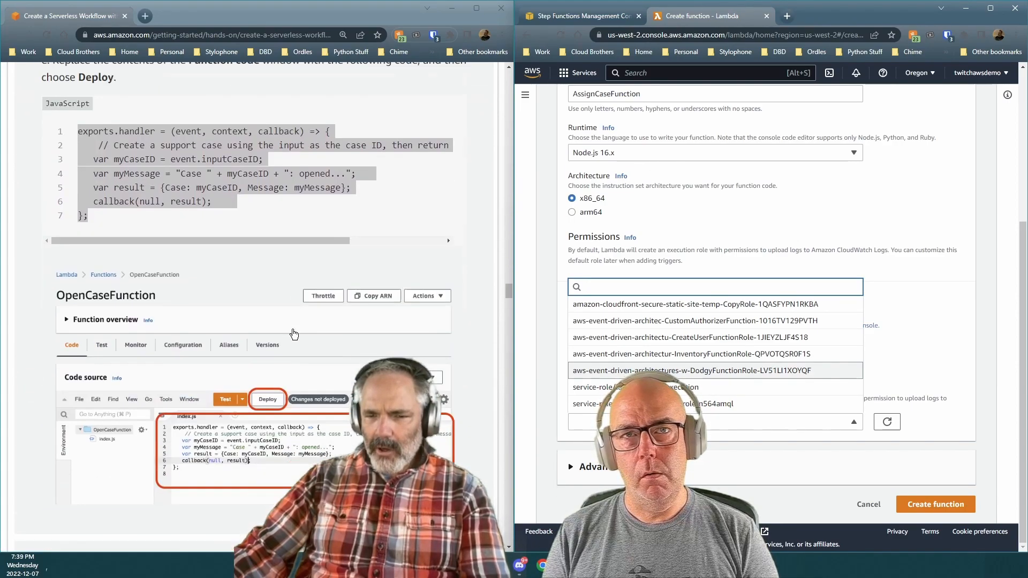
click(948, 328)
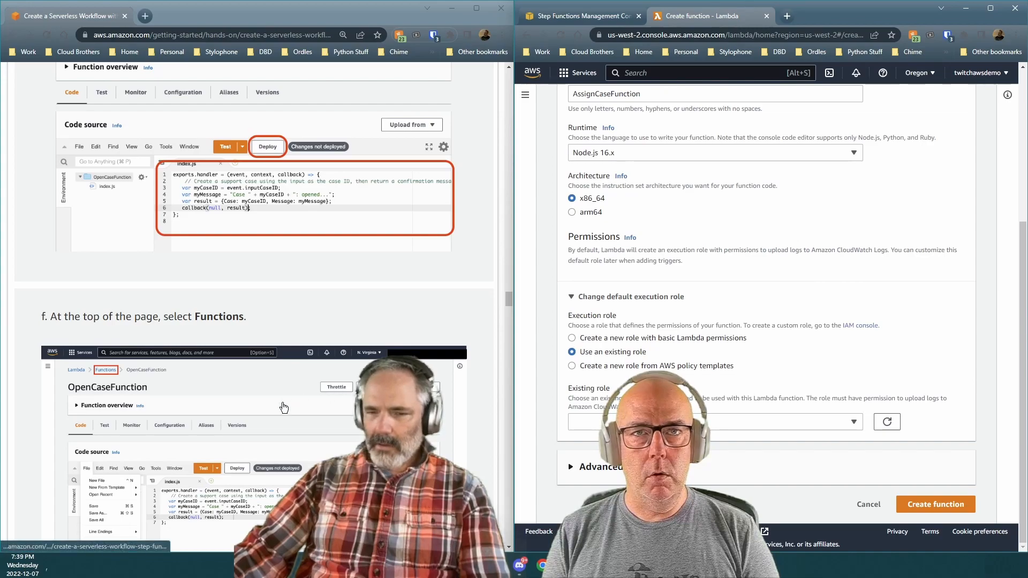
scroll(279, 271, up, 5)
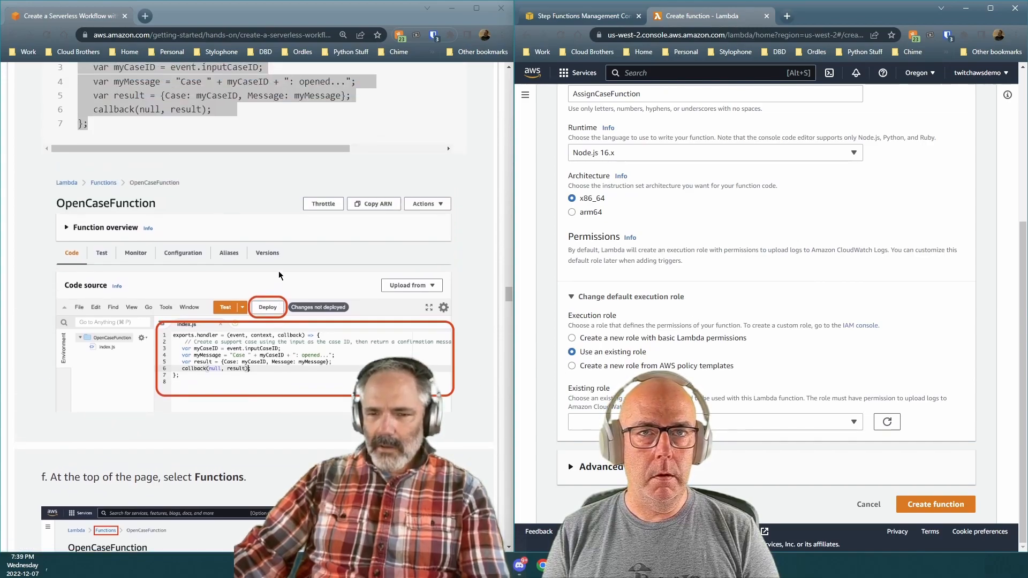
scroll(279, 271, down, 6)
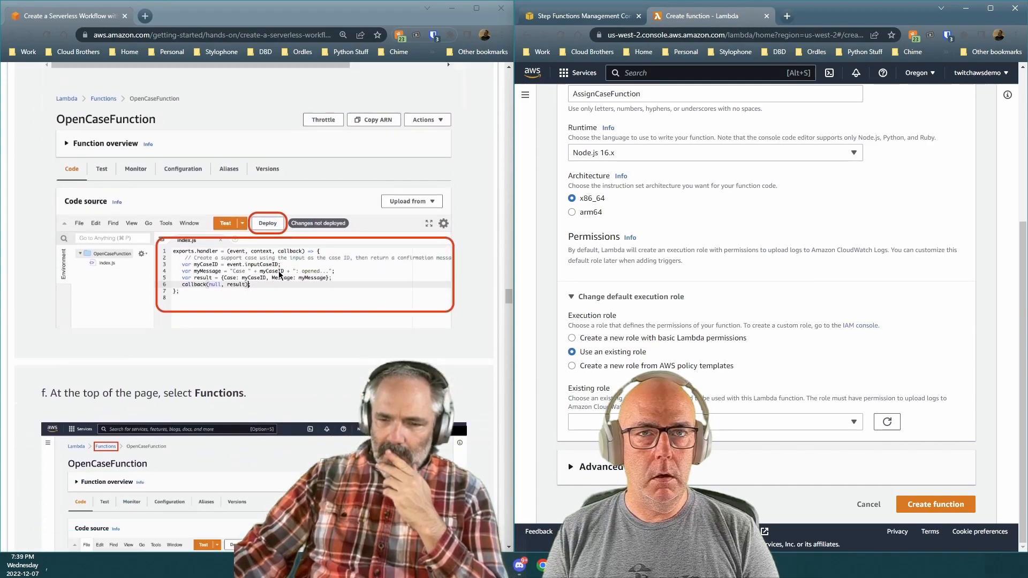
scroll(279, 275, down, 6)
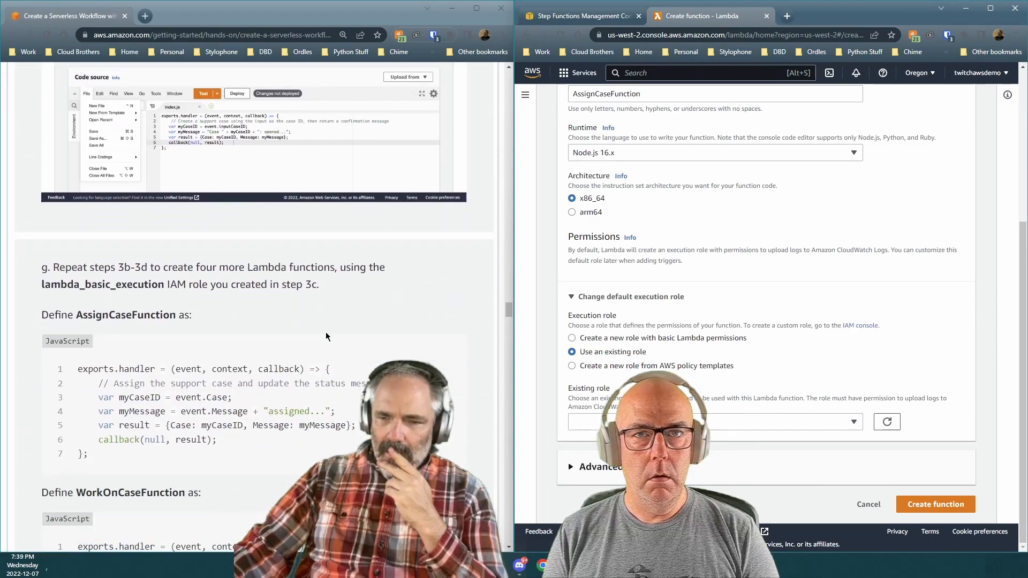
scroll(327, 335, down, 2)
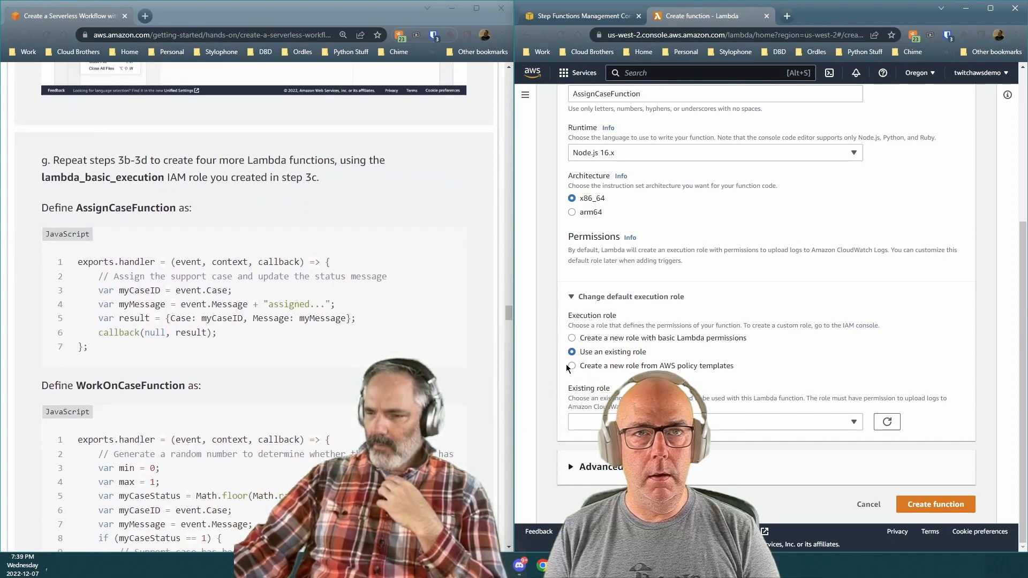
Step: Assign the existing lambda_basic_execution role to AssignCaseFunction and create the function
click(738, 422)
click(721, 391)
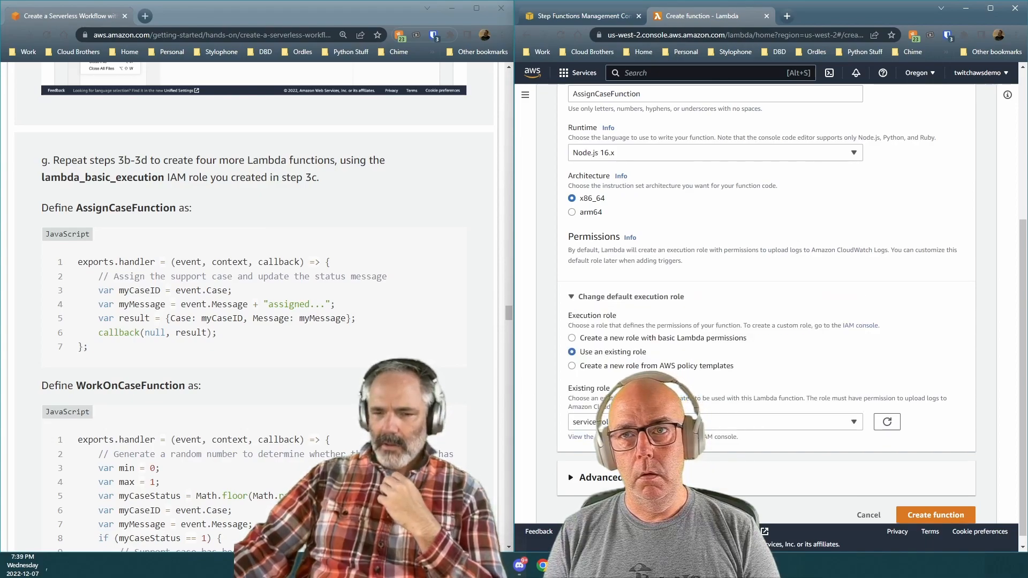
scroll(382, 336, down, 2)
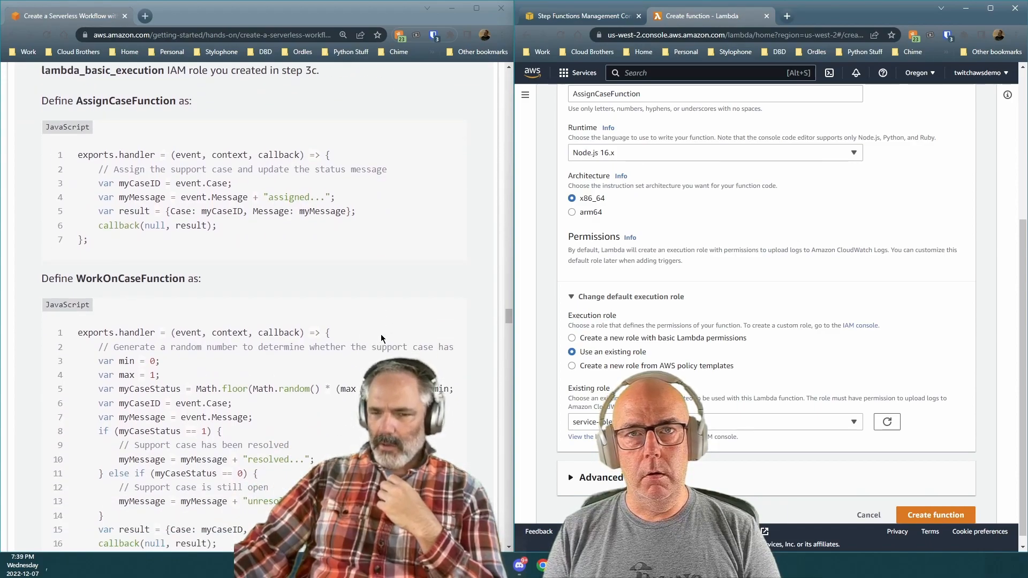
scroll(766, 299, up, 2)
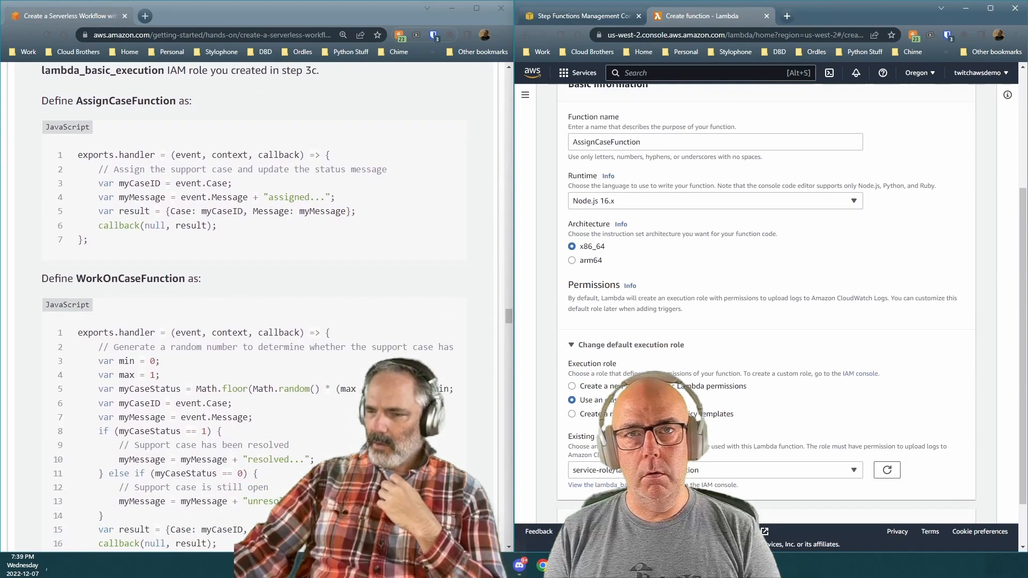
scroll(766, 300, down, 3)
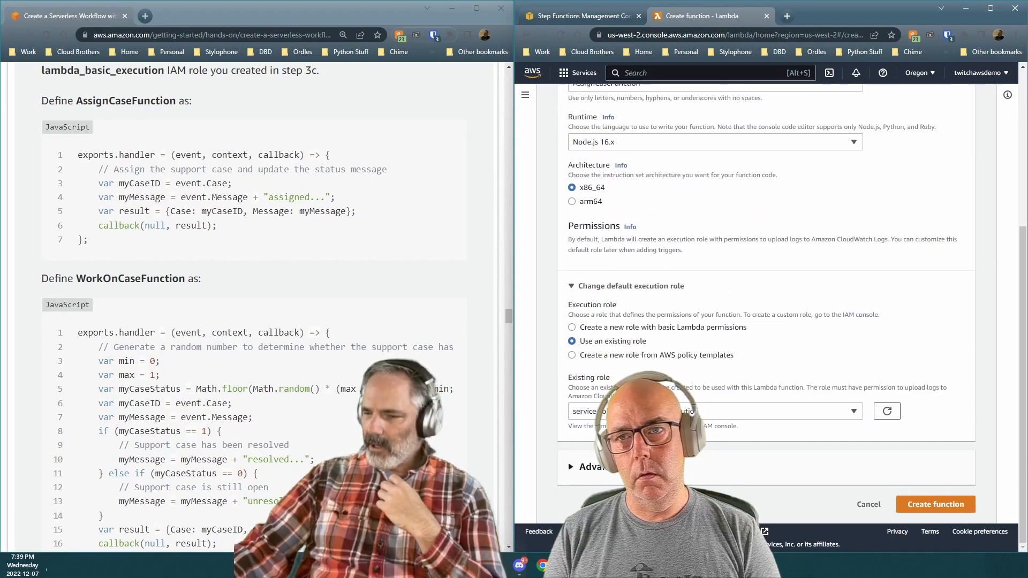
scroll(766, 300, up, 5)
scroll(721, 364, down, 5)
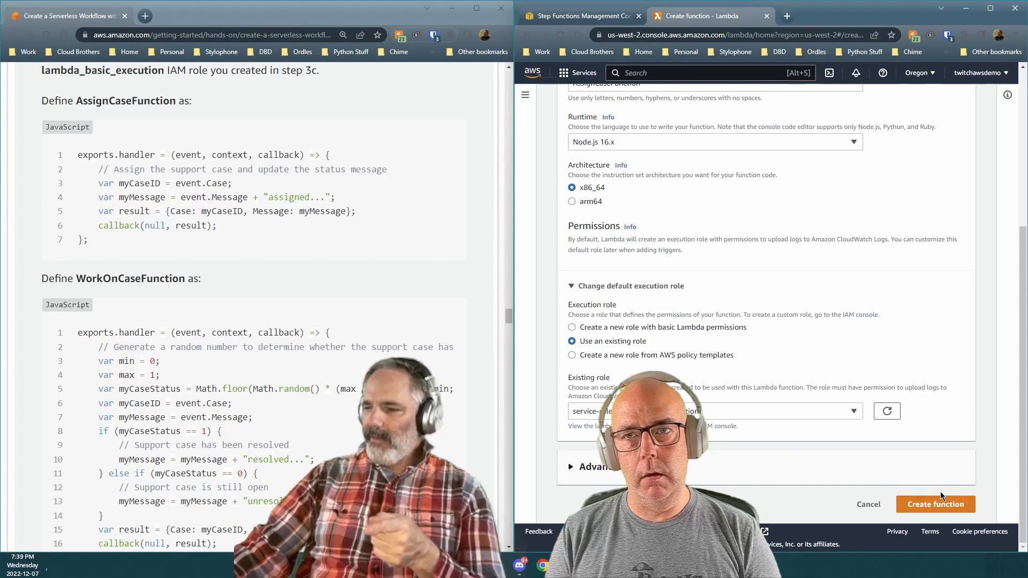
click(938, 505)
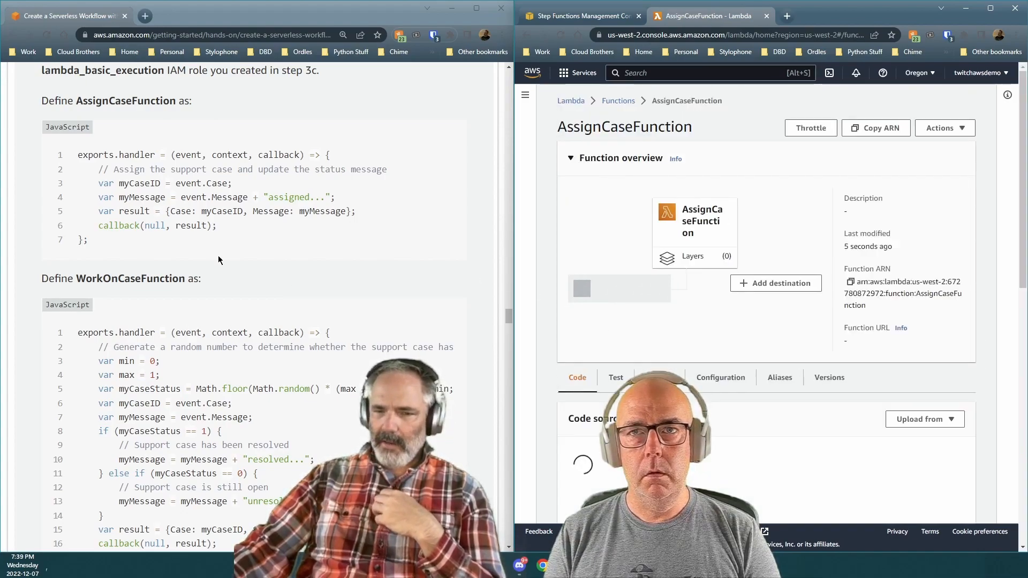
Step: Replace the default code in AssignCaseFunction's index.js with the tutorial's AssignCaseFunction handler and deploy it
drag(214, 241, 70, 159)
key(ctrl+c)
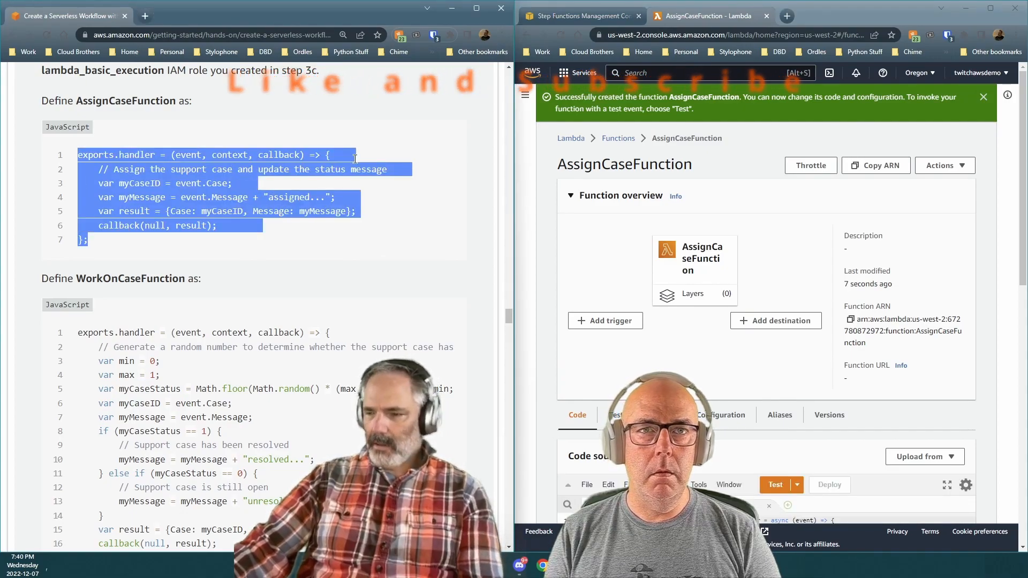
scroll(993, 286, down, 4)
drag(831, 362, 706, 310)
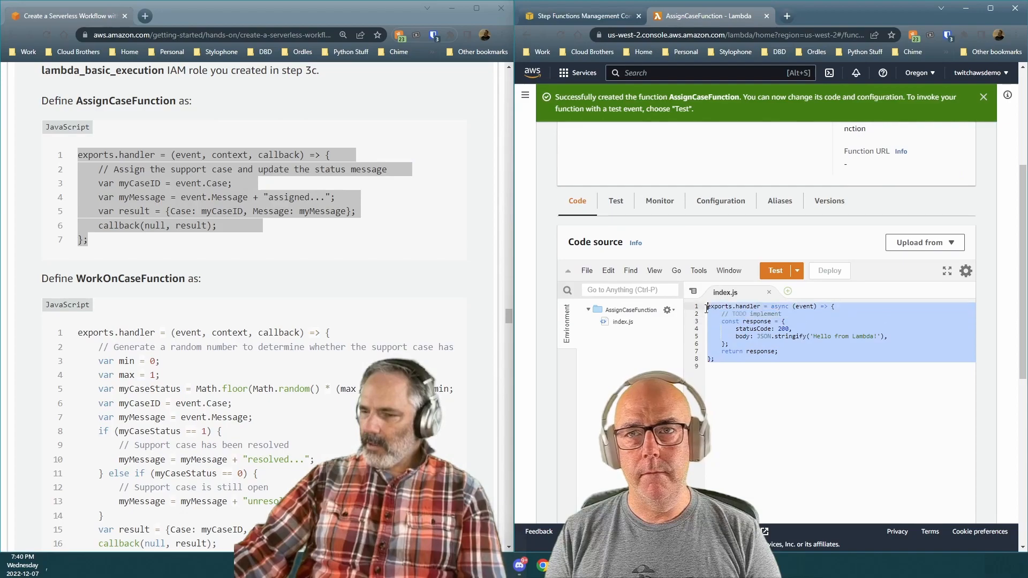
key(ctrl+v)
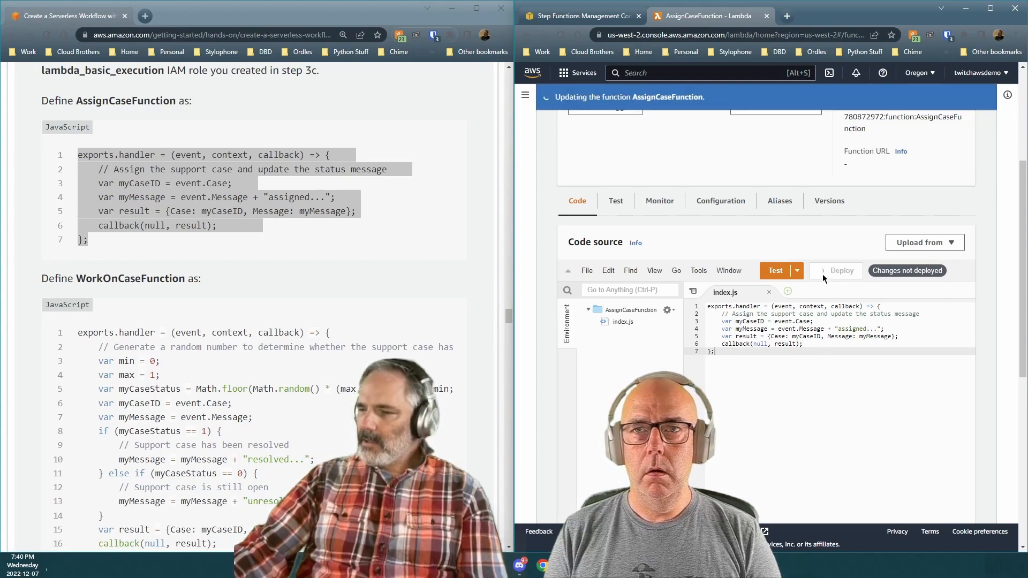
Step: Start another Lambda function from the functions list, naming it WorkOnCaseFunction with the Node.js 16.x runtime
scroll(666, 213, up, 4)
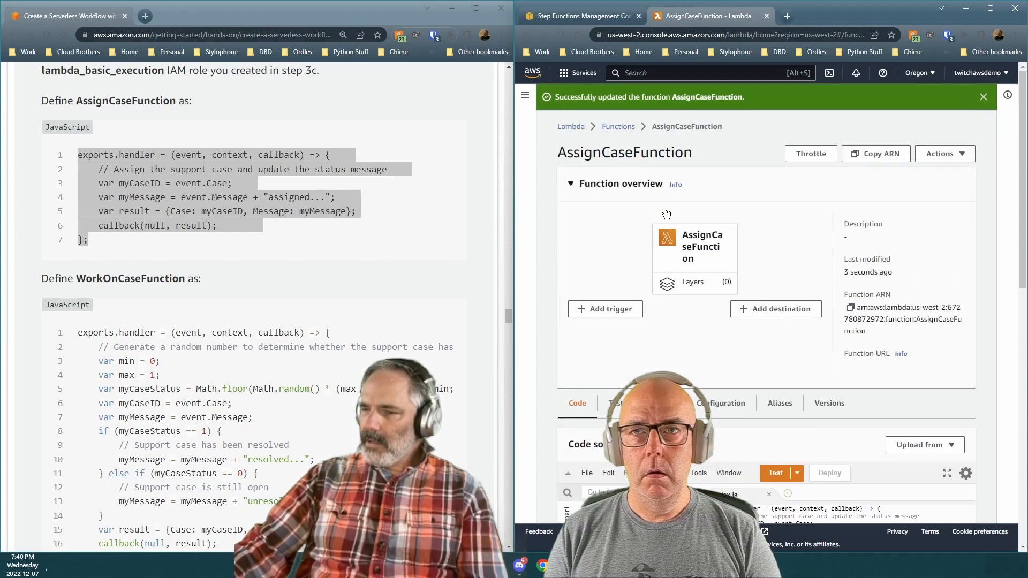
click(618, 126)
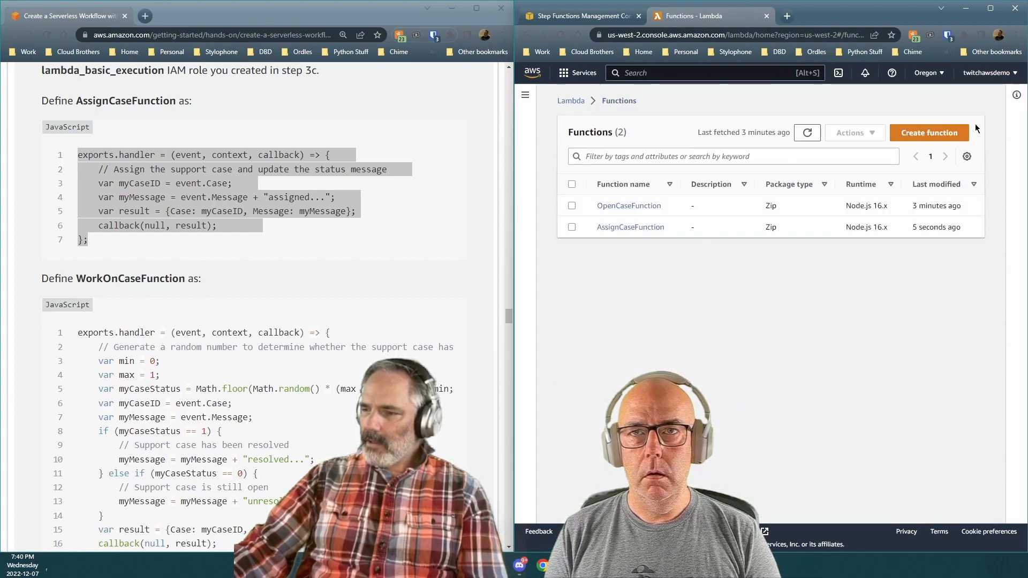
click(941, 133)
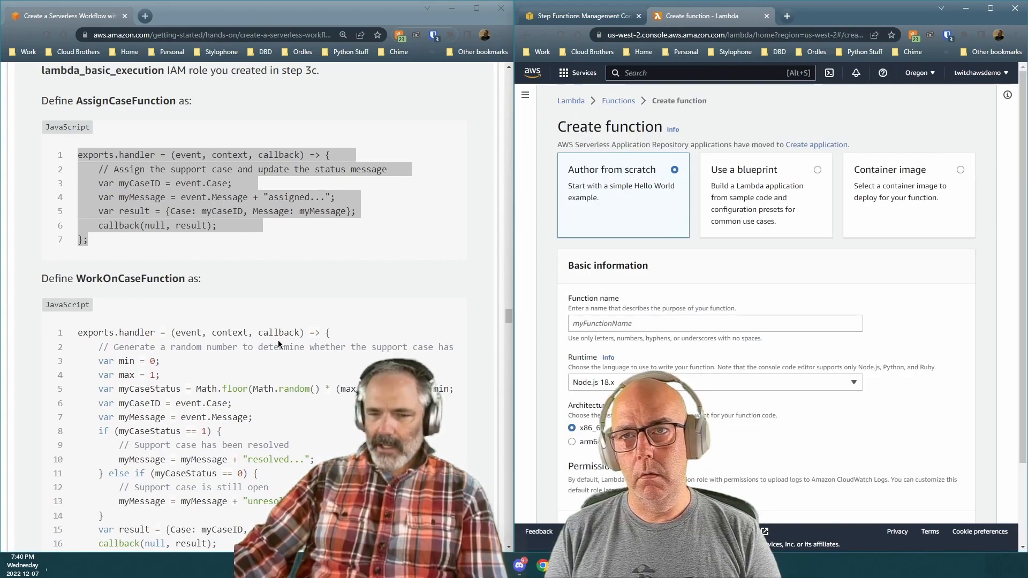
scroll(277, 344, down, 5)
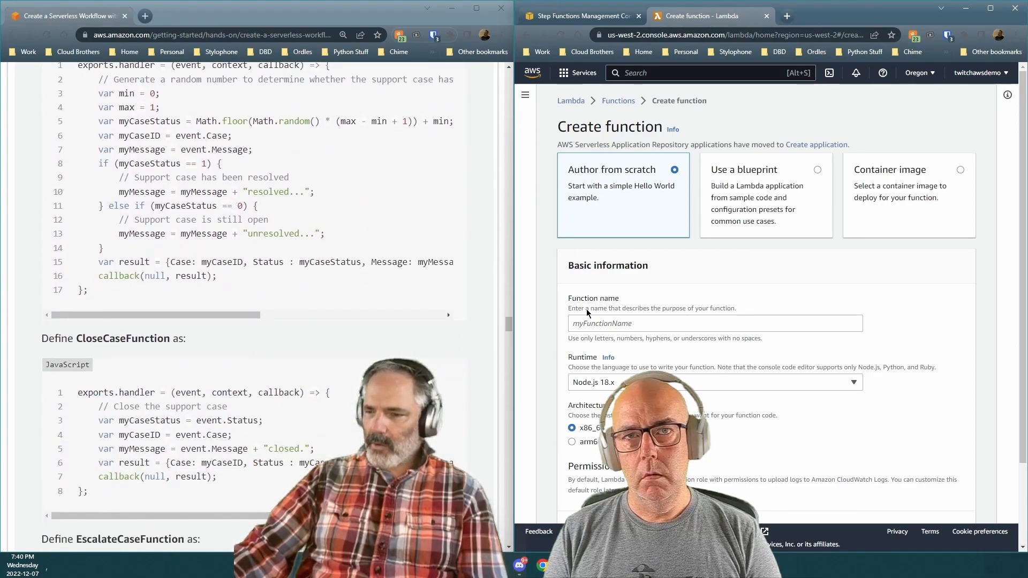
scroll(487, 294, up, 7)
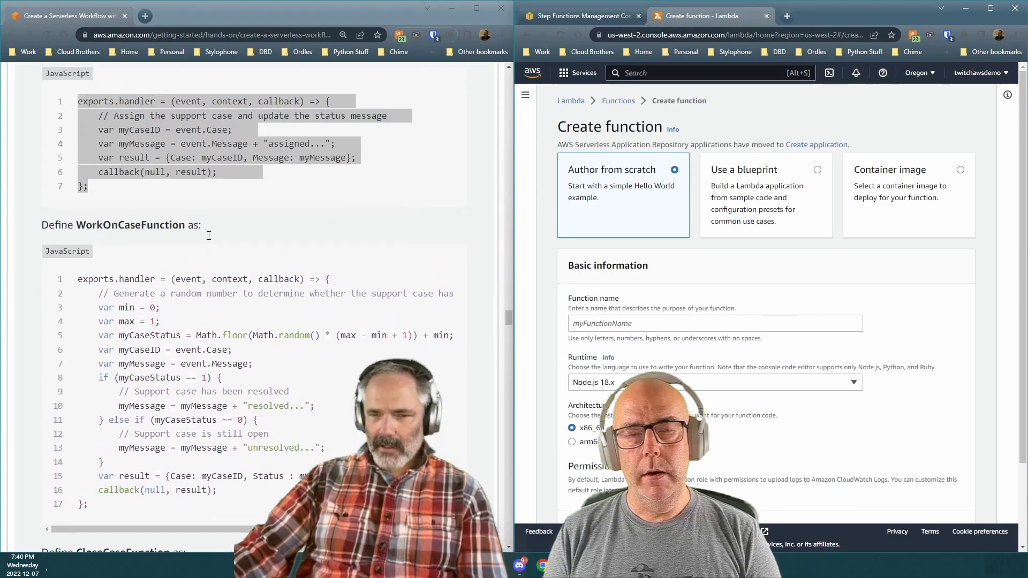
scroll(208, 235, down, 2)
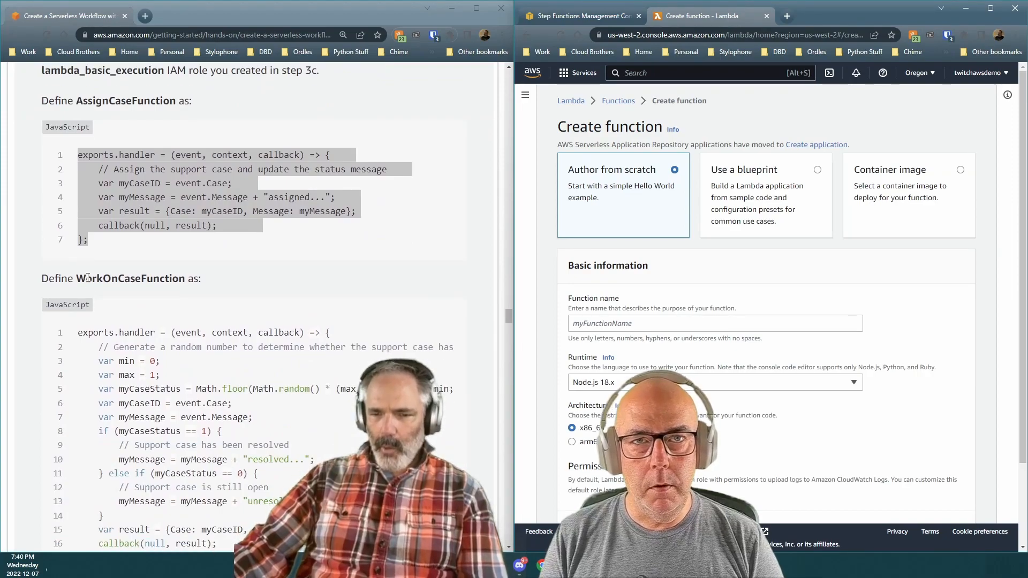
click(597, 324)
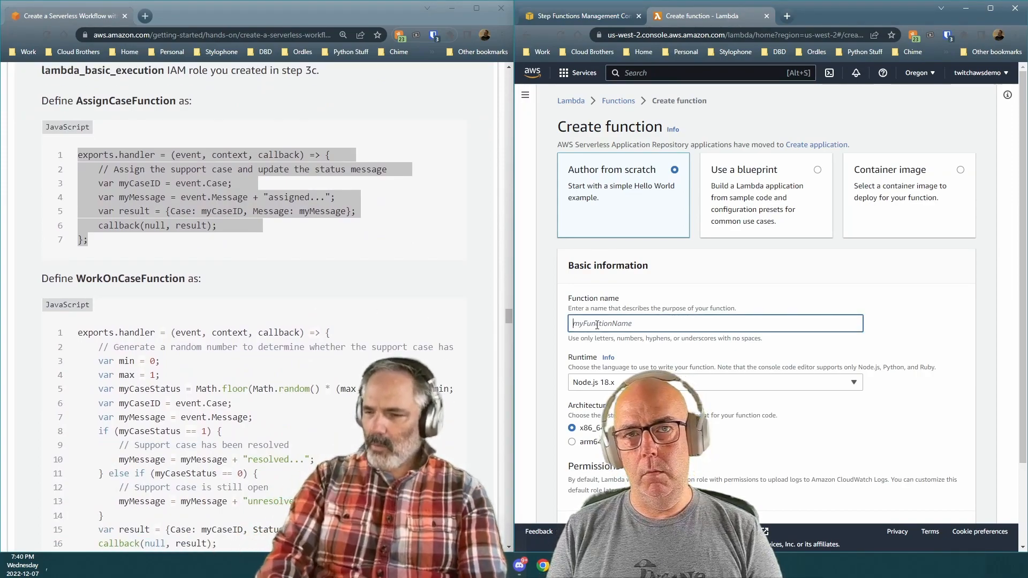
text(WorkOnCaseFu)
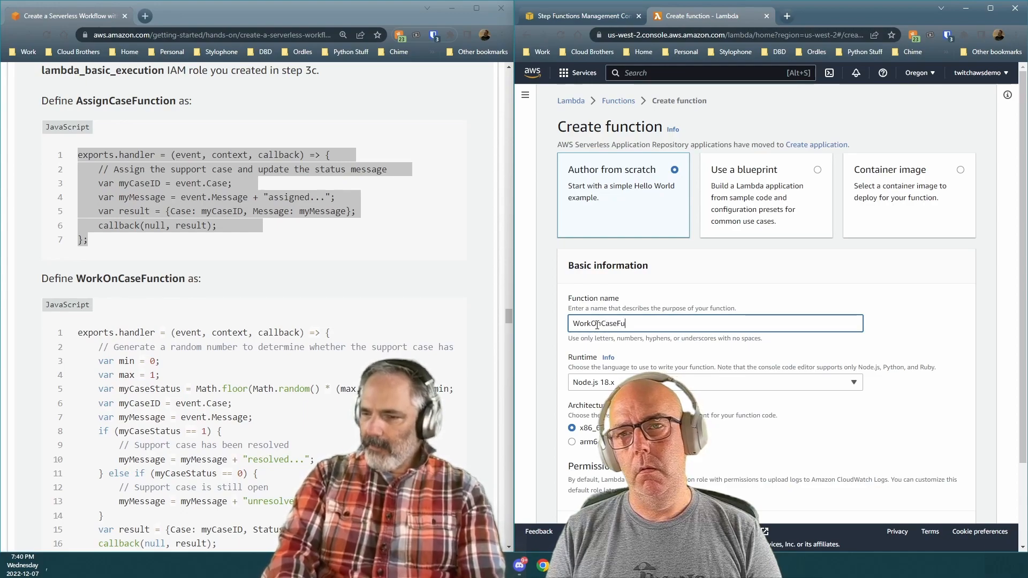
text(nction)
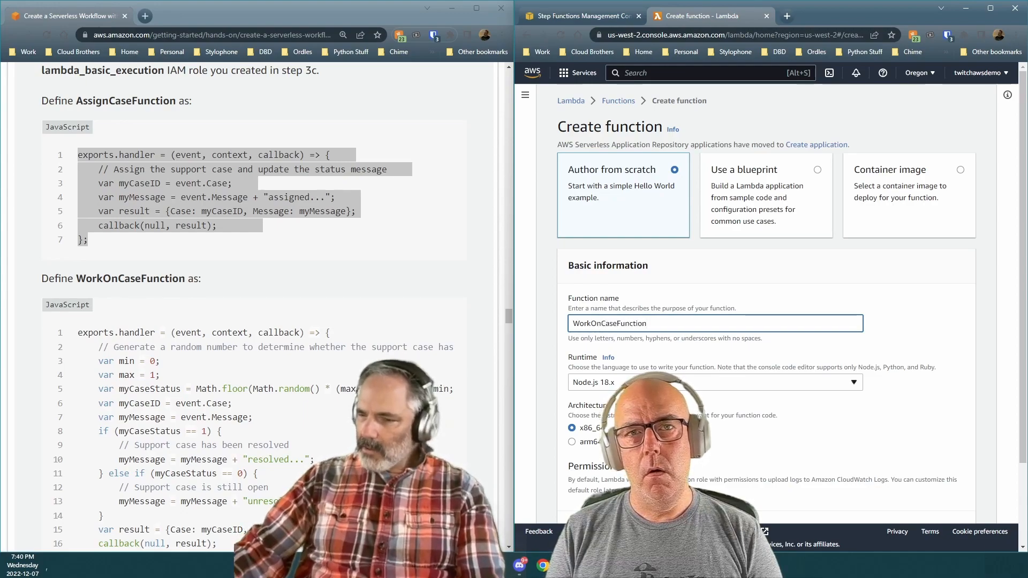
click(654, 383)
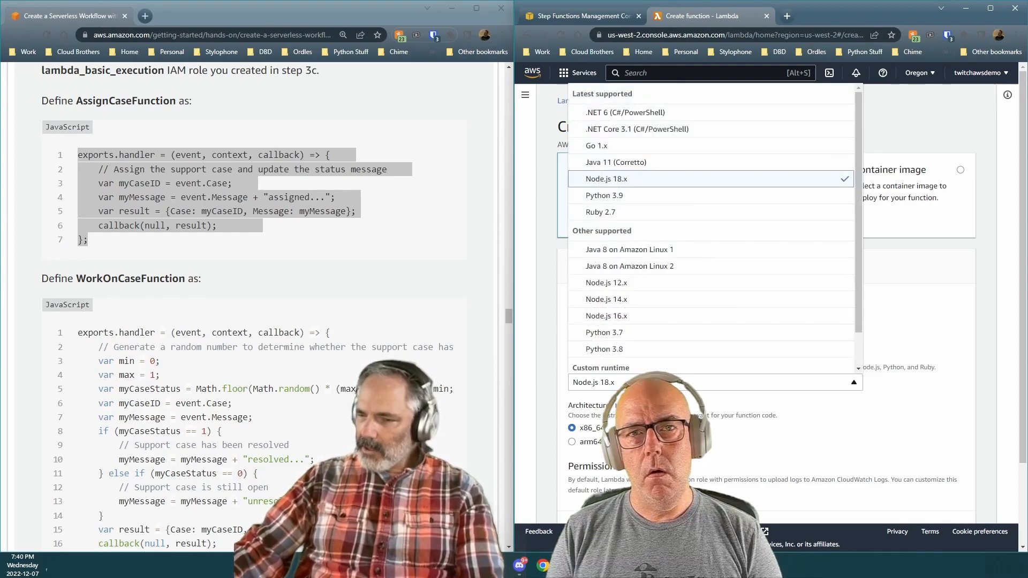
click(661, 316)
Step: Set WorkOnCaseFunction's execution role to the existing lambda_basic_execution role and create the function
scroll(662, 317, down, 2)
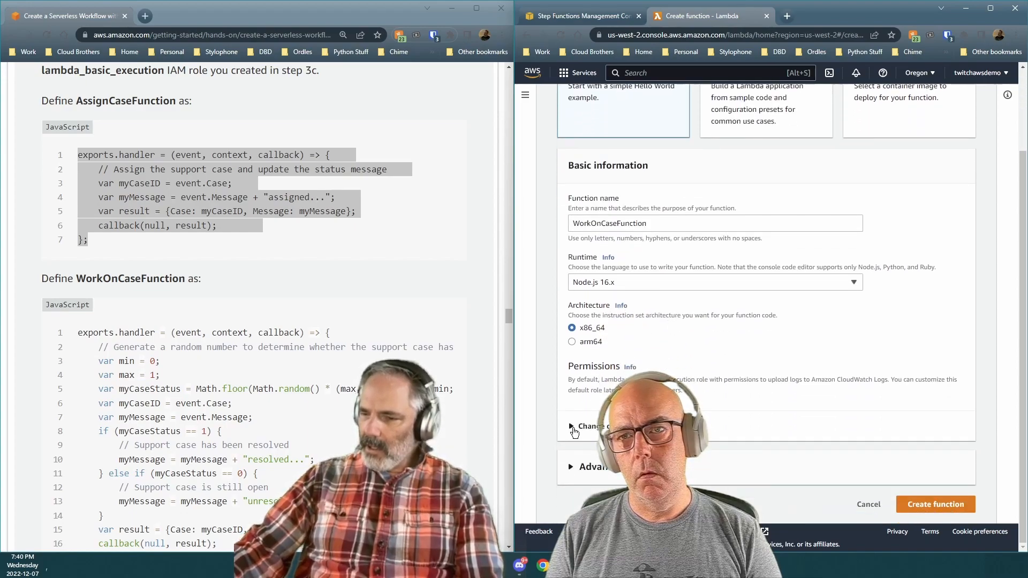
click(571, 426)
scroll(577, 382, down, 2)
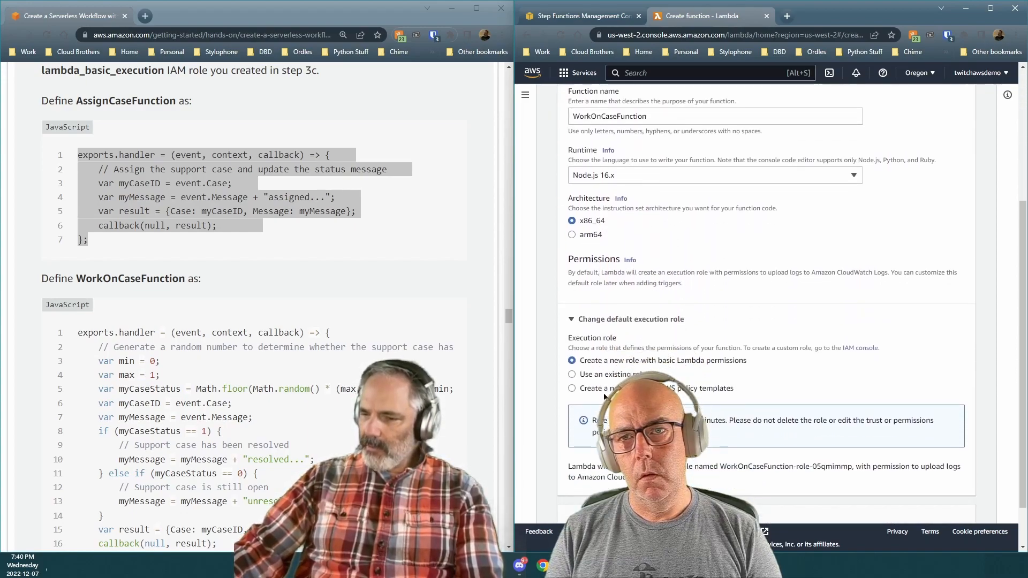
click(584, 378)
click(642, 444)
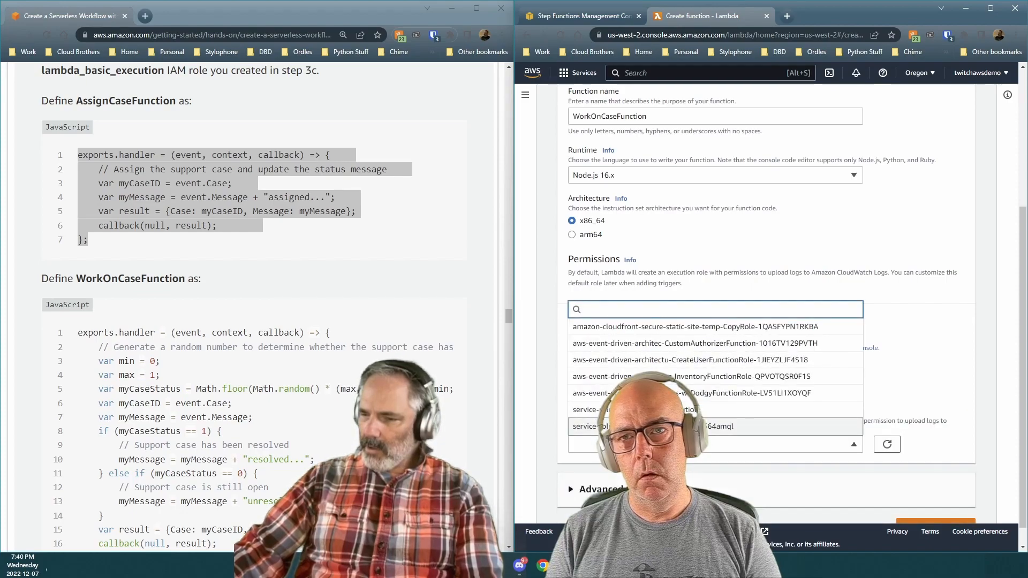
click(642, 410)
scroll(958, 464, down, 1)
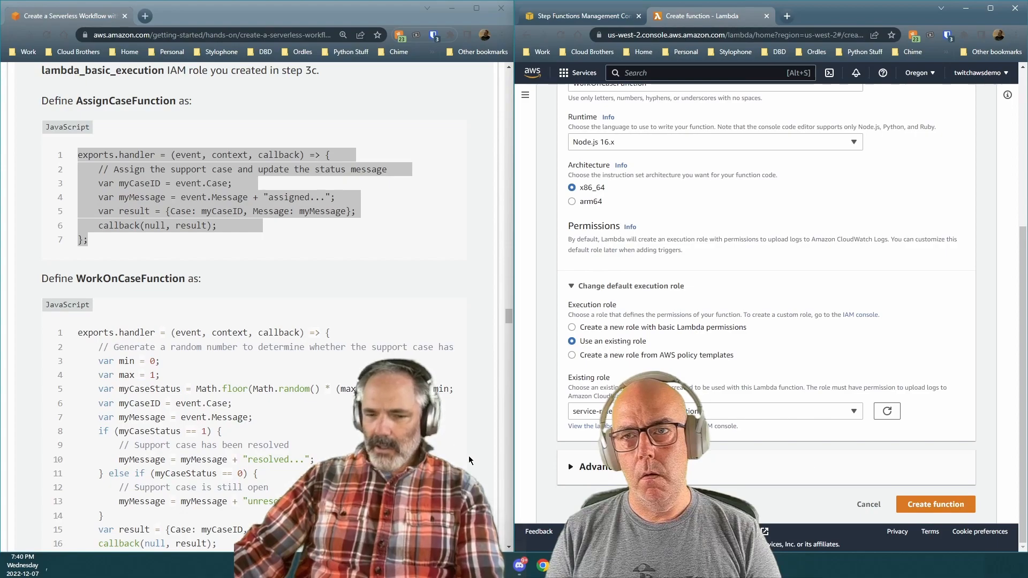
click(922, 504)
Step: Replace the default code in WorkOnCaseFunction's index.js with the tutorial's WorkOnCaseFunction handler and deploy it
scroll(252, 306, down, 3)
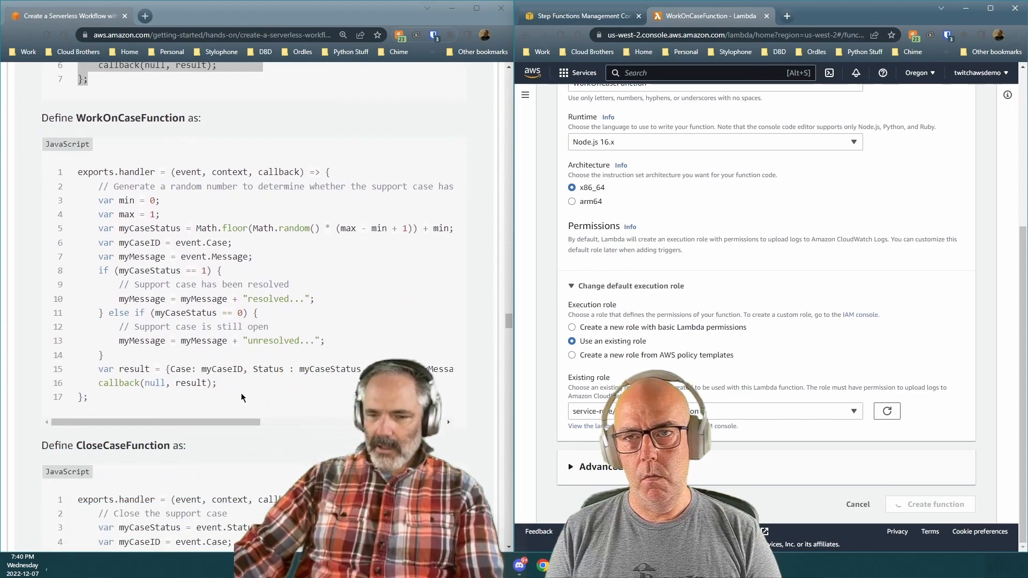
drag(90, 398, 76, 172)
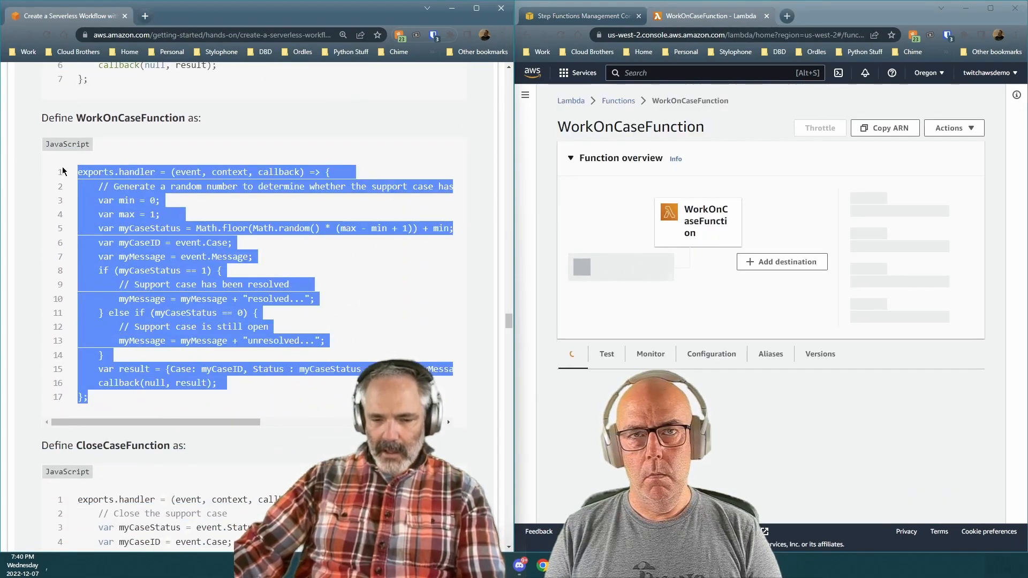
scroll(890, 313, down, 6)
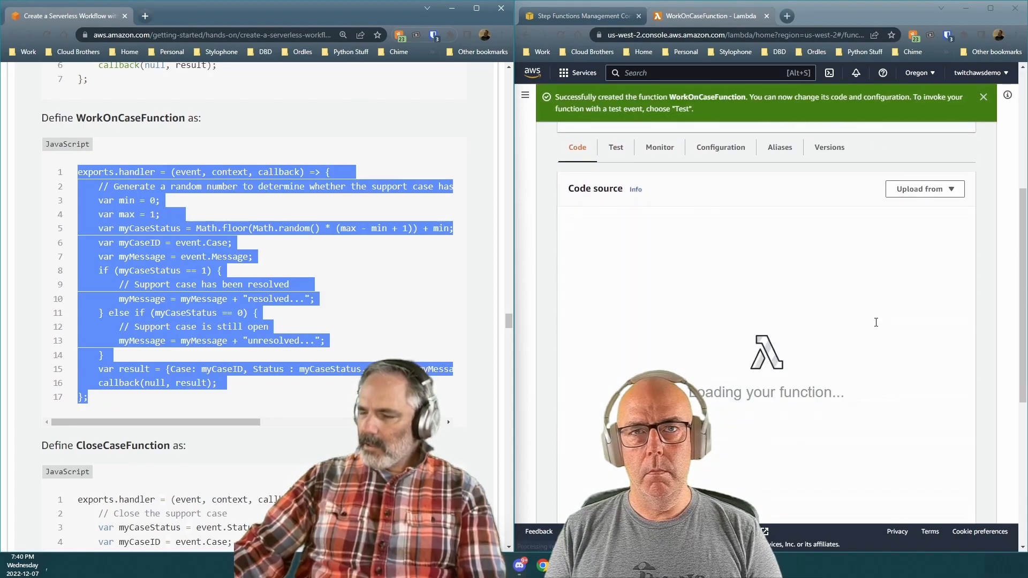
scroll(876, 322, up, 1)
click(712, 198)
key(ctrl+a)
key(ctrl+v)
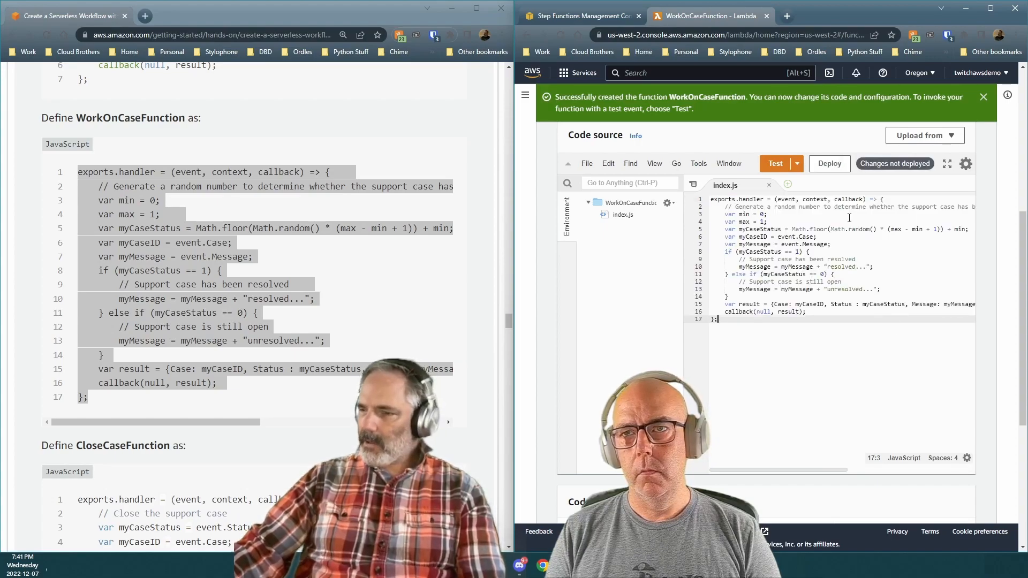
click(829, 163)
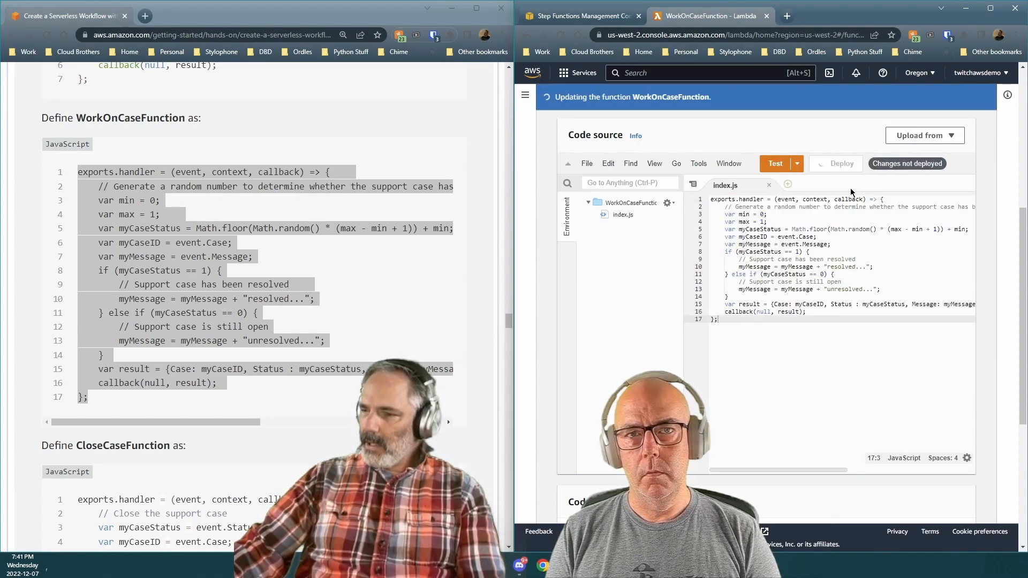
Step: Return to the Lambda functions list and locate the CloseCaseFunction definition in the tutorial
scroll(737, 320, up, 4)
scroll(737, 320, up, 2)
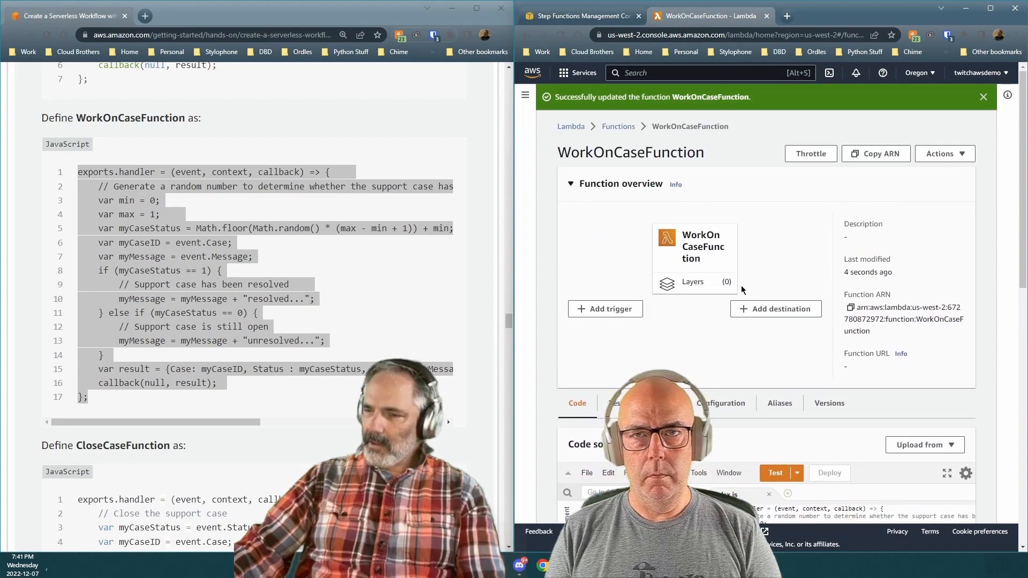
scroll(210, 260, down, 2)
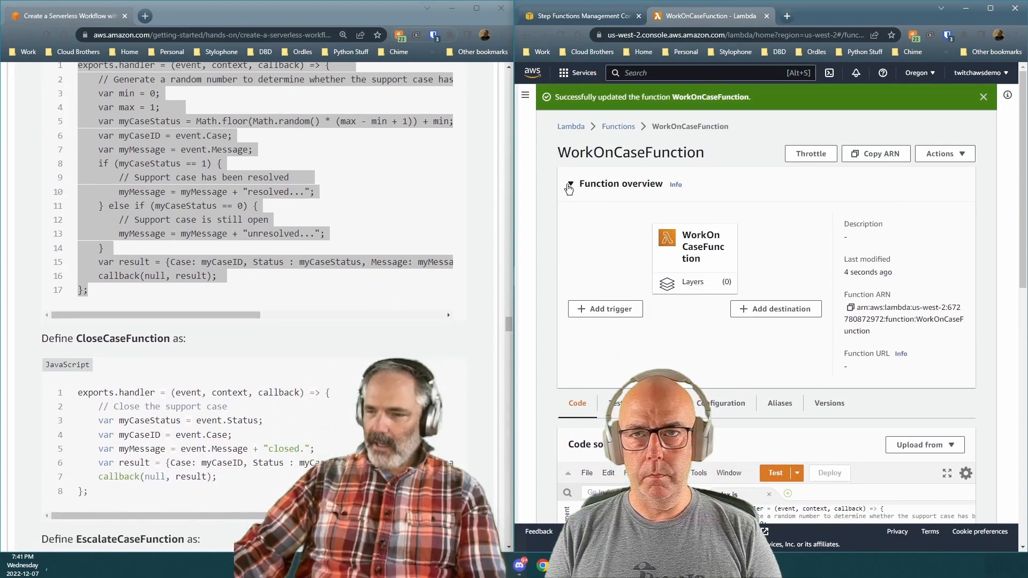
click(619, 127)
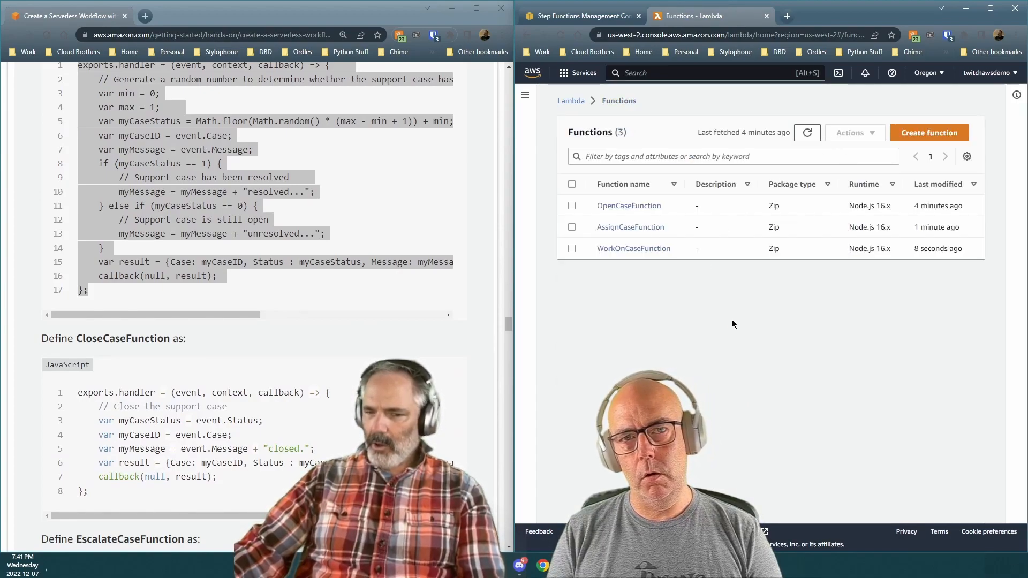
scroll(375, 352, down, 7)
scroll(376, 353, up, 5)
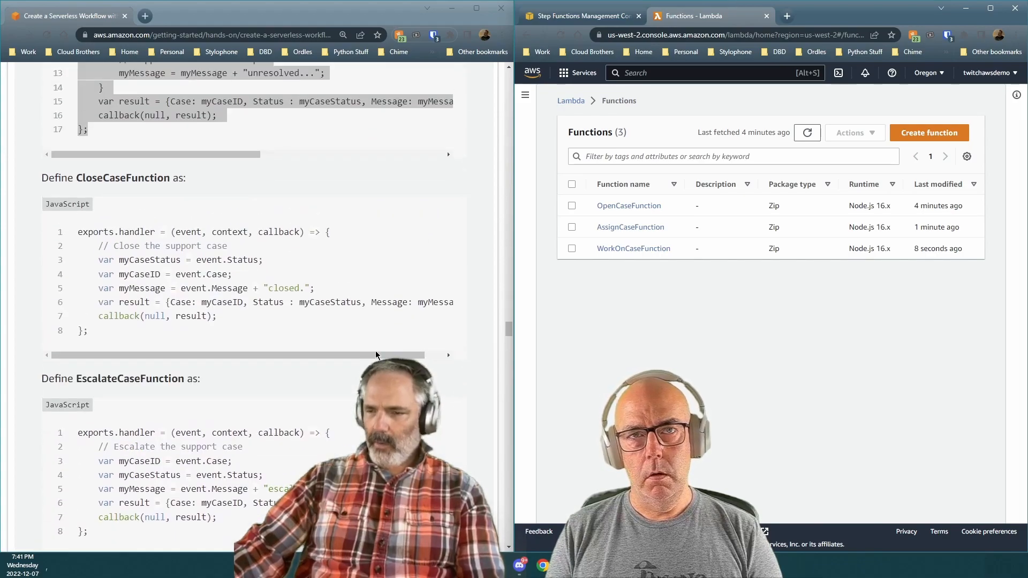
scroll(110, 379, up, 3)
scroll(123, 372, down, 5)
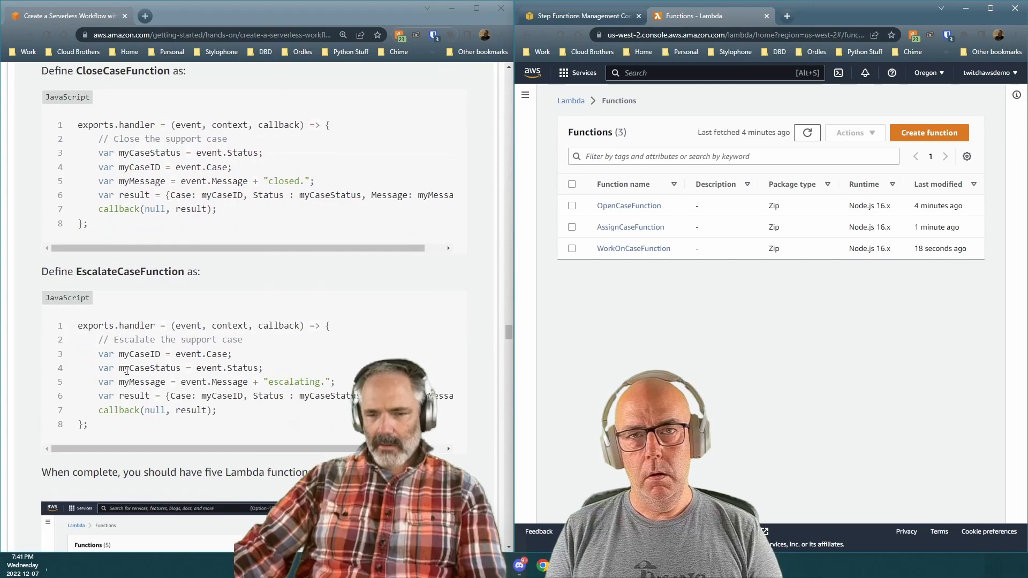
scroll(126, 250, up, 3)
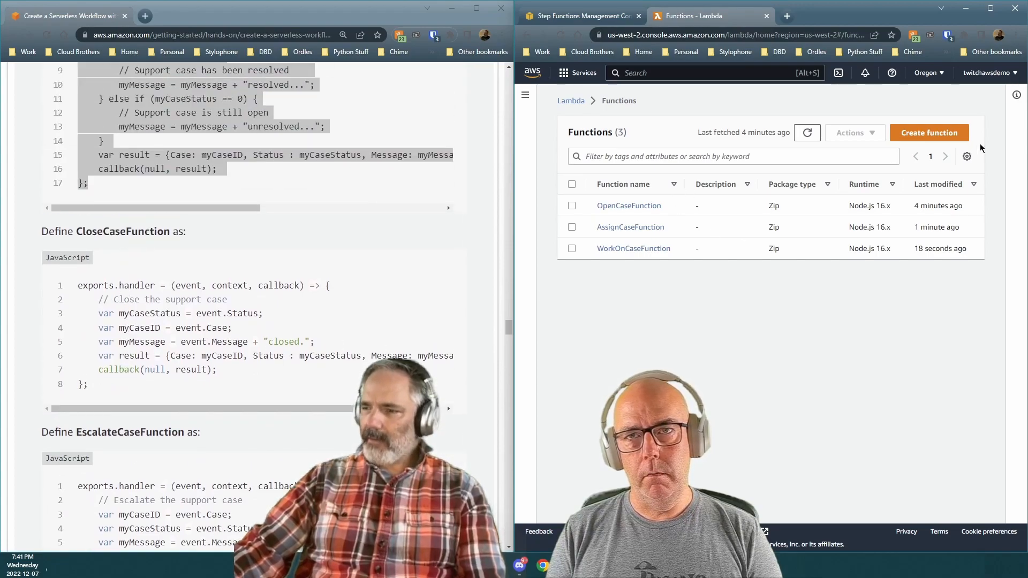
Step: Start another Lambda function authored from scratch, naming it CloseCaseFunction with the Node.js 16.x runtime
click(929, 133)
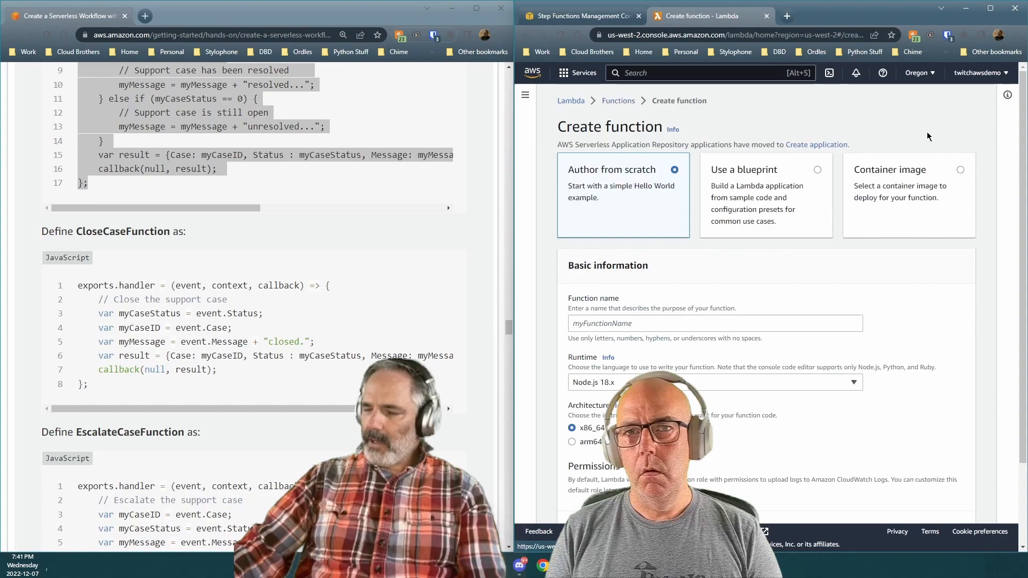
click(610, 320)
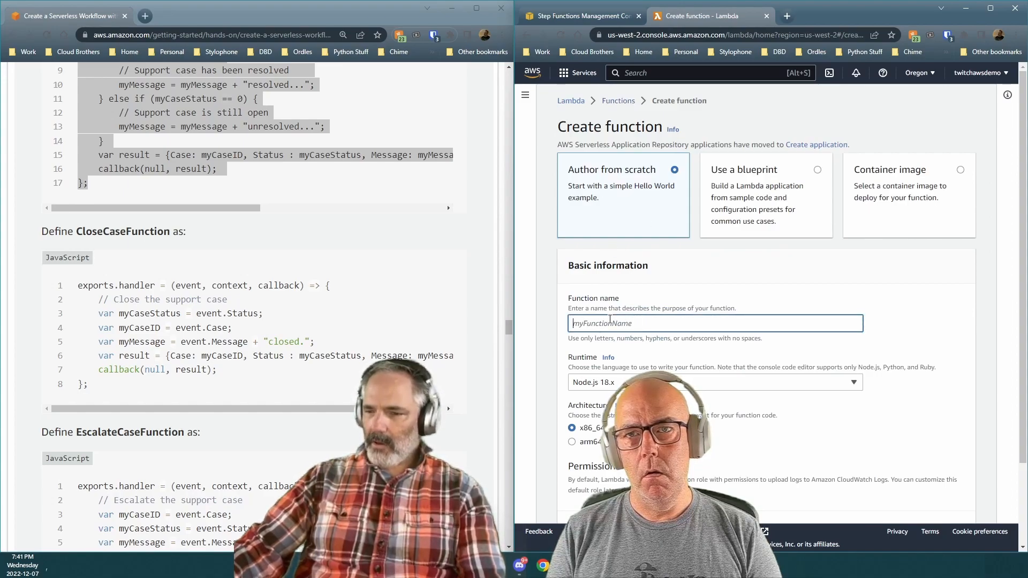
text(Cl)
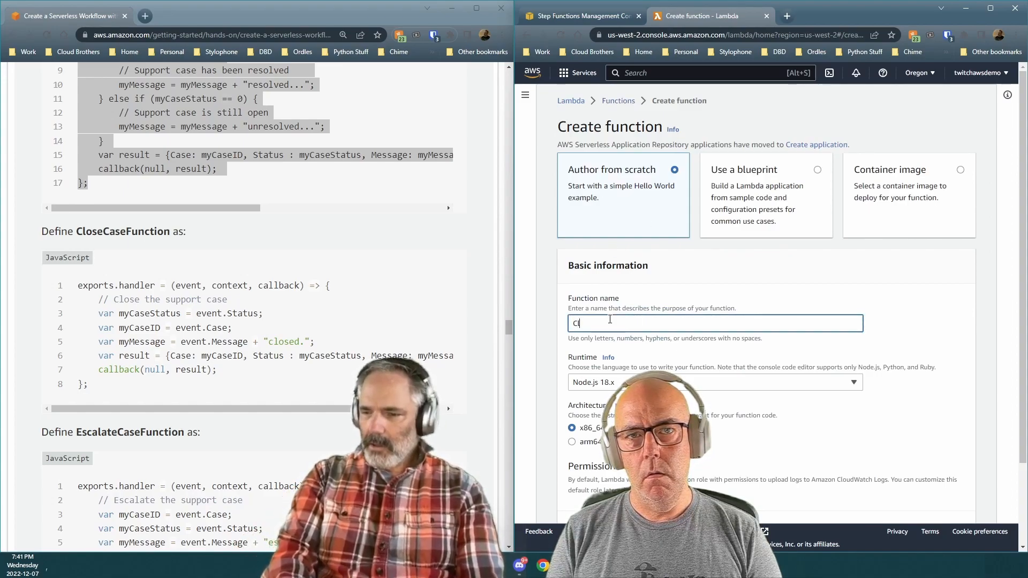
text(ose)
key(BackSpace)
key(BackSpace)
key(BackSpace)
key(BackSpace)
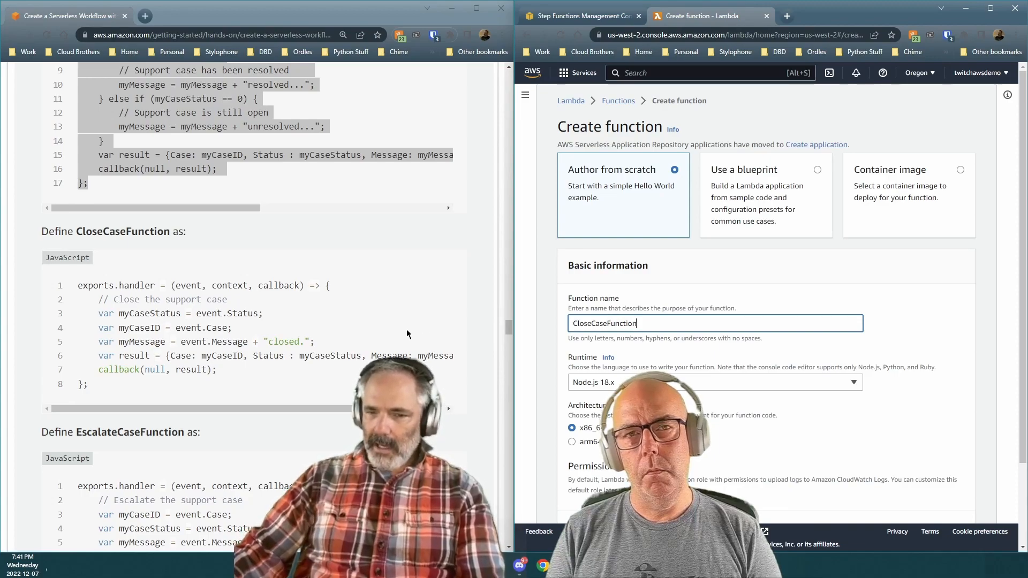
scroll(708, 394, down, 2)
click(657, 288)
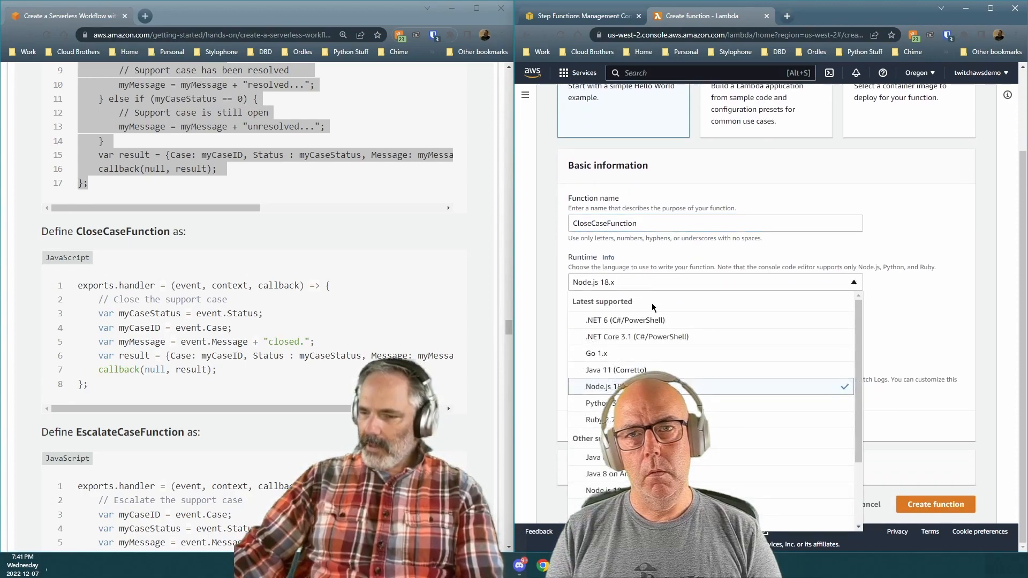
click(659, 523)
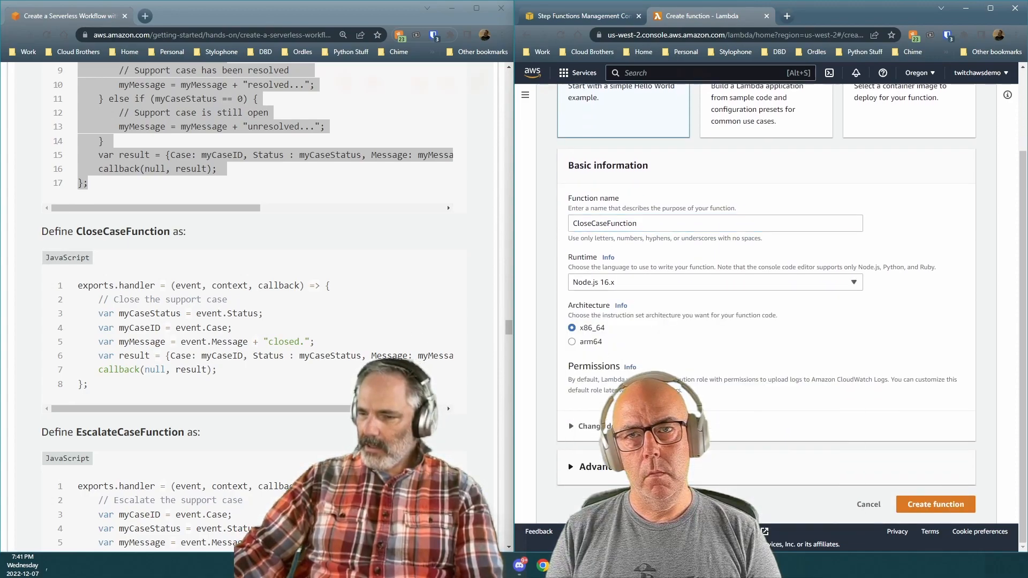
Step: Set CloseCaseFunction's execution role to the existing lambda_basic_execution role and create the function
click(571, 426)
scroll(609, 336, down, 3)
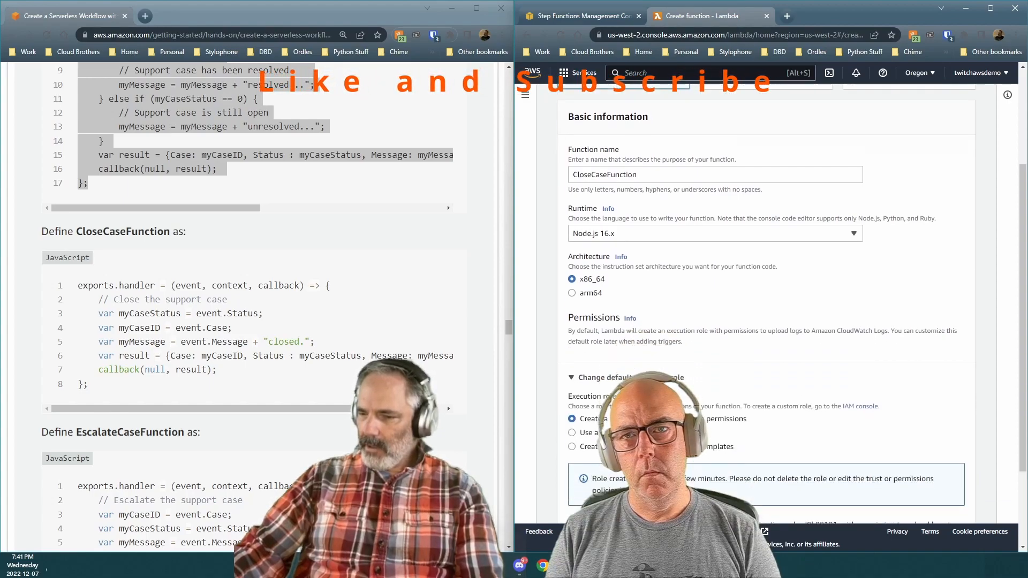
click(600, 321)
click(653, 421)
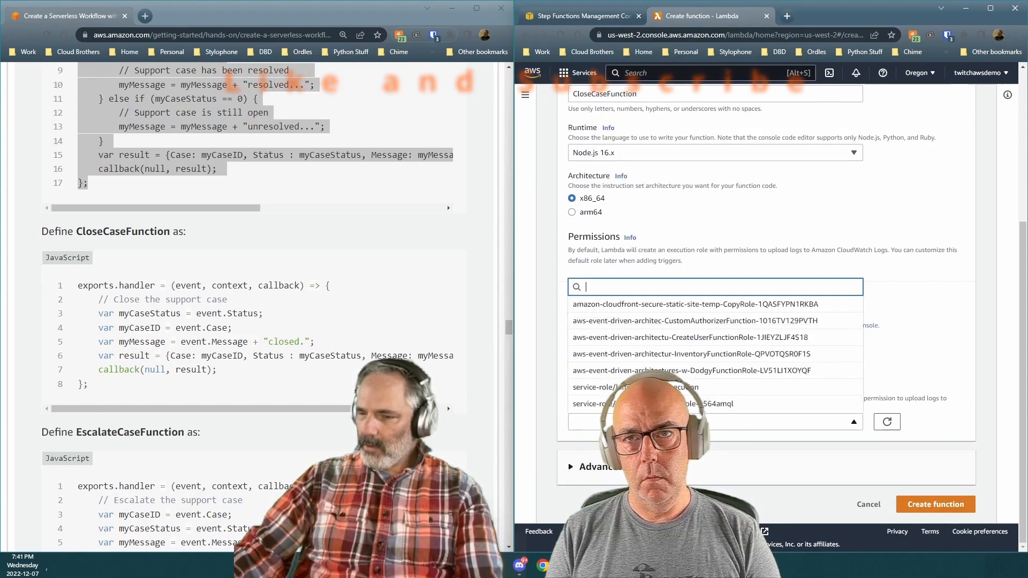
click(659, 387)
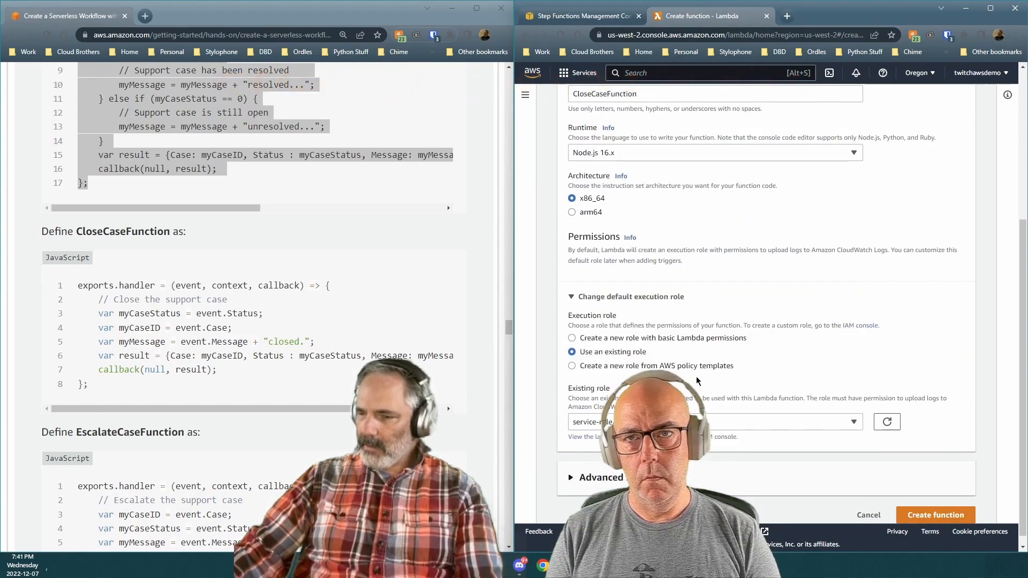
click(938, 503)
Step: Replace the default code in CloseCaseFunction's index.js with the tutorial's CloseCaseFunction handler and deploy it
drag(130, 403, 148, 282)
key(ctrl+c)
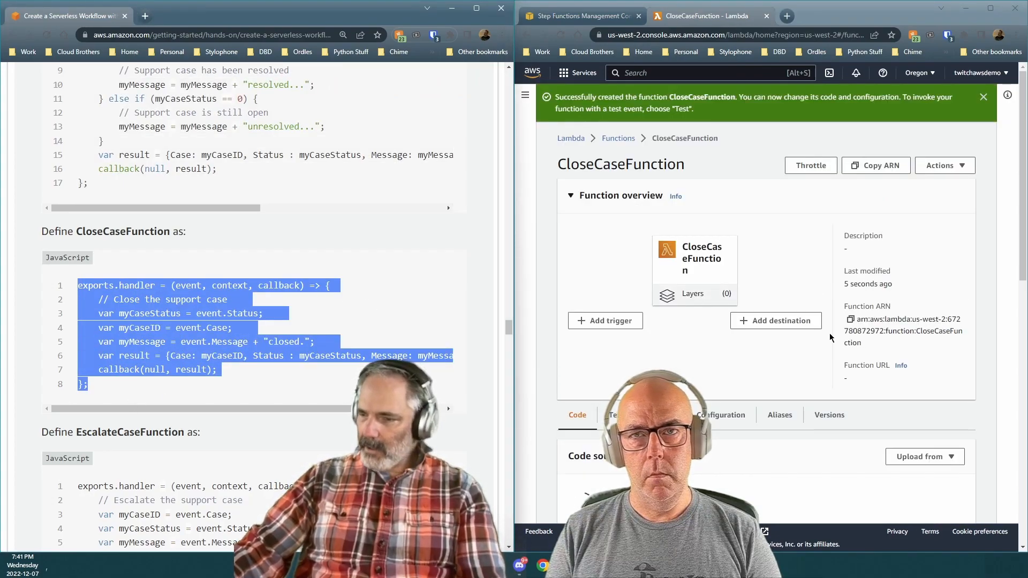
scroll(919, 369, down, 5)
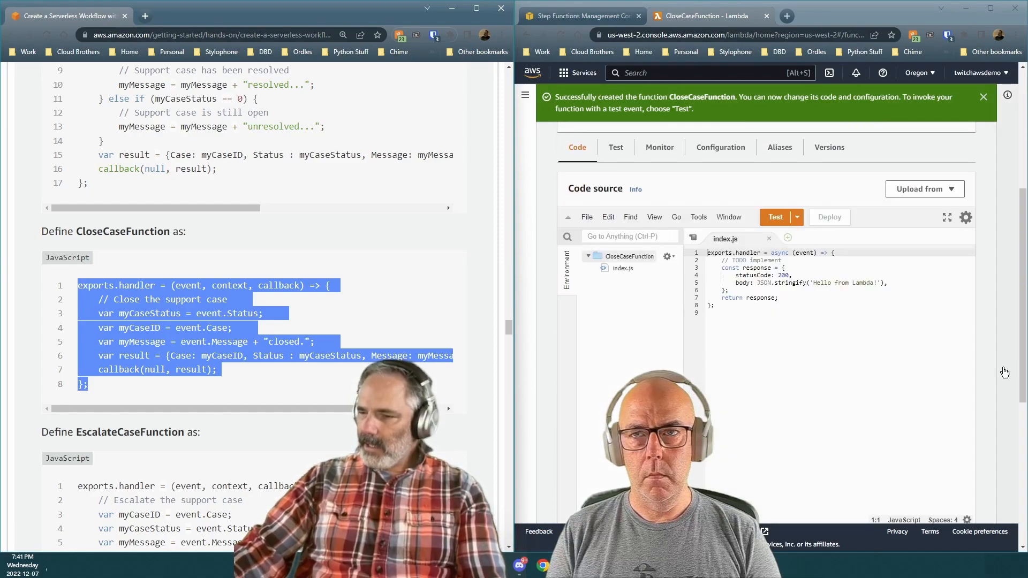
drag(837, 321, 708, 252)
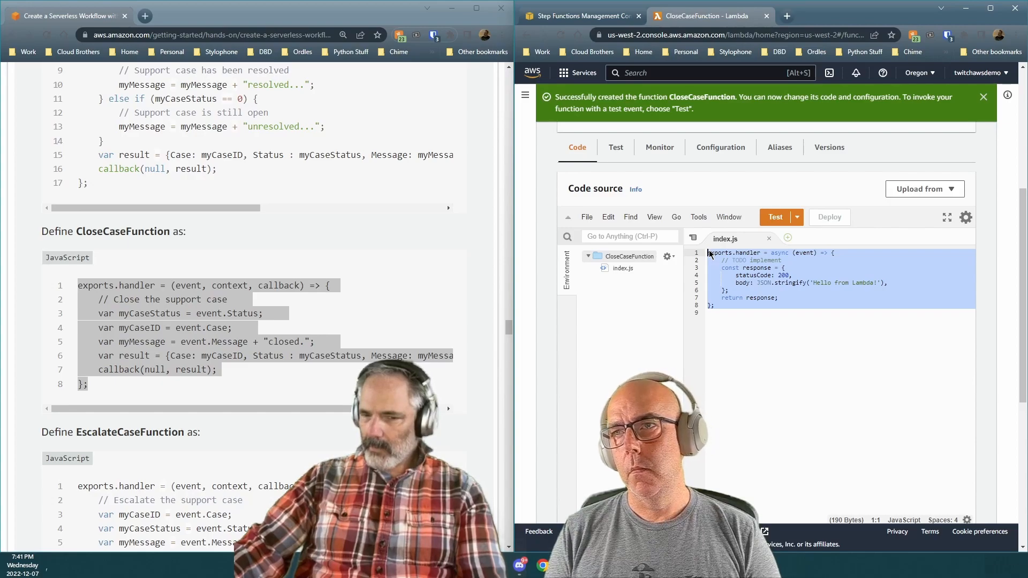
key(ctrl+v)
key(ctrl+s)
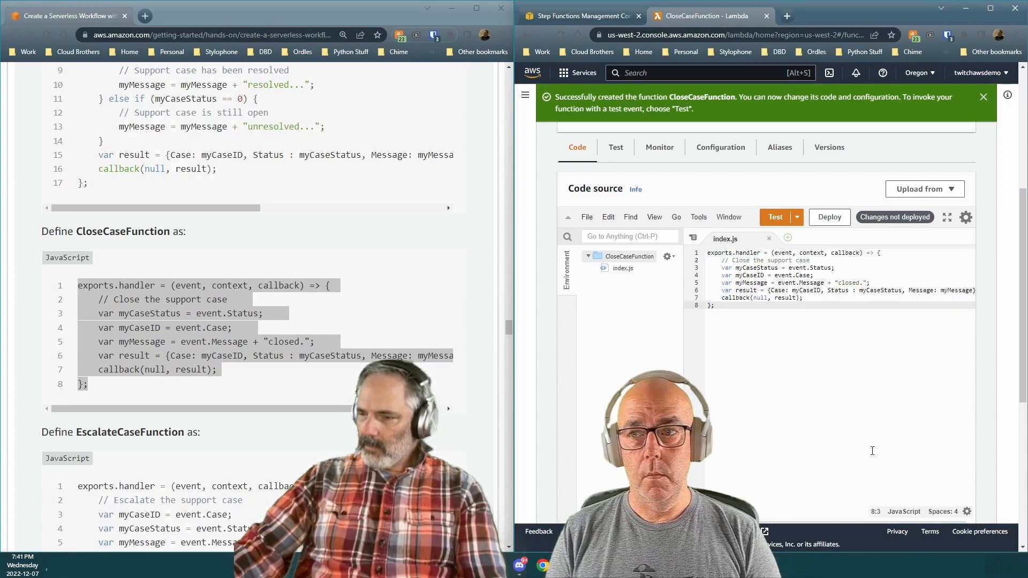
click(833, 221)
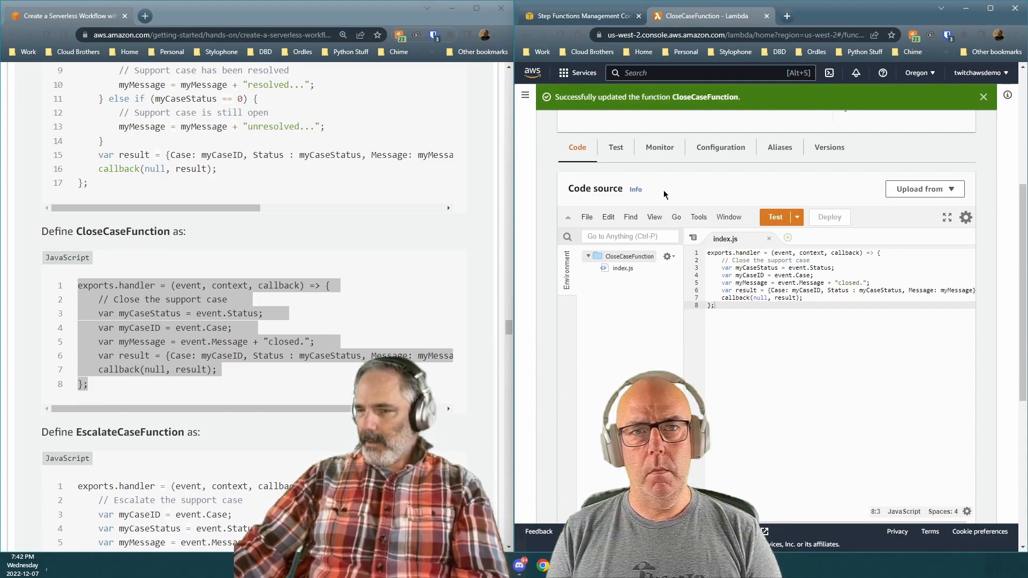
Step: Start another Lambda function from the functions list, using the tutorial's name EscalateCaseFunction and the Node.js 16.x runtime
scroll(811, 332, up, 5)
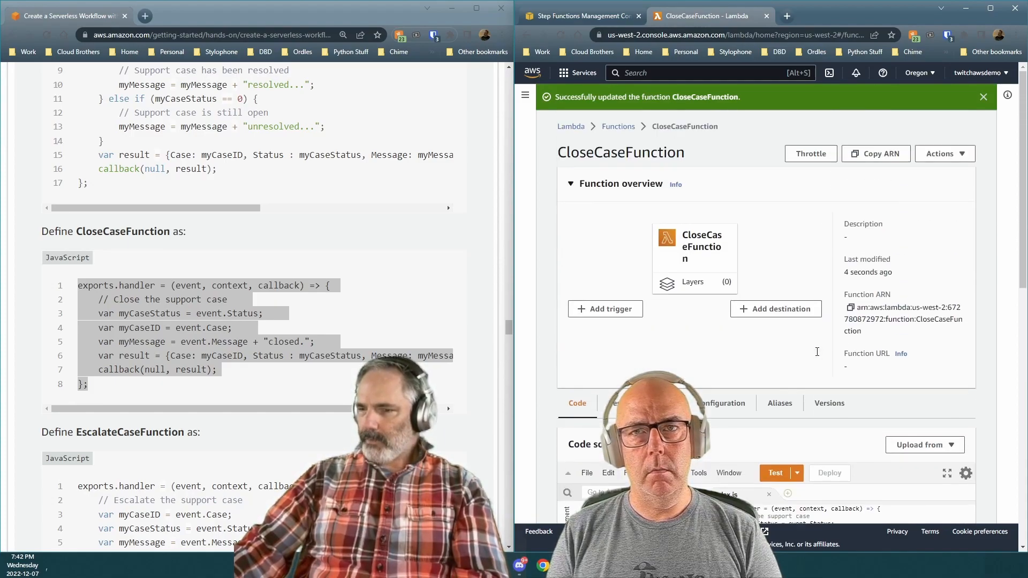
click(605, 128)
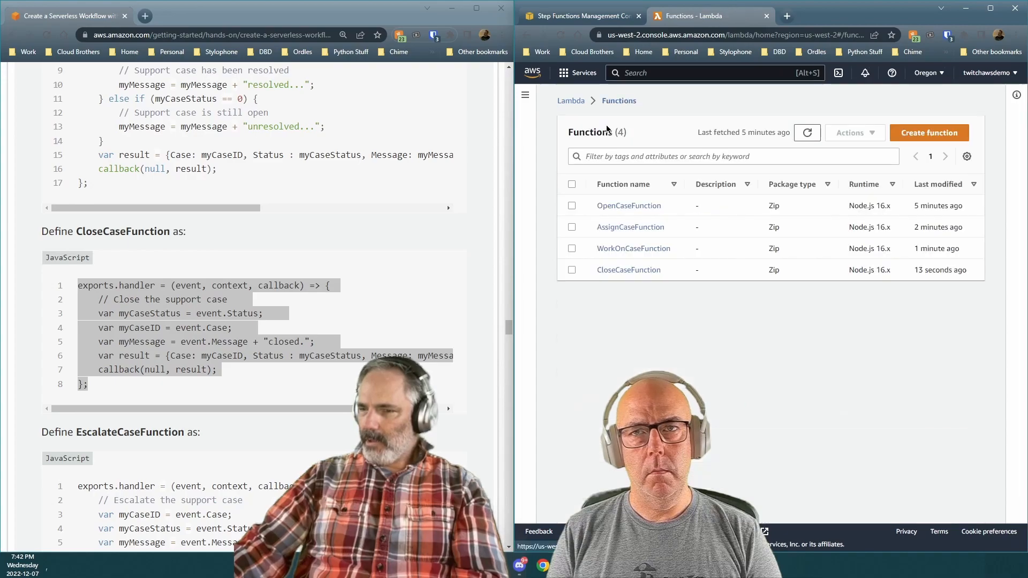
drag(82, 432, 168, 432)
click(76, 433)
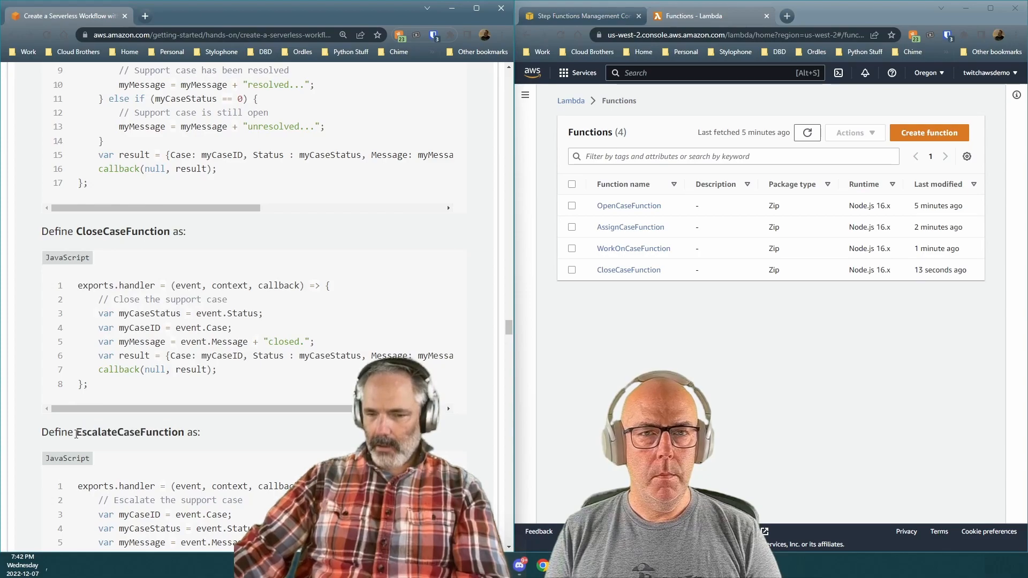
drag(77, 433, 173, 438)
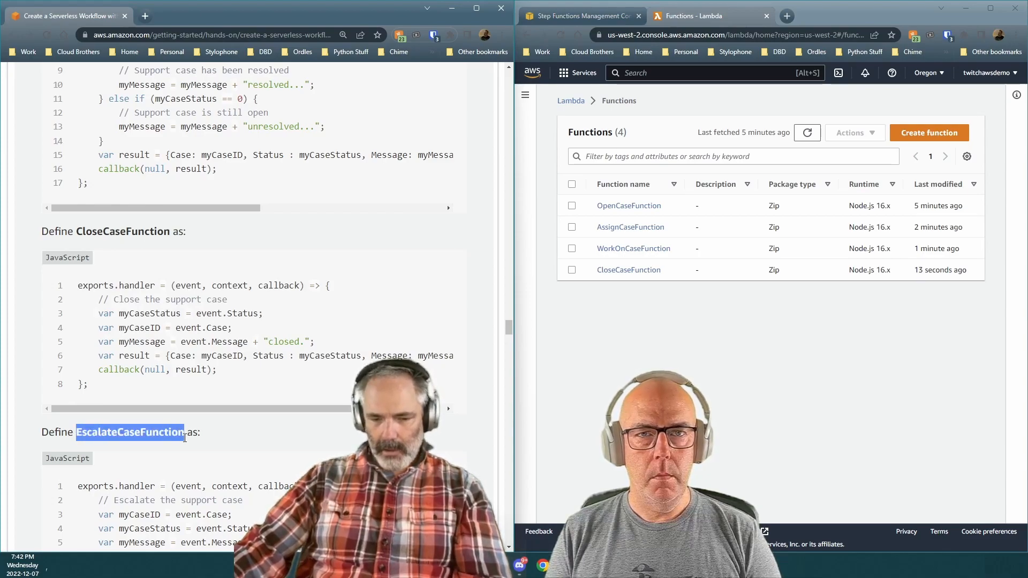
click(929, 133)
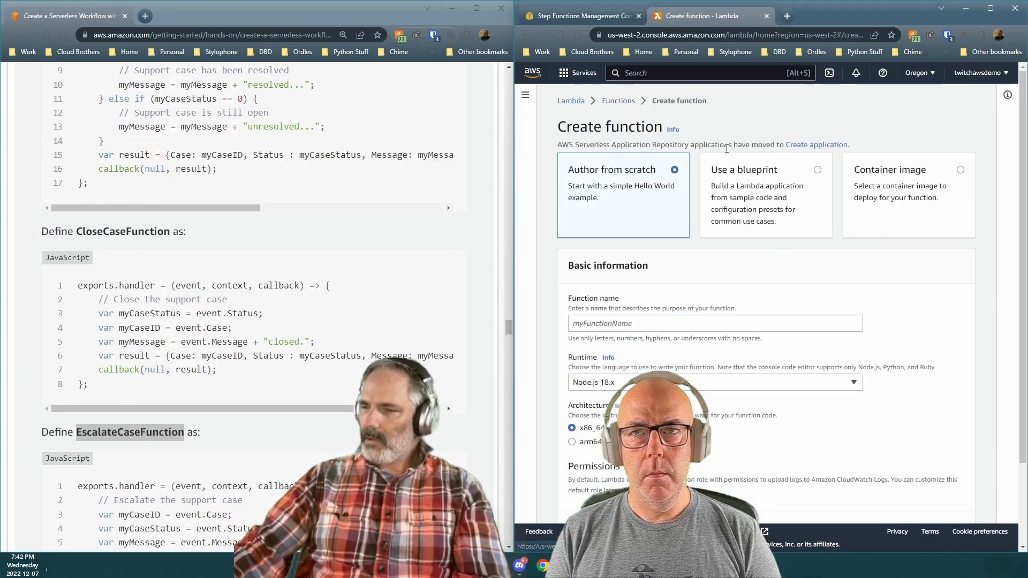
click(641, 324)
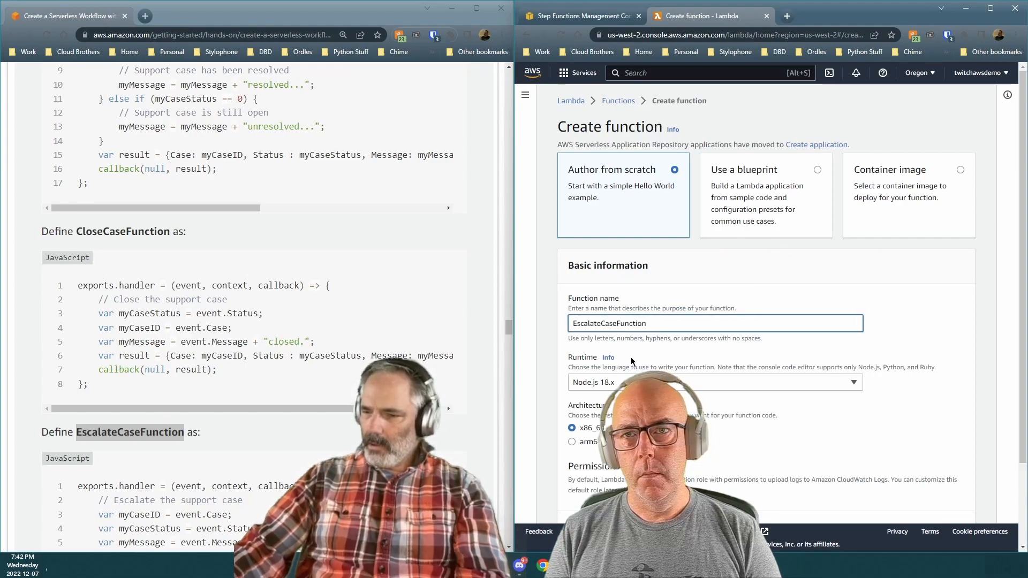
scroll(632, 361, down, 2)
click(635, 284)
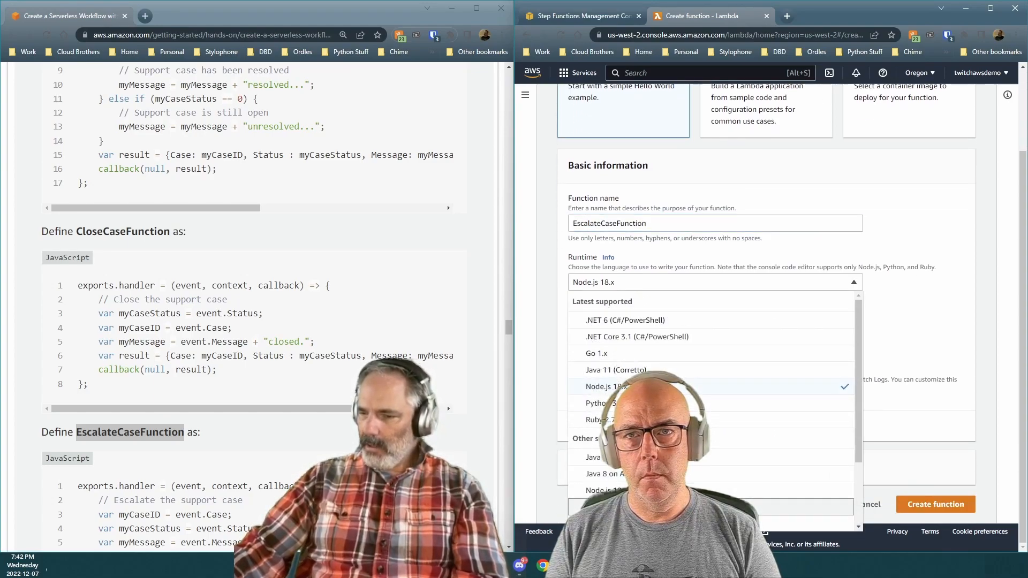
click(631, 523)
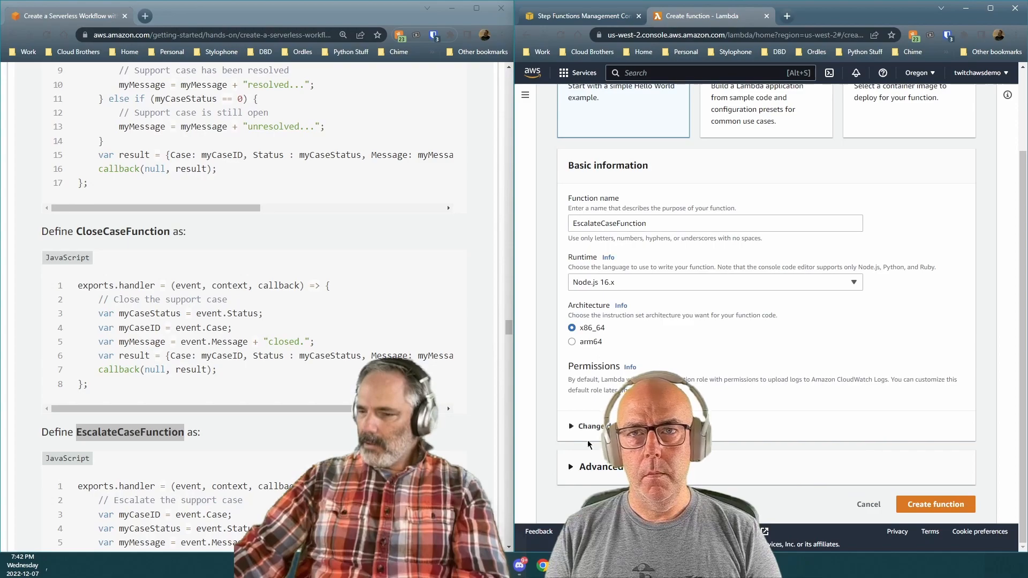
Step: Set EscalateCaseFunction's execution role to the existing lambda_basic_execution role and create the function
click(574, 427)
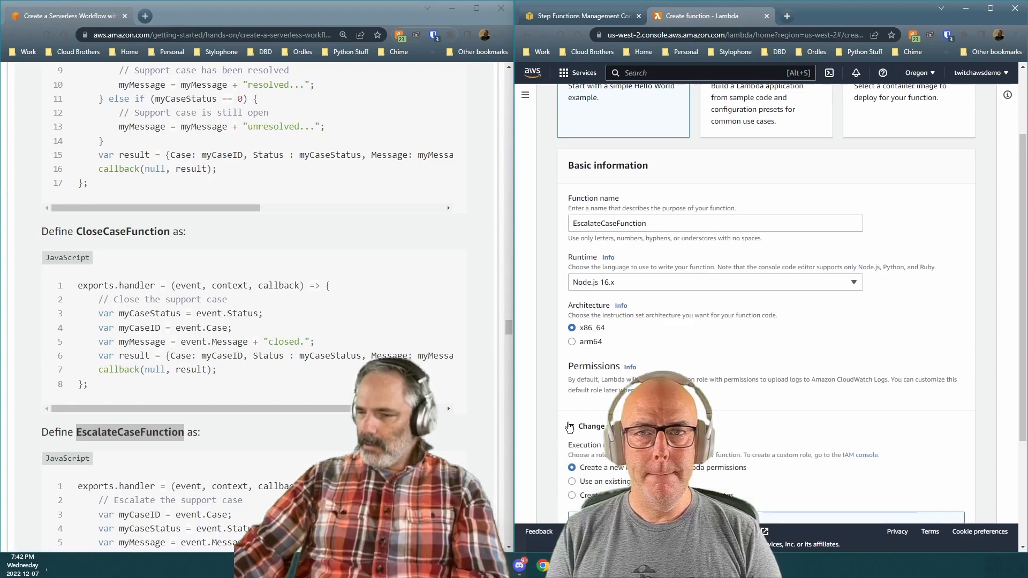
scroll(583, 375, down, 3)
click(588, 328)
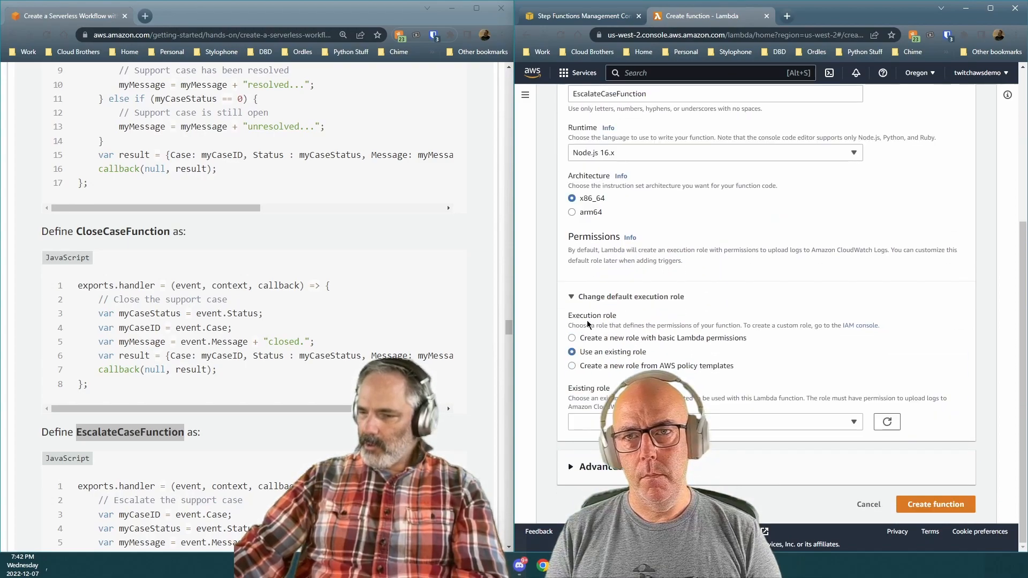
click(735, 426)
click(739, 404)
scroll(887, 468, down, 1)
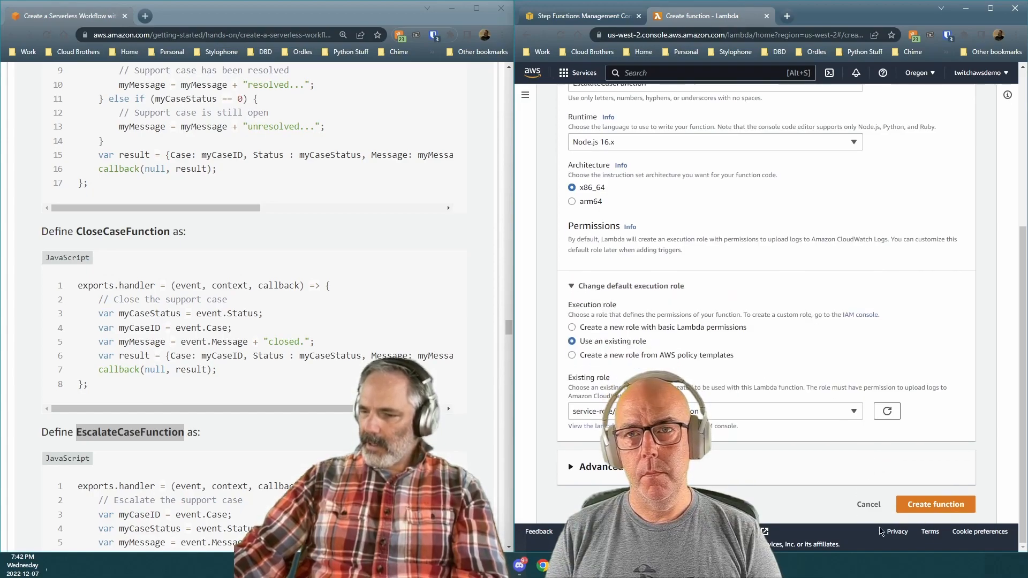
click(928, 506)
Step: Replace the default code in EscalateCaseFunction's index.js with the tutorial's EscalateCaseFunction handler and deploy it
scroll(268, 375, down, 4)
drag(138, 382, 62, 269)
key(ctrl+c)
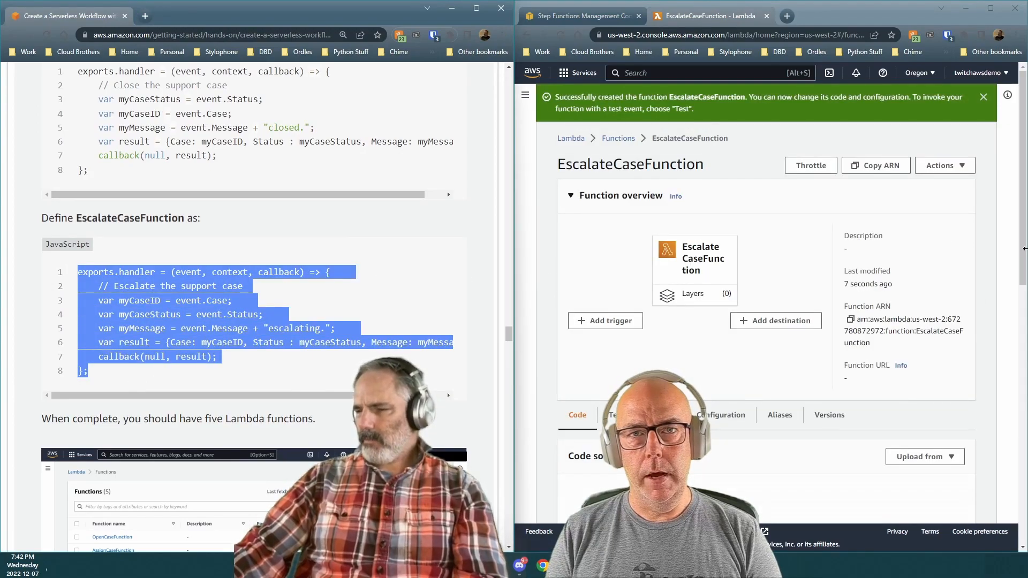
scroll(939, 282, down, 3)
click(705, 359)
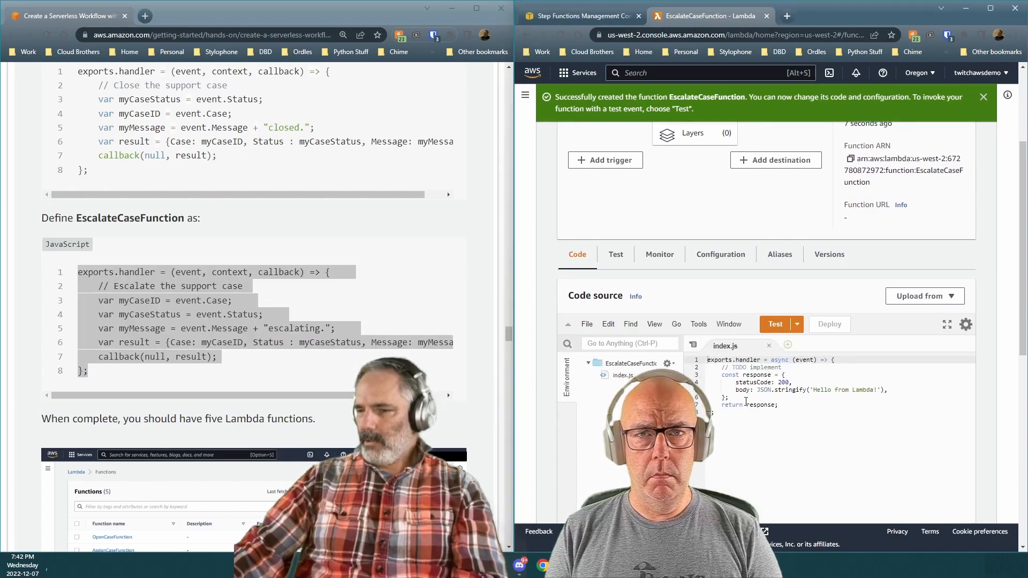
key(ctrl+a)
key(ctrl+v)
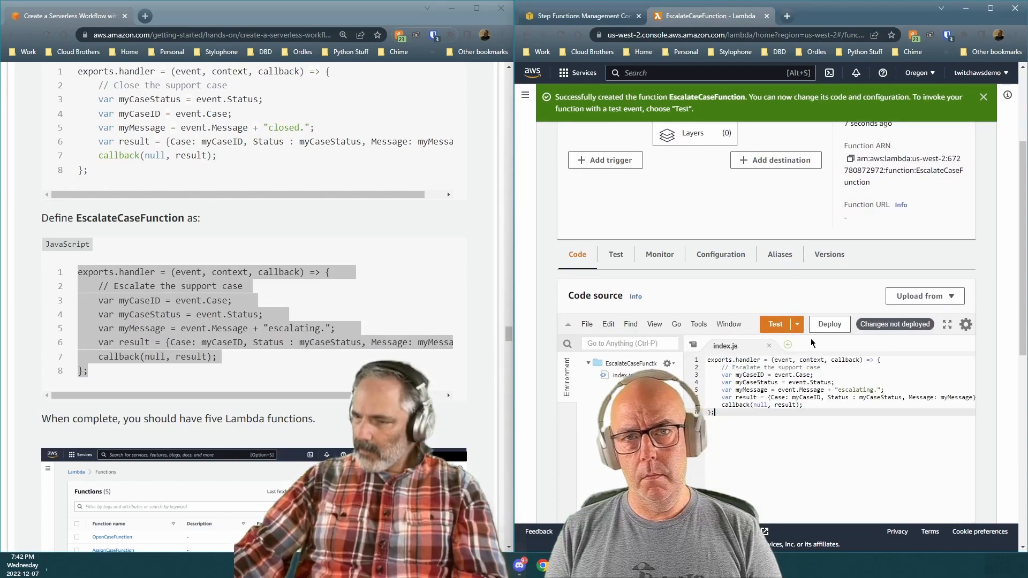
click(832, 328)
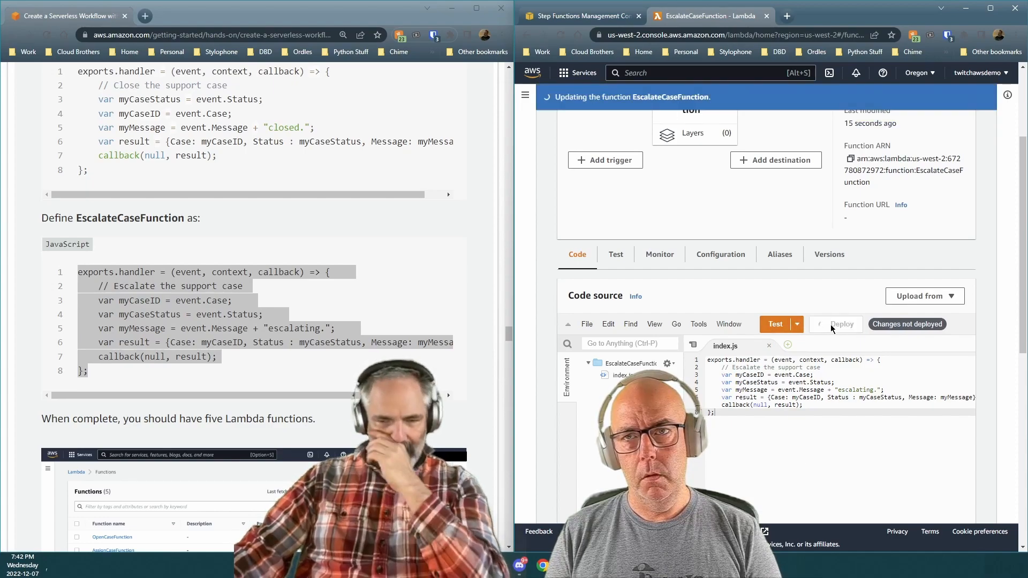
Step: Follow the tutorial to Step 4 and open CallCenterStateMachine for editing from the Step Functions state machines list
scroll(374, 341, down, 4)
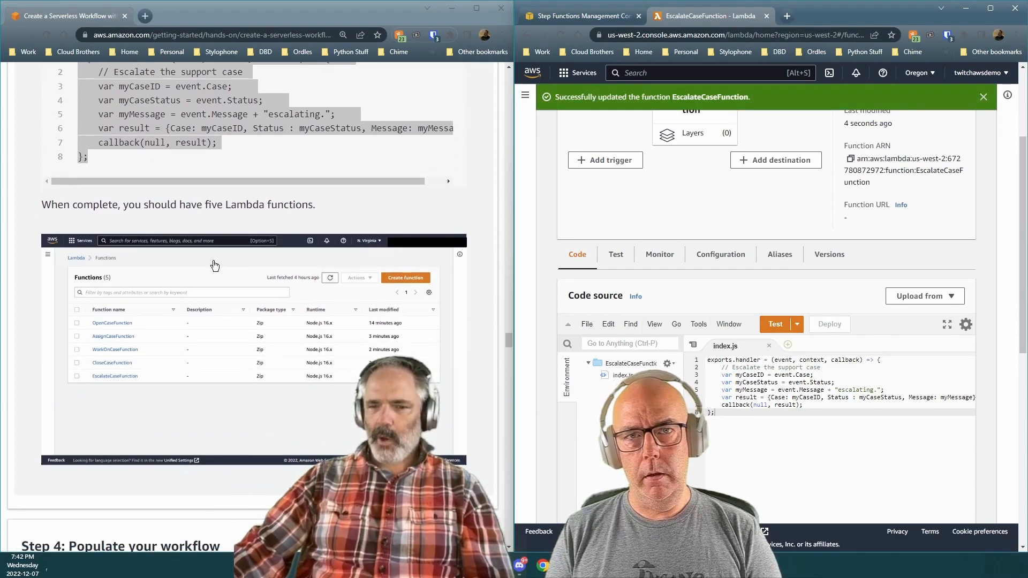
scroll(121, 207, down, 1)
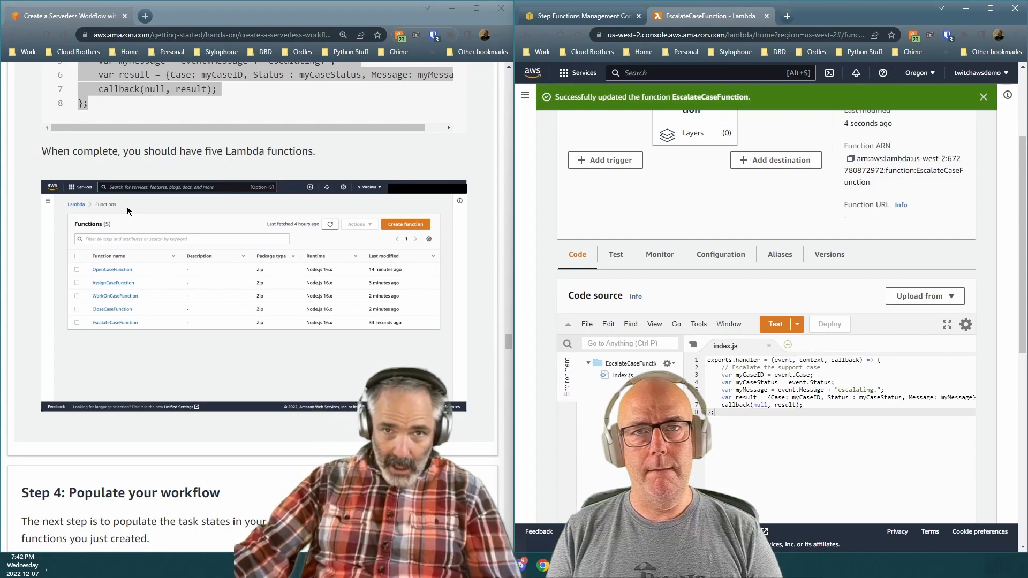
scroll(159, 372, down, 5)
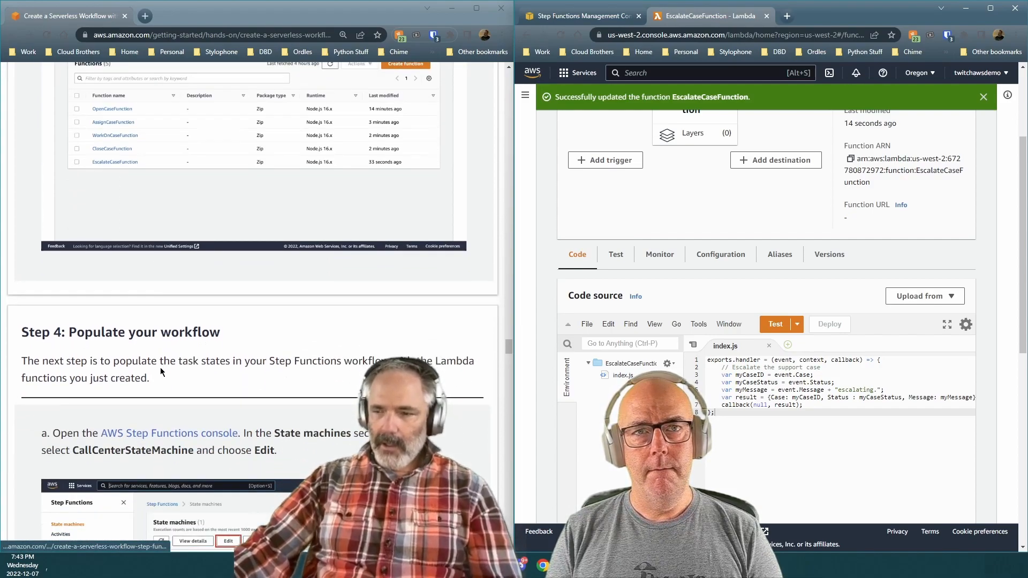
scroll(627, 345, down, 2)
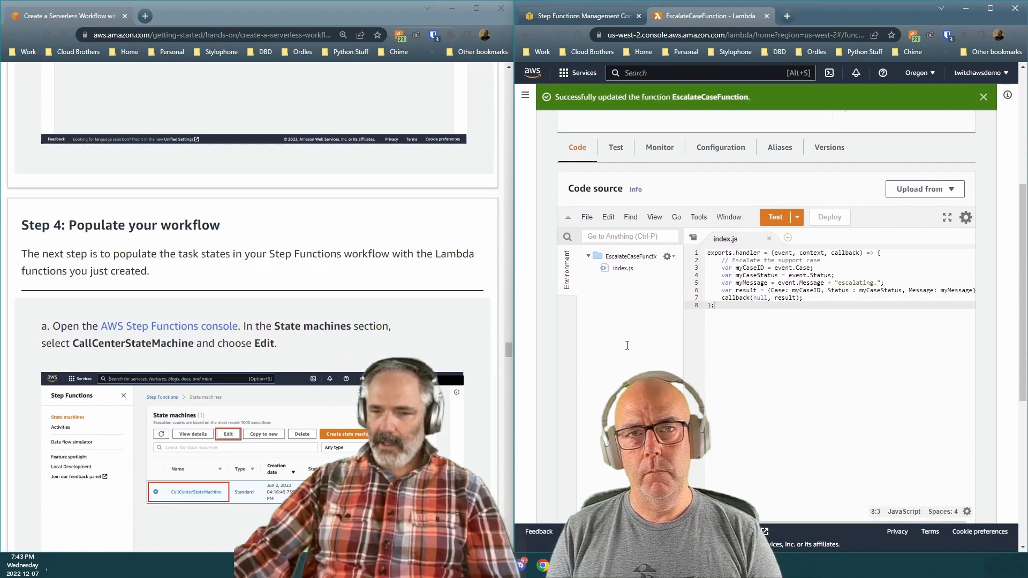
click(576, 16)
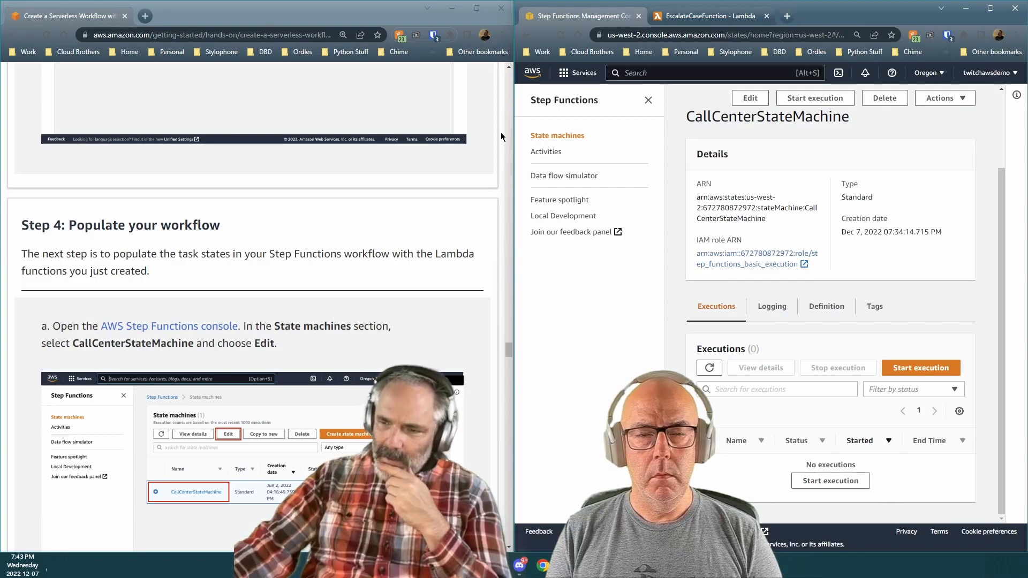
click(559, 138)
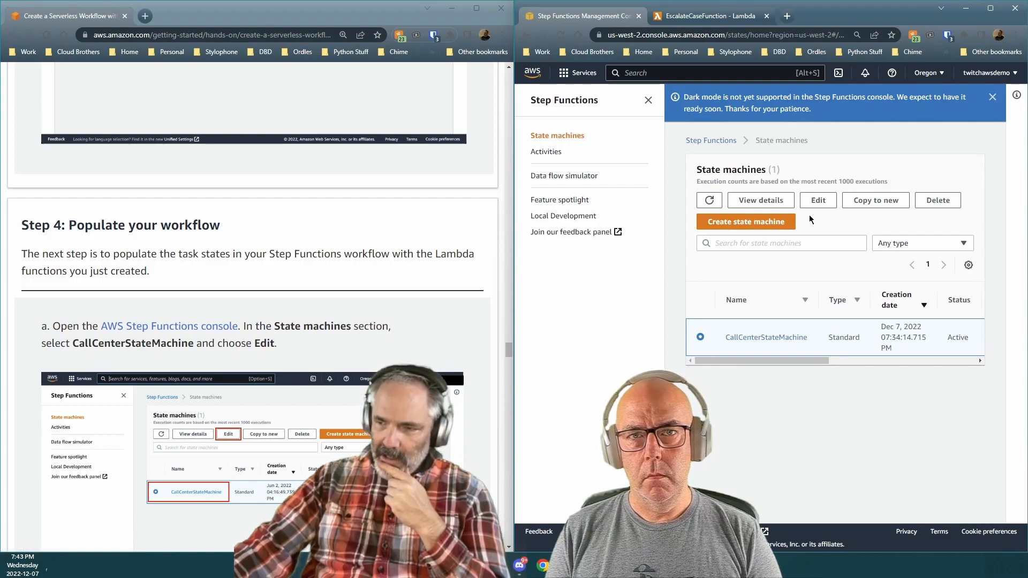
scroll(428, 287, down, 4)
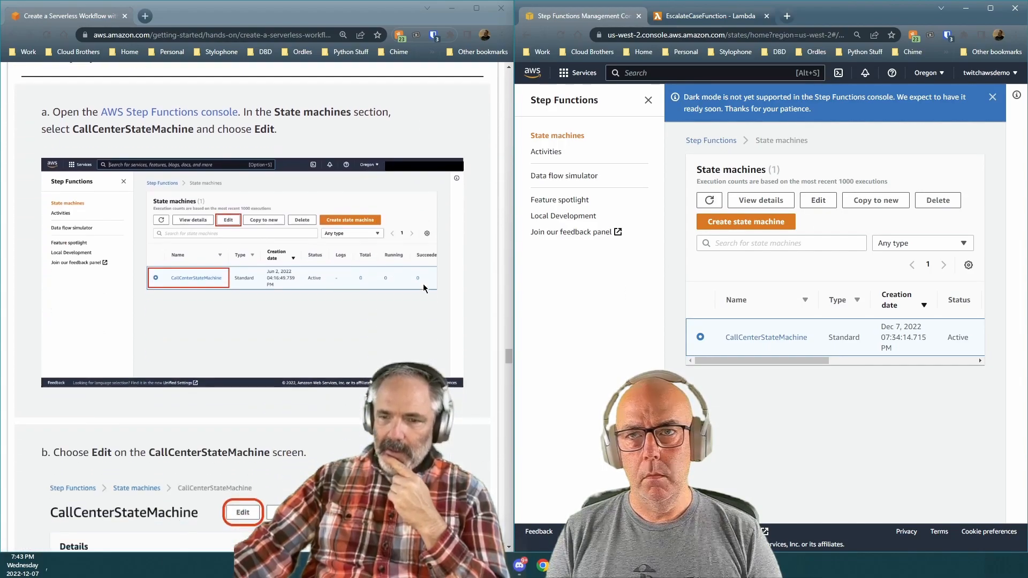
click(814, 200)
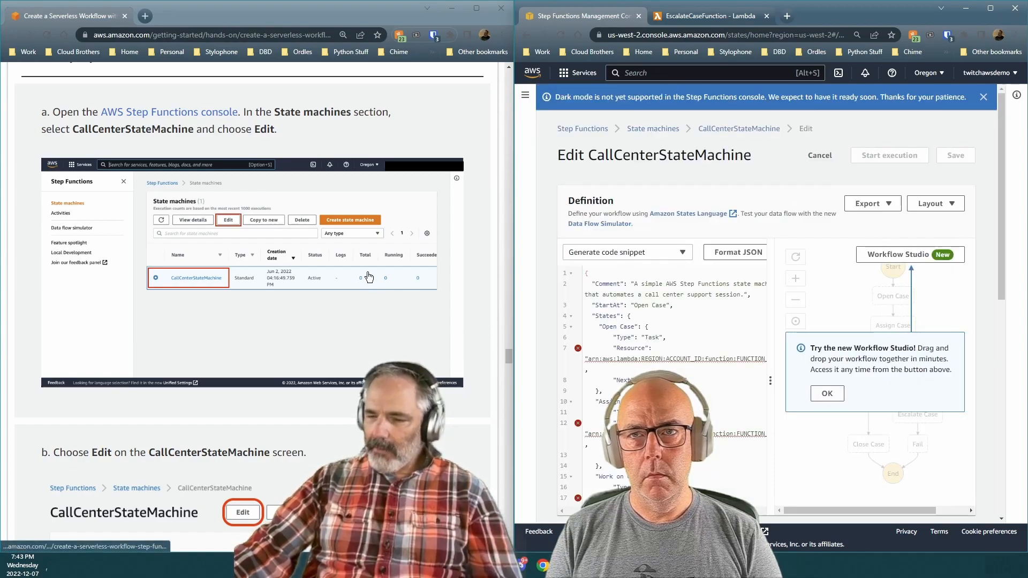
Step: Review the tutorial's instructions for replacing the Open Case ARN and examine the Resource lines in the state machine definition
scroll(363, 288, down, 5)
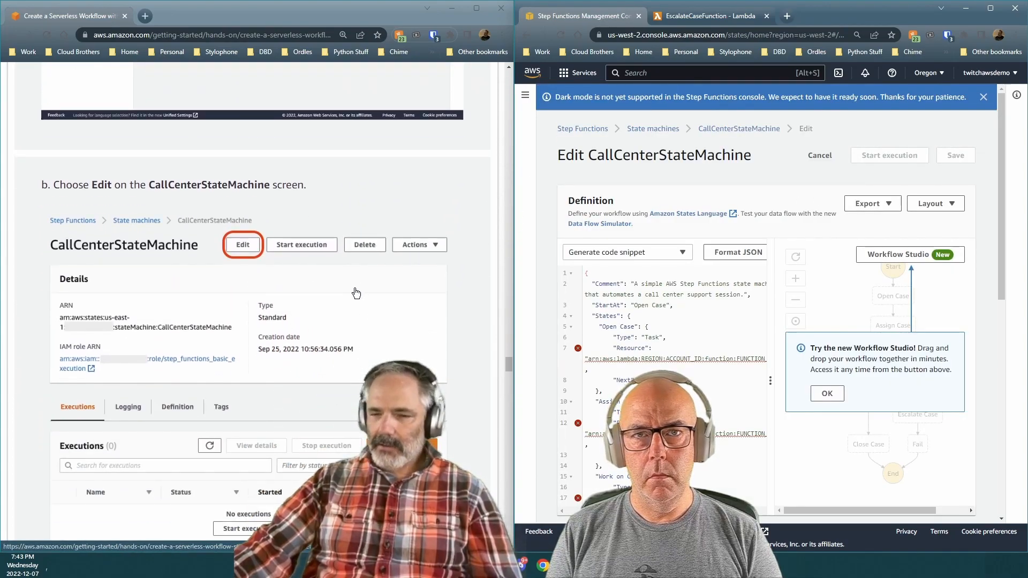
scroll(356, 293, down, 1)
scroll(356, 292, down, 2)
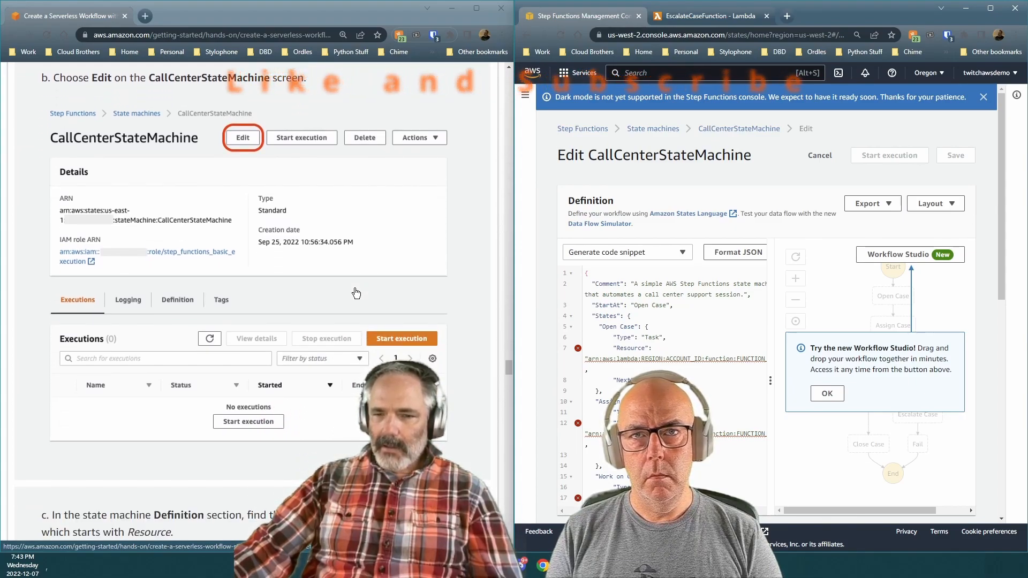
scroll(346, 260, down, 5)
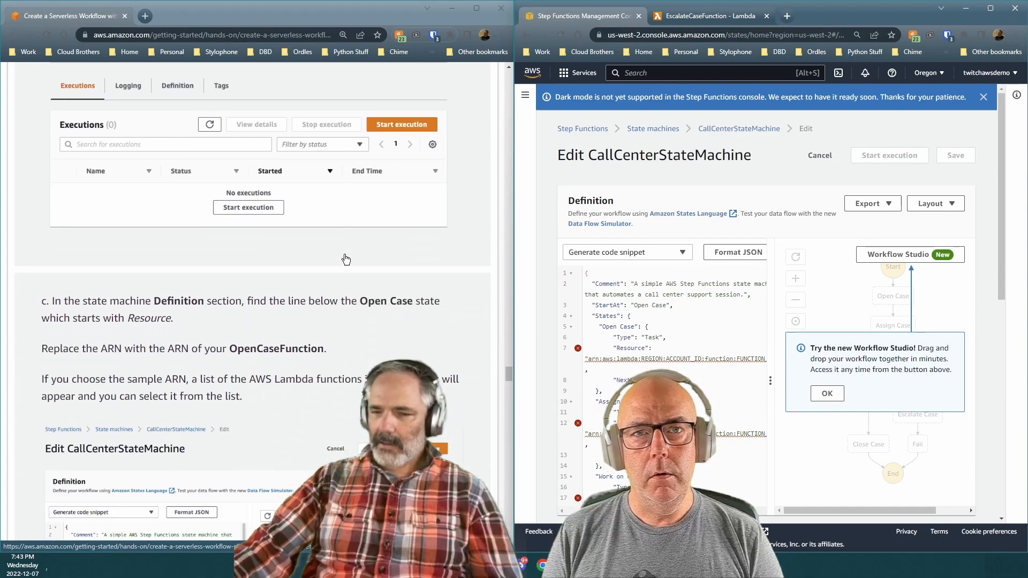
scroll(346, 260, down, 2)
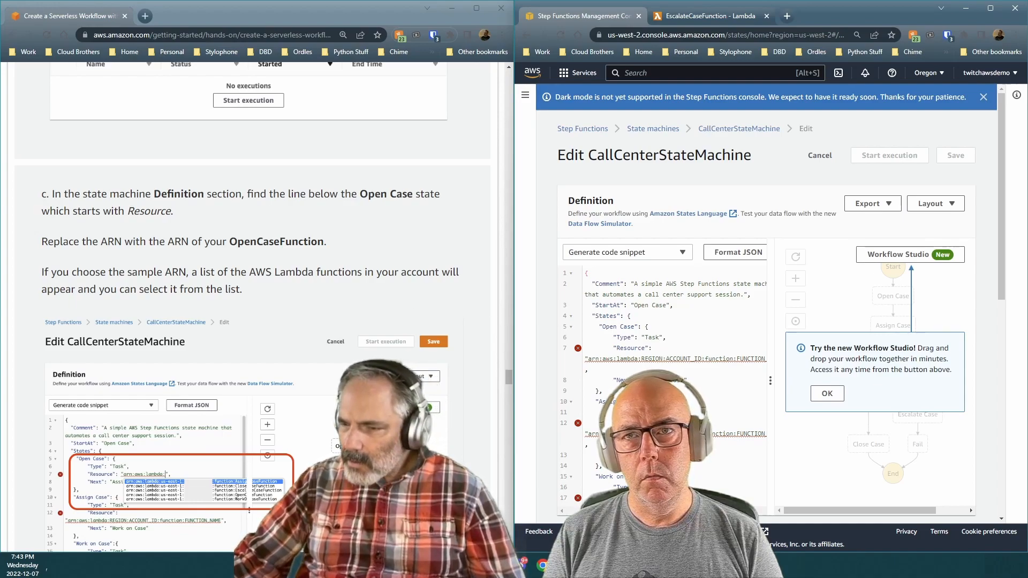
scroll(664, 391, down, 9)
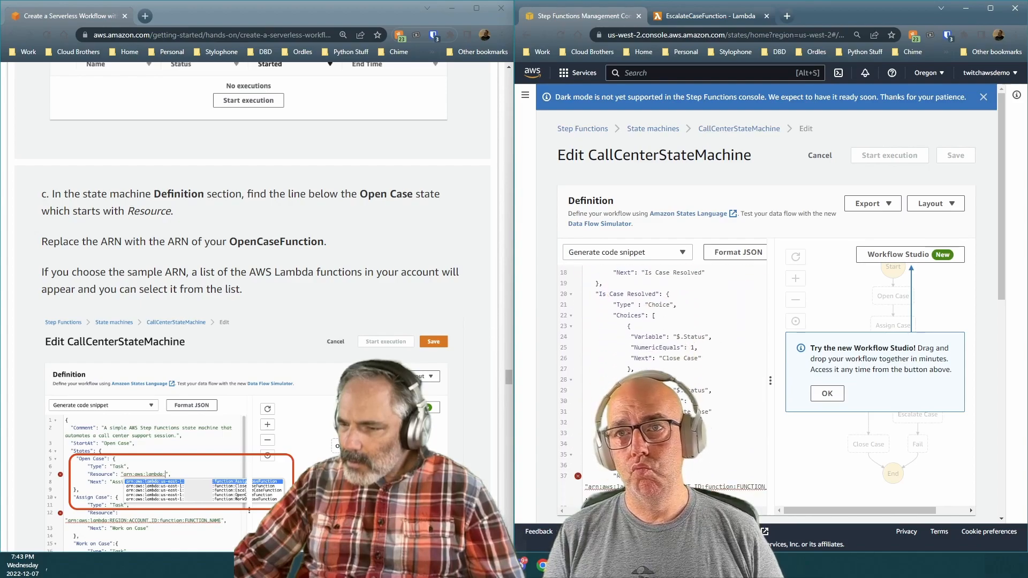
scroll(664, 386, up, 4)
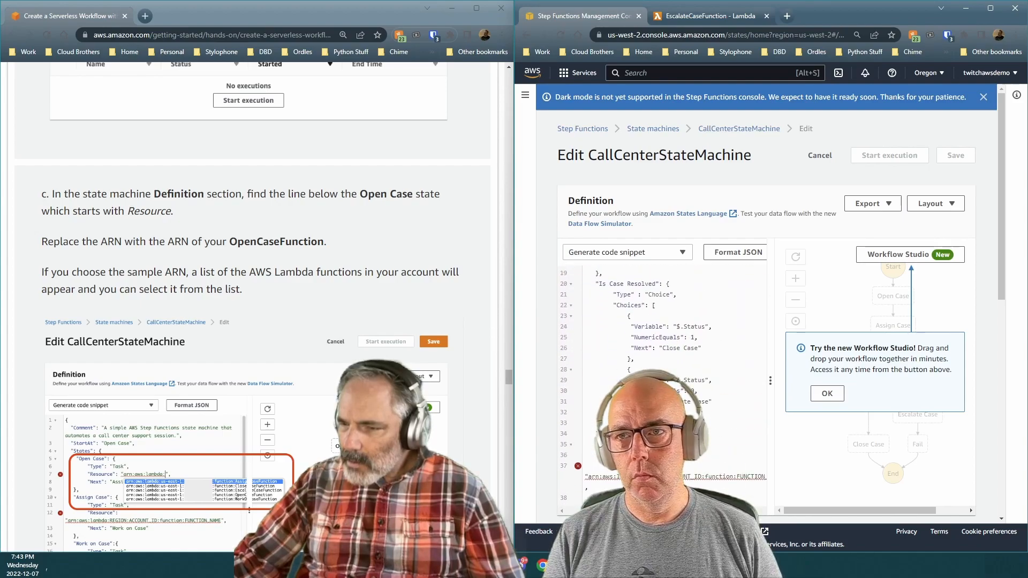
scroll(664, 375, up, 2)
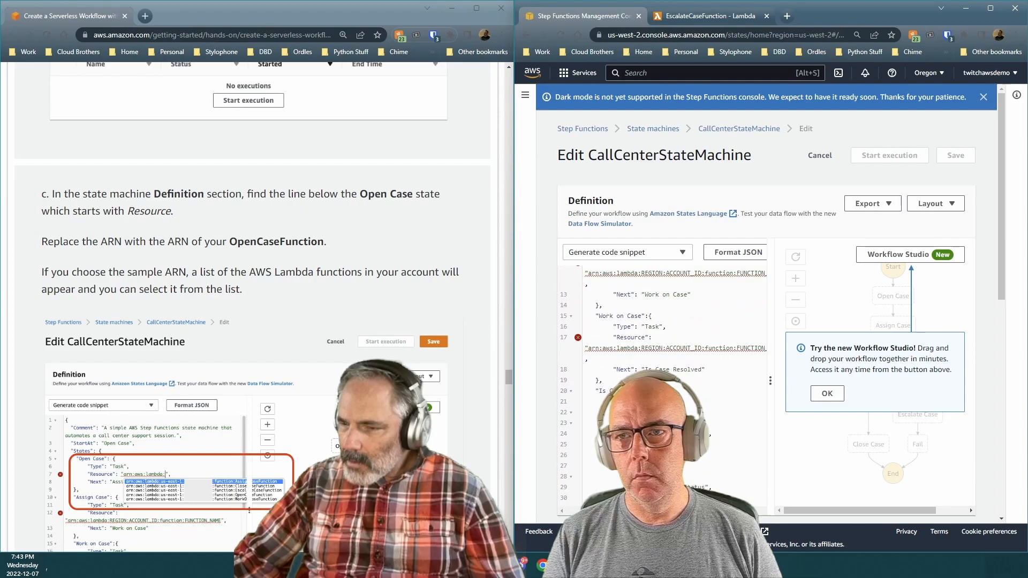
scroll(664, 375, up, 2)
scroll(664, 374, up, 3)
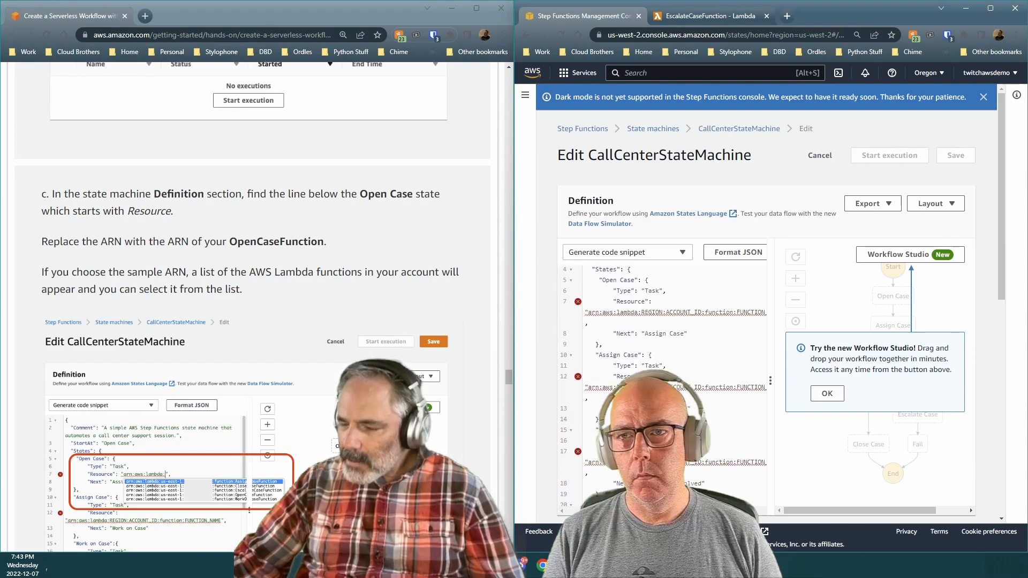
drag(599, 326, 663, 325)
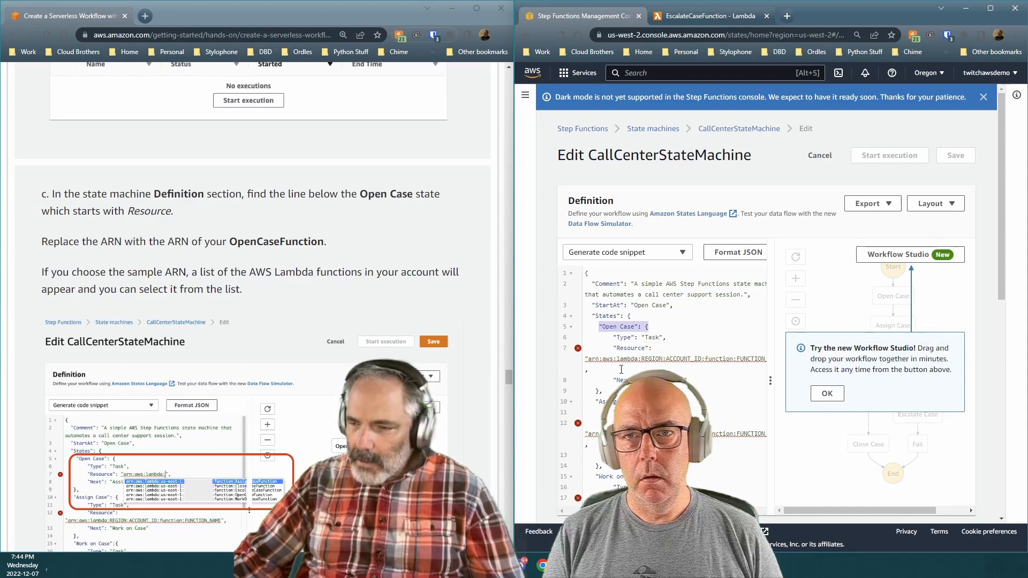
scroll(262, 437, down, 2)
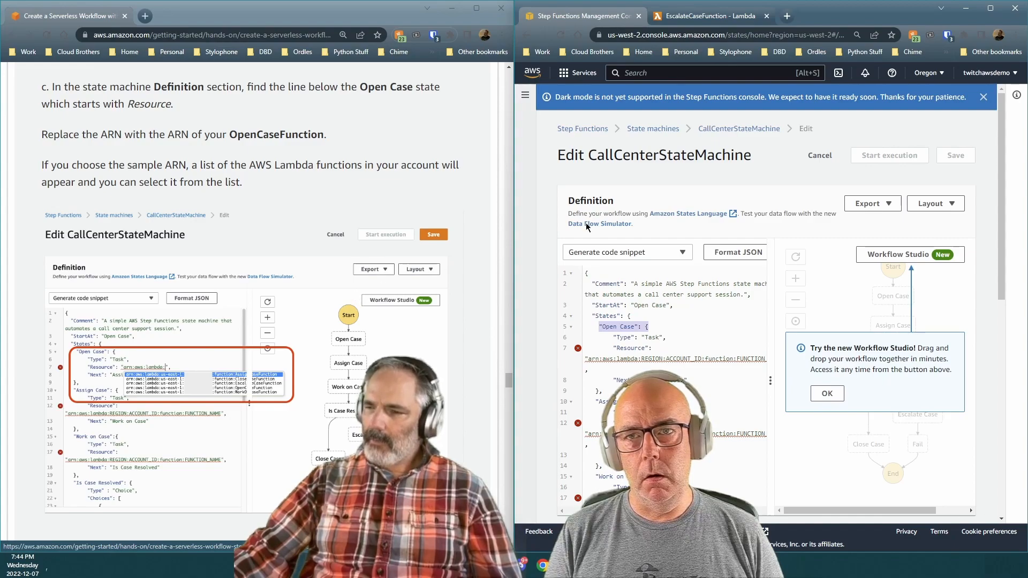
Step: Open OpenCaseFunction from the Lambda functions list and copy its ARN
click(700, 18)
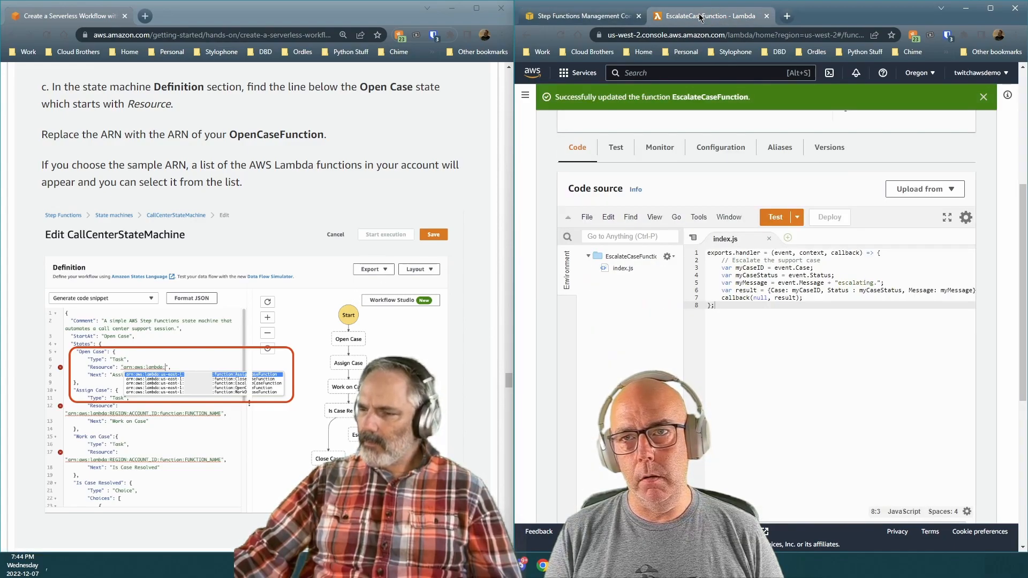
scroll(780, 265, up, 5)
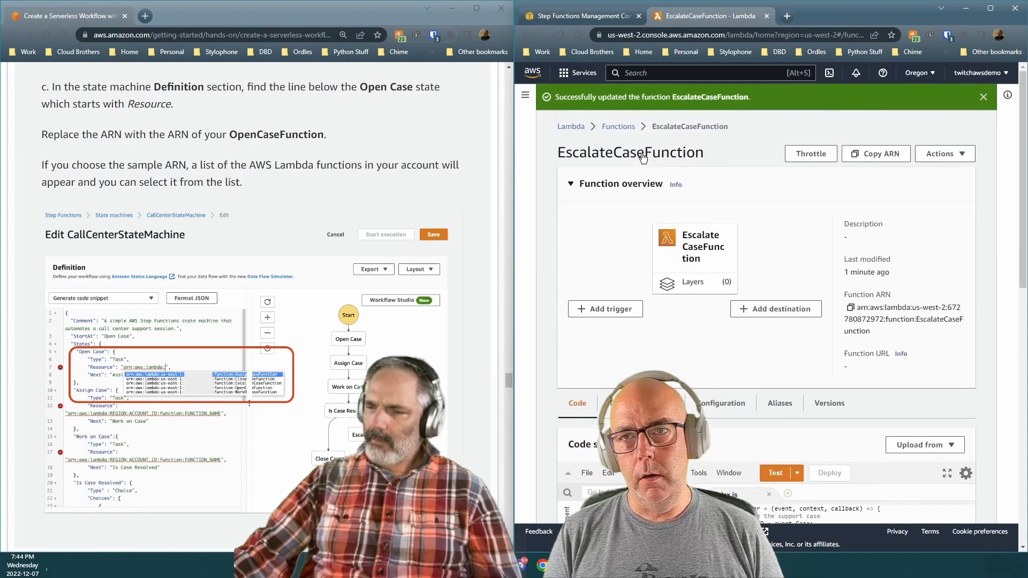
click(613, 127)
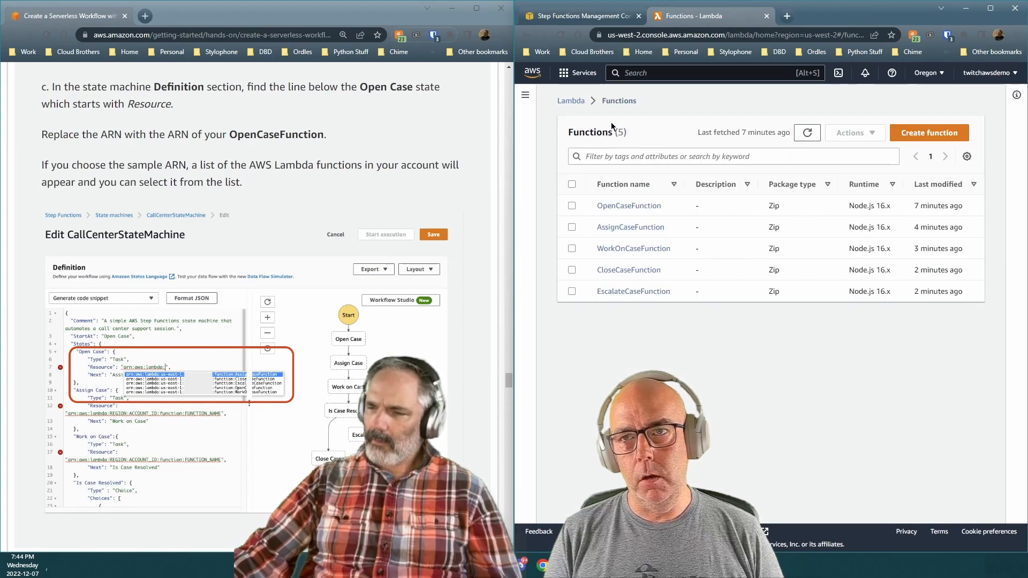
click(637, 206)
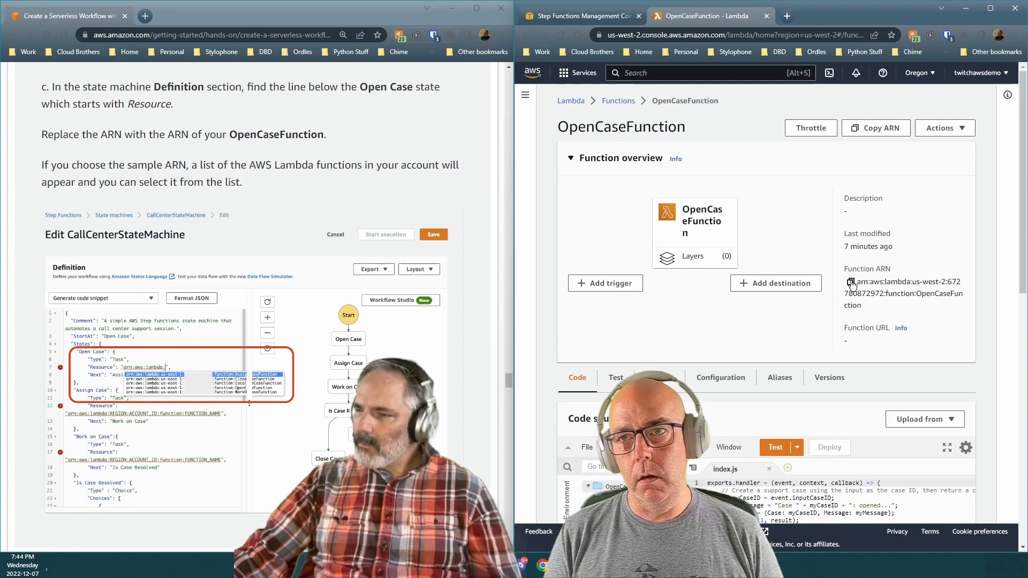
click(869, 129)
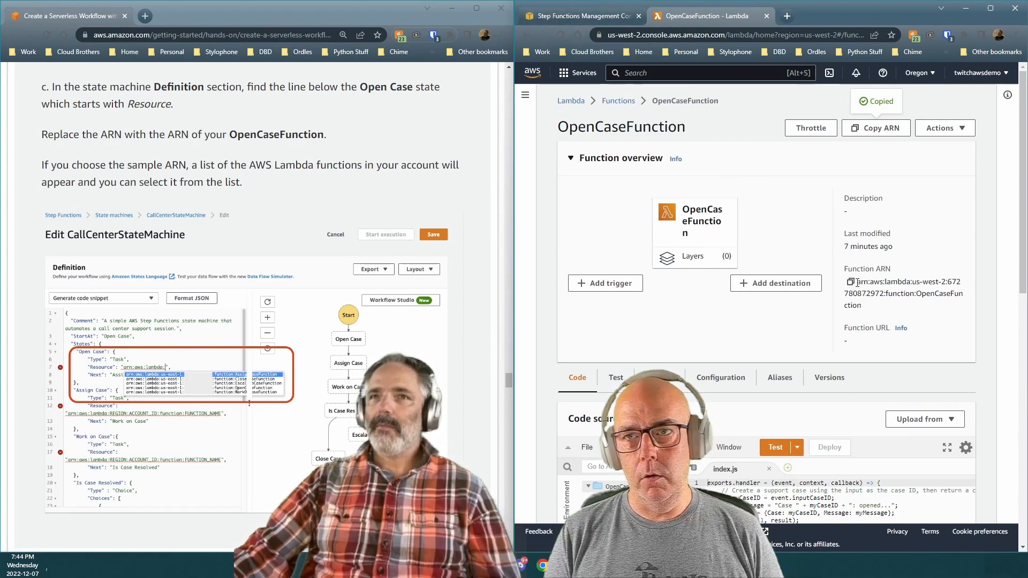
Step: Replace the placeholder ARN in the Open Case state's Resource line with the copied OpenCaseFunction ARN, keeping it enclosed in quotation marks
click(584, 16)
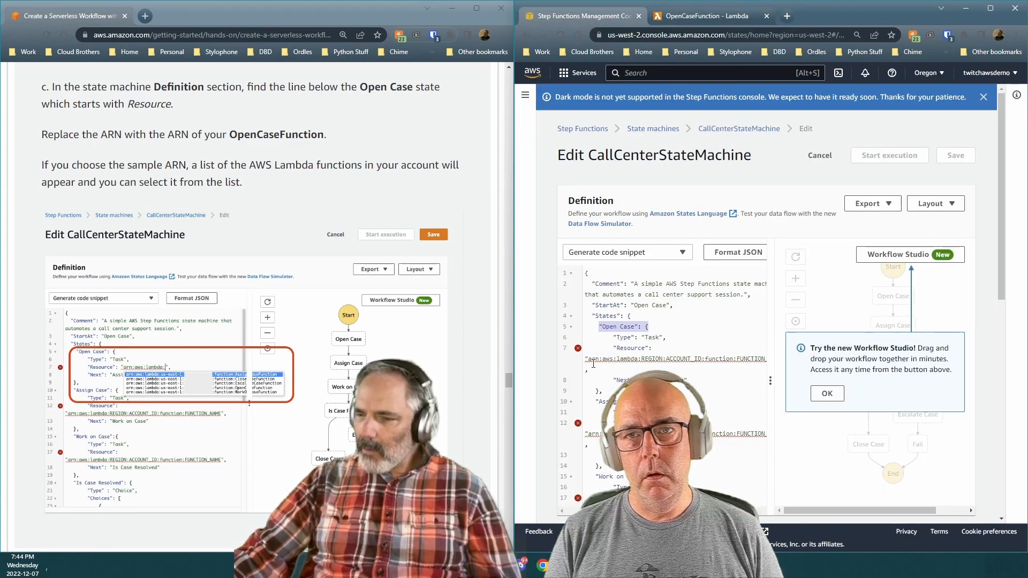
drag(591, 360, 803, 362)
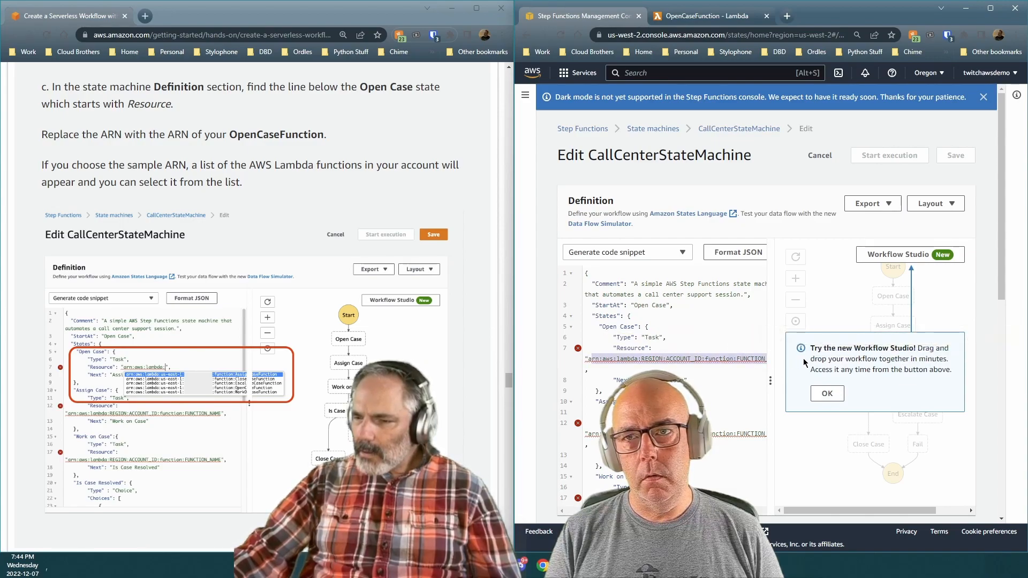
click(658, 351)
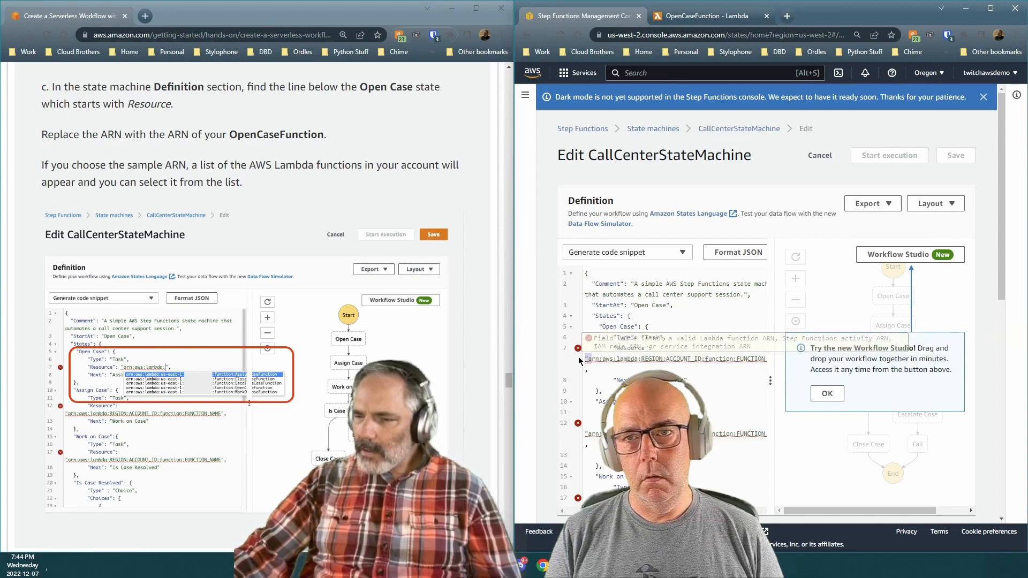
drag(589, 360, 769, 359)
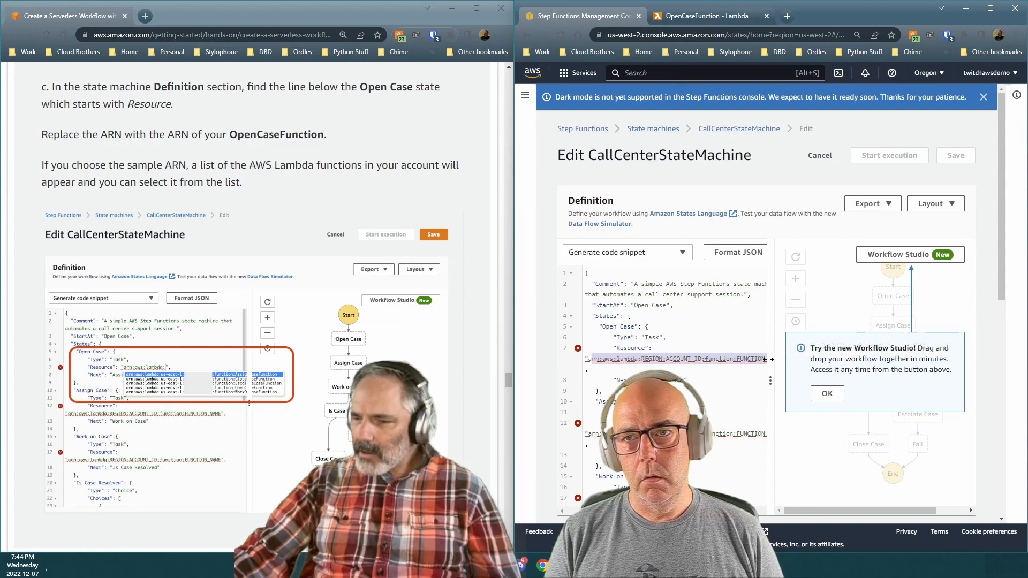
drag(589, 359, 788, 362)
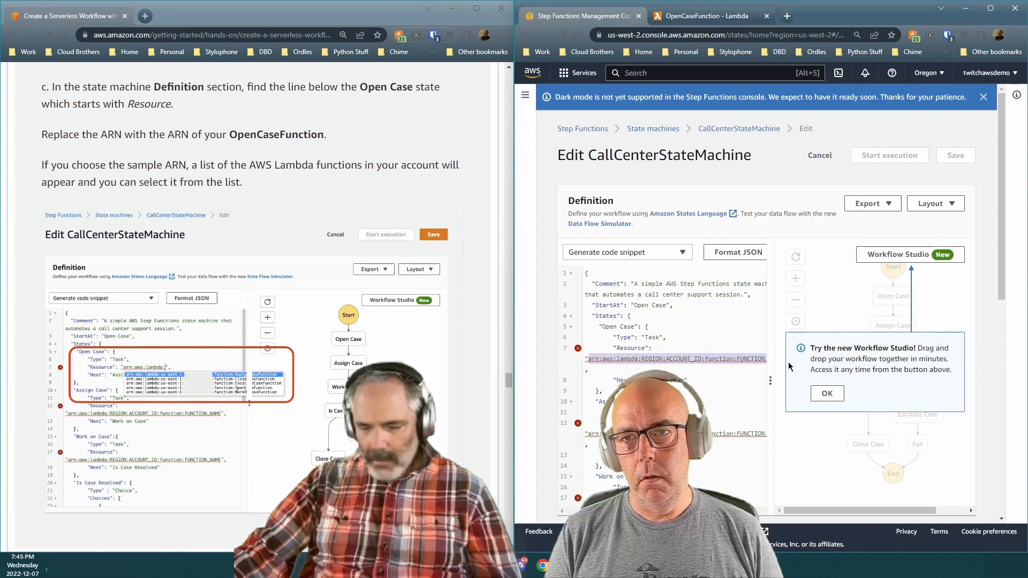
key(ctrl+v)
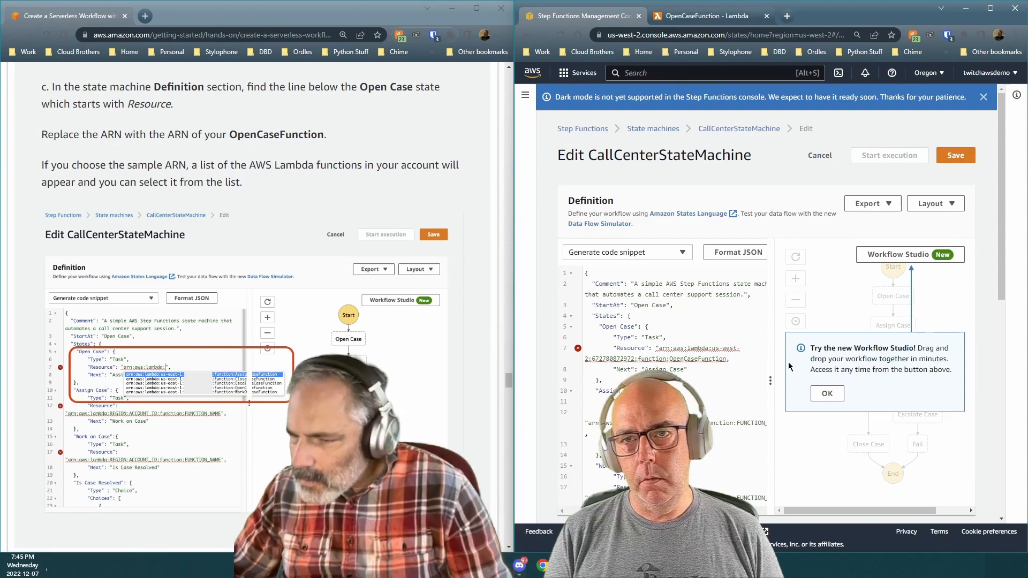
text(")
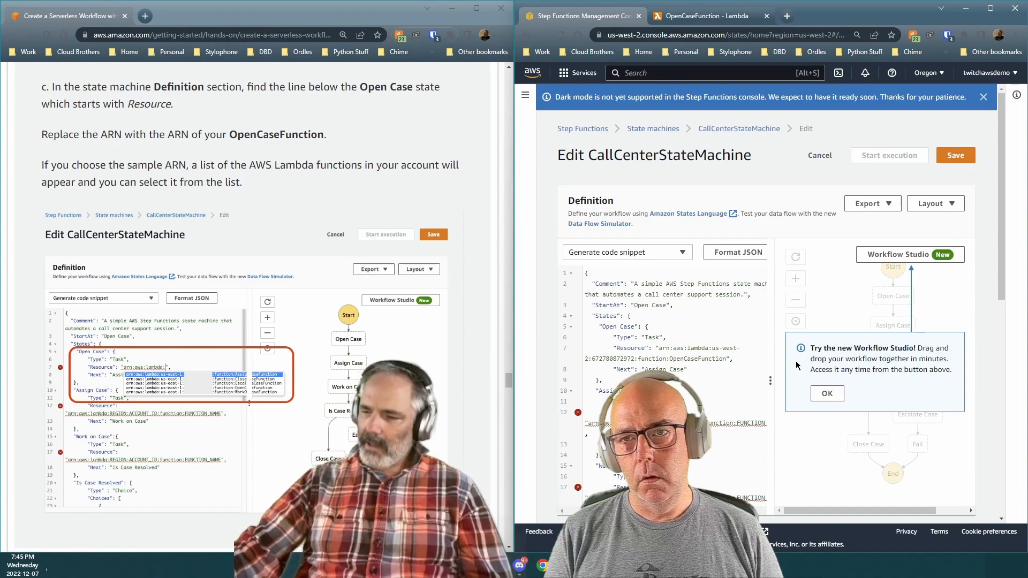
Step: Check the tutorial's next instruction, copy AssignCaseFunction's ARN from Lambda, and return to the CallCenterStateMachine definition
scroll(127, 396, down, 1)
scroll(127, 396, down, 6)
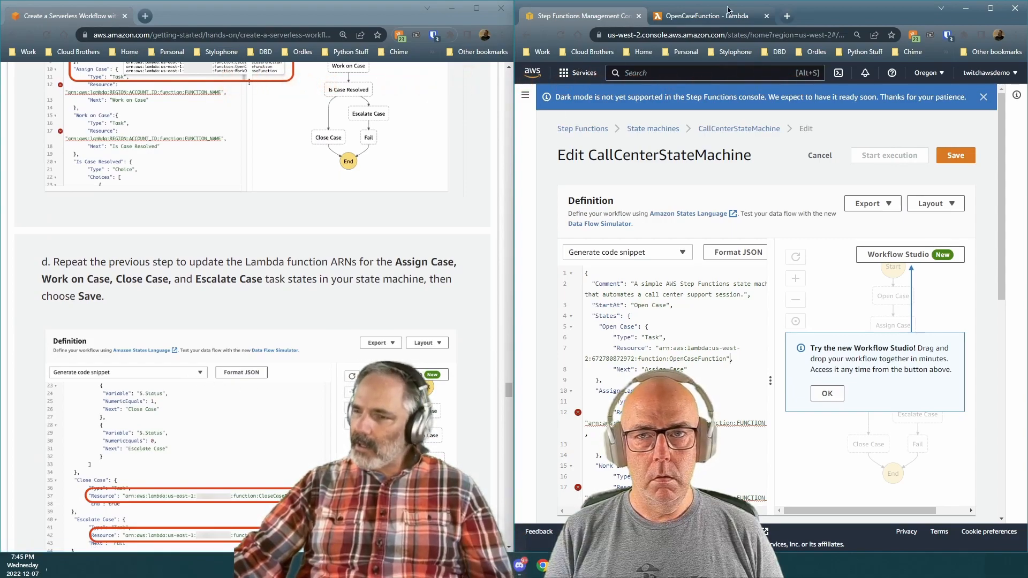
click(707, 16)
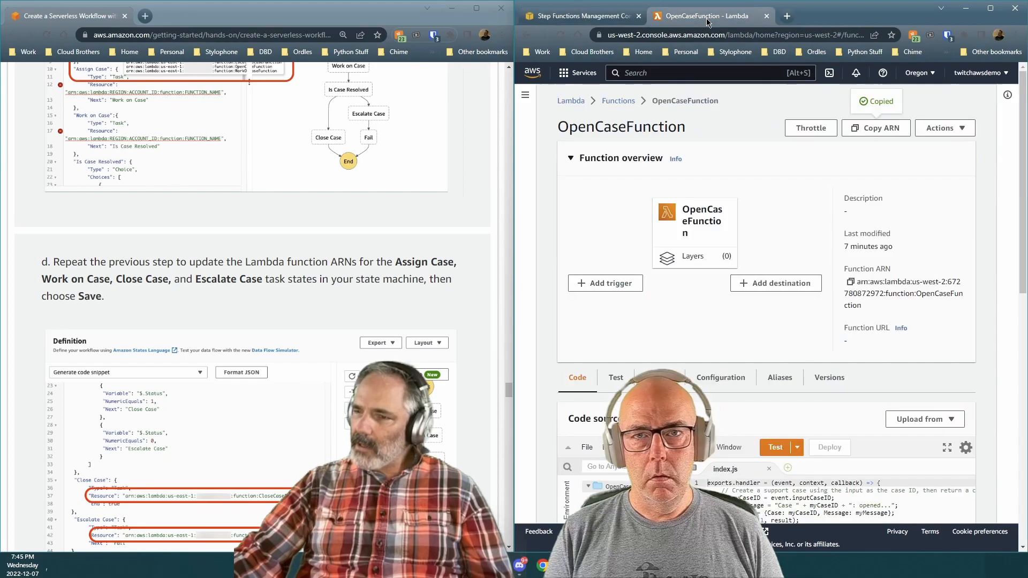
click(623, 100)
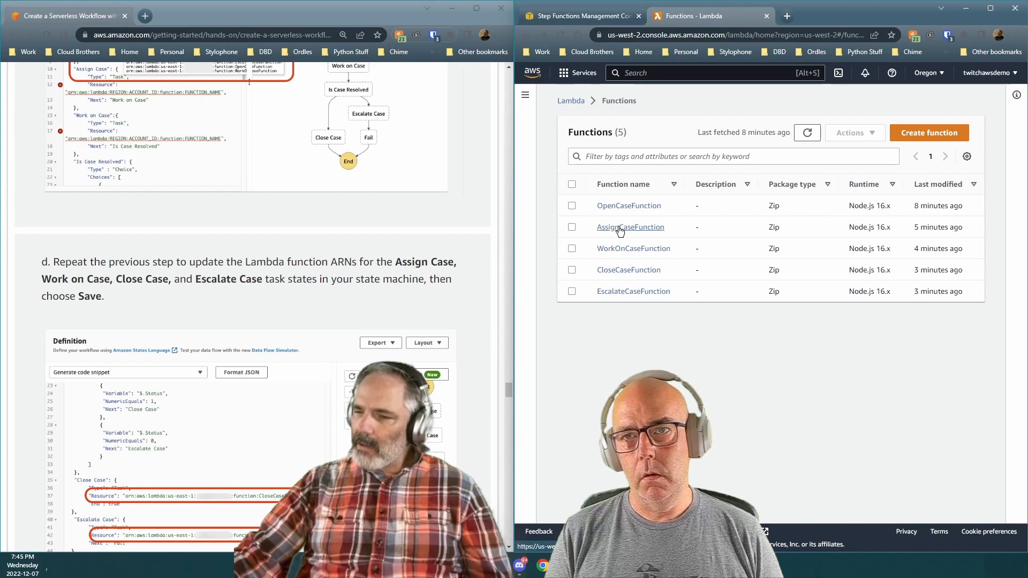
click(620, 227)
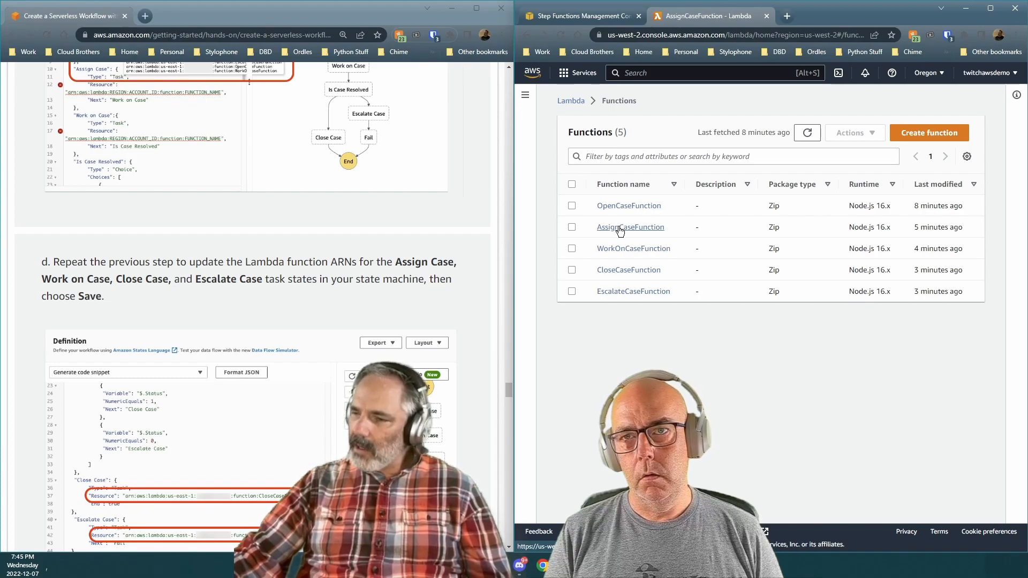
click(884, 131)
click(589, 17)
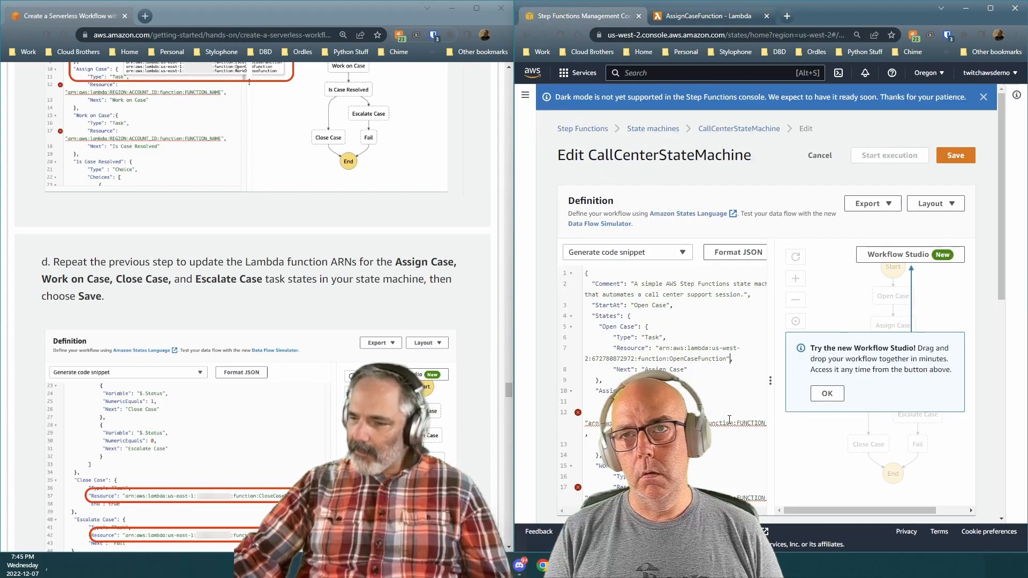
Step: Replace the placeholder ARN in the Assign Case state's Resource line with the copied AssignCaseFunction ARN and remove the leftover placeholder characters
drag(587, 423, 777, 428)
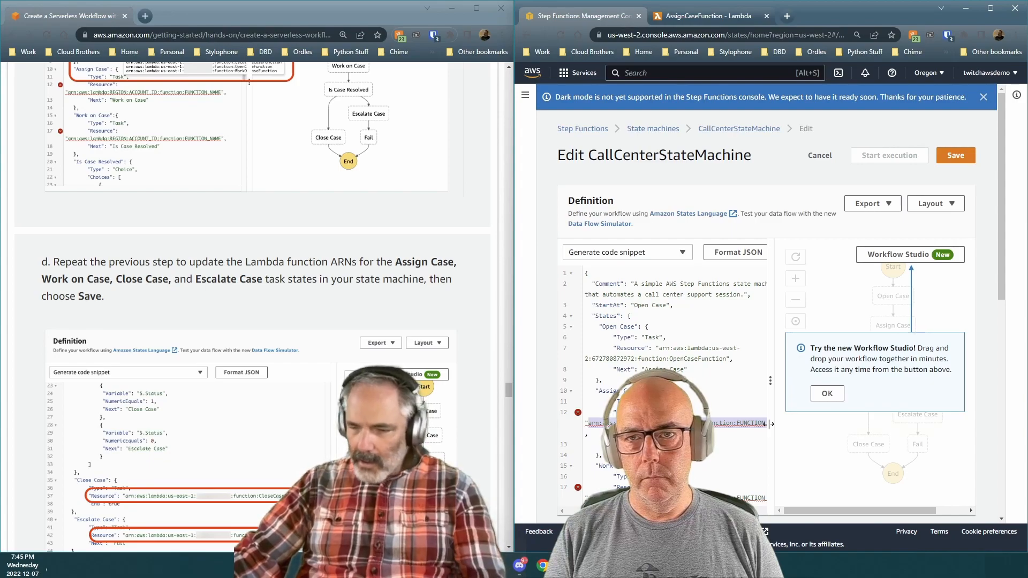
key(ctrl+v)
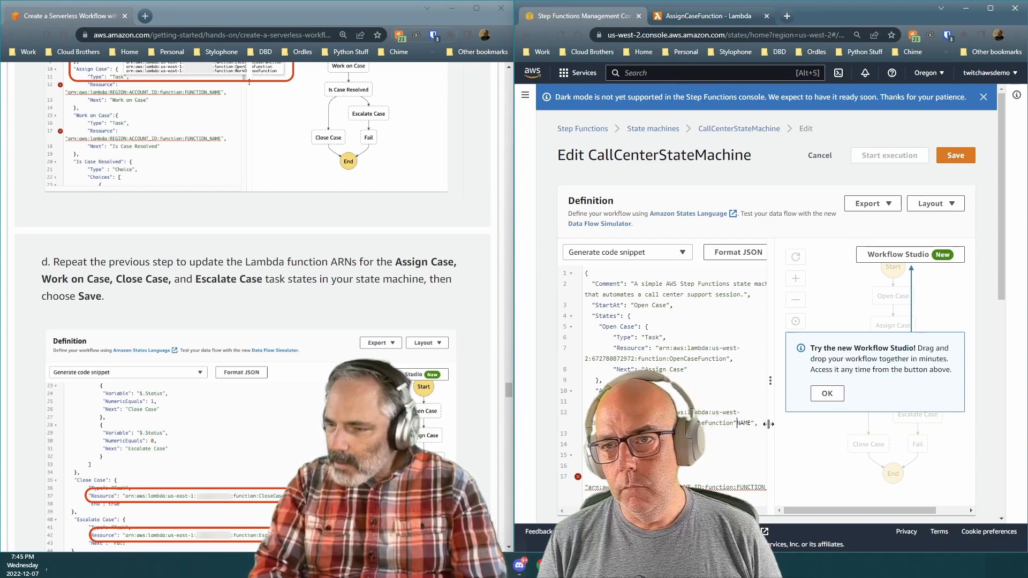
key(Delete)
key(Delete)
key(Delete)
key(Delete)
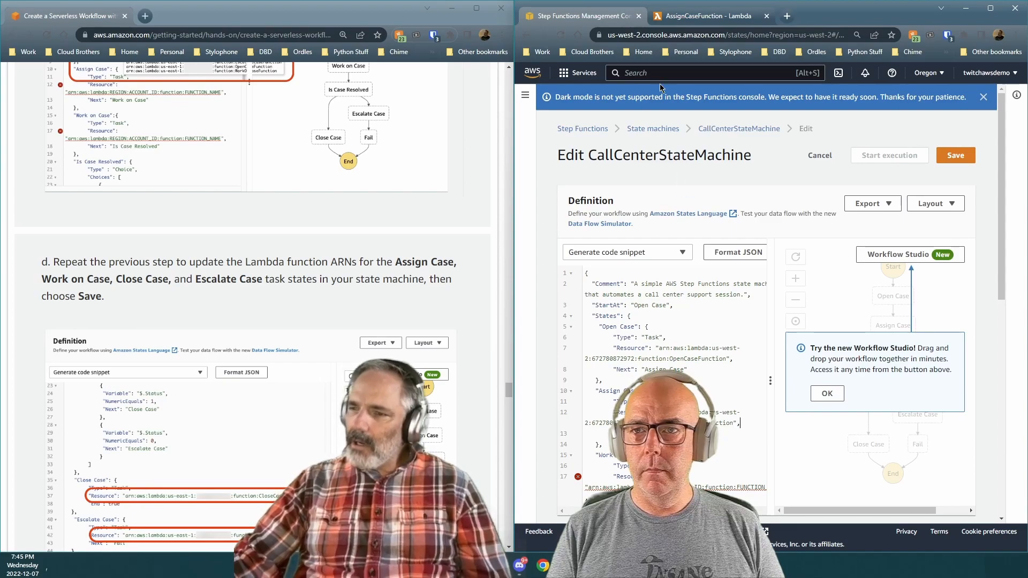
Step: Open WorkOnCaseFunction from the Lambda functions list, copy its ARN, and return to the CallCenterStateMachine definition
click(693, 16)
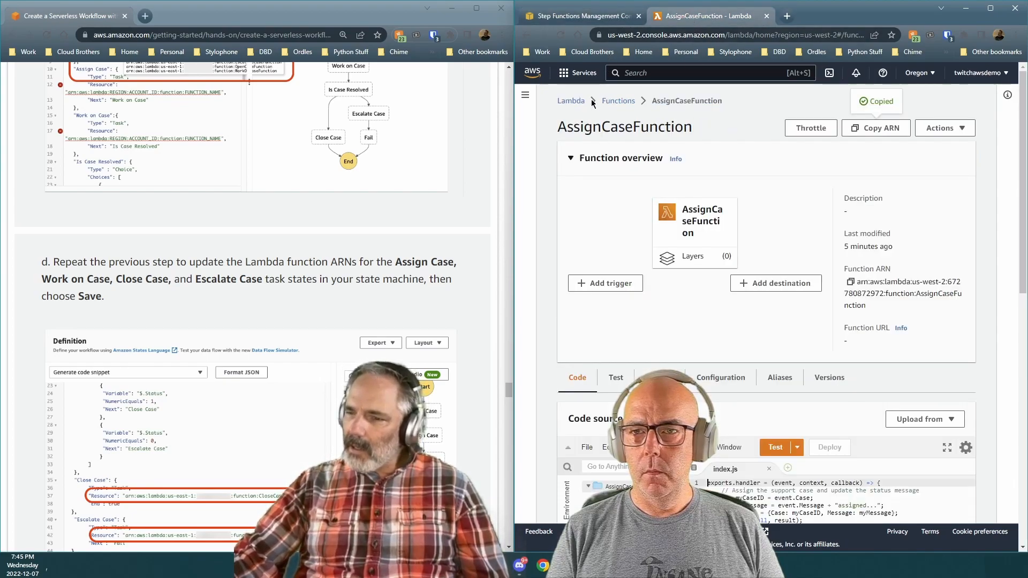
click(619, 102)
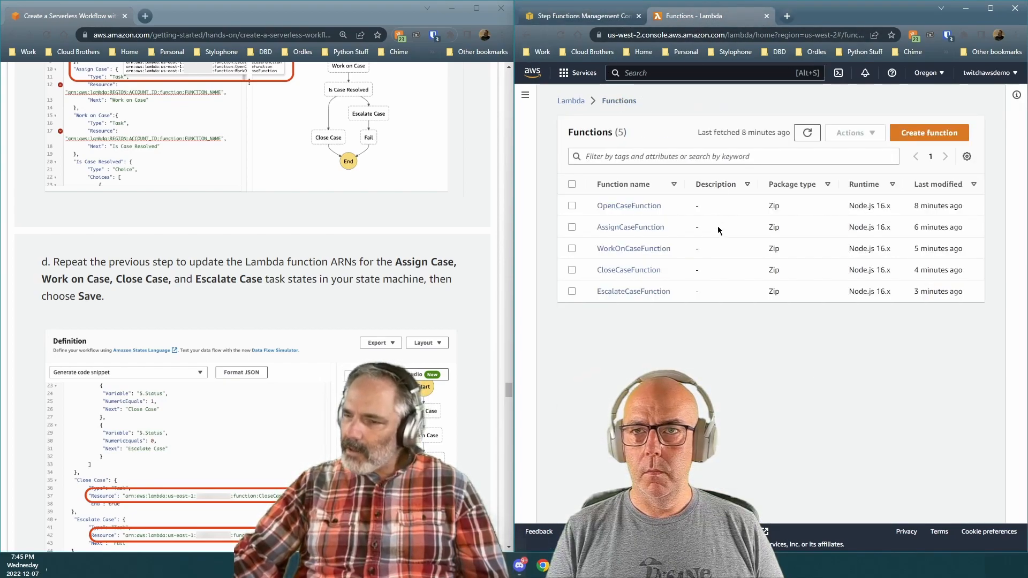
click(632, 251)
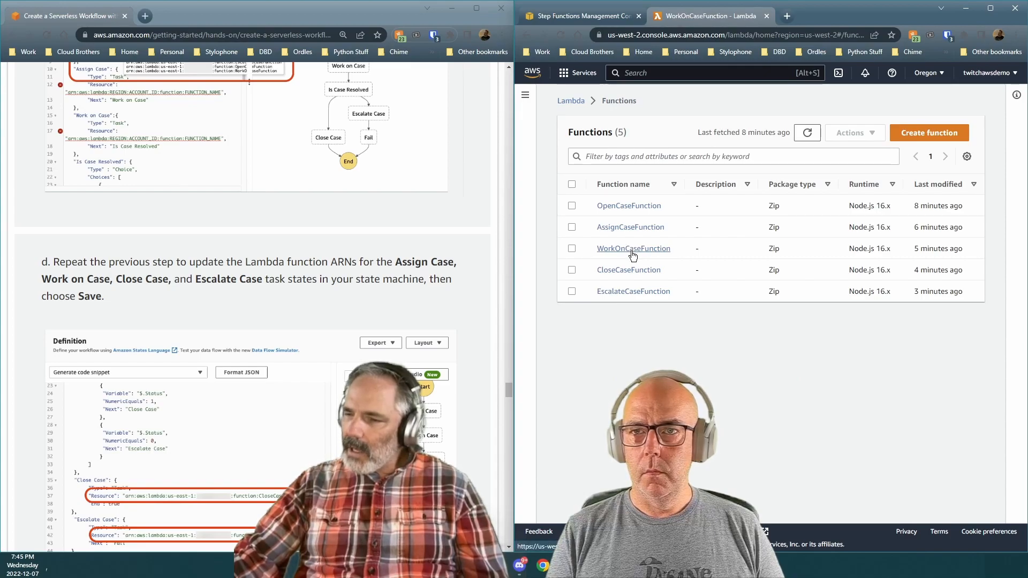
click(880, 128)
click(593, 17)
Step: Replace the placeholder ARN in the Work on Case state's Resource line with the copied WorkOnCaseFunction ARN, keeping the quotation marks and trailing comma
scroll(589, 380, down, 2)
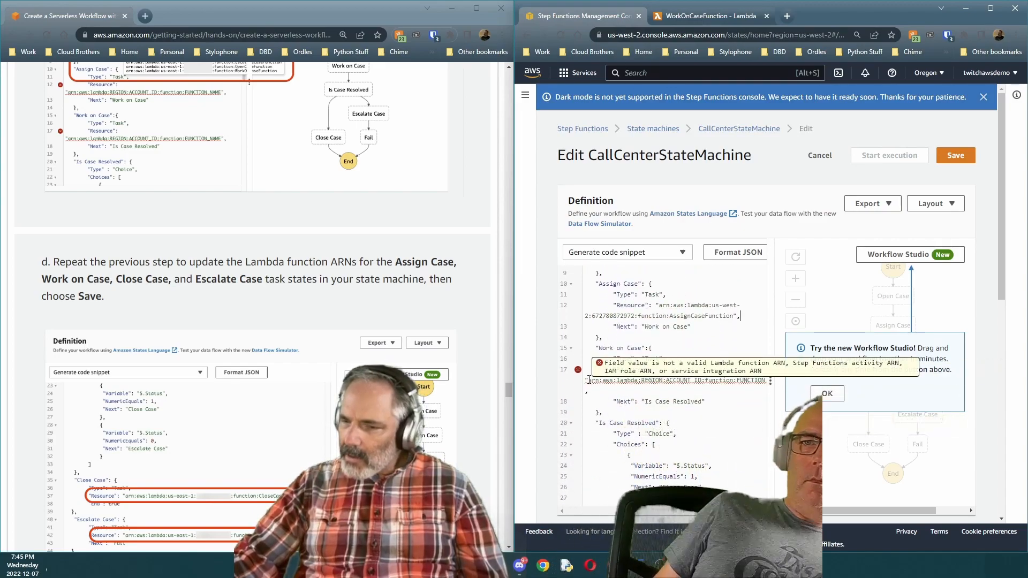
drag(588, 380, 794, 388)
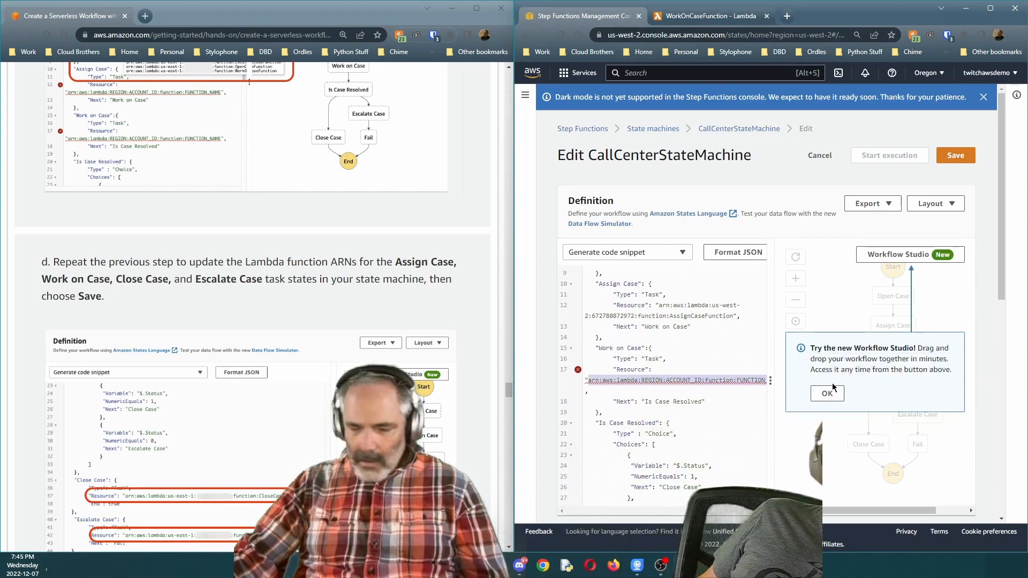
key(ctrl+v)
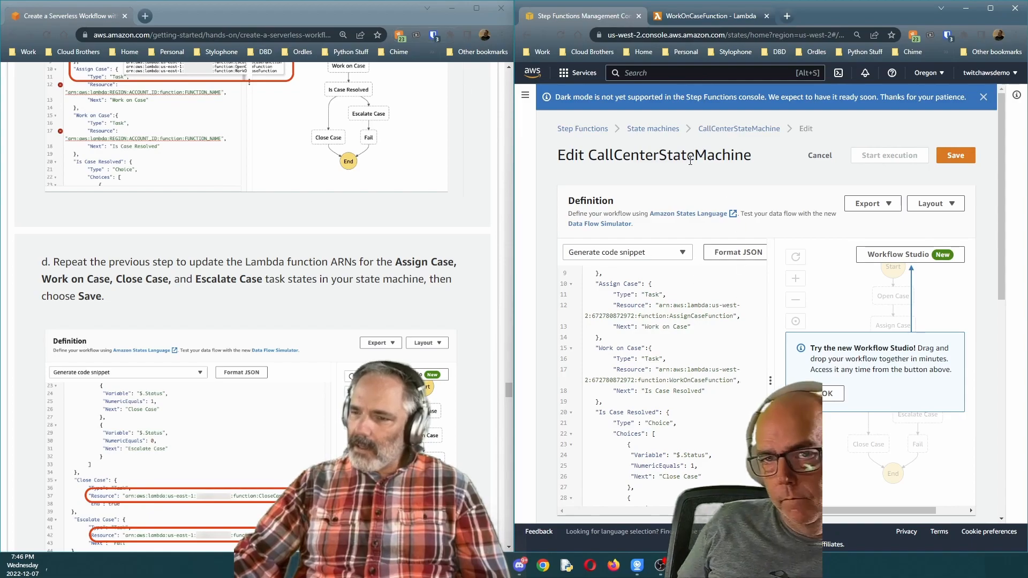
scroll(653, 142, down, 2)
scroll(656, 156, up, 2)
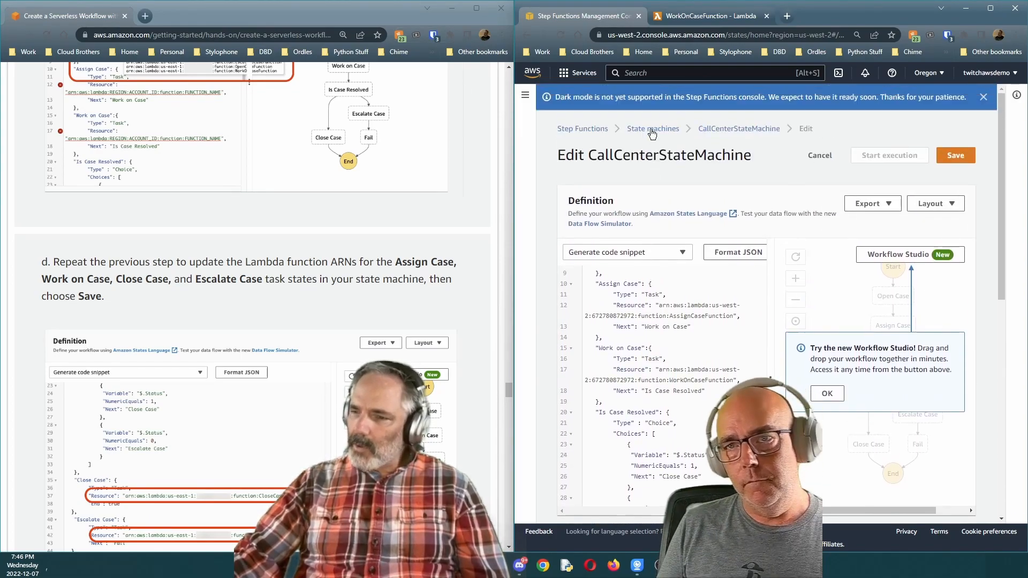
Step: Open CloseCaseFunction from the Lambda functions list, copy its ARN, and return to the state machine definition
click(688, 16)
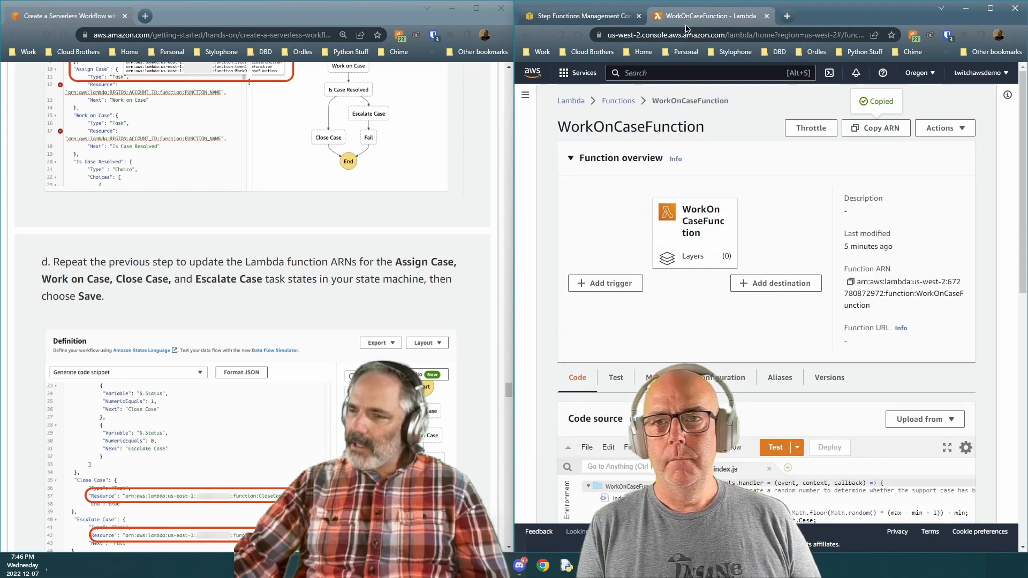
click(621, 102)
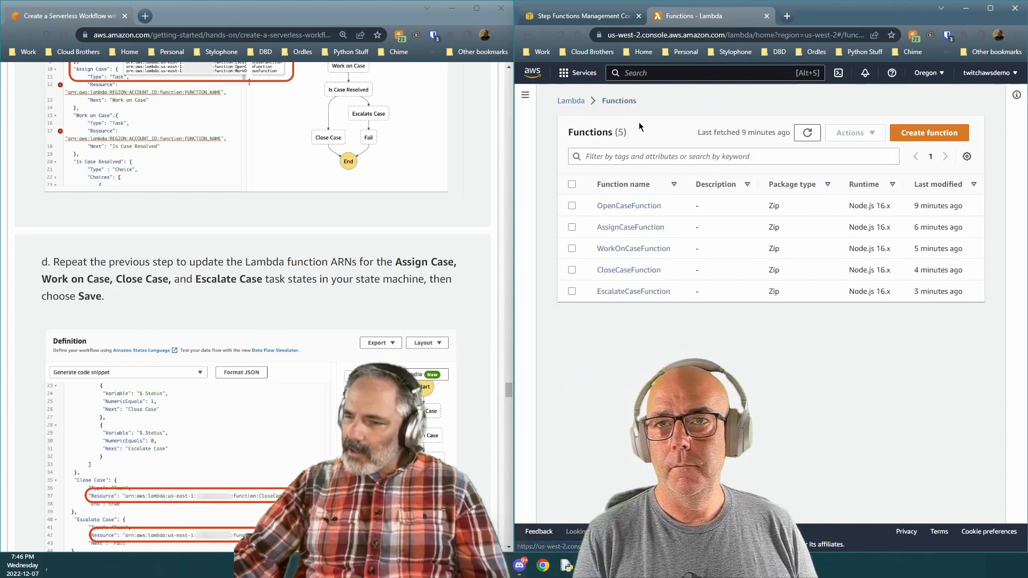
click(636, 271)
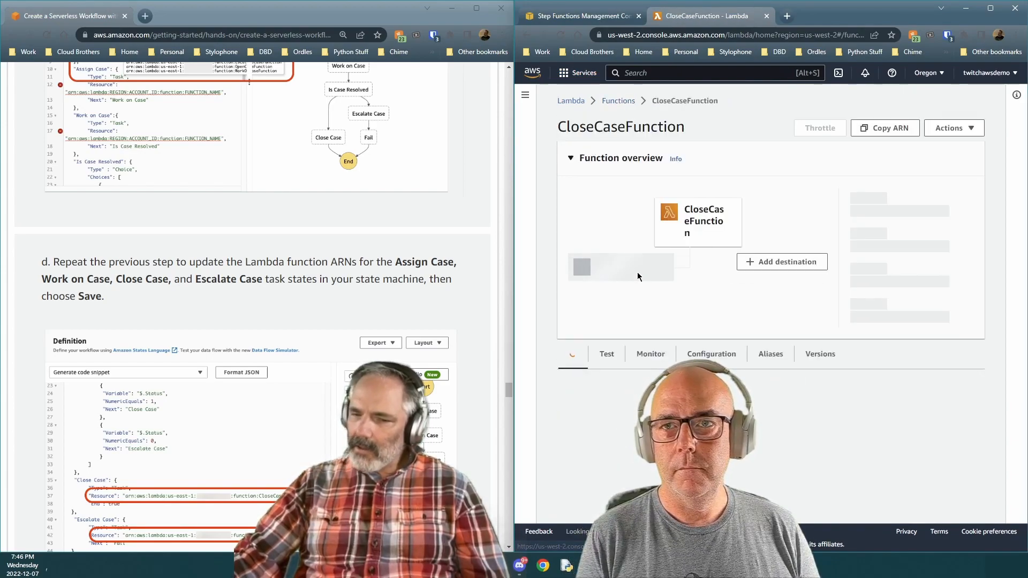
click(870, 130)
click(606, 20)
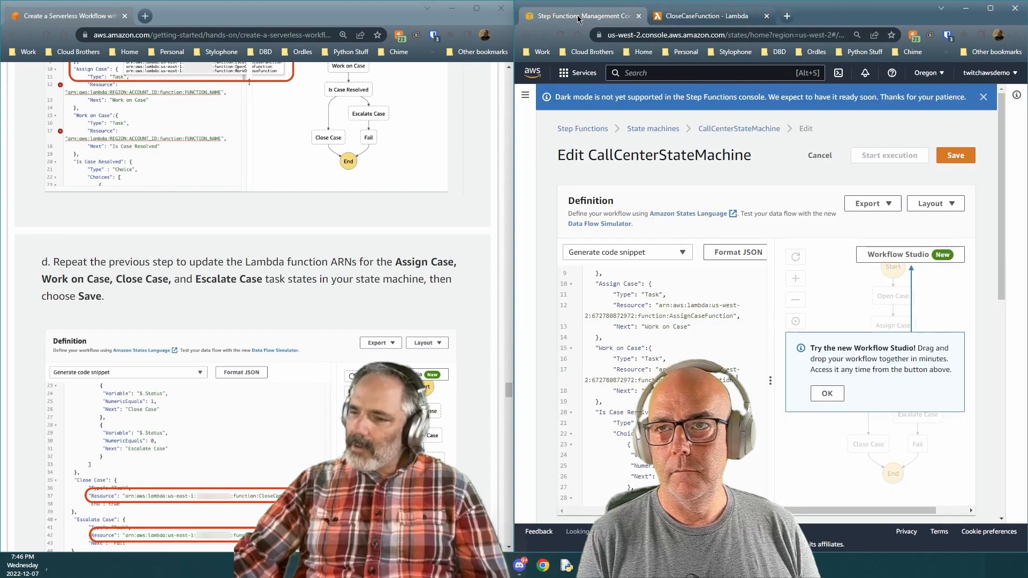
Step: Replace the placeholder ARN in the Close Case state's Resource line with the copied CloseCaseFunction ARN, ending it with a quotation mark and comma
scroll(667, 405, down, 1)
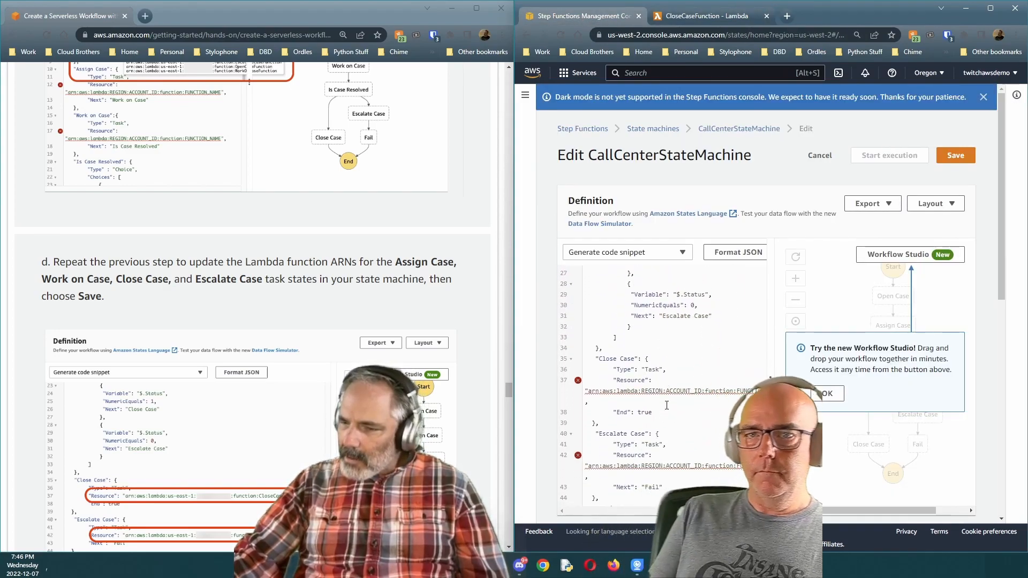
drag(587, 391, 807, 399)
key(ctrl+v)
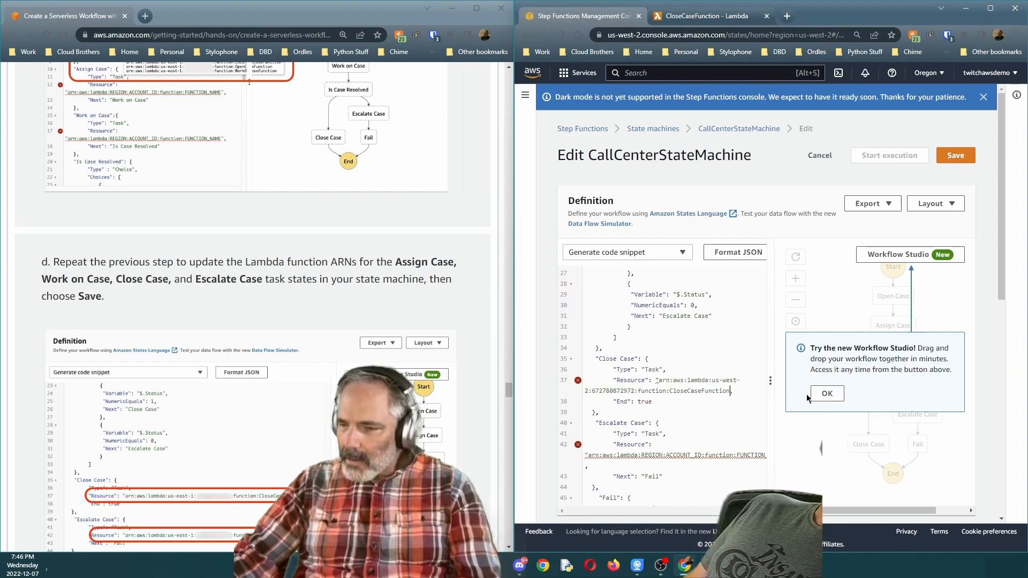
text(",)
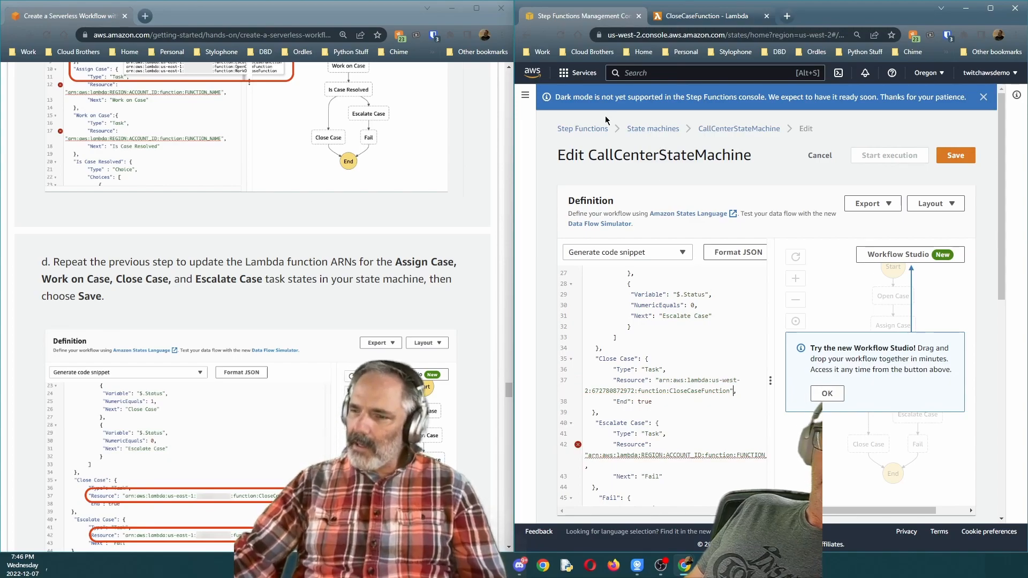
Step: Open EscalateCaseFunction from the Lambda functions list, copy its ARN, and return to the state machine definition
click(701, 16)
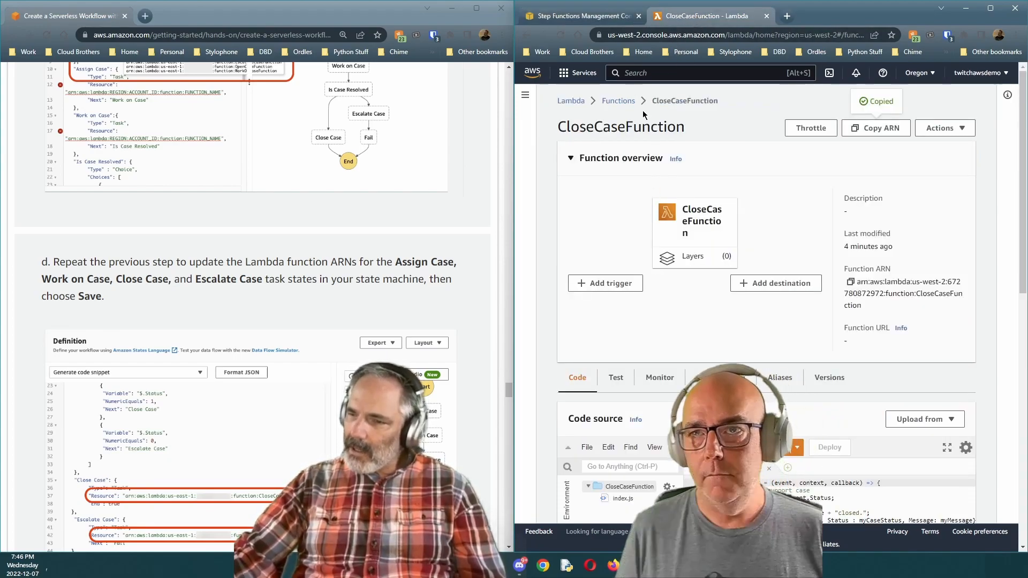
click(613, 101)
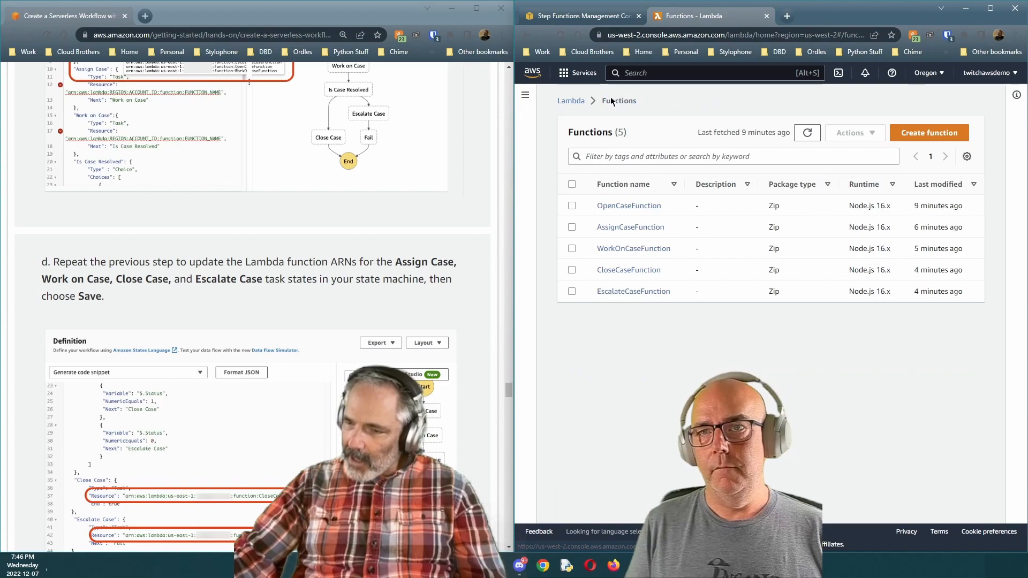
click(637, 293)
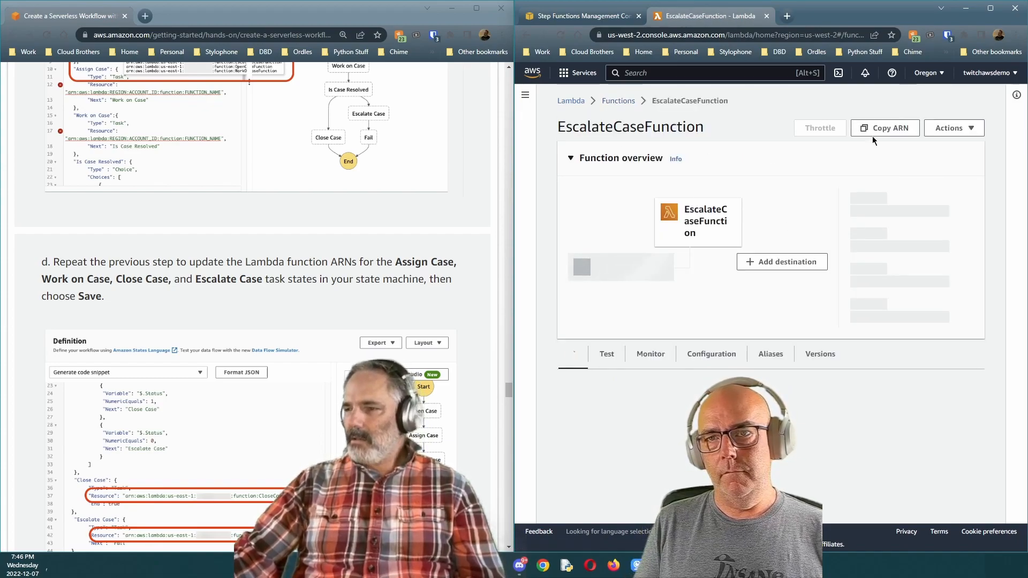
click(876, 130)
click(584, 16)
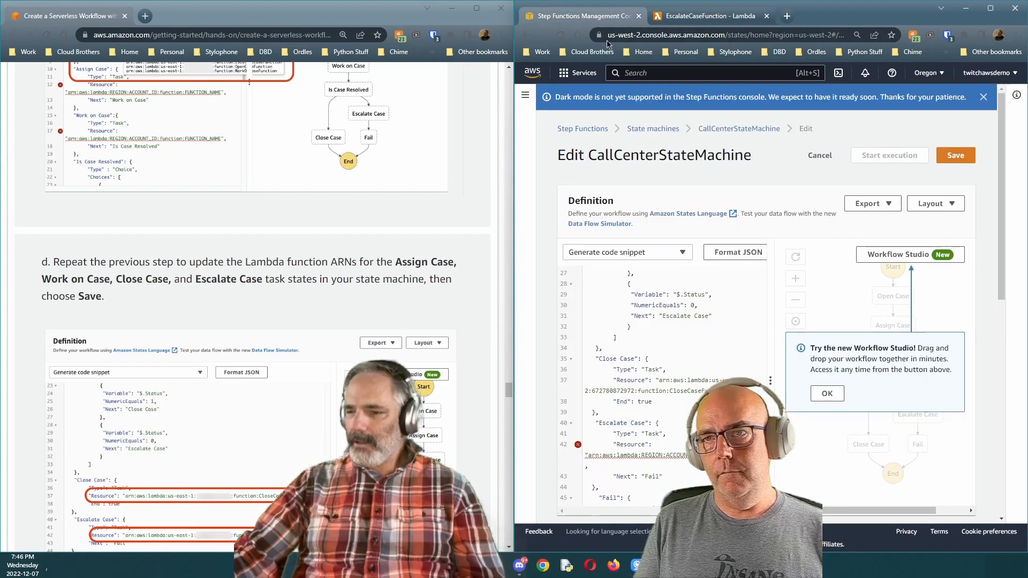
Step: Replace the placeholder ARN in the Escalate Case state's Resource line with the copied EscalateCaseFunction ARN
scroll(624, 438, down, 3)
scroll(623, 438, down, 2)
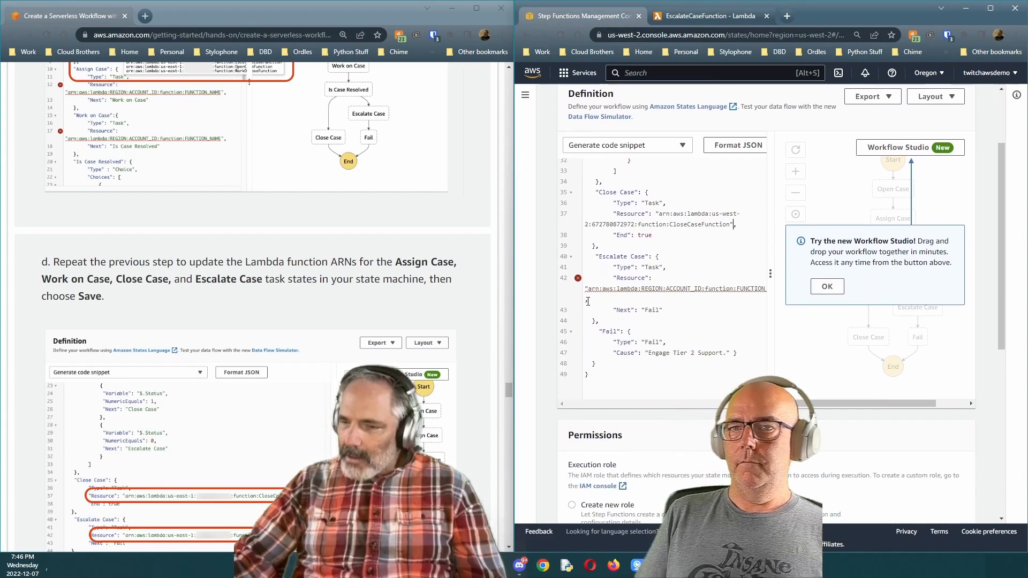
drag(589, 289, 763, 290)
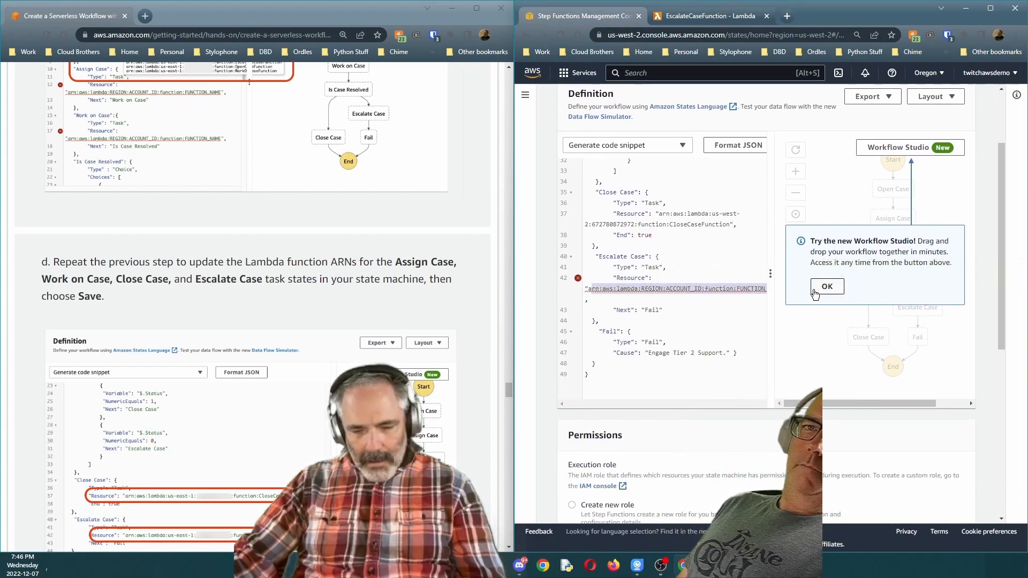
key(ctrl+v)
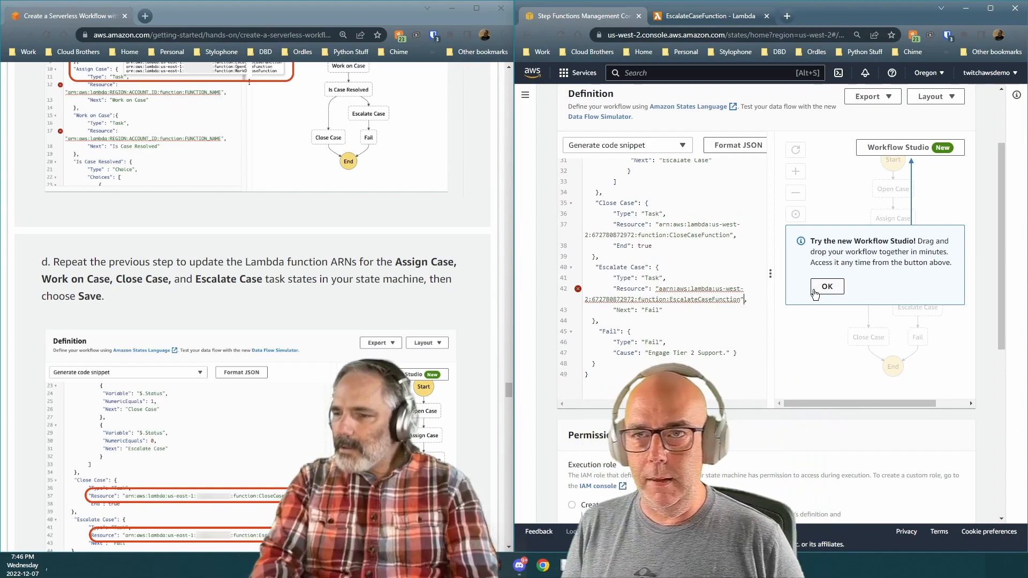
Step: Remove the extra leading "a" from the ARN in the Escalate Case state's Resource line so it starts with "arn"
scroll(833, 349, down, 2)
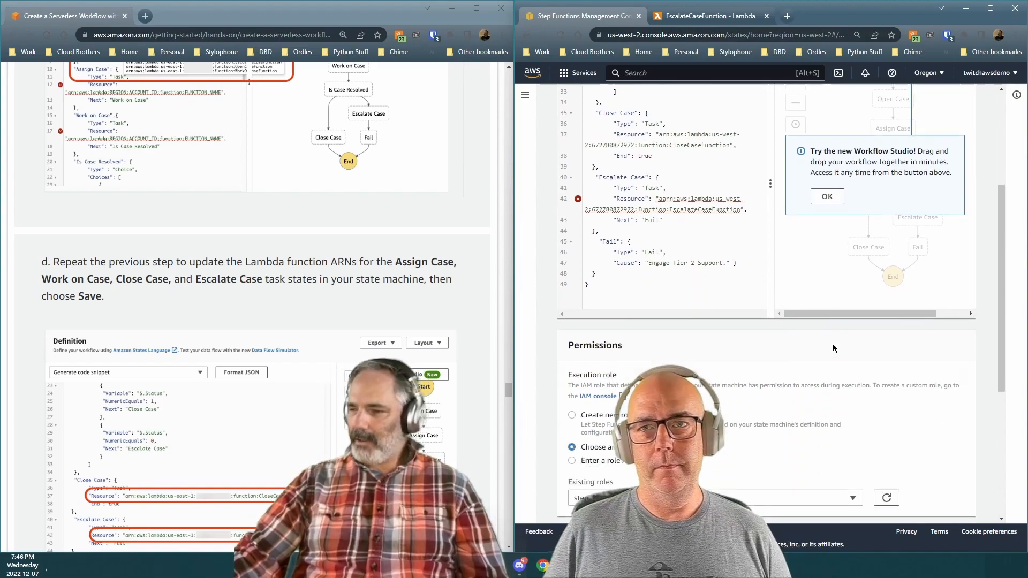
scroll(833, 349, up, 1)
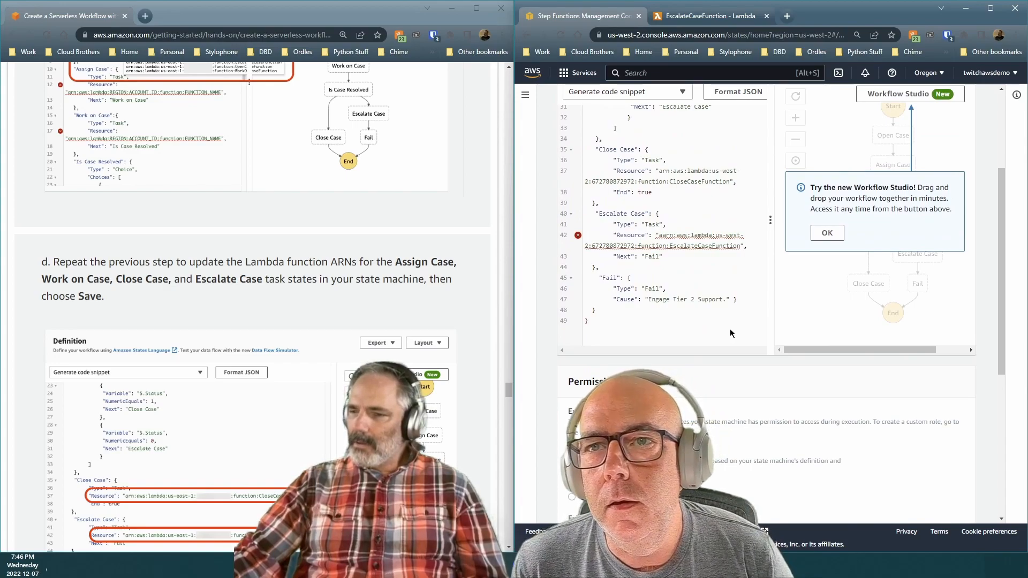
mouse_move(664, 235)
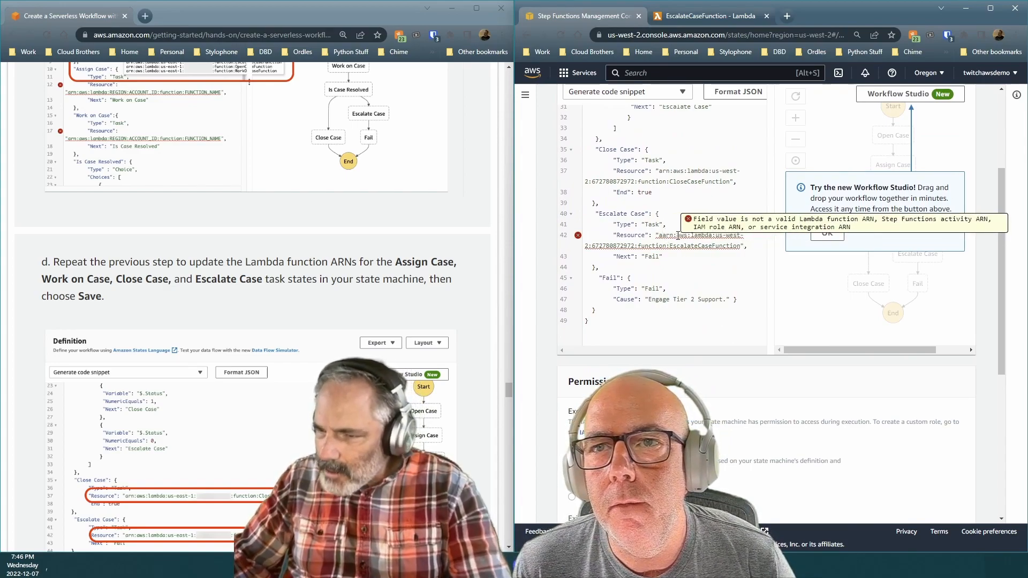
click(663, 324)
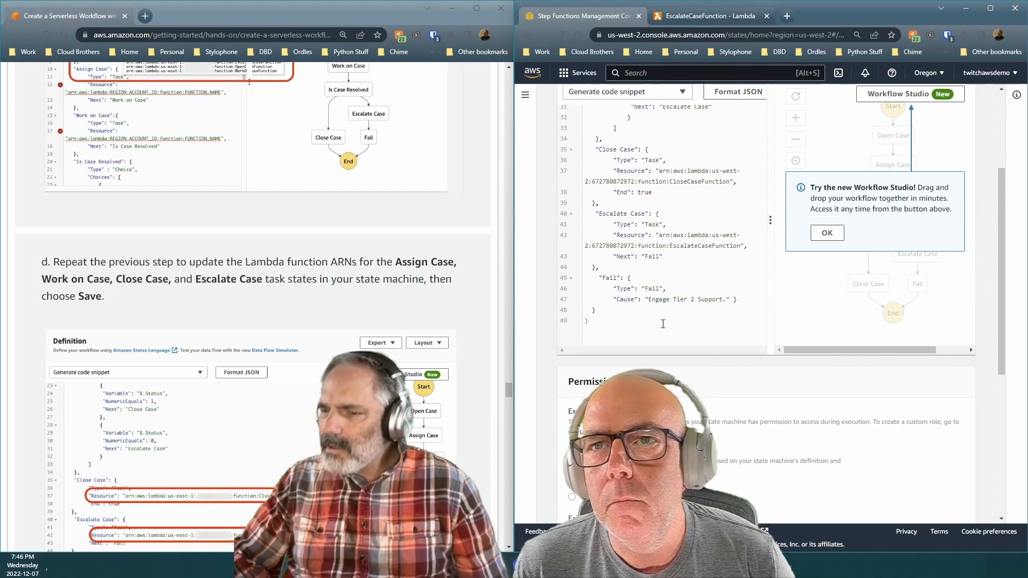
Step: Try to save the updated CallCenterStateMachine definition, backing out at the IAM role confirmation
scroll(743, 296, up, 10)
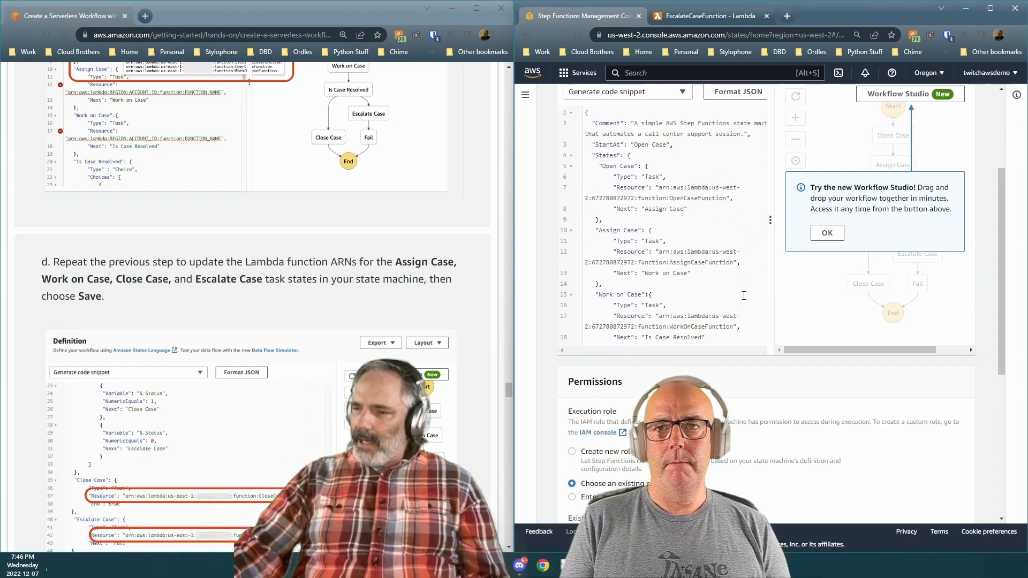
scroll(1004, 273, up, 3)
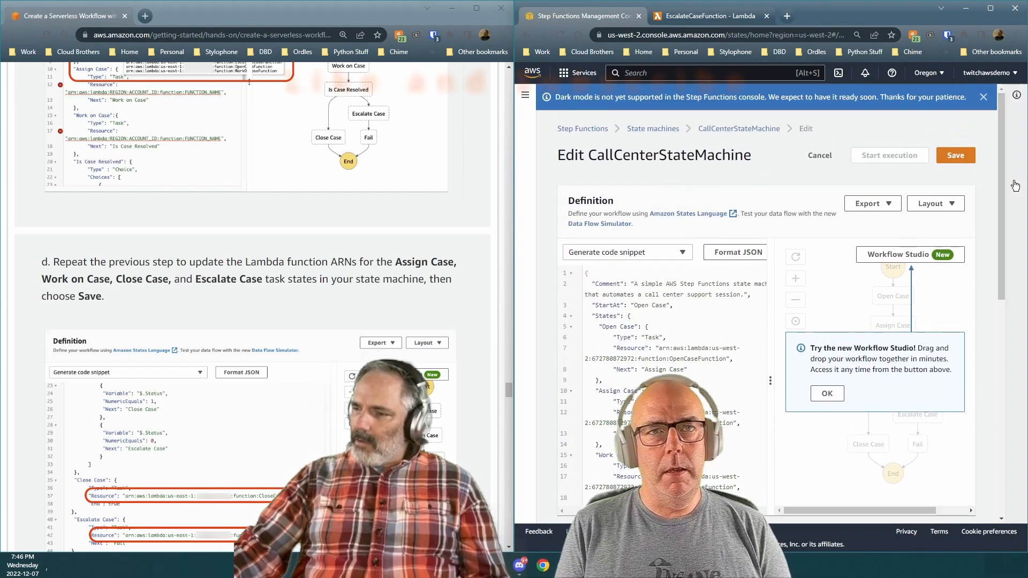
click(959, 159)
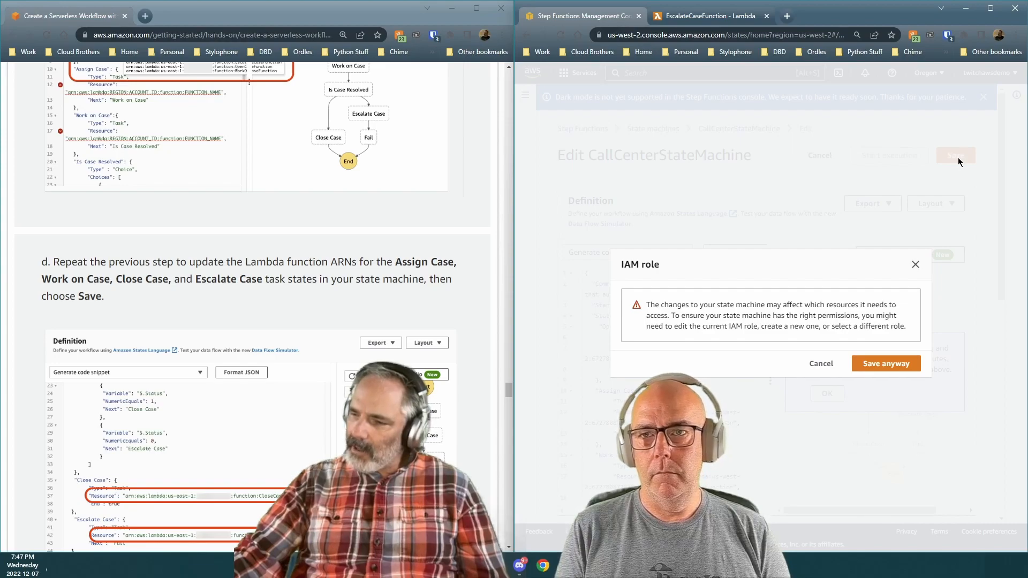
click(821, 363)
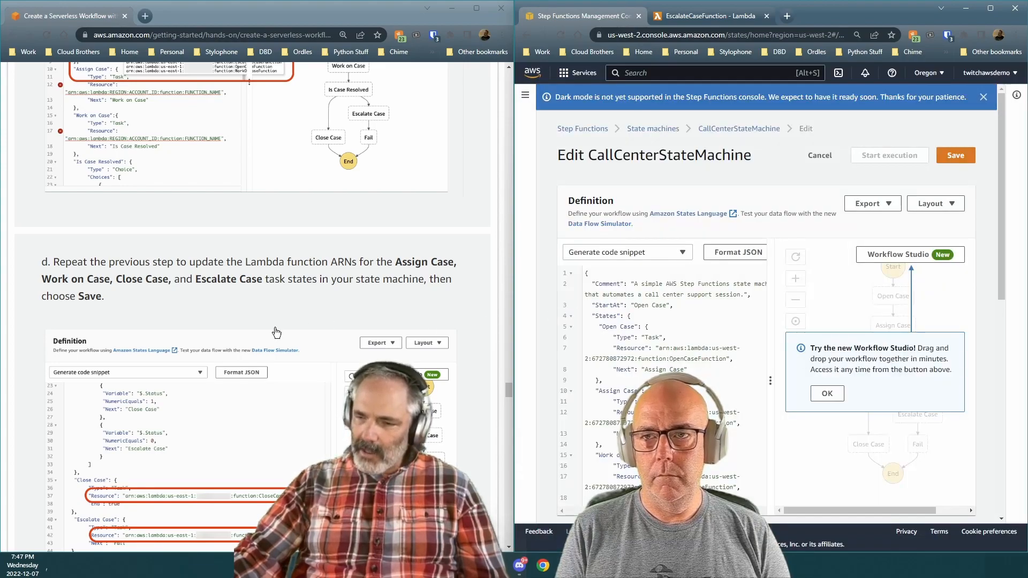
Step: Save the updated CallCenterStateMachine definition despite the IAM role warning and dismiss the Workflow Studio tip
scroll(234, 346, down, 2)
scroll(235, 347, down, 4)
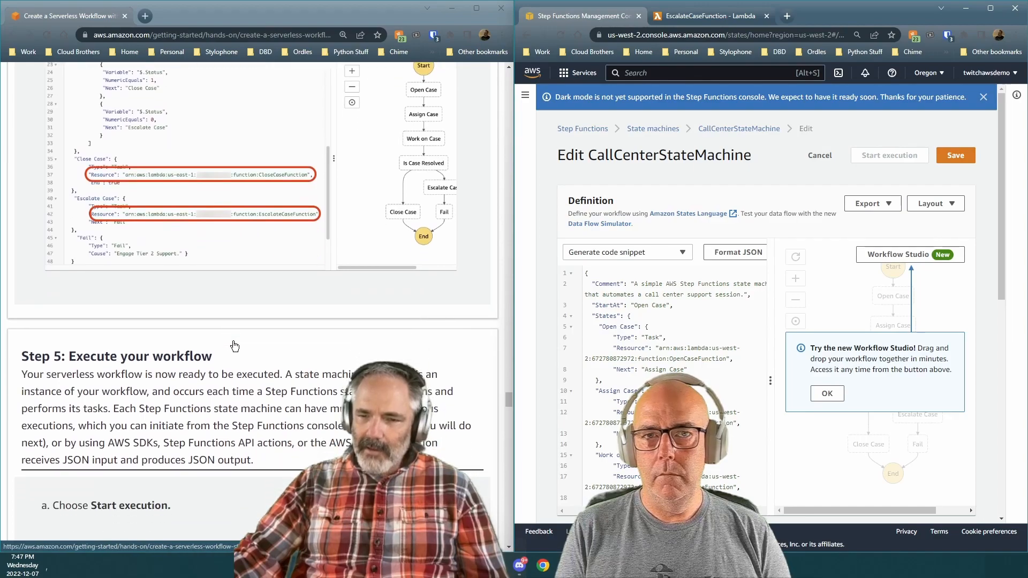
scroll(158, 319, up, 5)
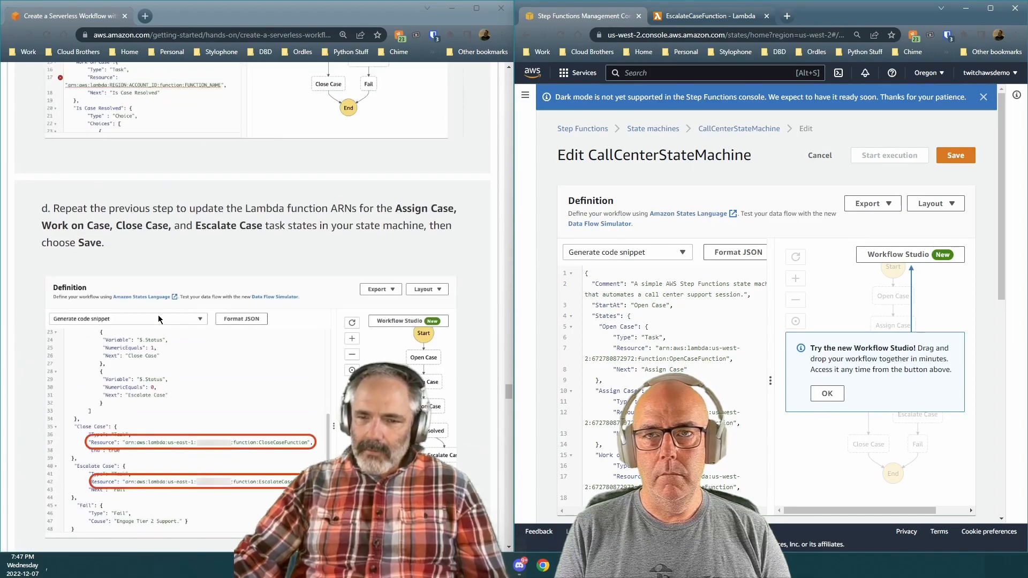
click(958, 160)
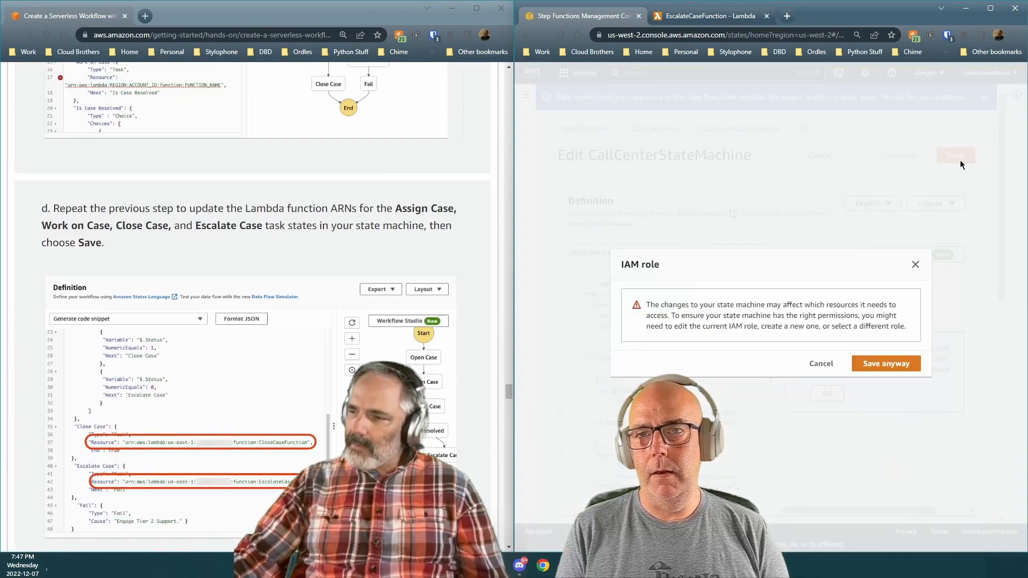
click(878, 367)
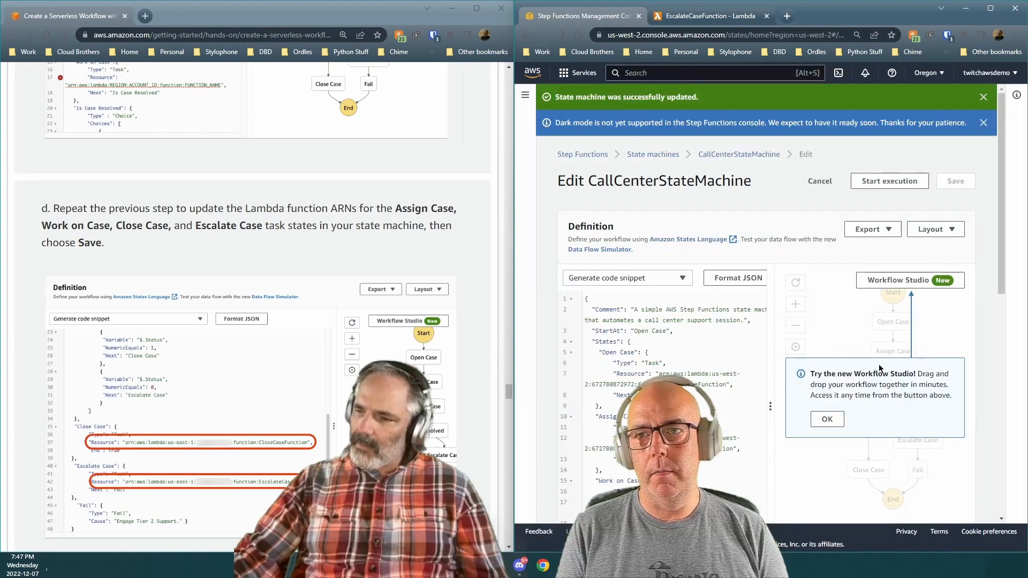
click(842, 425)
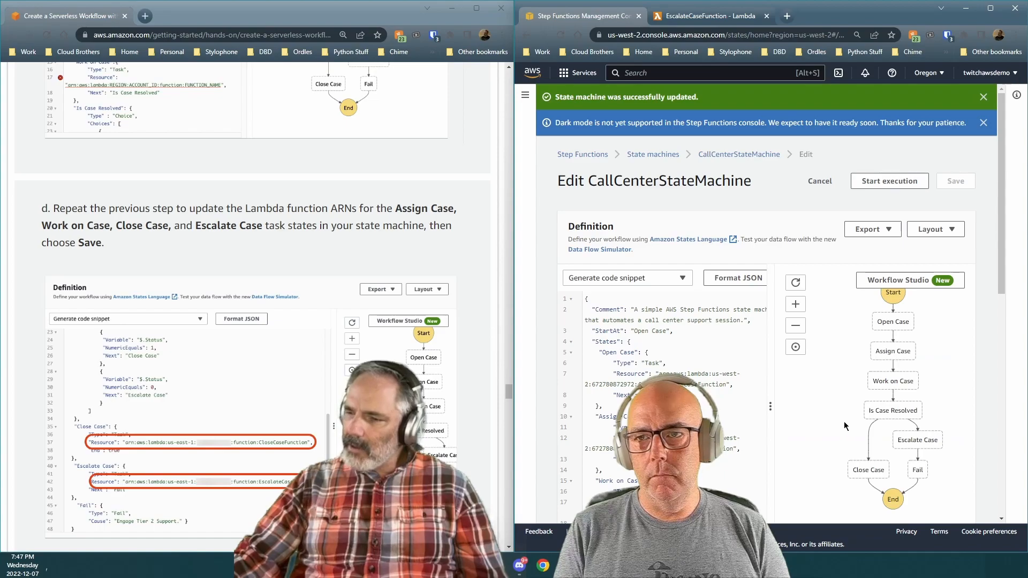
Step: Open the Start execution dialog for CallCenterStateMachine and find the required input JSON in the tutorial's Step 5
scroll(184, 372, down, 7)
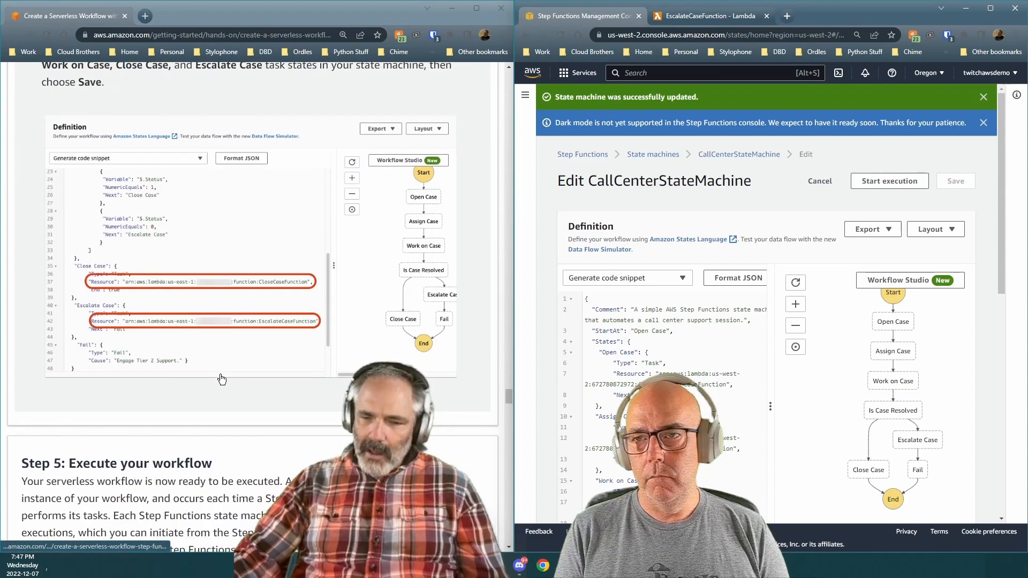
scroll(221, 380, down, 2)
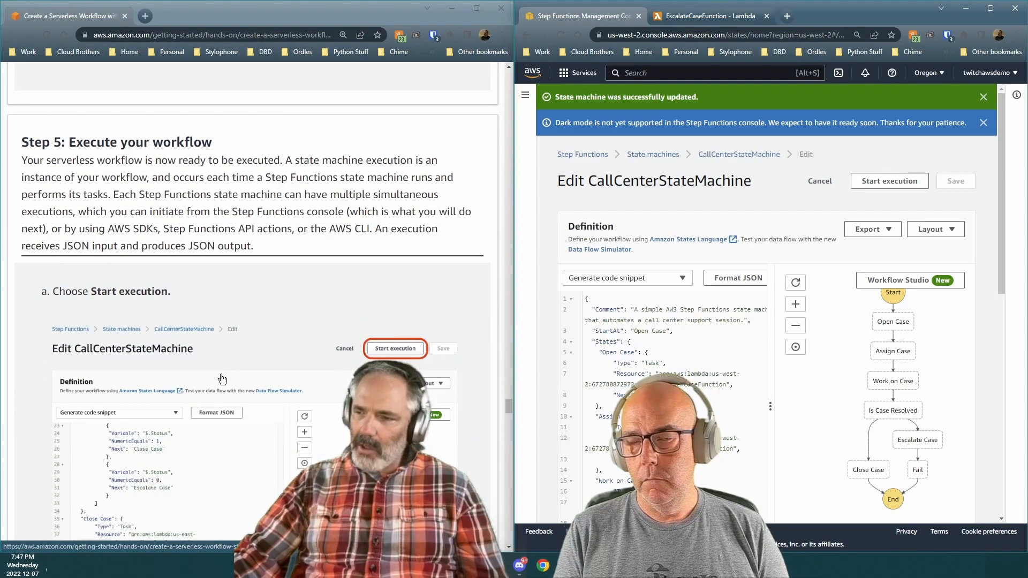
scroll(222, 380, down, 1)
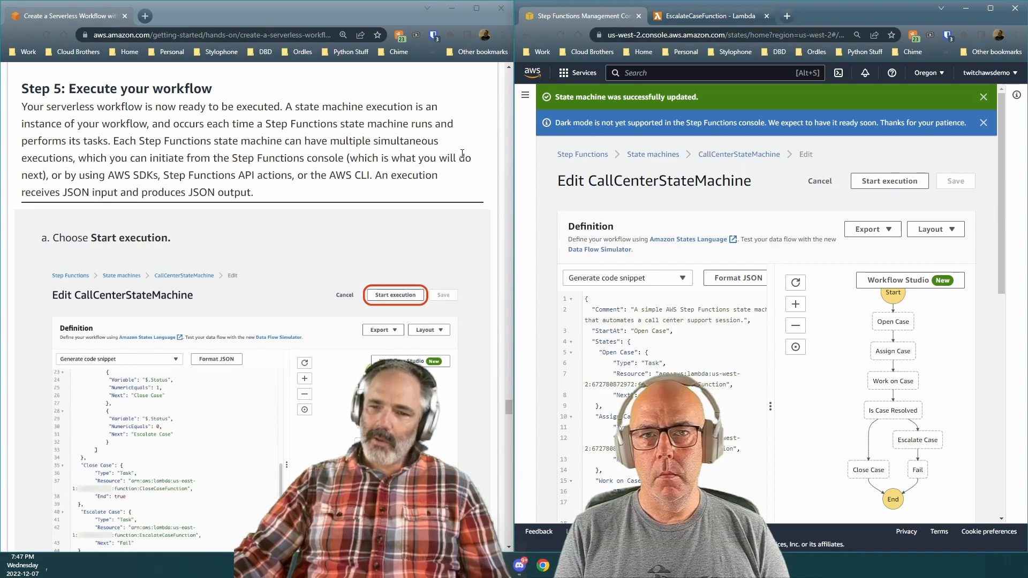
click(903, 186)
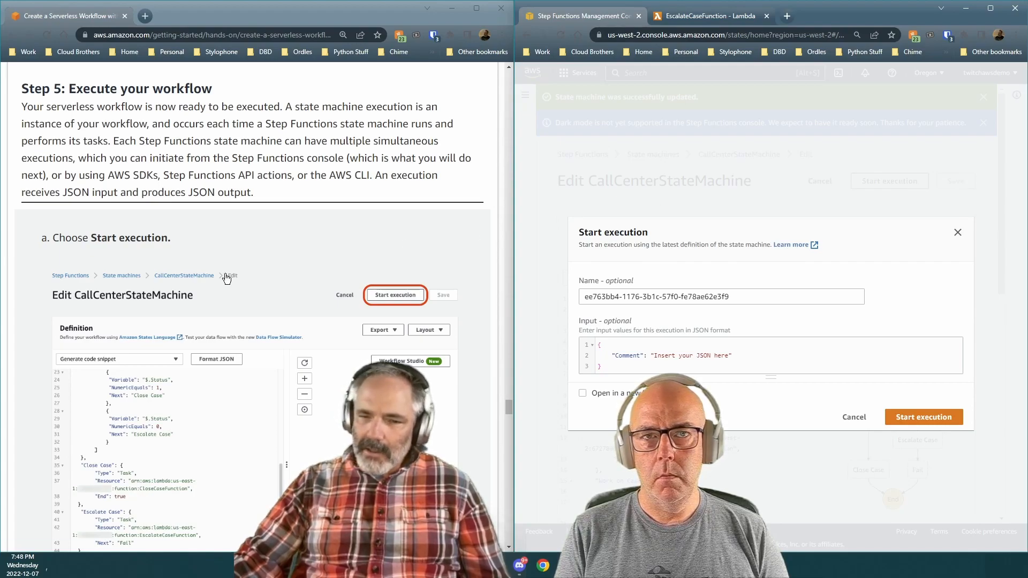
scroll(310, 353, down, 4)
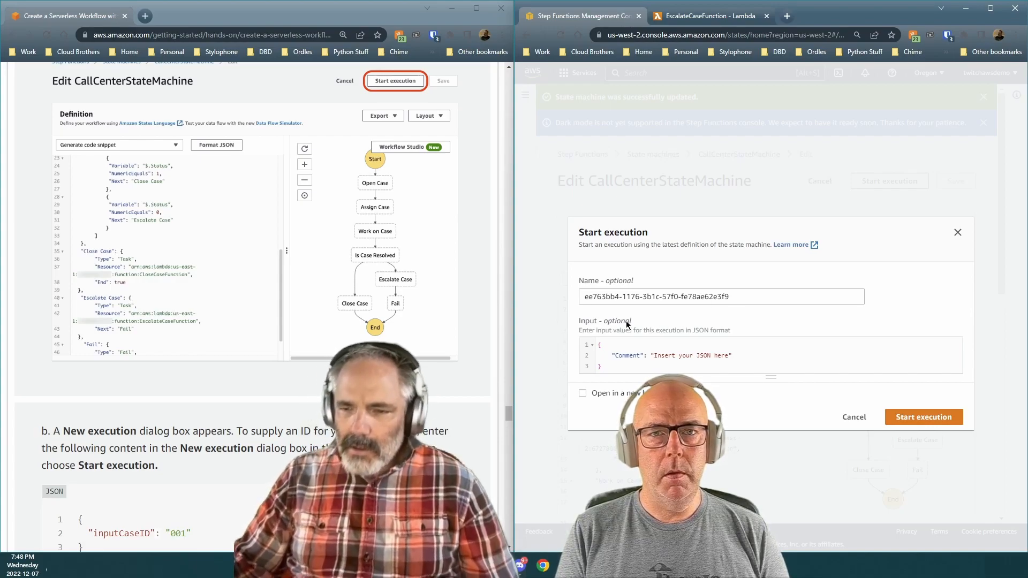
scroll(300, 267, down, 4)
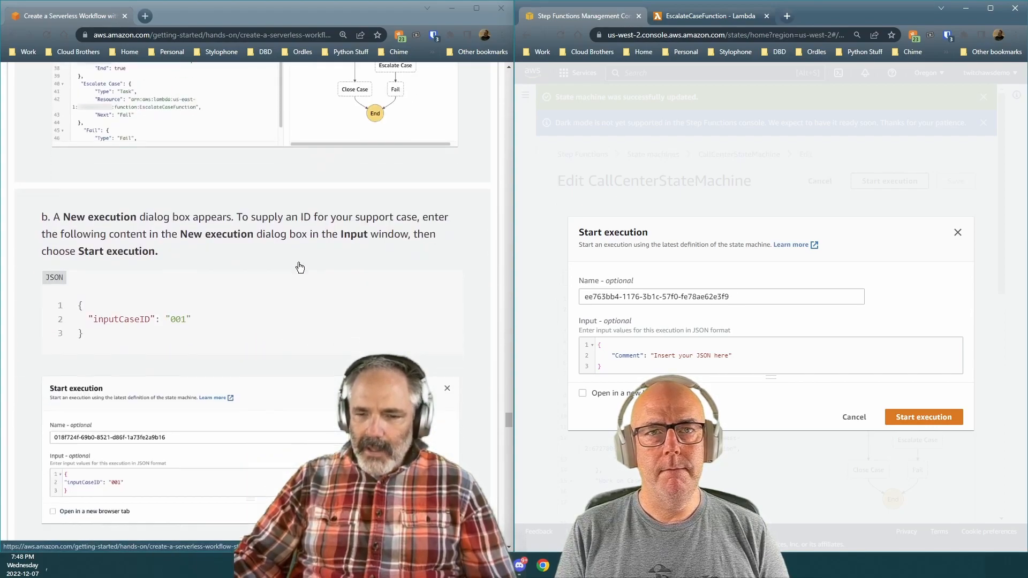
scroll(300, 267, down, 1)
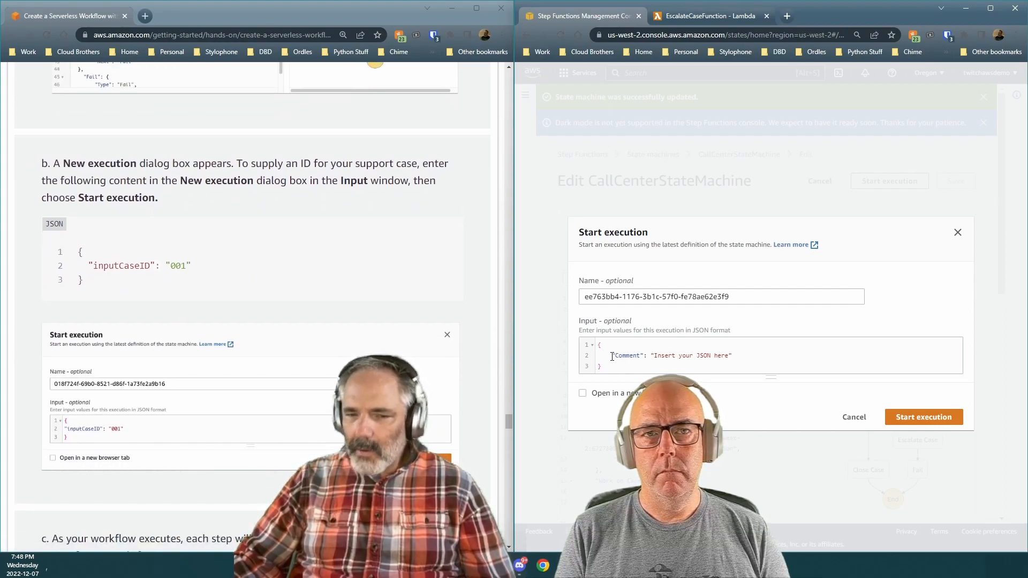
drag(617, 355, 653, 355)
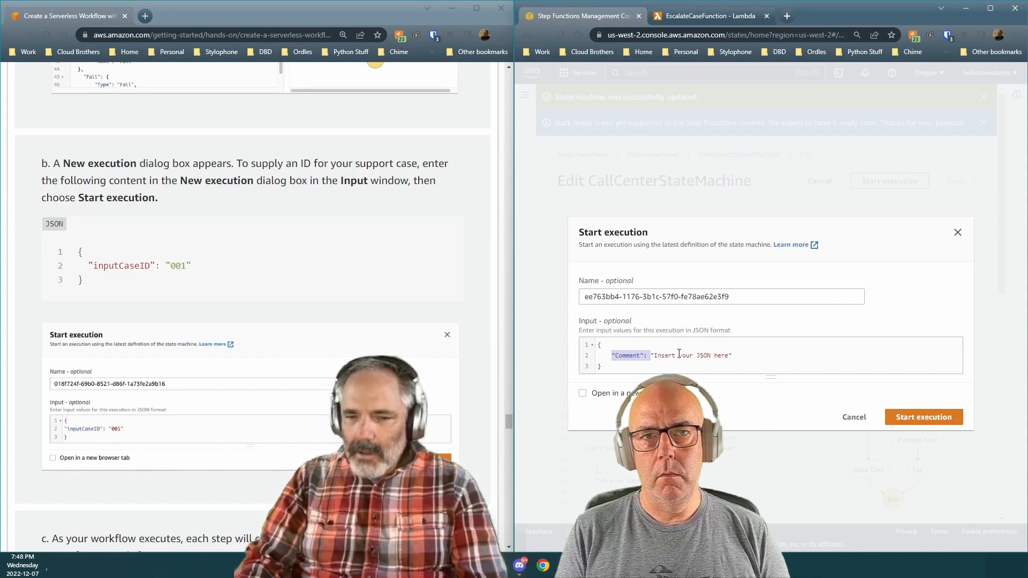
key(BackSpace)
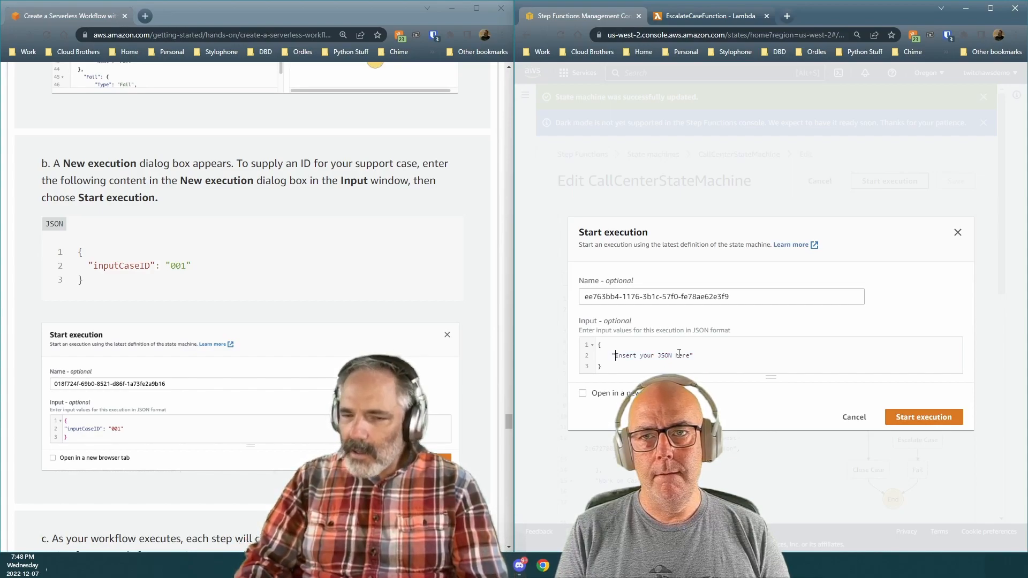
key(Delete)
key(Delete)
key(Delete)
key(Delete)
key(Delete)
key(Delete)
key(Delete)
key(Delete)
key(Delete)
key(Delete)
key(Delete)
key(Delete)
key(Delete)
key(Delete)
key(Delete)
key(Delete)
key(Delete)
key(Delete)
key(Delete)
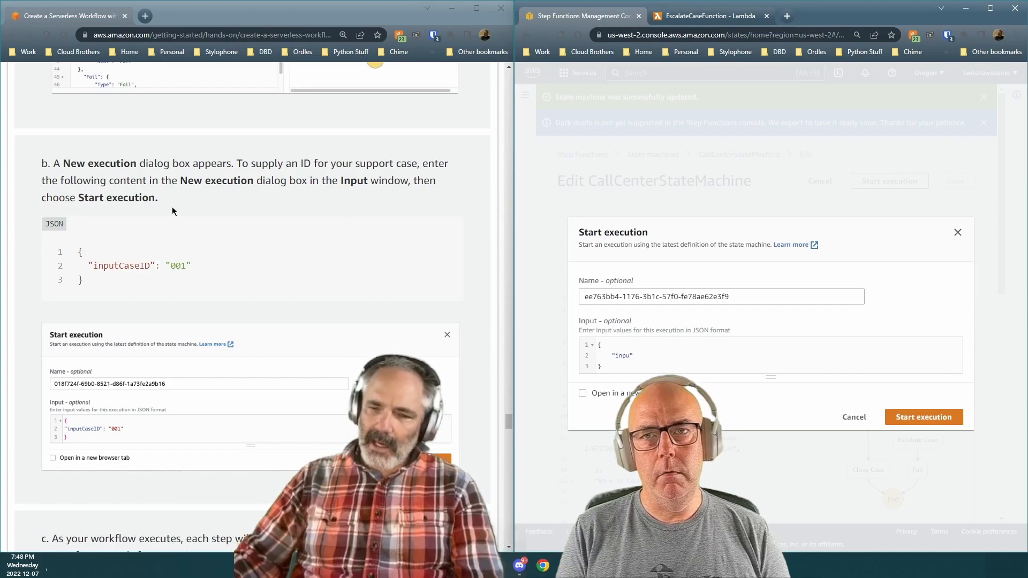
Step: Replace the whole execution input with the tutorial's JSON, "inputCaseID": "001", and start the execution
drag(101, 286, 62, 240)
key(ctrl+c)
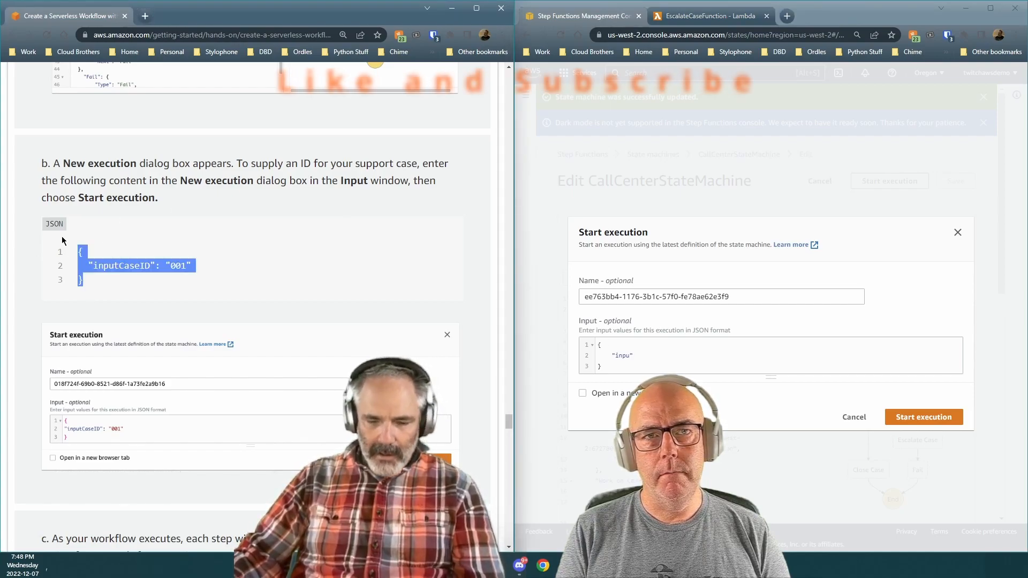
click(611, 369)
key(ctrl+a)
key(ctrl+v)
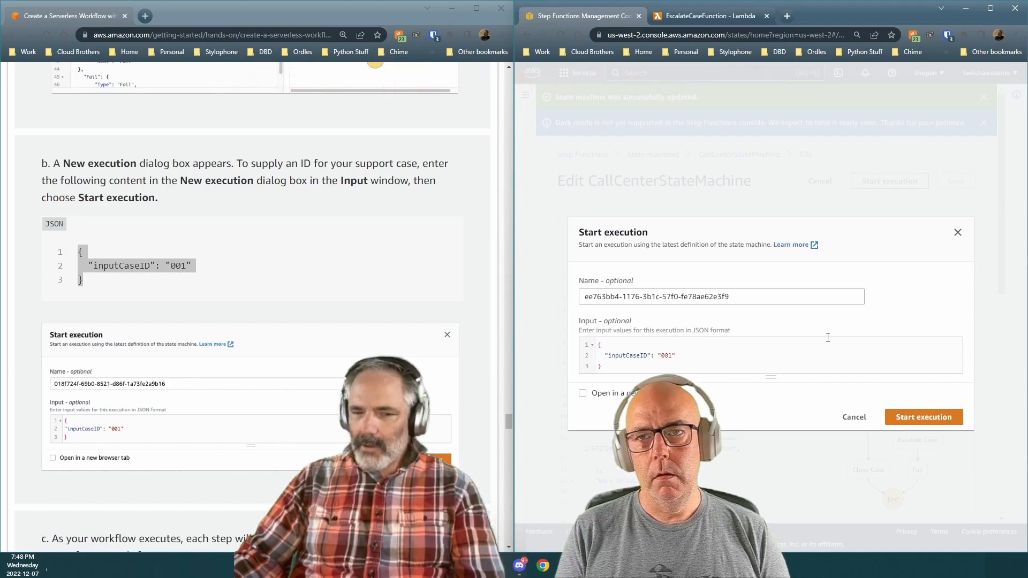
scroll(284, 438, down, 5)
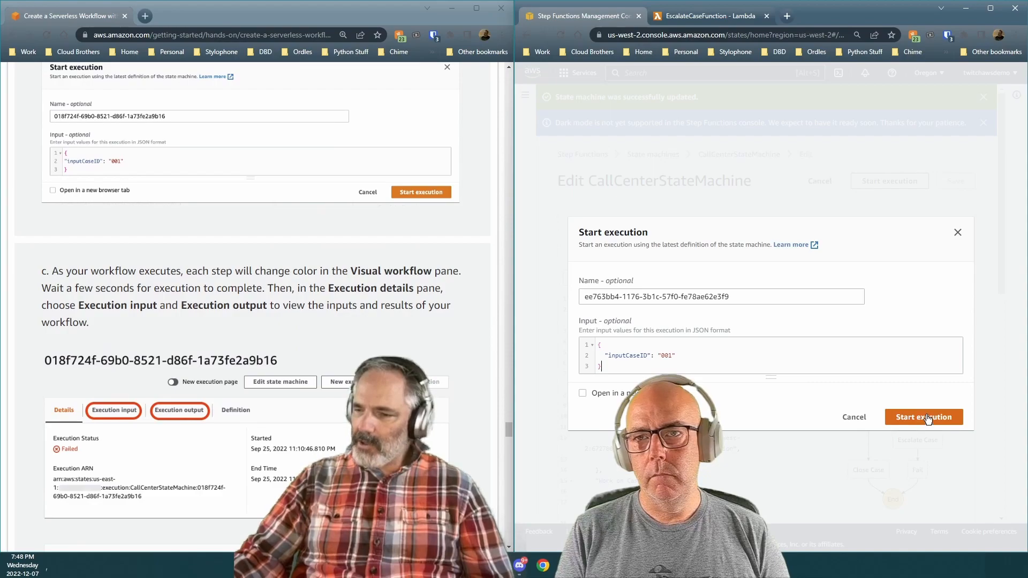
click(906, 418)
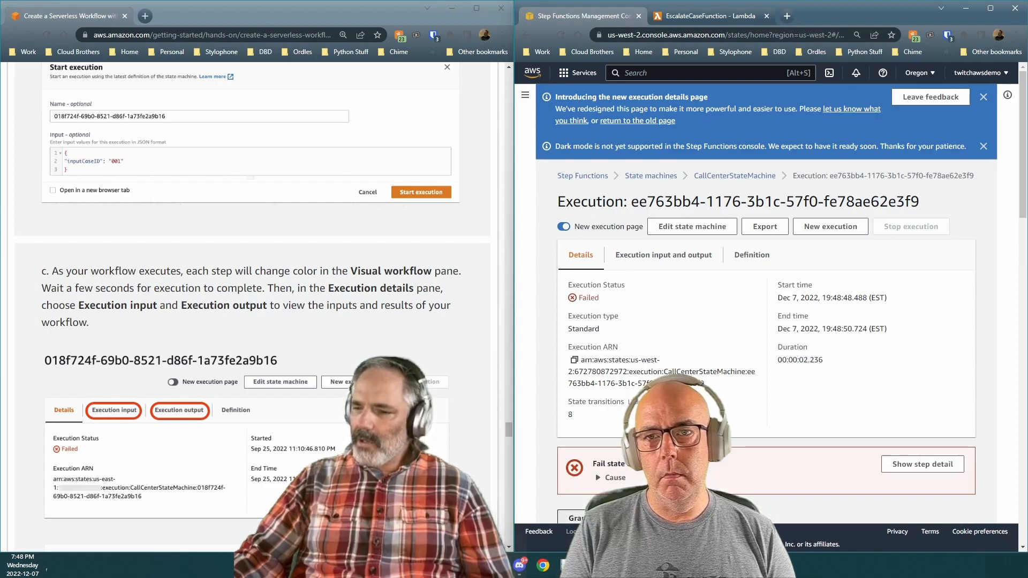
Step: Examine the execution's graph view, the cause of the fail state, and the Fail step's input and output
scroll(643, 401, down, 2)
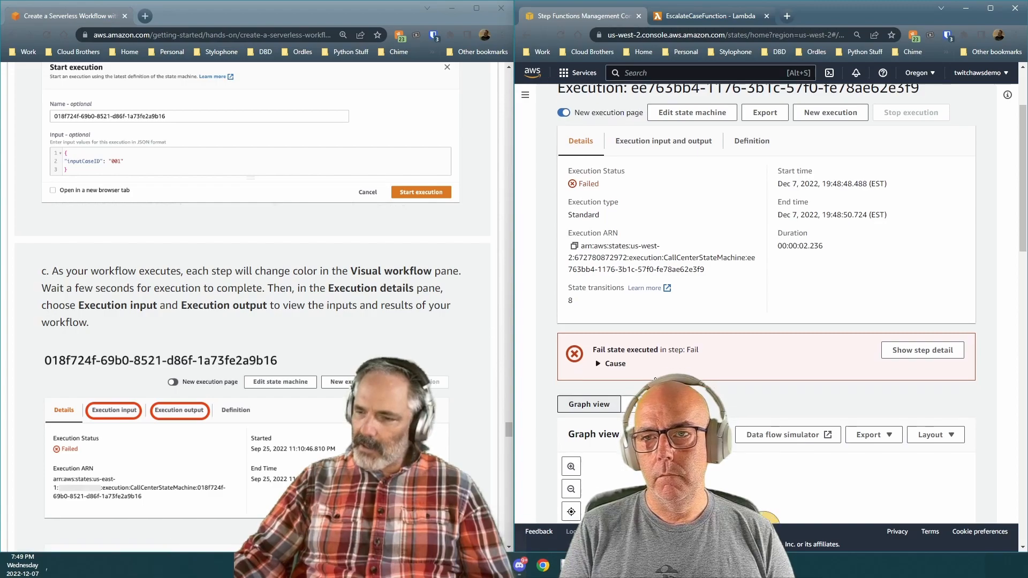
scroll(621, 329, down, 2)
scroll(620, 332, down, 2)
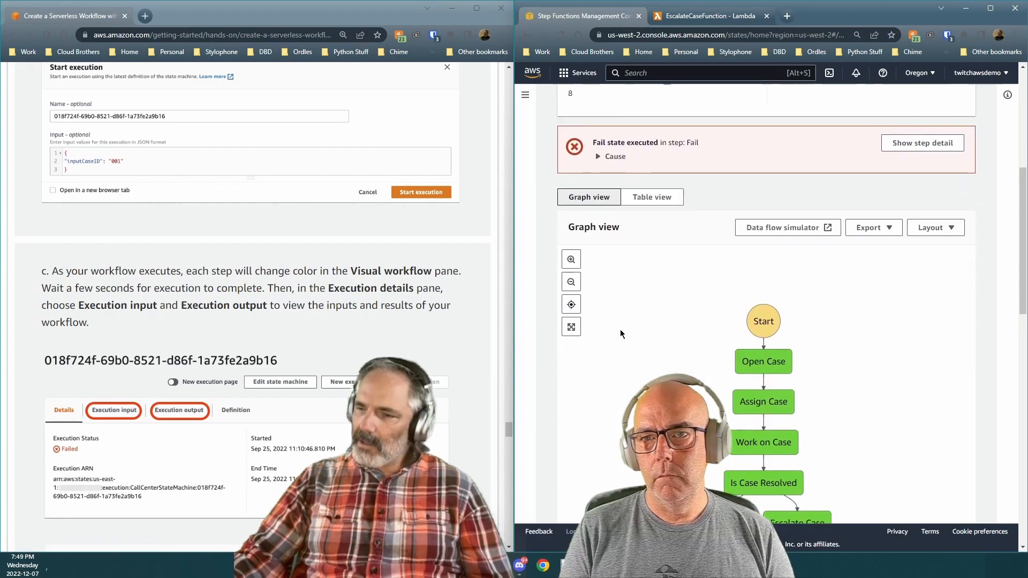
scroll(620, 332, up, 1)
click(599, 211)
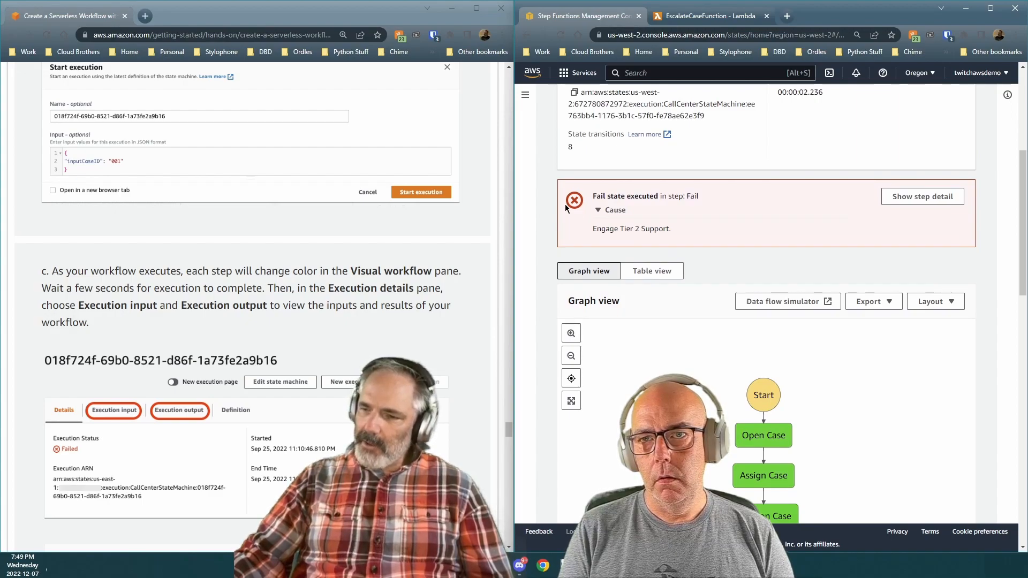
click(938, 198)
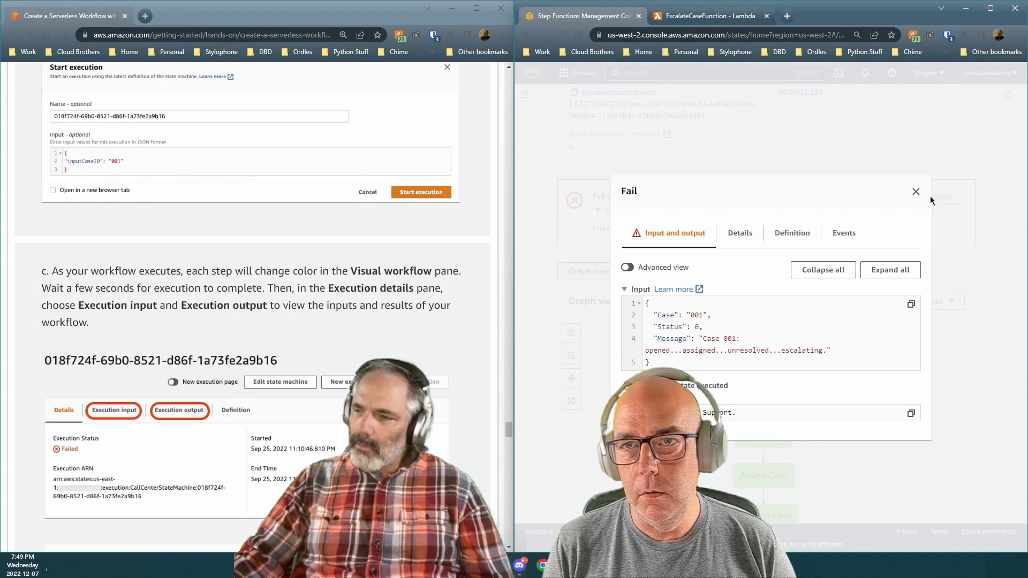
click(916, 191)
scroll(725, 331, up, 5)
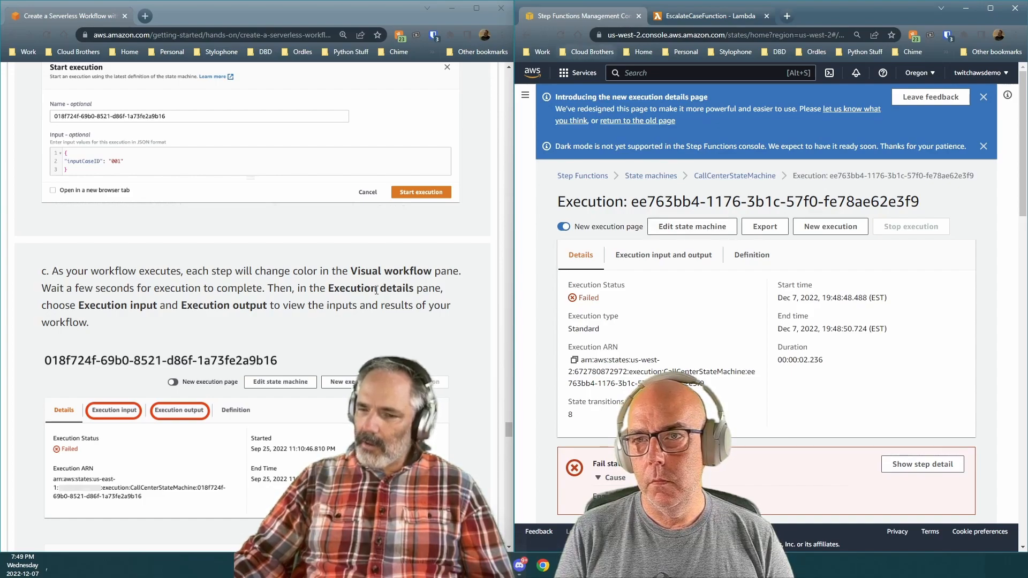
Step: Check the tutorial's expected graph, review CallCenterStateMachine's permissions and logging settings in its editor, and return to the execution details
scroll(236, 452, down, 8)
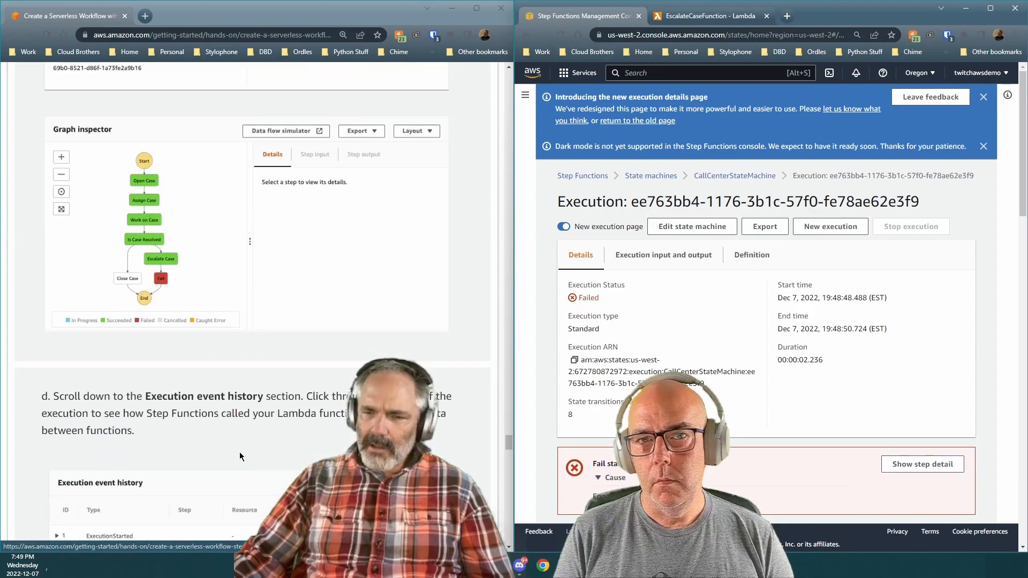
scroll(274, 446, up, 10)
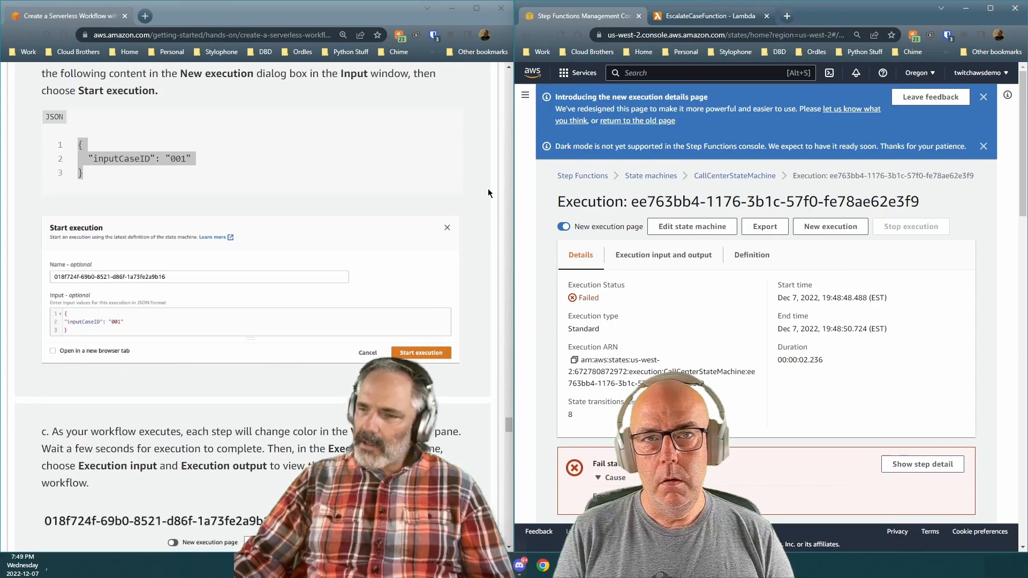
click(692, 226)
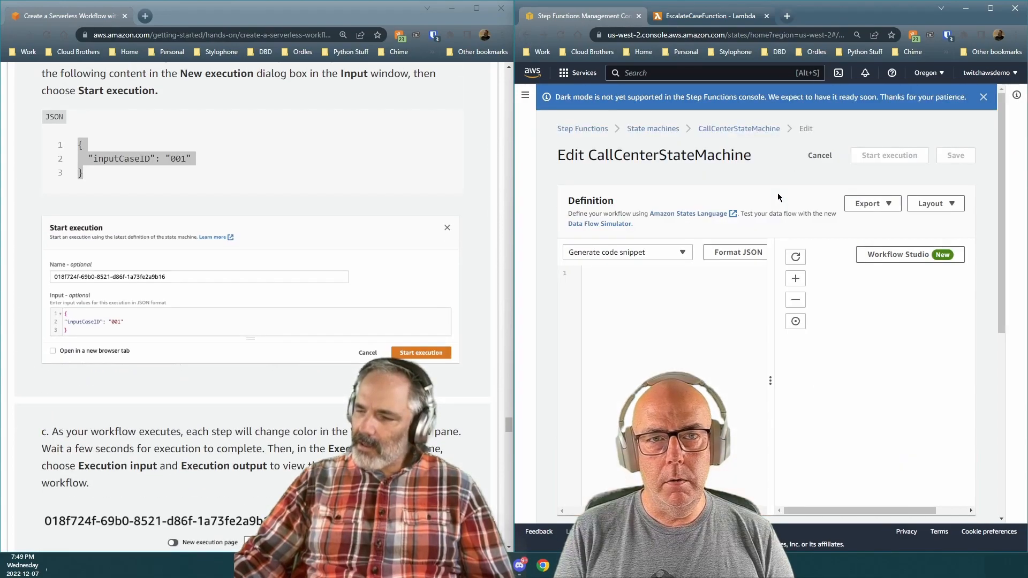
scroll(882, 345, down, 10)
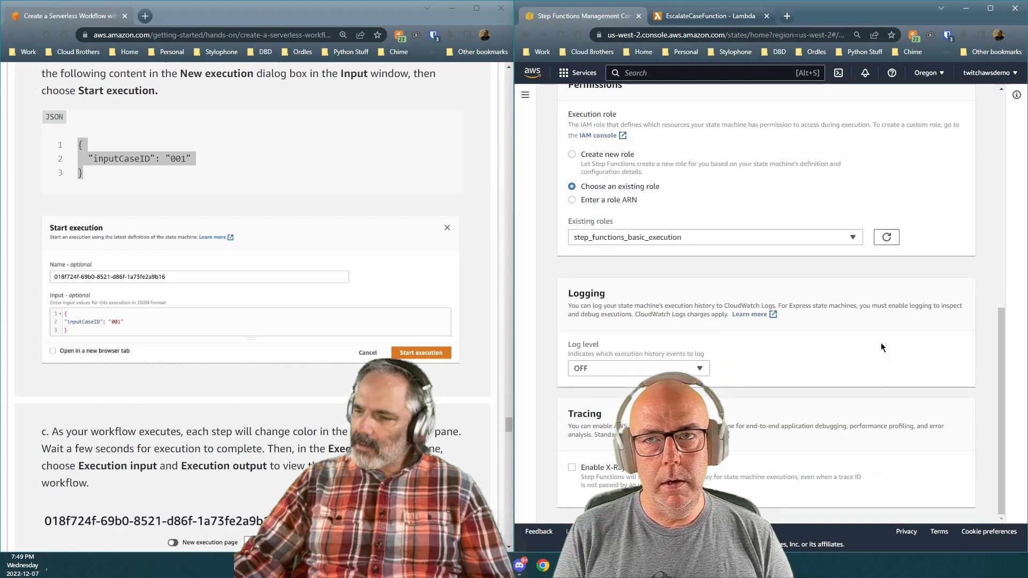
scroll(882, 347, up, 10)
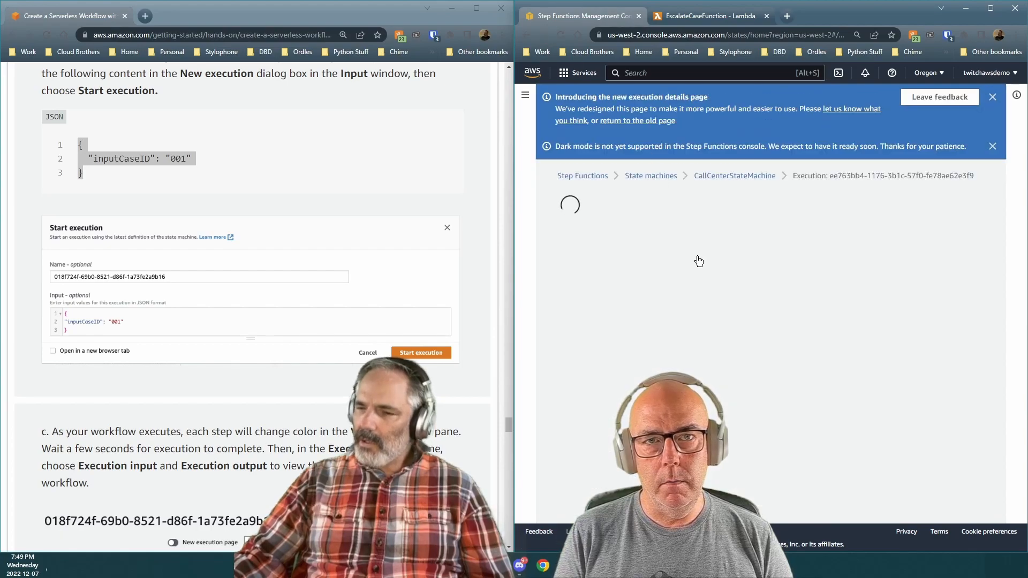
Step: Review the tutorial's Step 5 instructions on starting the execution and viewing its details, comparing its example with the current execution
scroll(317, 356, up, 6)
scroll(318, 354, up, 2)
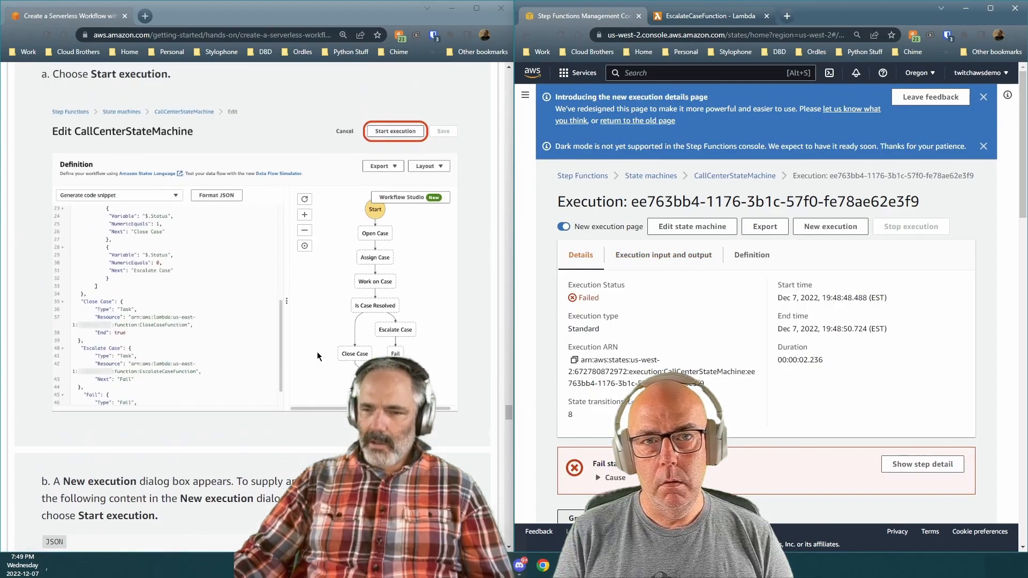
scroll(377, 288, down, 12)
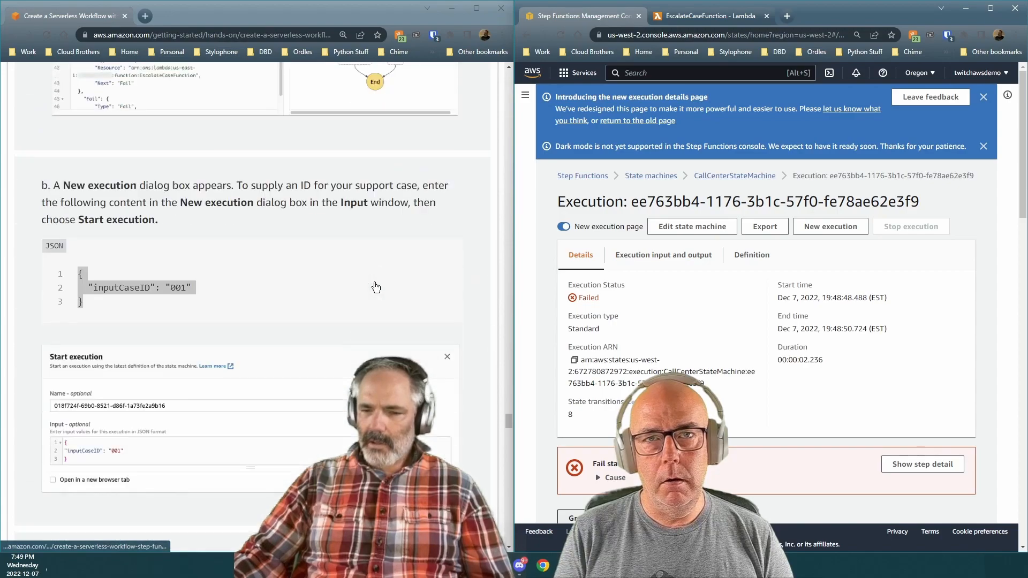
scroll(376, 288, down, 4)
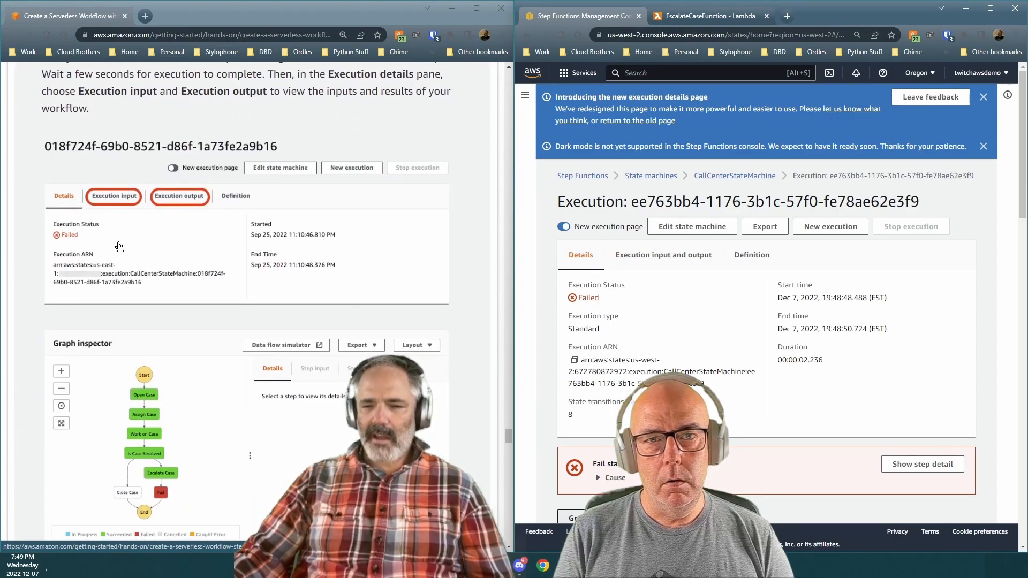
scroll(78, 237, down, 1)
scroll(79, 236, up, 3)
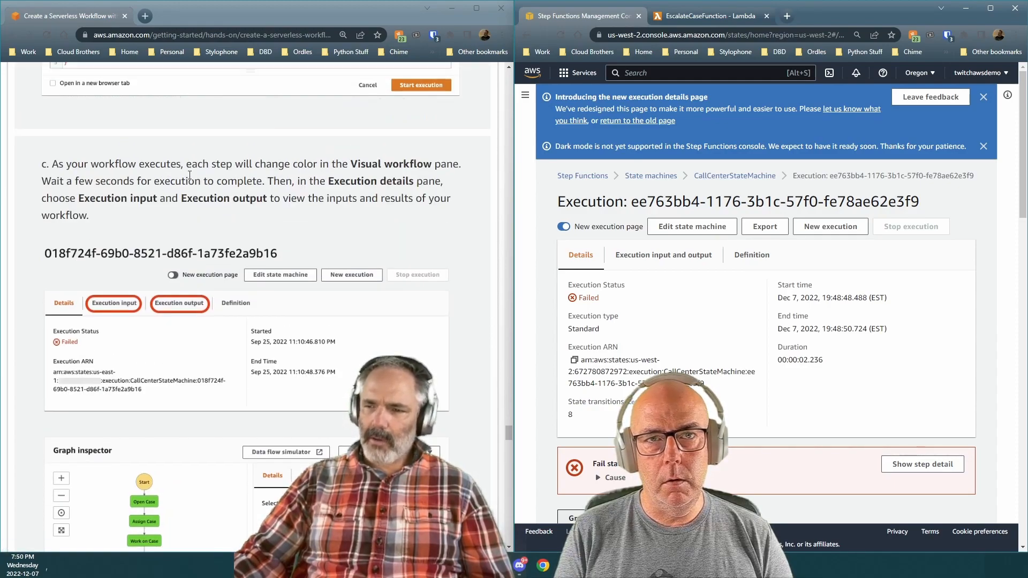
scroll(196, 175, up, 3)
scroll(196, 175, down, 4)
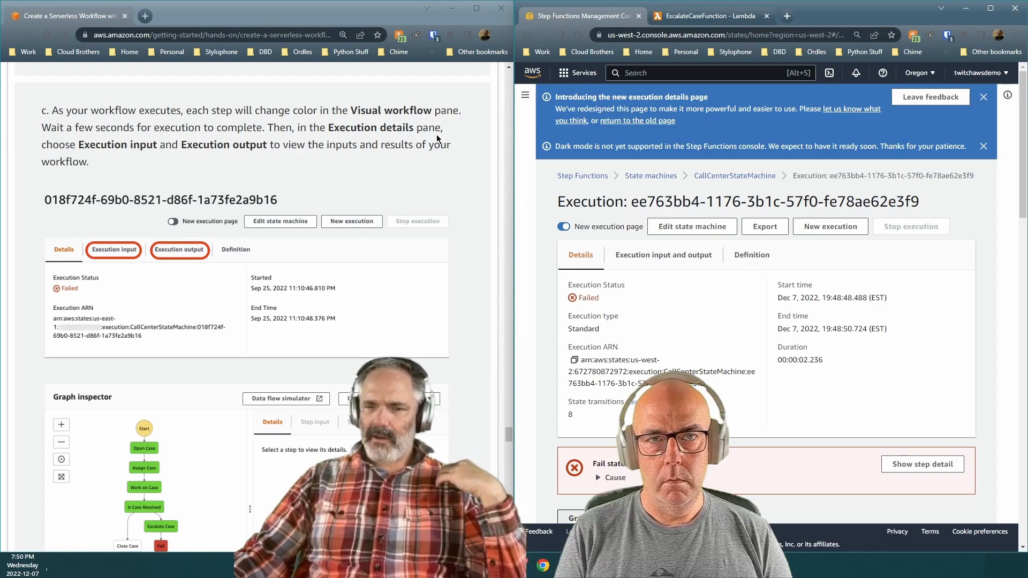
mouse_move(512, 155)
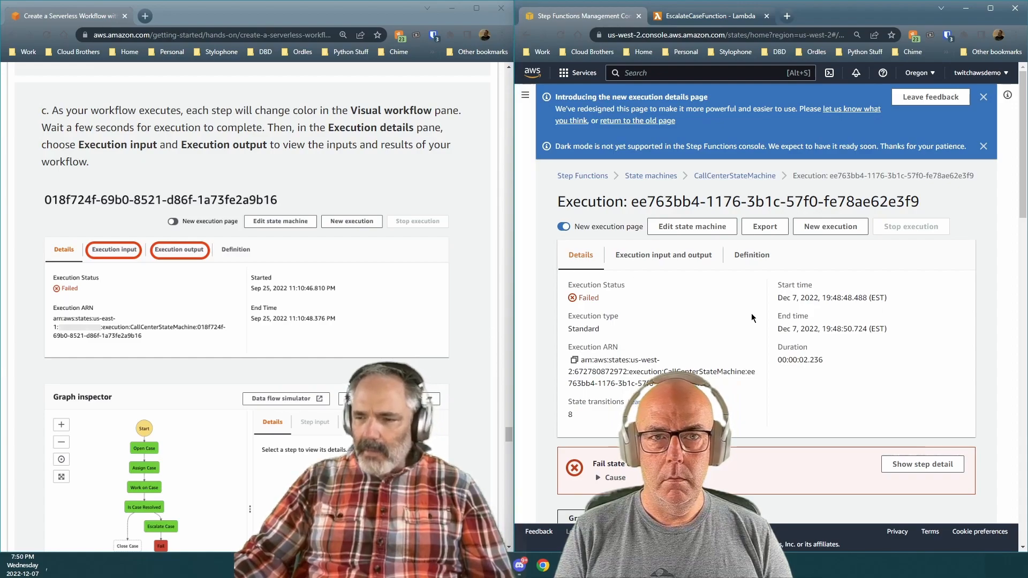
Step: Compare the execution's graph view with the tutorial's Graph inspector example and its instruction on the execution event history
scroll(808, 319, down, 1)
scroll(808, 319, down, 4)
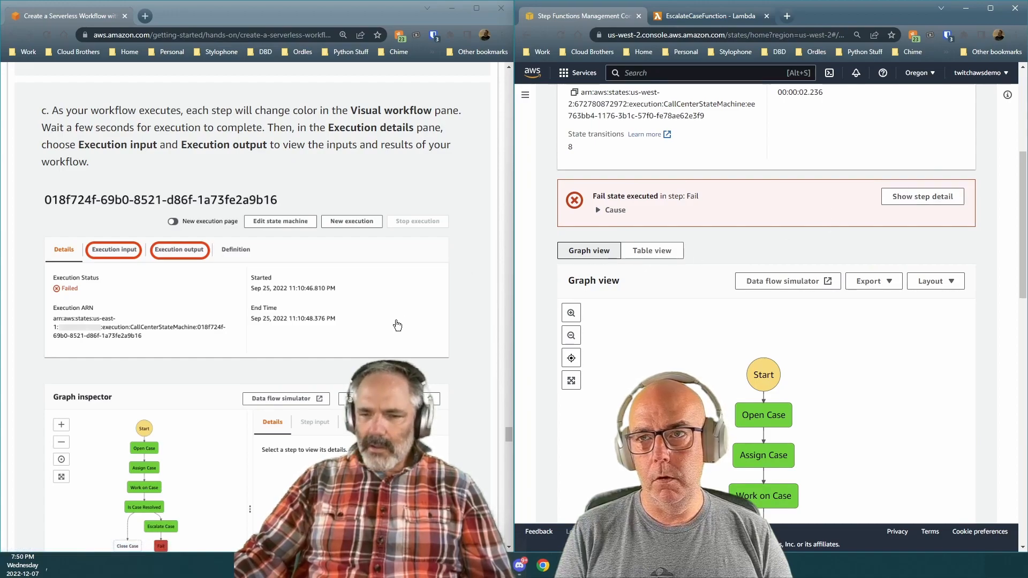
scroll(396, 323, down, 4)
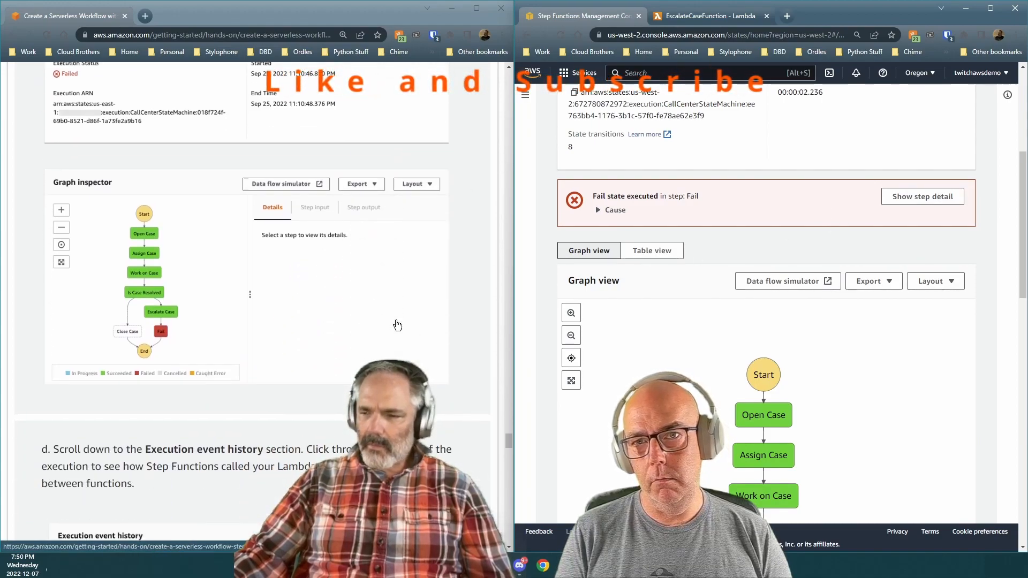
scroll(397, 323, down, 3)
scroll(729, 311, up, 2)
scroll(819, 328, down, 8)
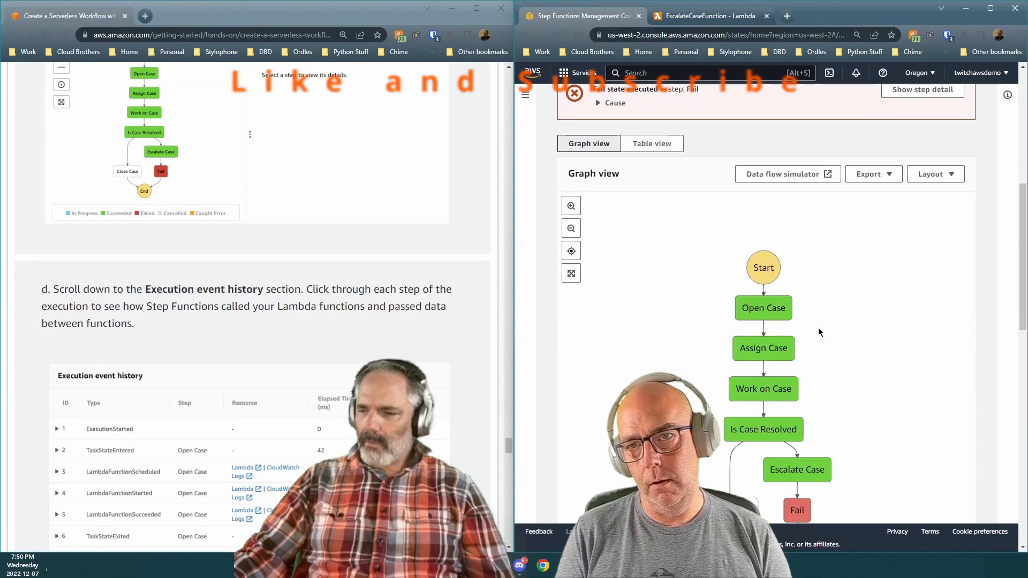
scroll(248, 201, up, 2)
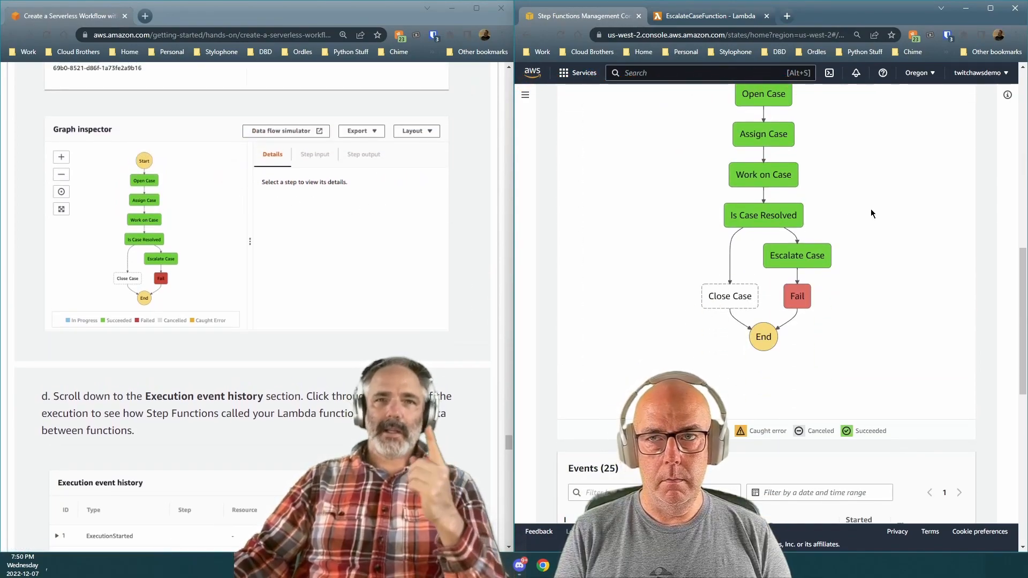
scroll(871, 212, down, 2)
scroll(872, 209, up, 1)
scroll(872, 209, down, 1)
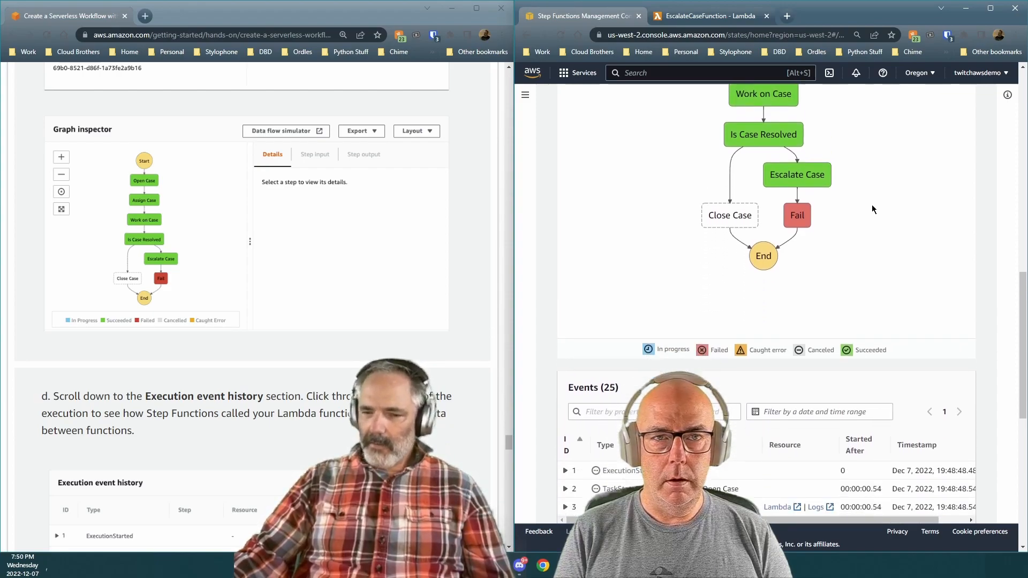
Step: Inspect the execution's Events list, viewing the details of Open Case's LambdaFunctionSucceeded event and of the ExecutionStarted event
scroll(872, 209, down, 2)
scroll(386, 213, down, 5)
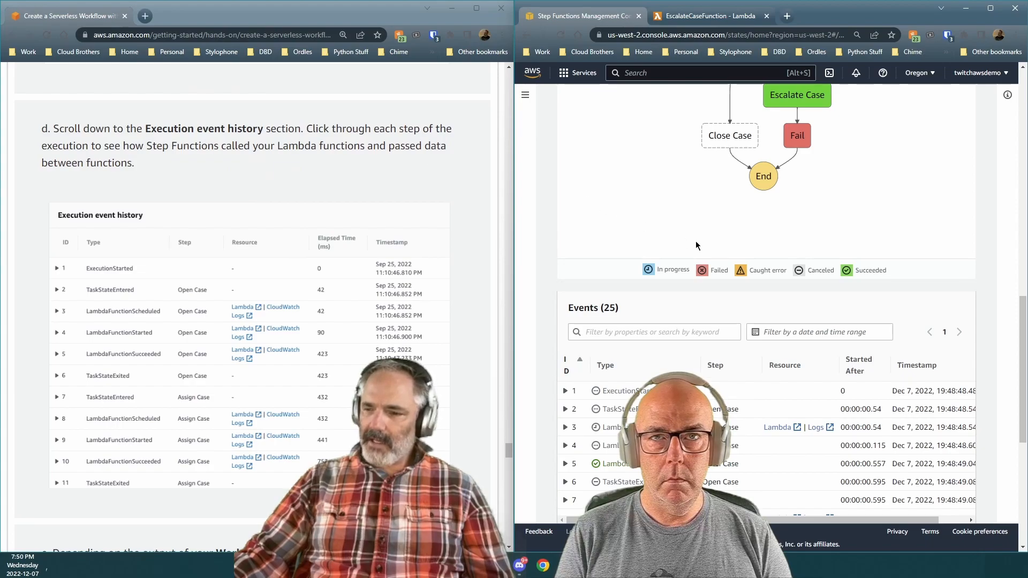
scroll(696, 245, down, 2)
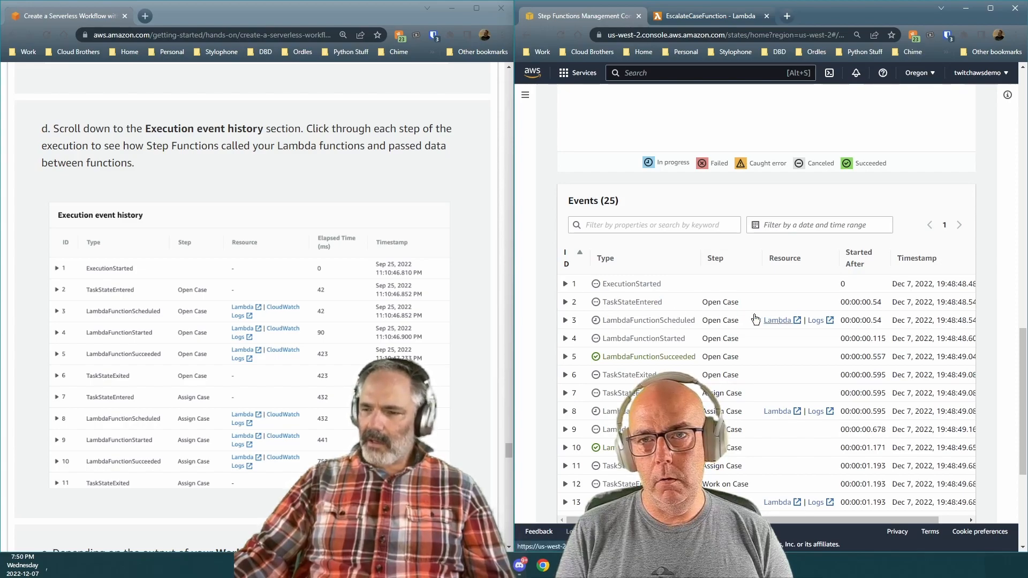
scroll(706, 309, down, 1)
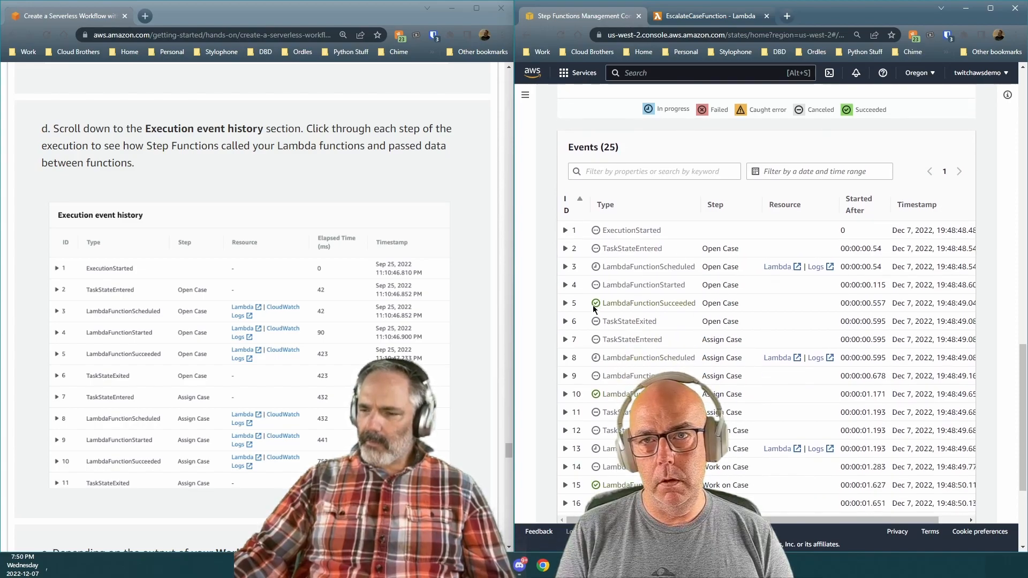
click(565, 303)
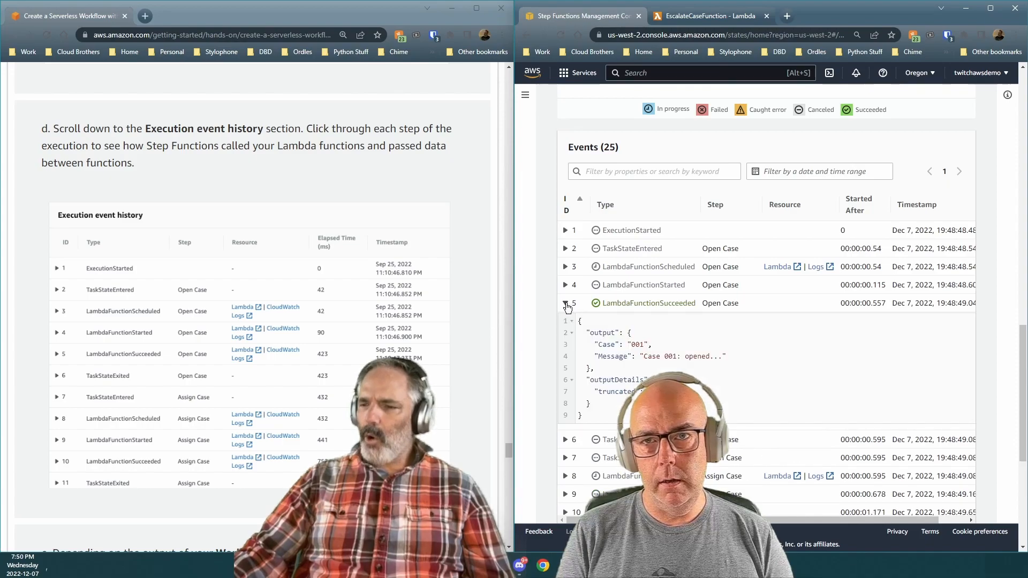
click(566, 304)
click(566, 231)
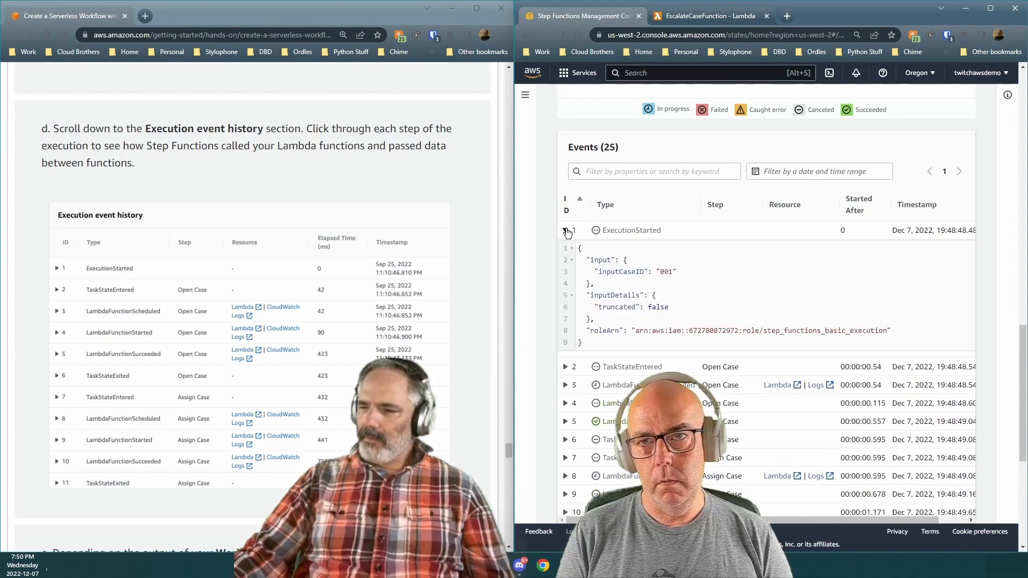
click(566, 232)
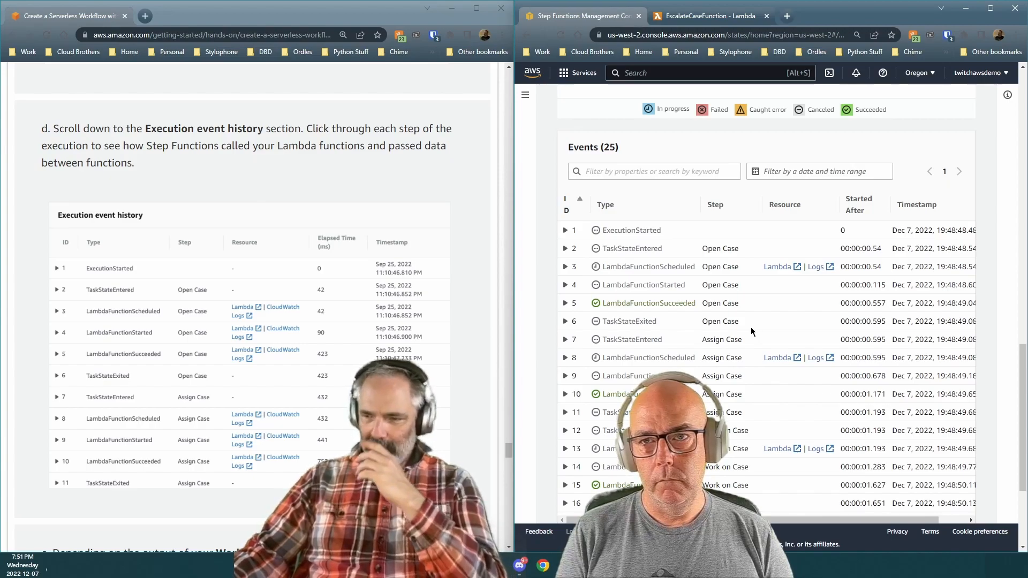
Step: Review the remaining execution events and the tutorial's part e on resolved versus escalated cases and looping back to Work On Case
scroll(314, 382, down, 4)
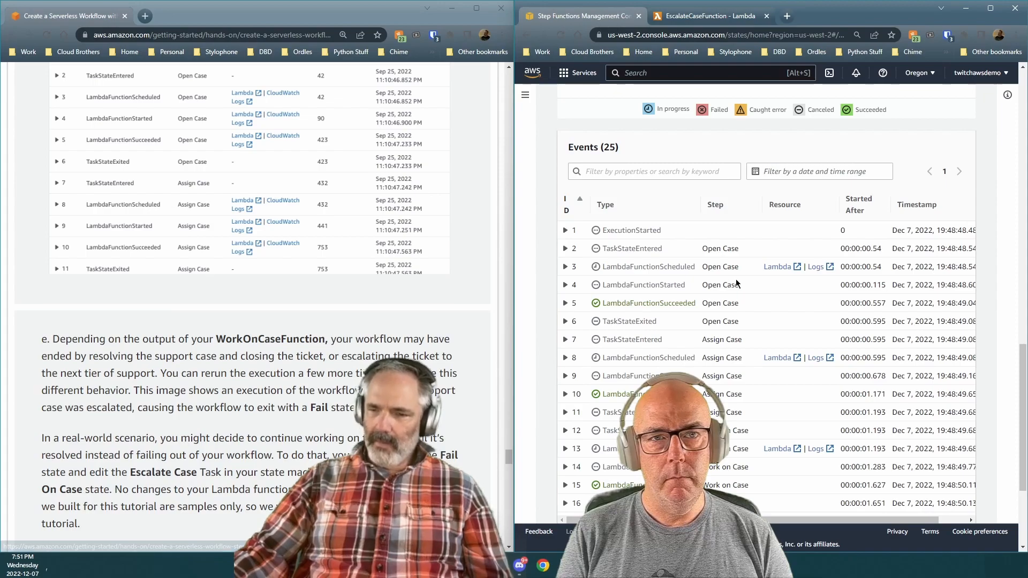
scroll(737, 284, down, 3)
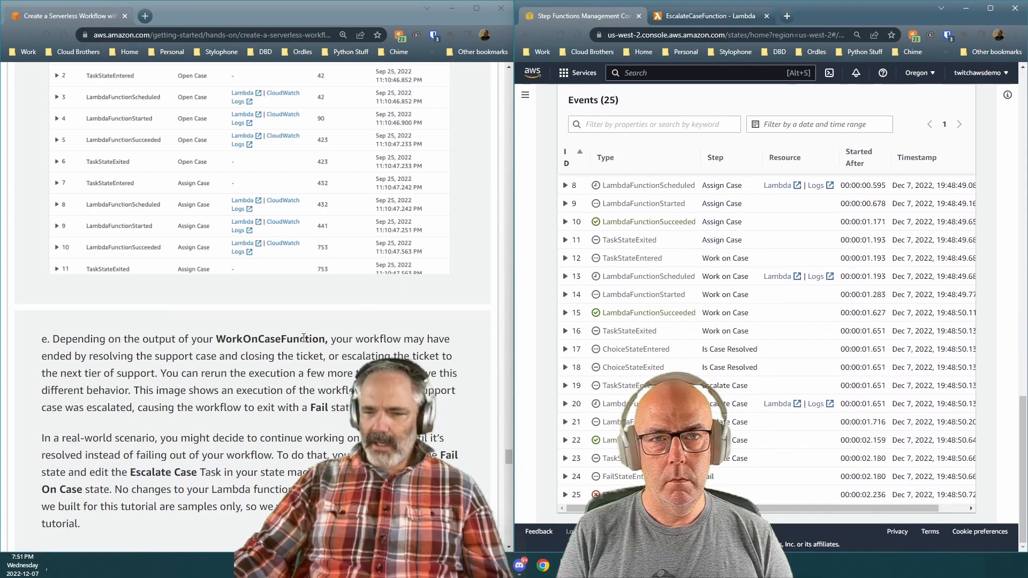
scroll(168, 352, down, 2)
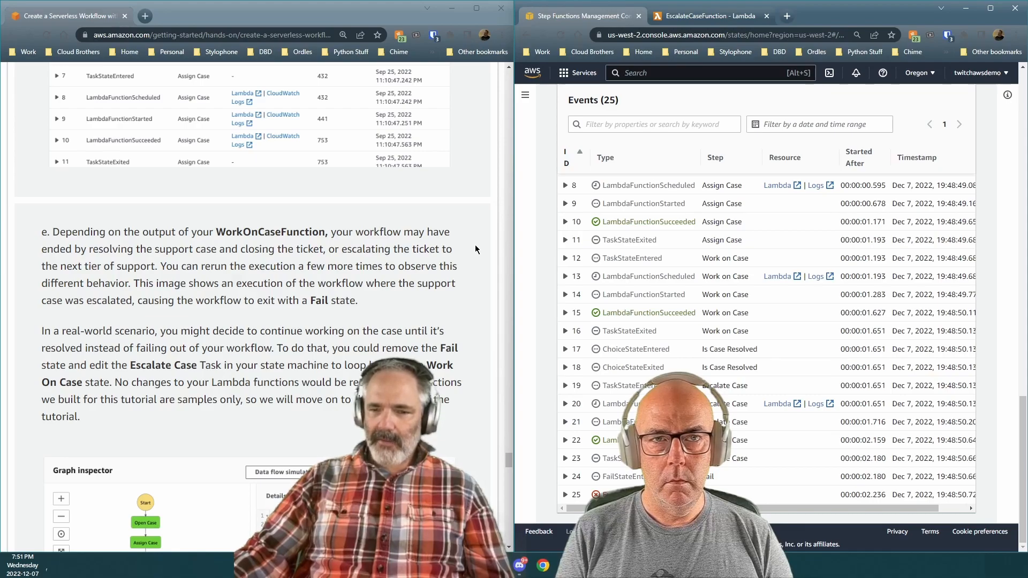
scroll(411, 242, down, 1)
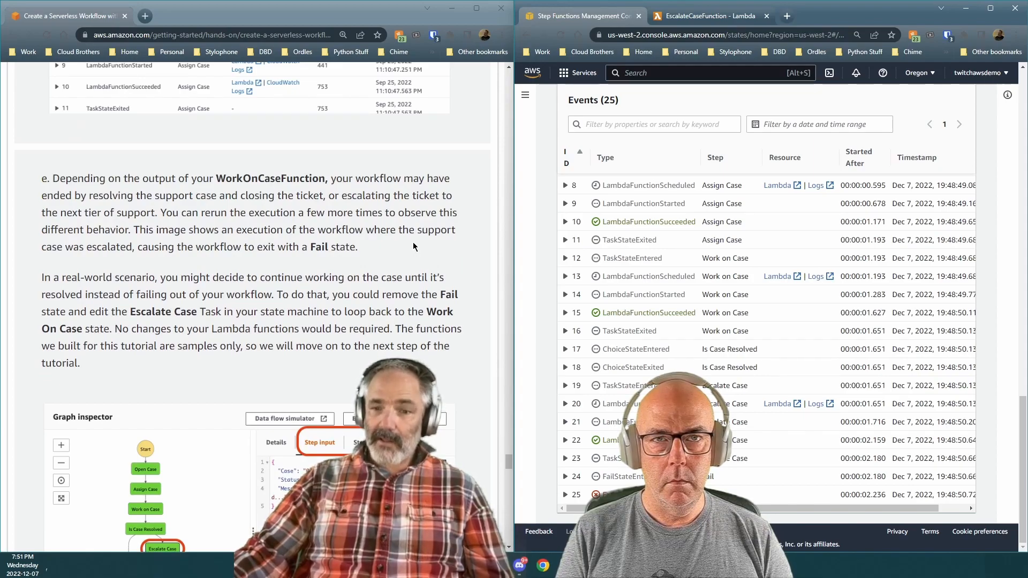
scroll(455, 256, down, 2)
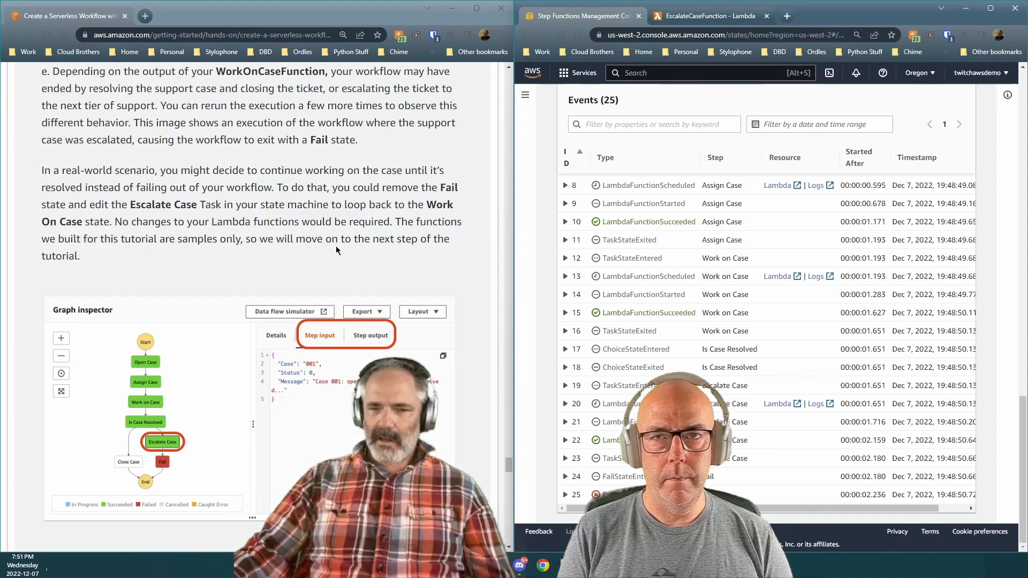
scroll(374, 210, down, 1)
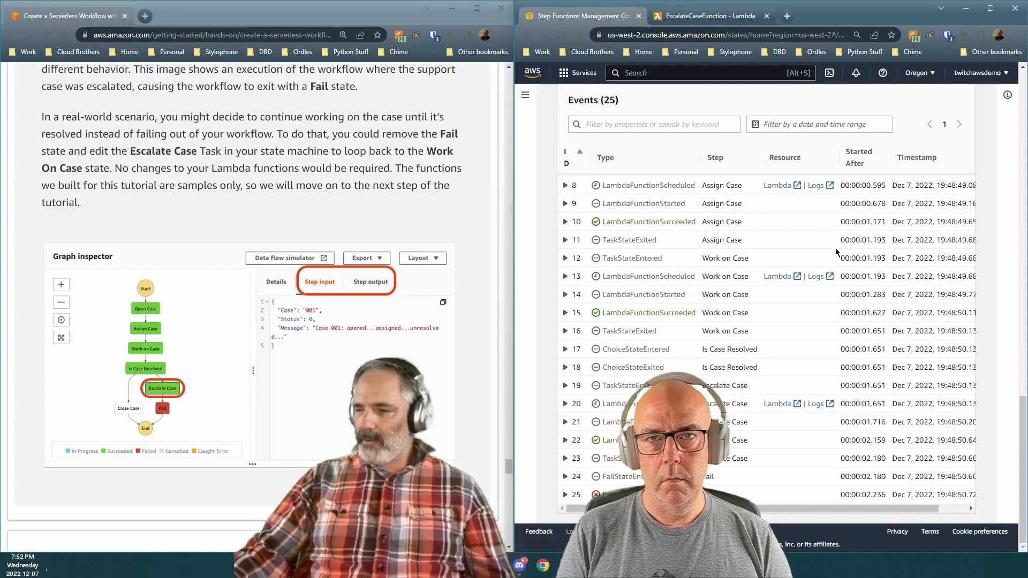
Step: Start a new execution of CallCenterStateMachine with the input "inputCaseID": "001"
scroll(835, 249, up, 10)
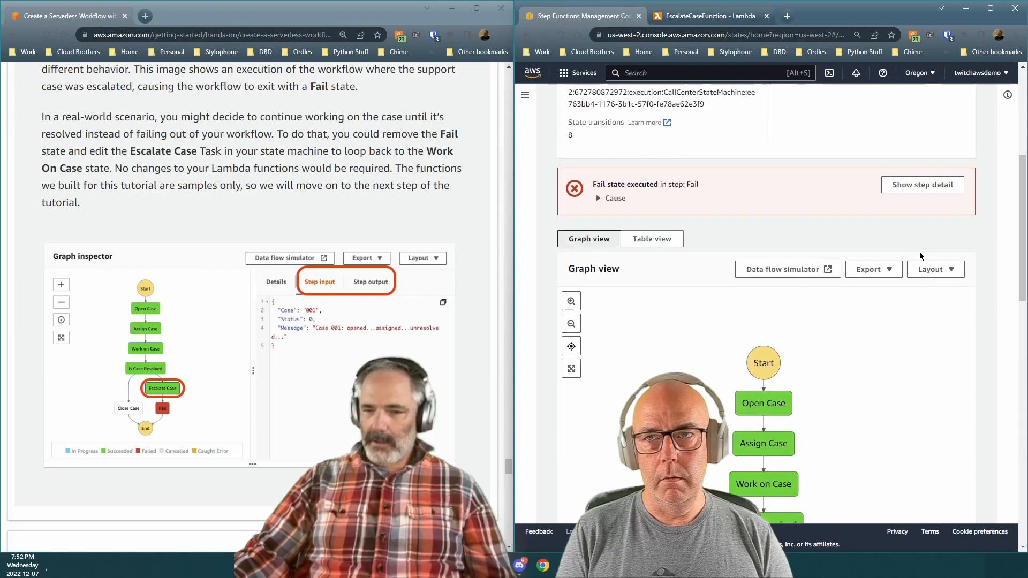
scroll(282, 202, down, 5)
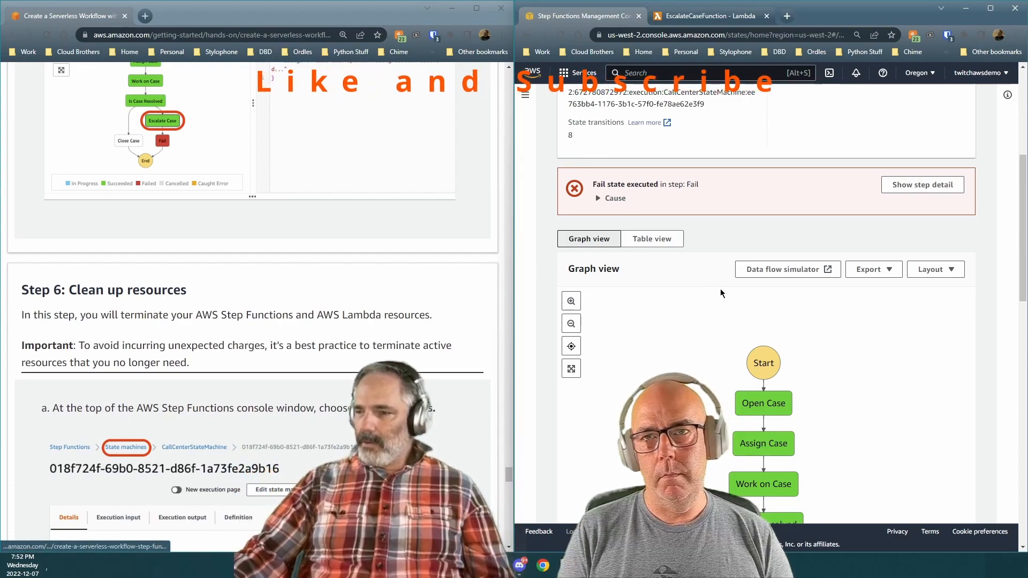
scroll(793, 320, up, 5)
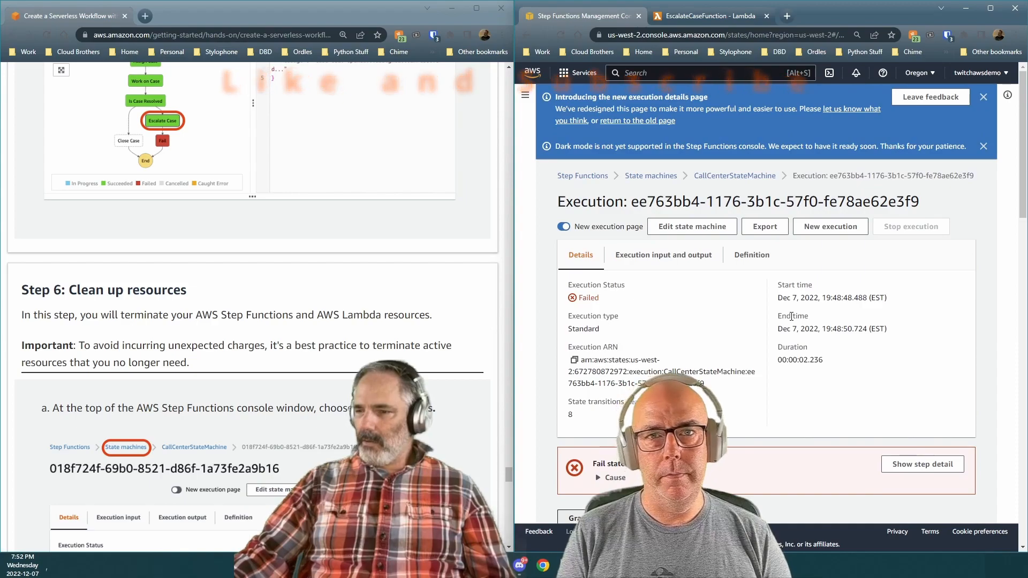
click(839, 231)
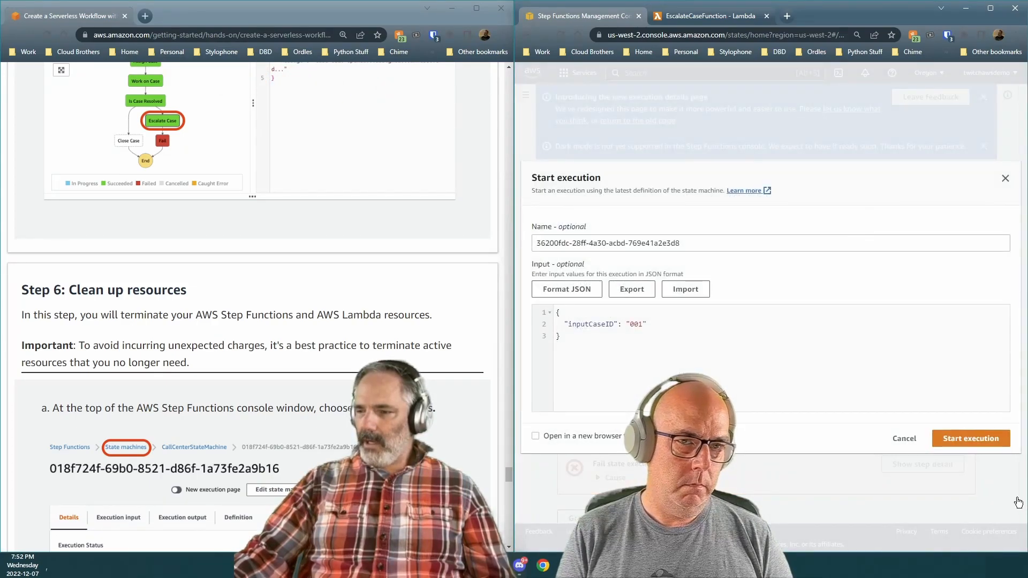
click(961, 444)
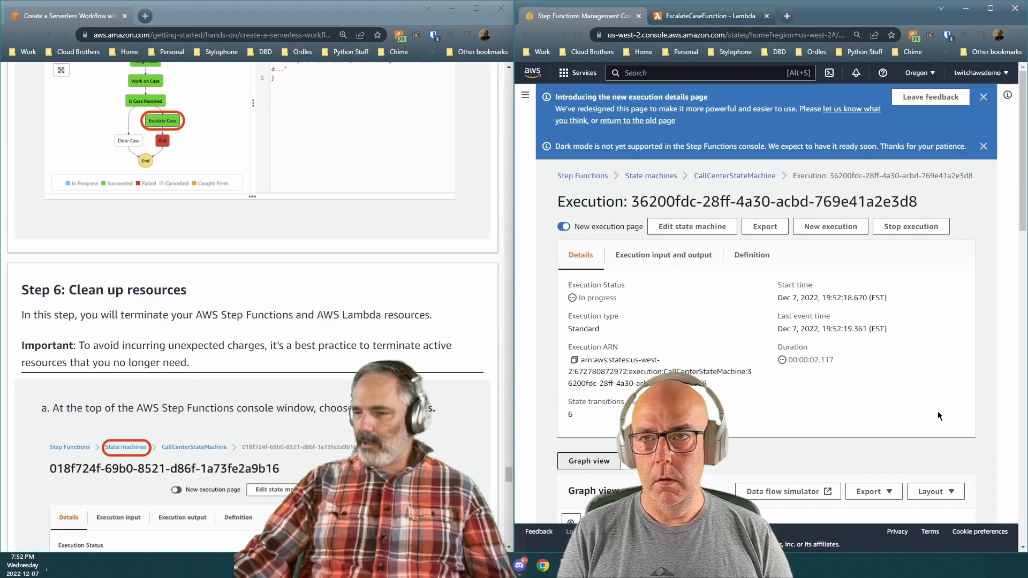
Step: Examine the new execution's status and the path taken in its graph view, and check the tutorial's Step 6 cleanup instructions
scroll(937, 411, down, 8)
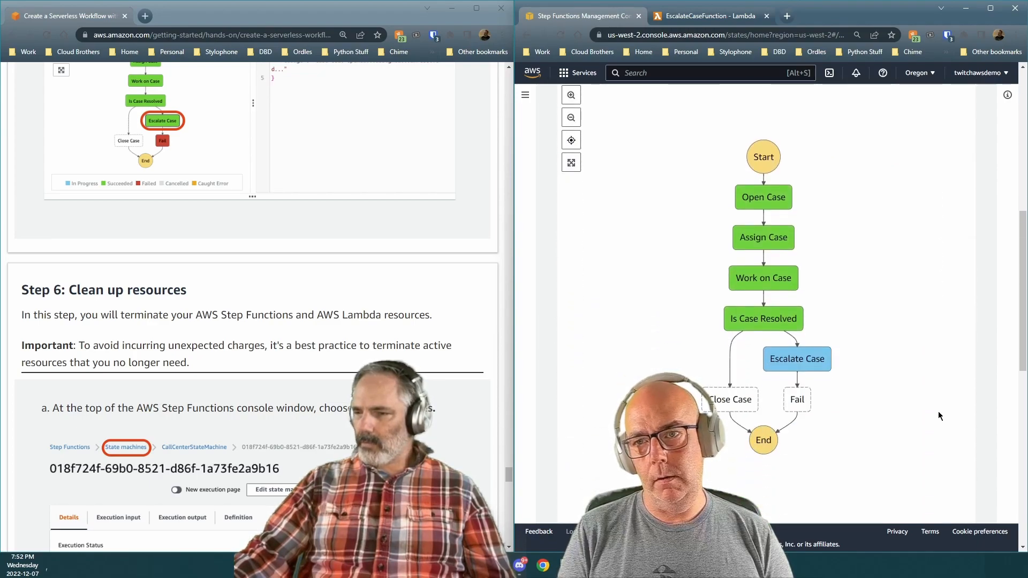
scroll(938, 411, down, 1)
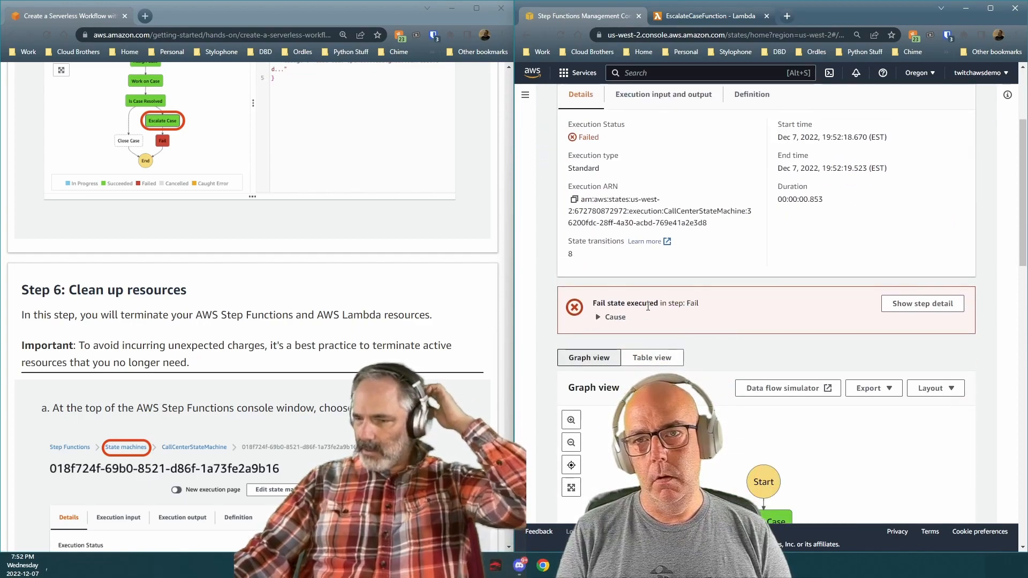
scroll(740, 443, down, 4)
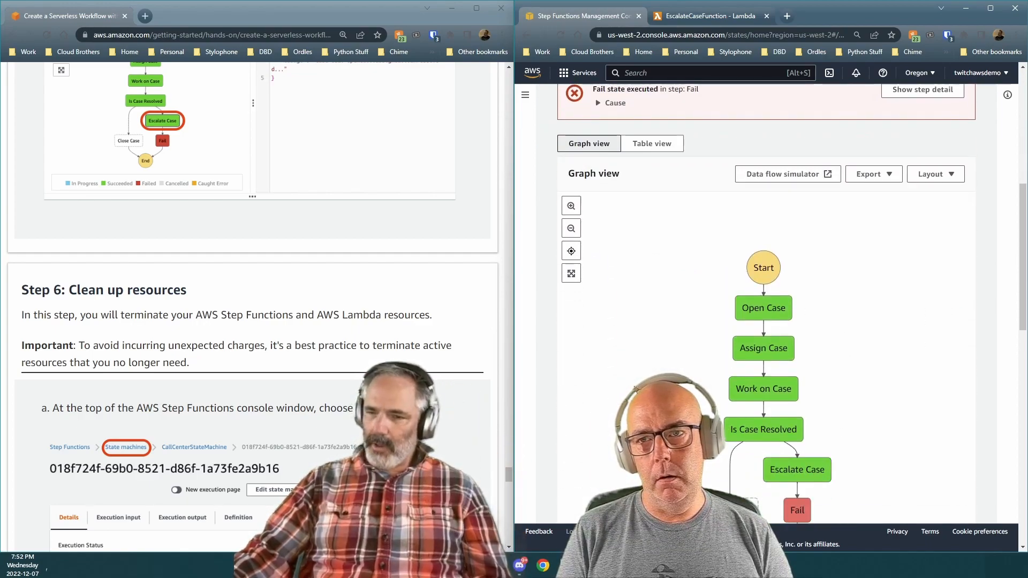
scroll(739, 444, up, 5)
scroll(580, 356, down, 3)
scroll(579, 356, down, 3)
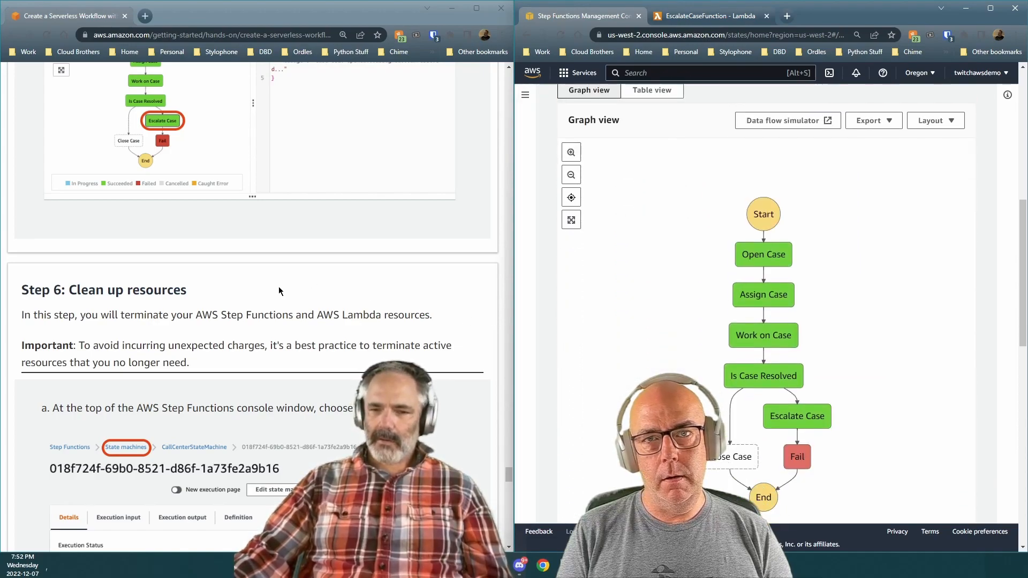
scroll(254, 297, down, 3)
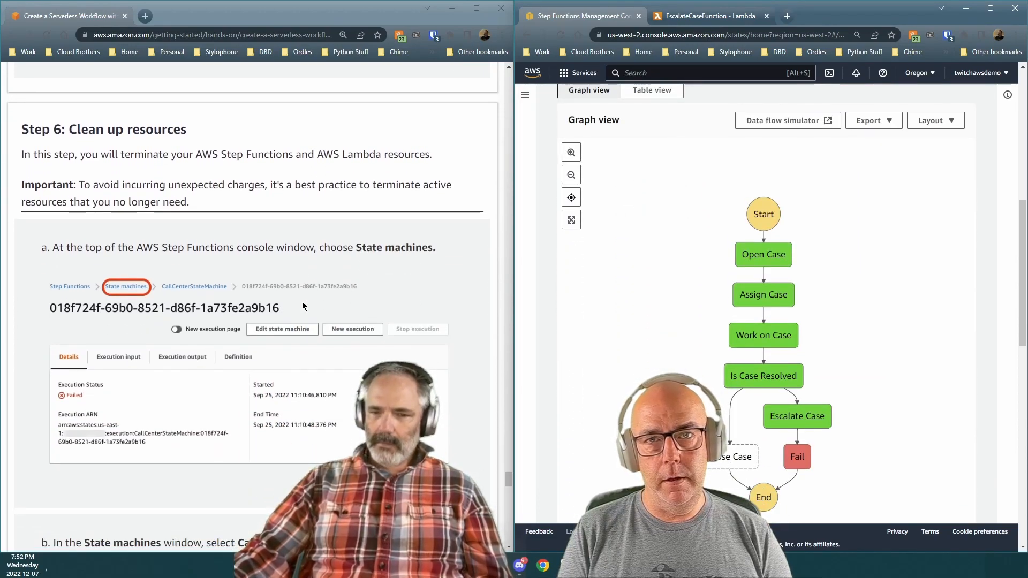
scroll(747, 276, down, 2)
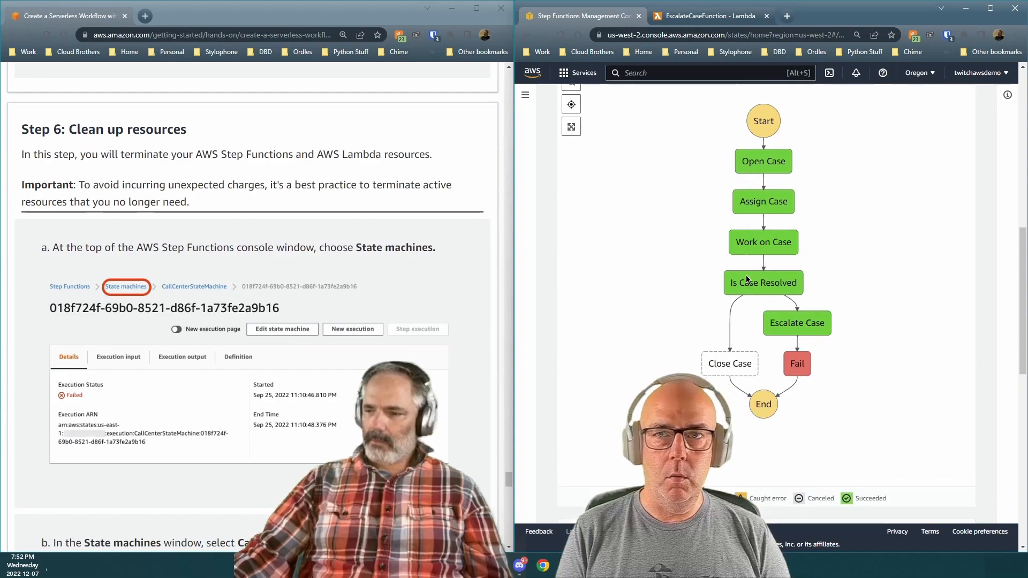
scroll(747, 279, up, 2)
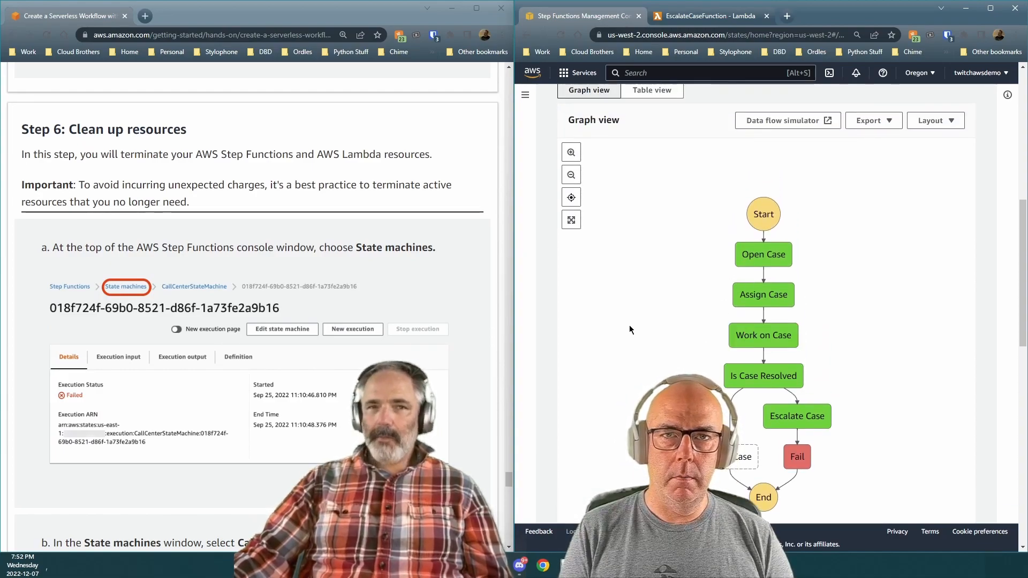
scroll(394, 327, down, 3)
scroll(389, 328, up, 3)
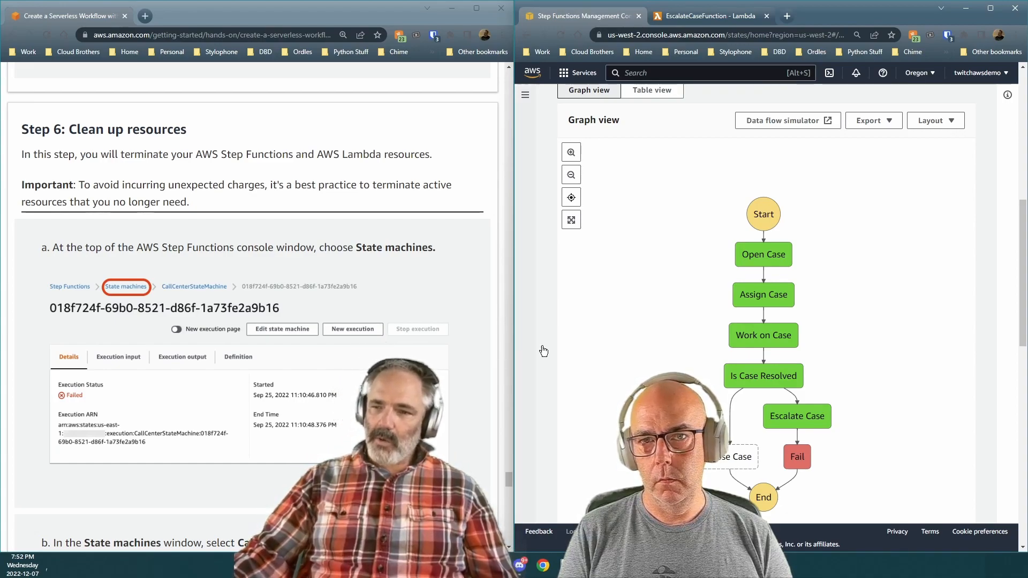
Step: Delete CallCenterStateMachine from the state machines list, confirm the deletion, and check it against the tutorial's Step 6b
scroll(677, 304, up, 8)
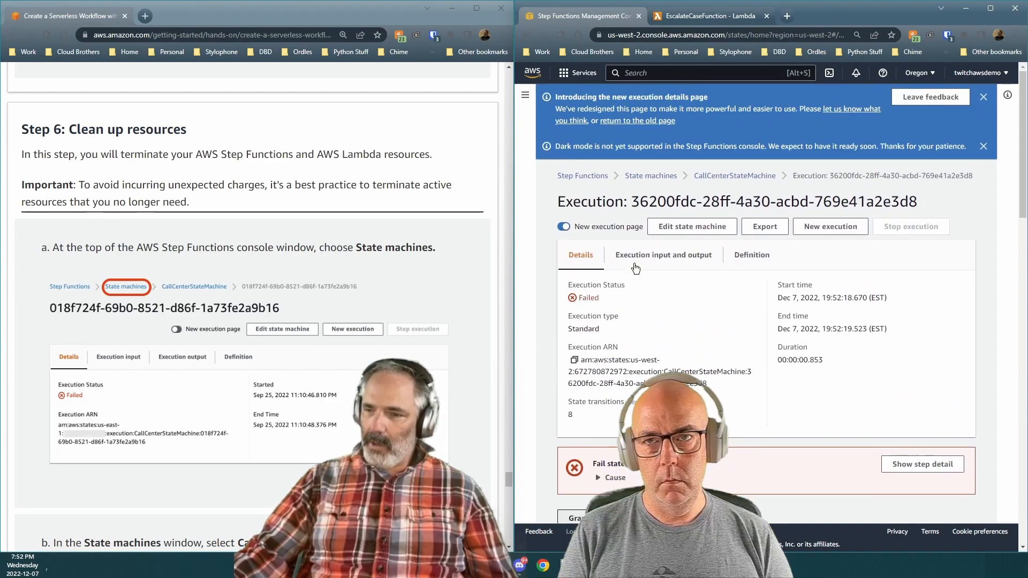
click(664, 177)
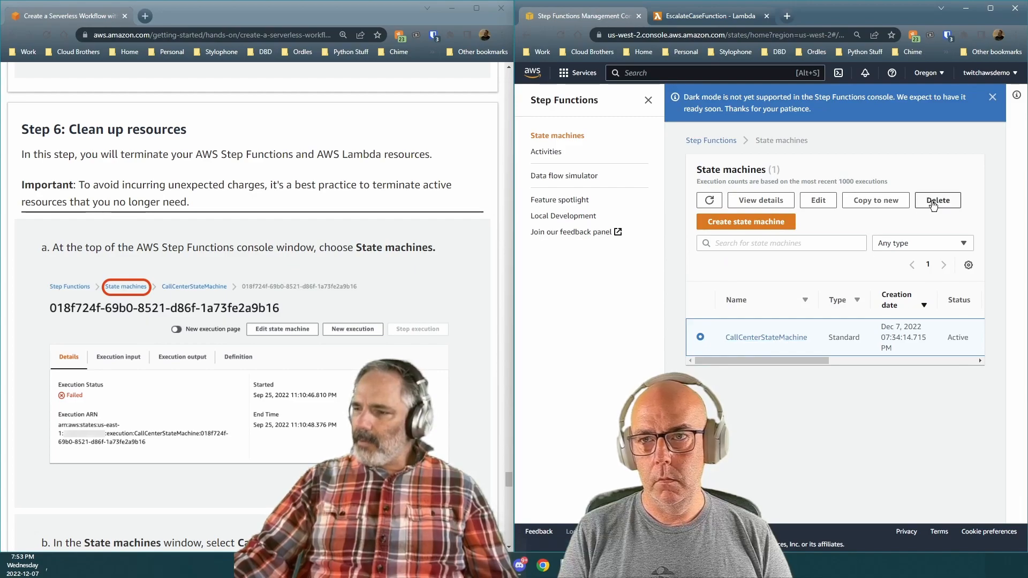
click(934, 200)
click(872, 348)
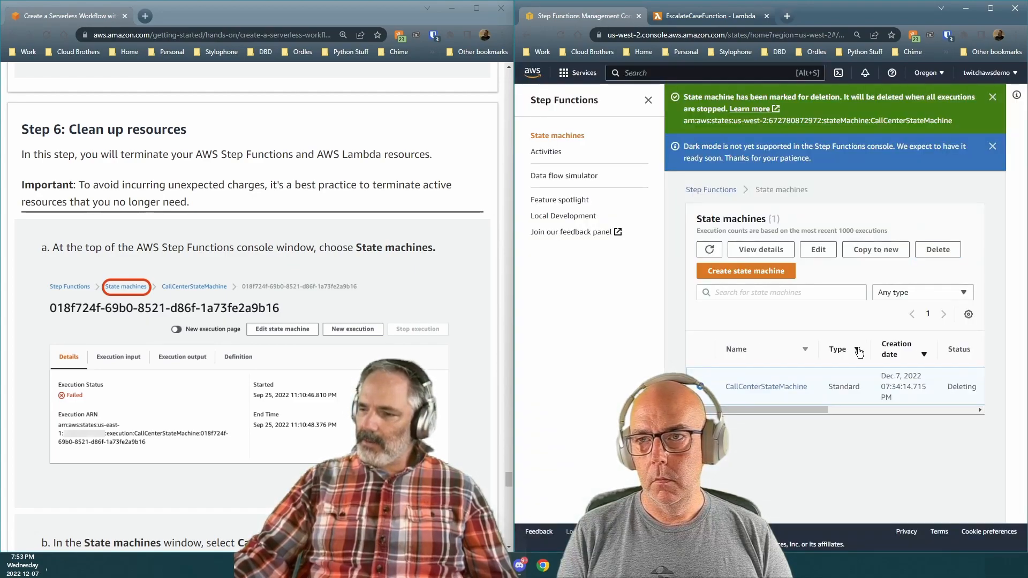
drag(803, 413, 717, 411)
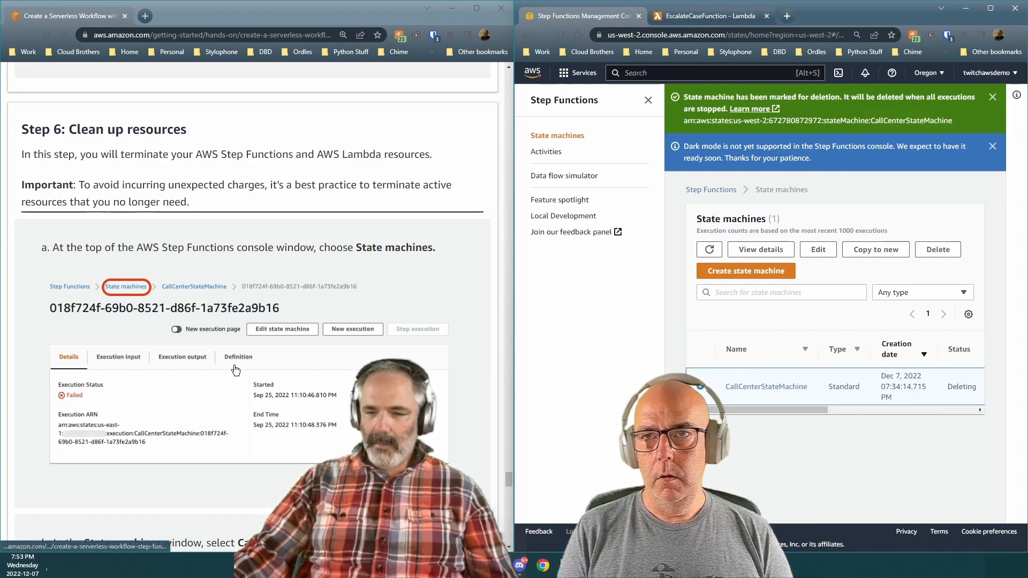
scroll(289, 349, down, 5)
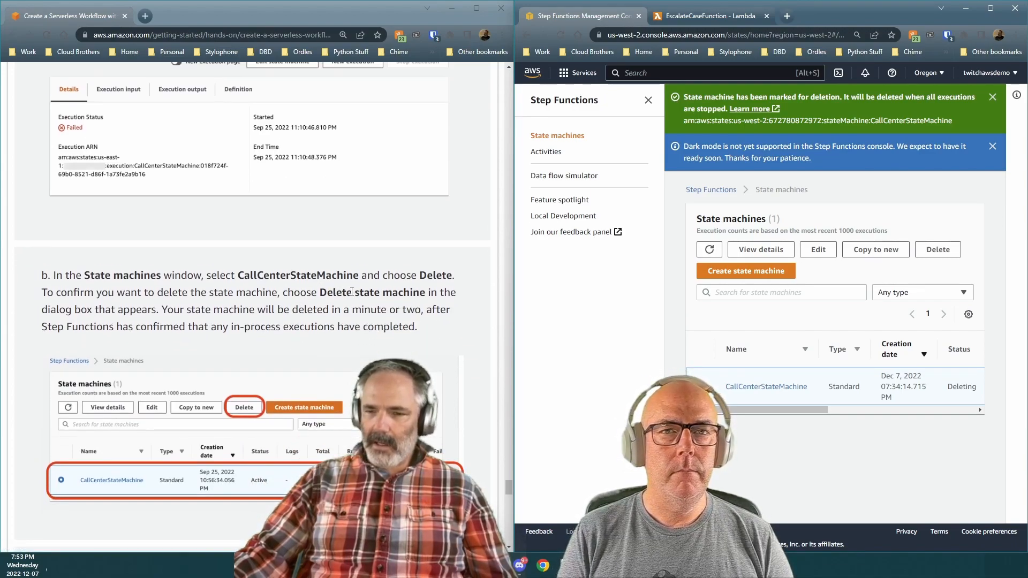
Step: Refresh the state machines list, check CallCenterStateMachine's status and execution columns, and read the tutorial's Step 6c on deleting the Lambda functions
scroll(349, 292, down, 2)
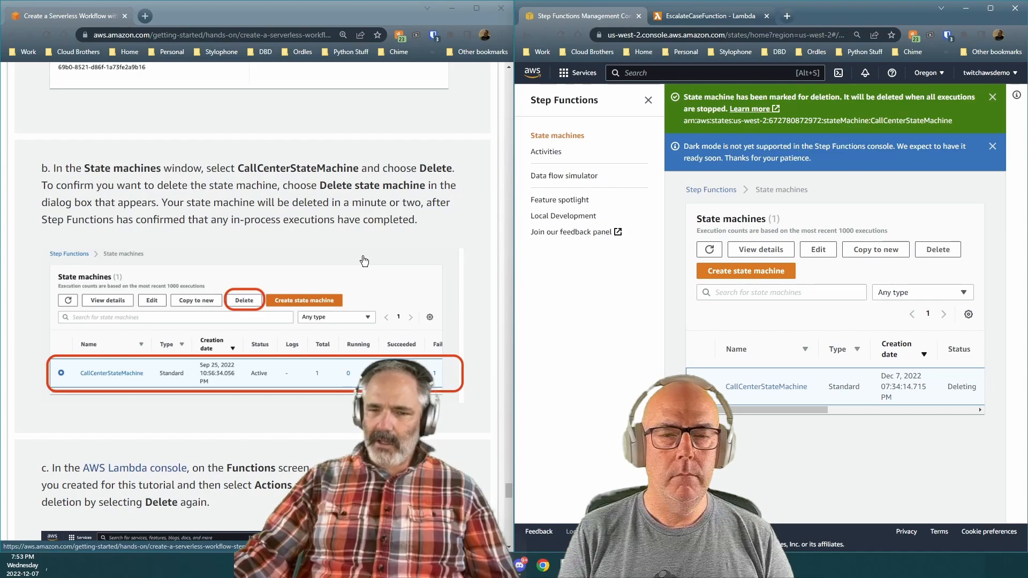
scroll(364, 261, down, 2)
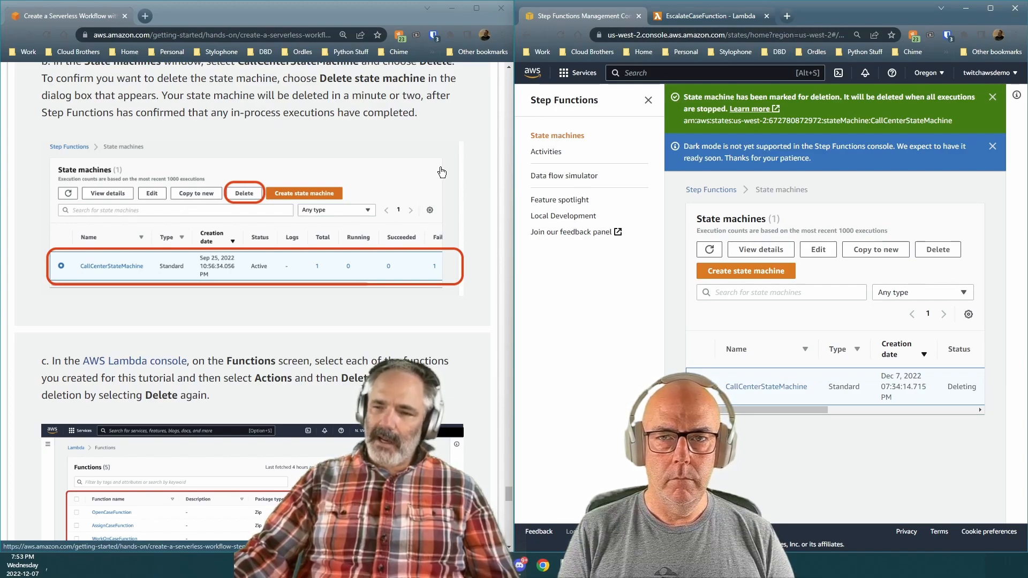
drag(808, 410, 972, 423)
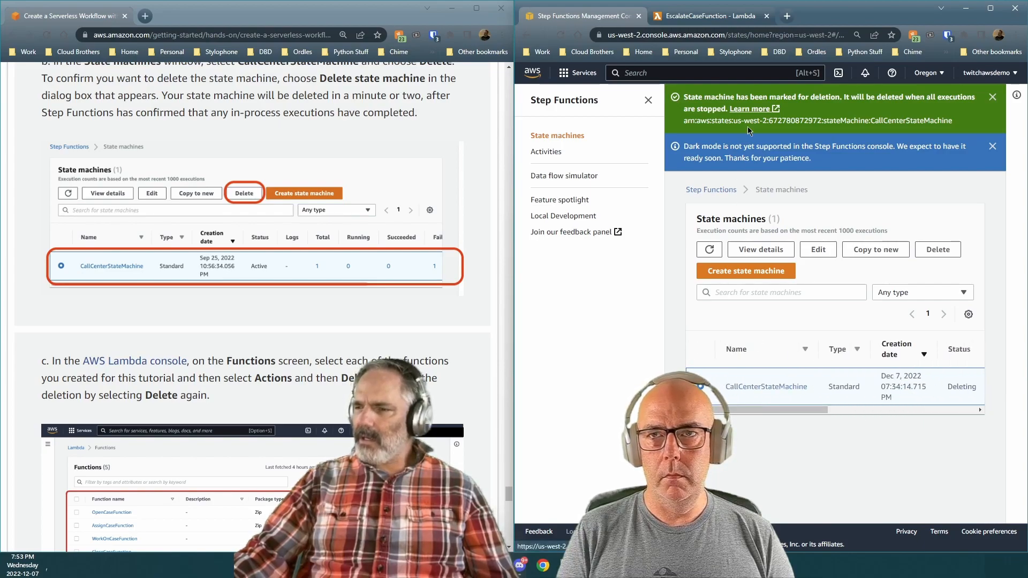
click(710, 251)
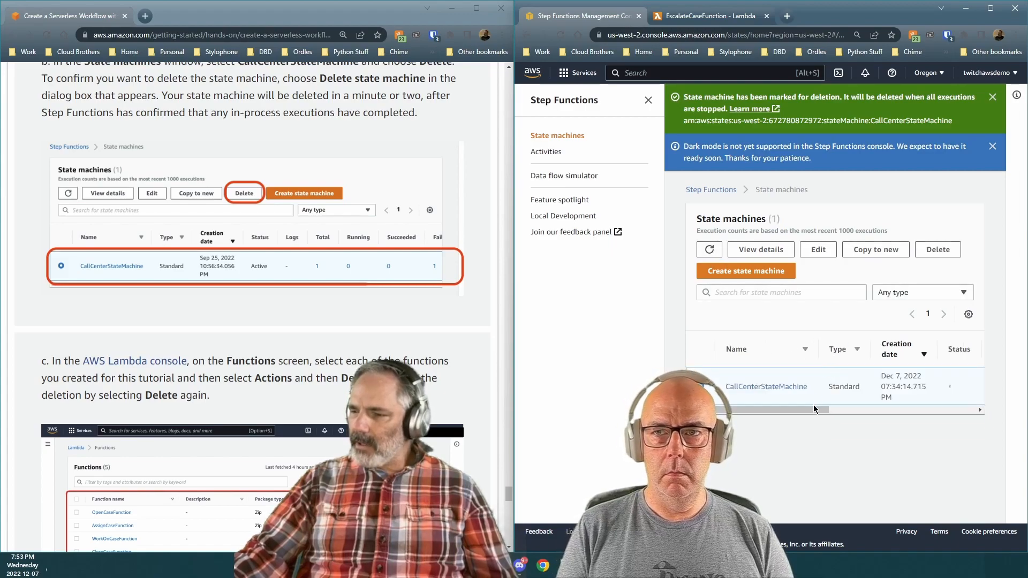
drag(797, 410, 1023, 409)
scroll(347, 425, down, 3)
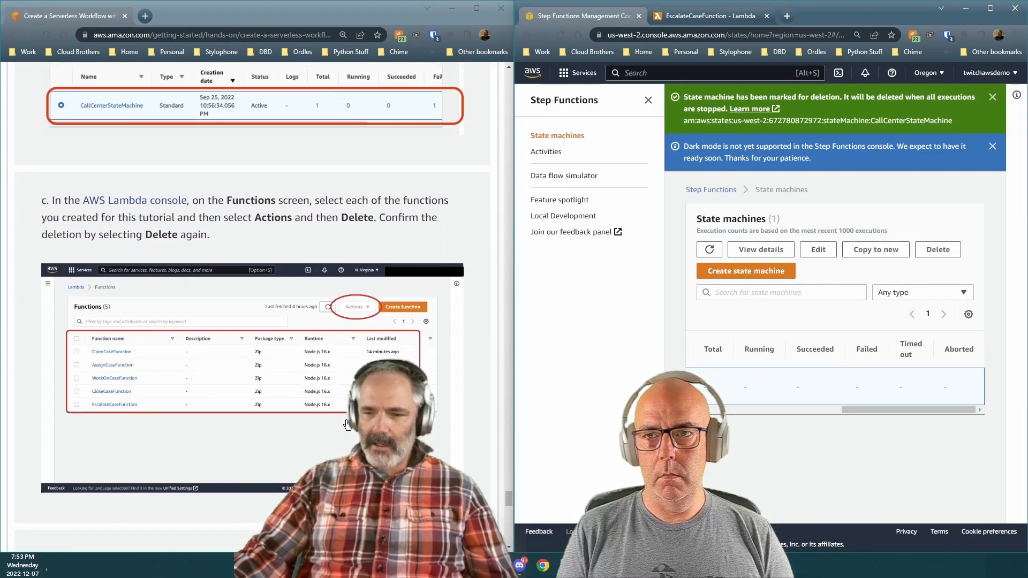
Step: In the Lambda console, delete OpenCaseFunction, AssignCaseFunction, WorkOnCaseFunction, CloseCaseFunction and EscalateCaseFunction together, confirming with "delete", and close the dialog
click(707, 16)
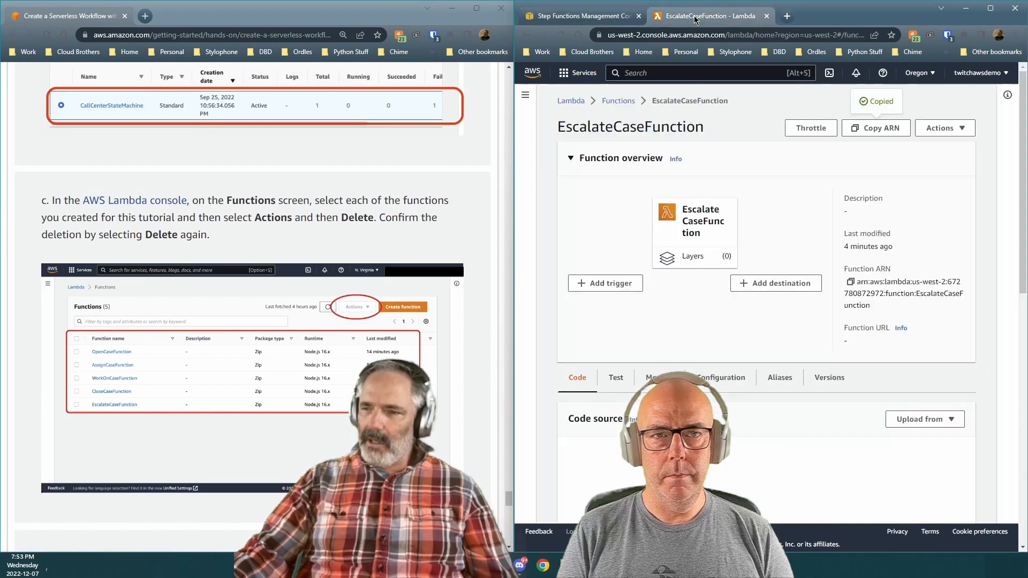
click(612, 102)
click(572, 205)
click(572, 227)
click(571, 249)
click(572, 291)
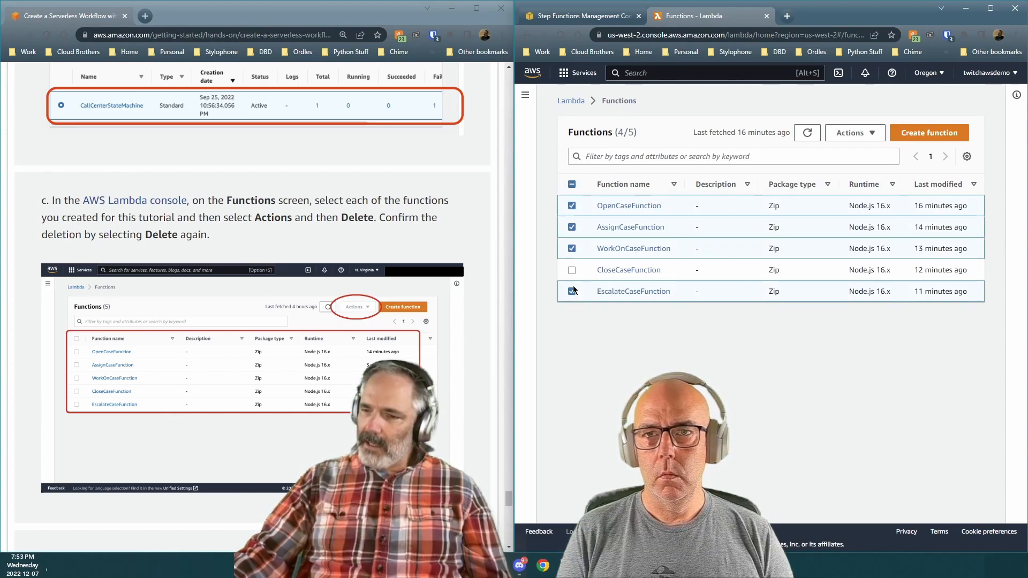
click(572, 270)
click(855, 133)
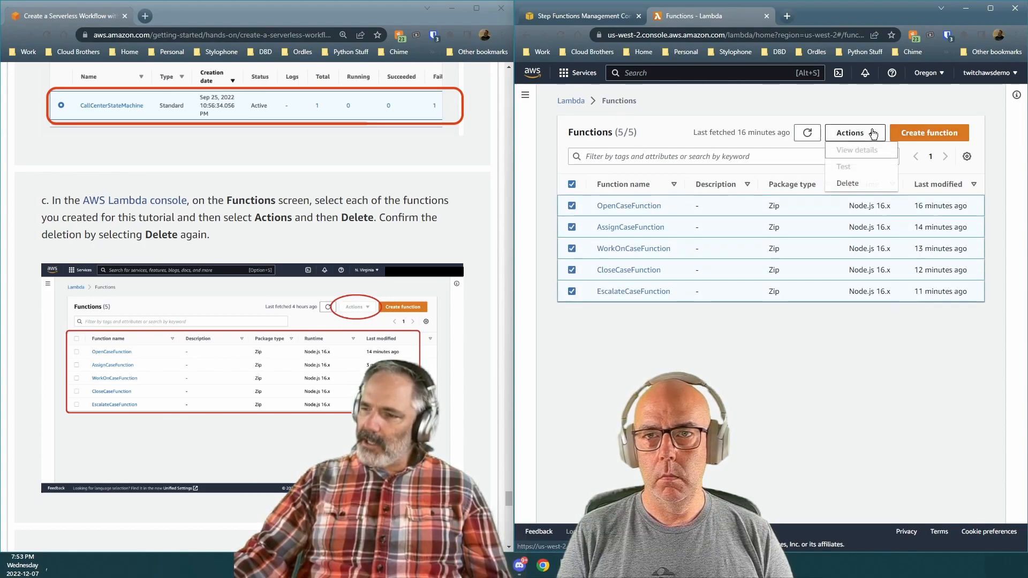
click(857, 184)
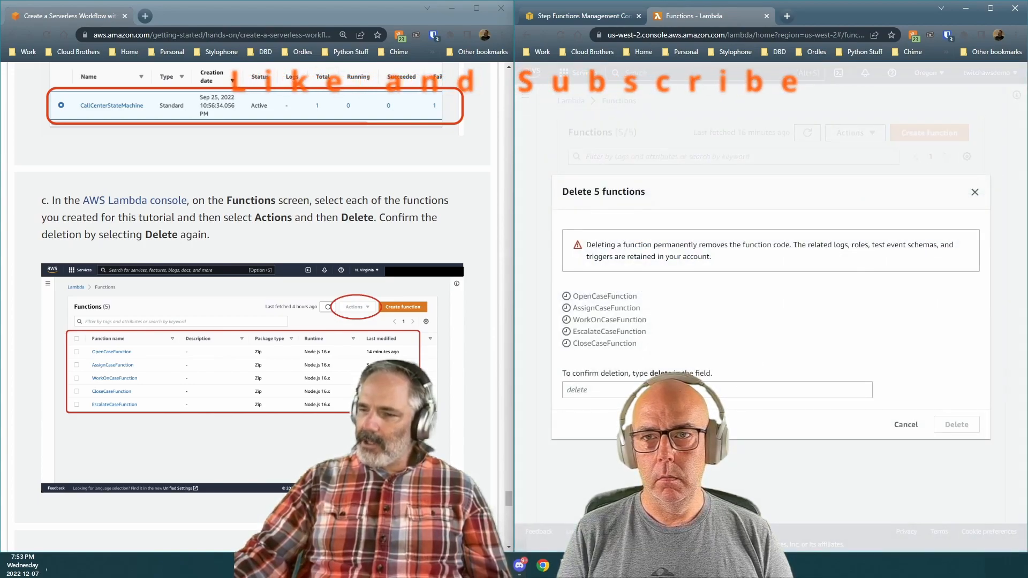
click(680, 390)
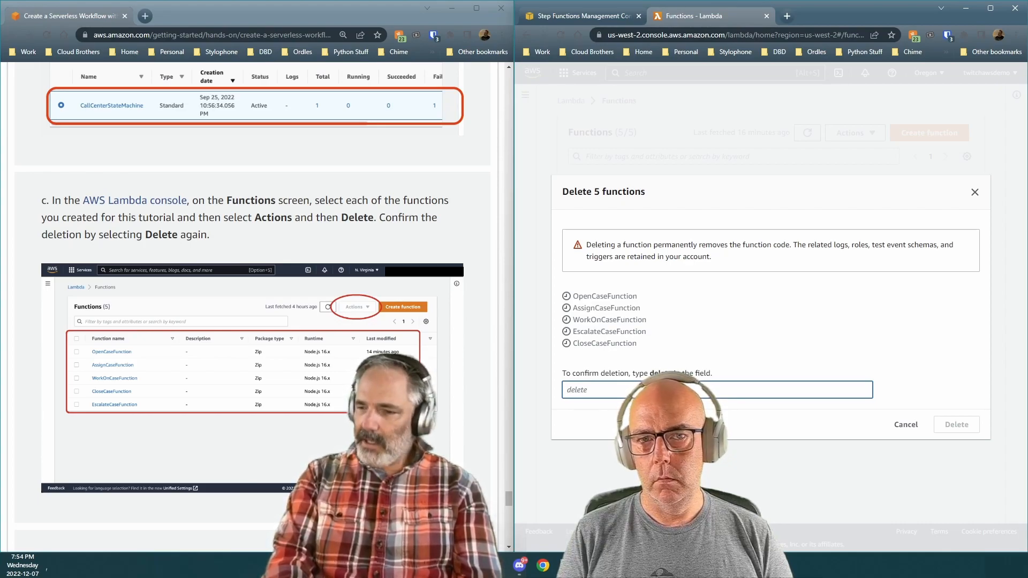
text(delete)
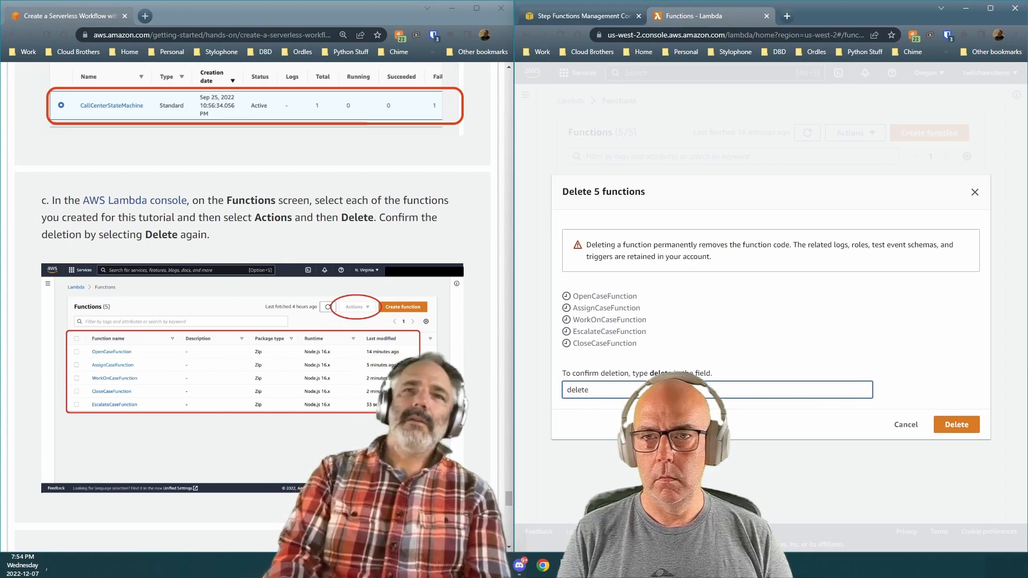
click(965, 430)
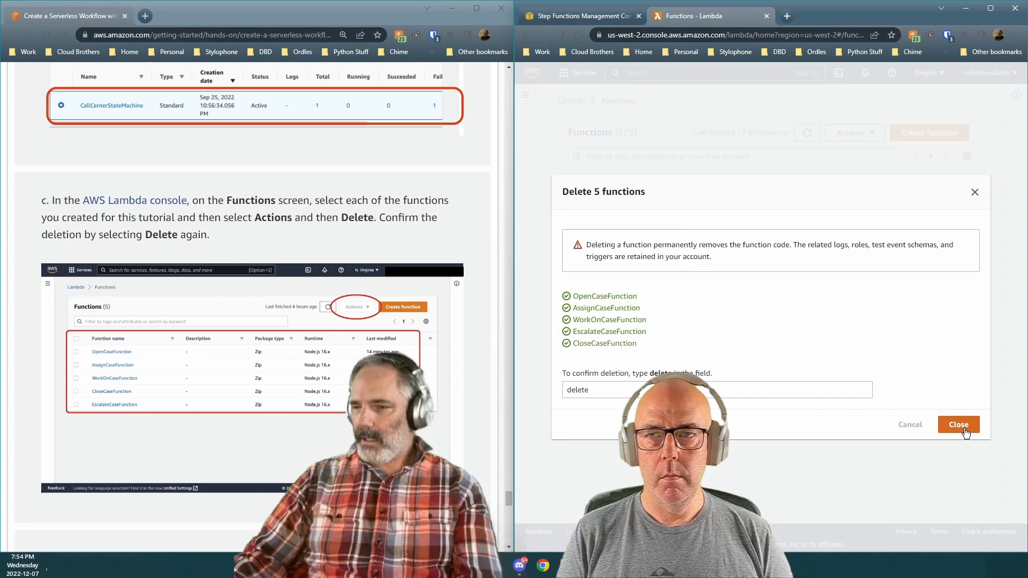
click(974, 193)
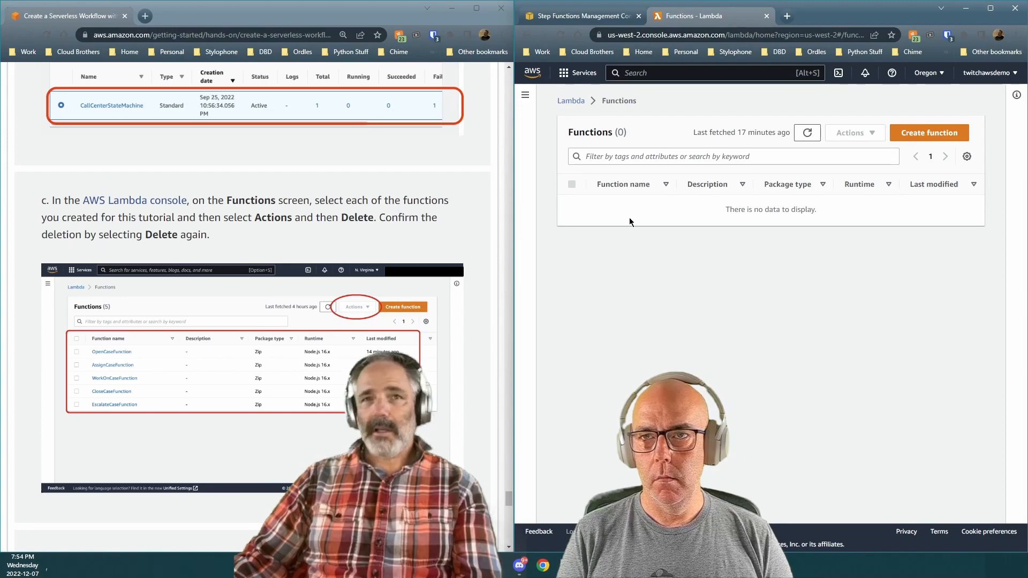
Step: Return to the Step Functions console and refresh the state machines list to check on the deletion of CallCenterStateMachine
click(581, 15)
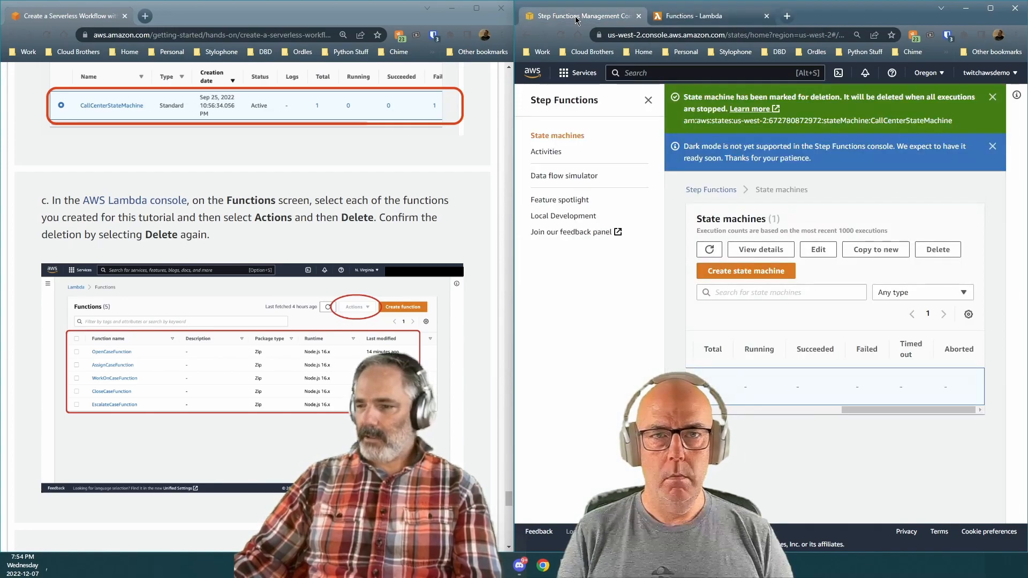
scroll(816, 414, left, 5)
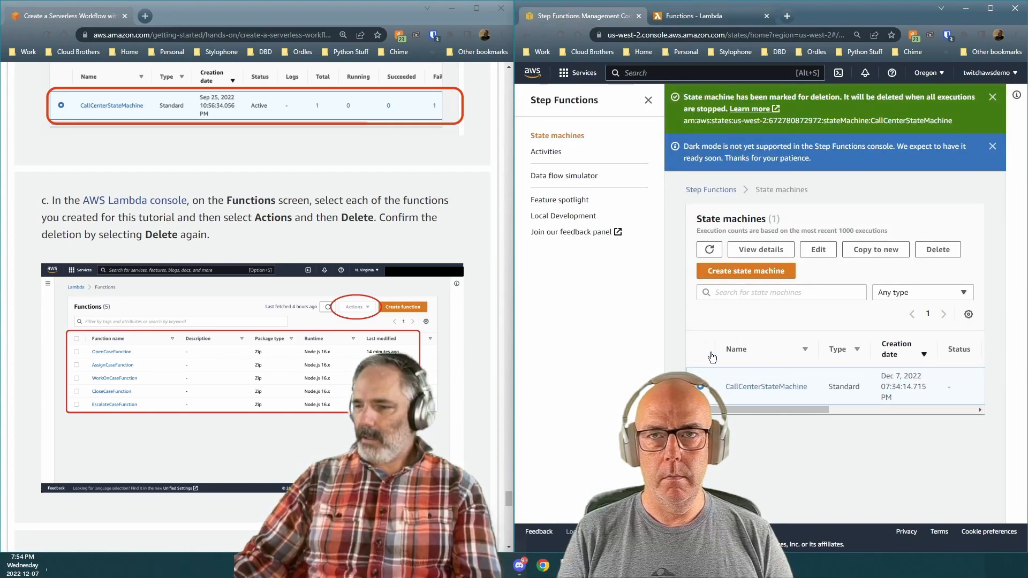
click(710, 249)
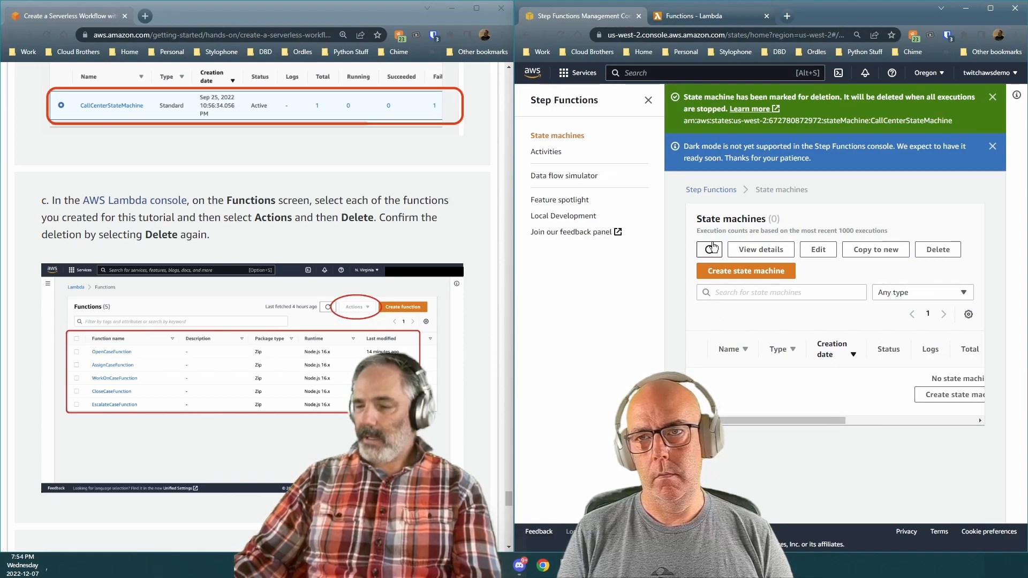
Step: Read the tutorial's instructions on deleting the IAM roles and open the Roles list in the IAM console
scroll(252, 305, down, 7)
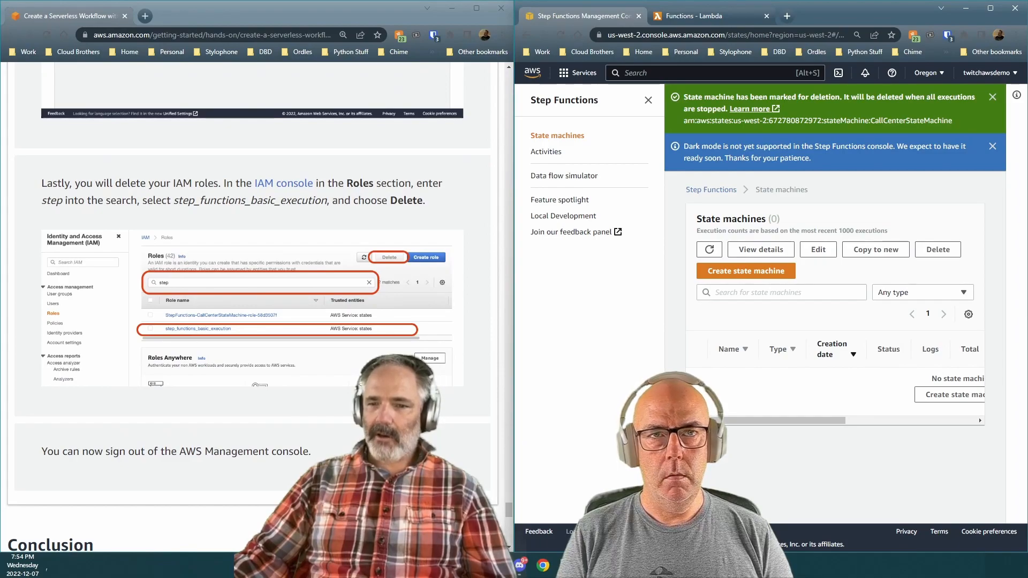
scroll(252, 305, down, 1)
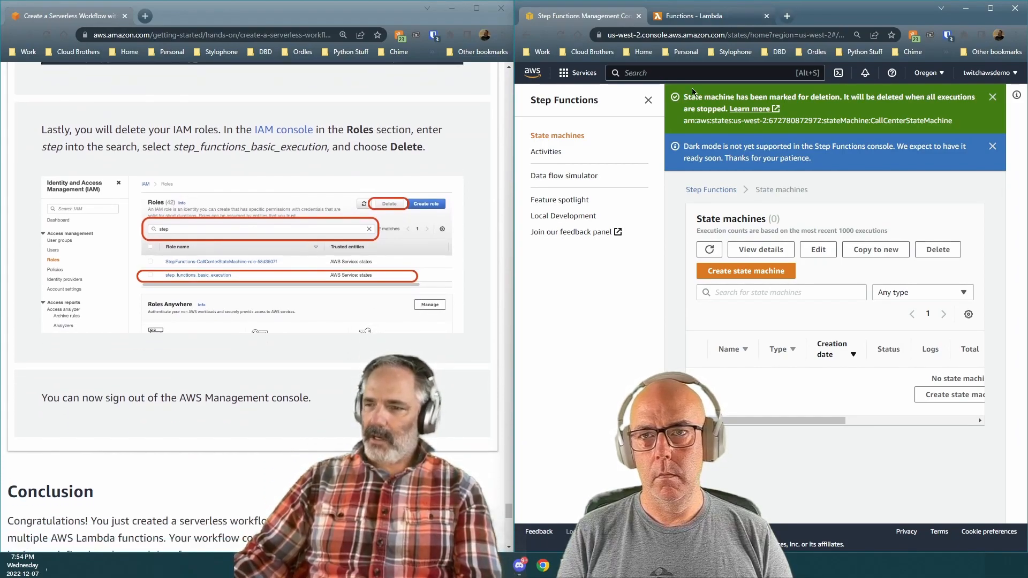
text(iam)
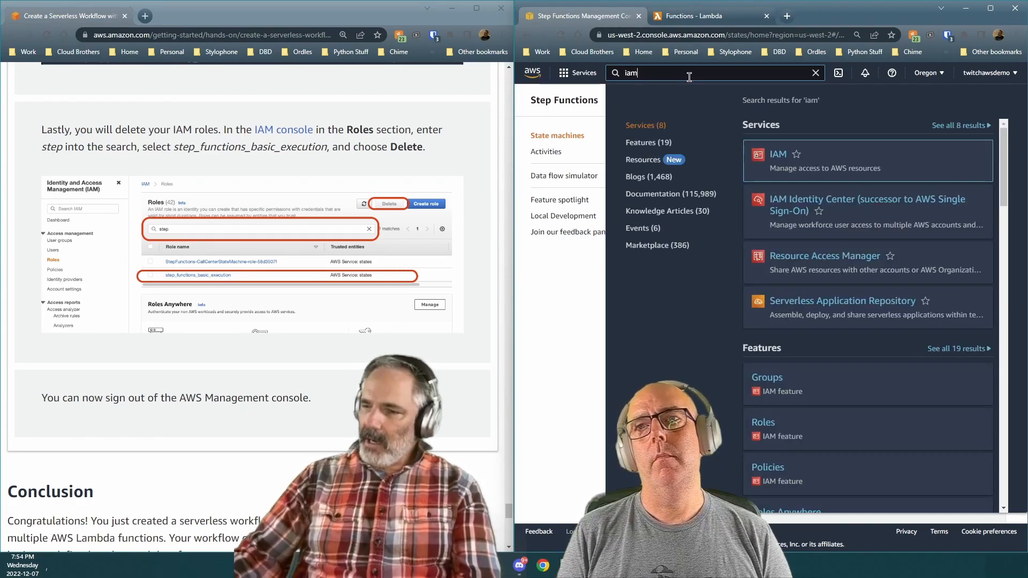
click(779, 155)
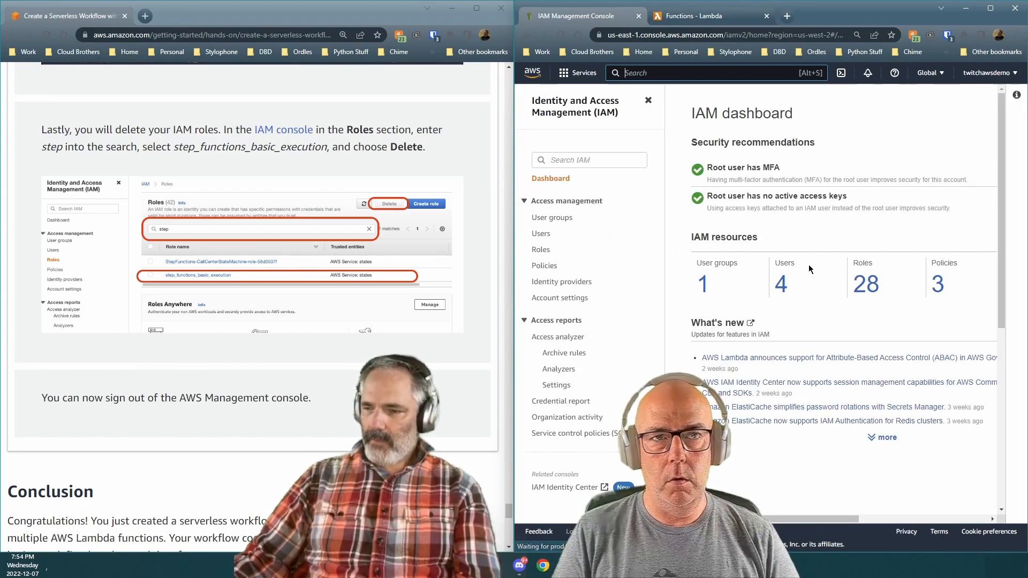
click(540, 250)
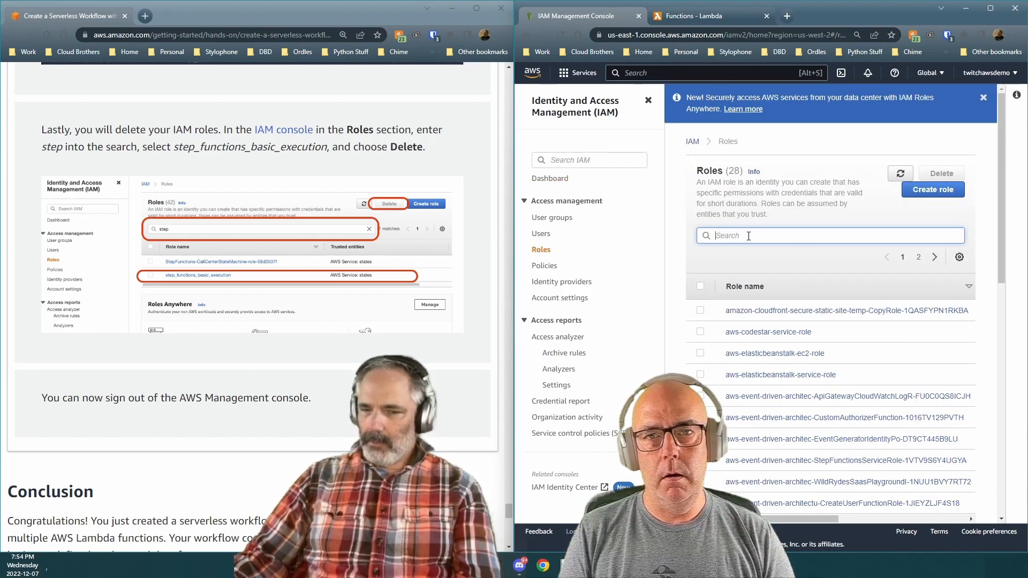
text(aws_)
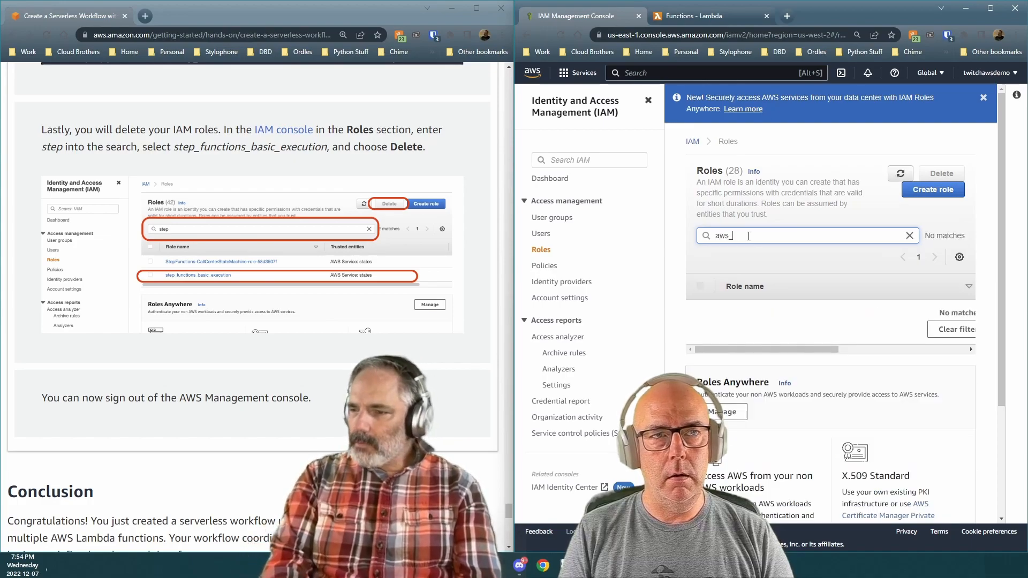
text(functions_basic_)
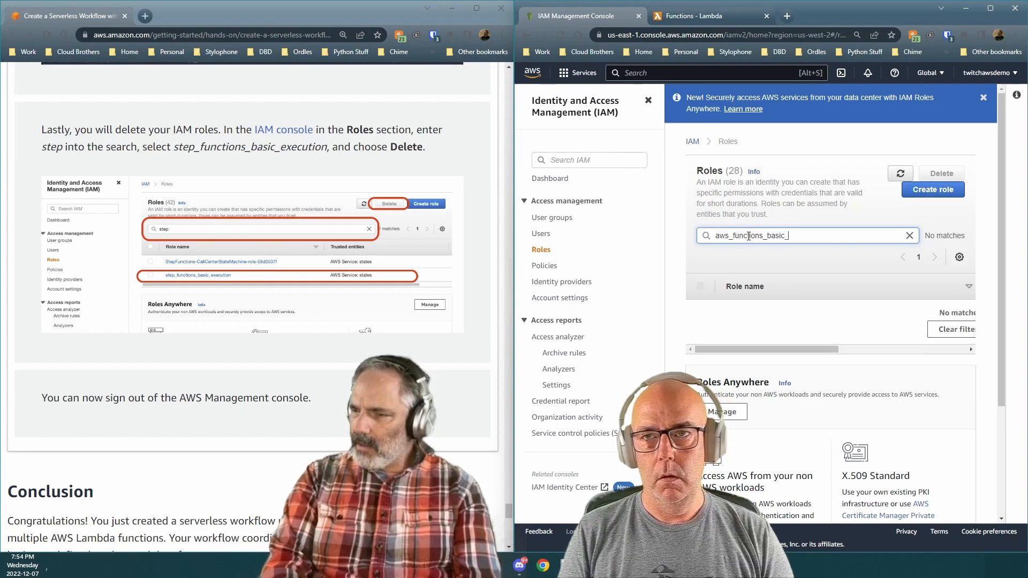
text(ex)
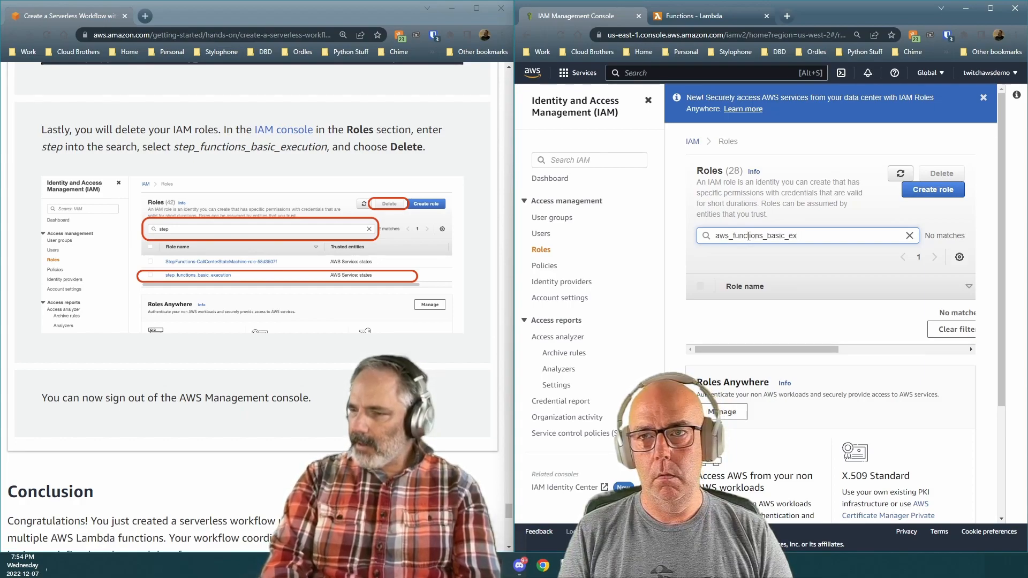
text(uecution)
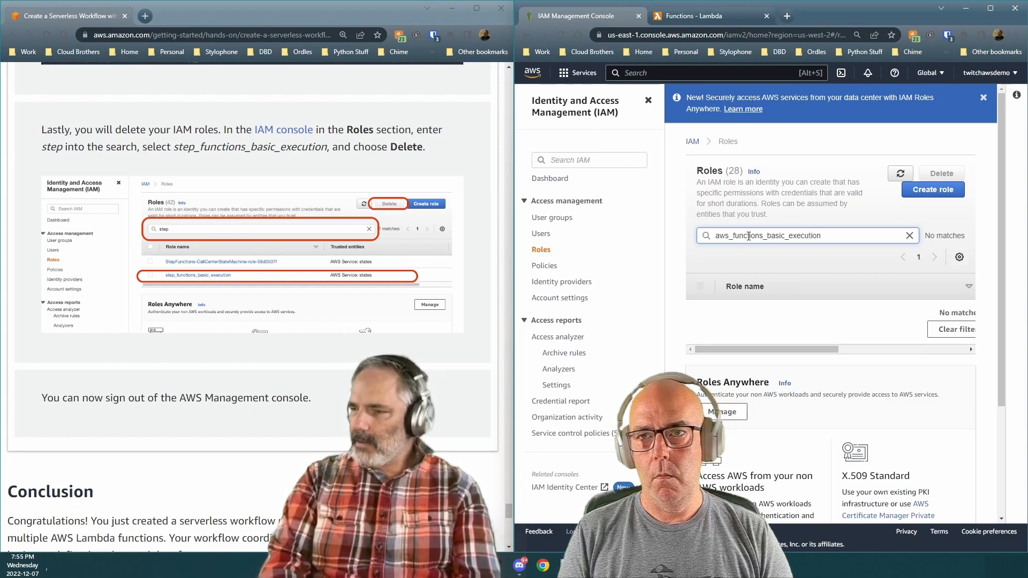
click(909, 236)
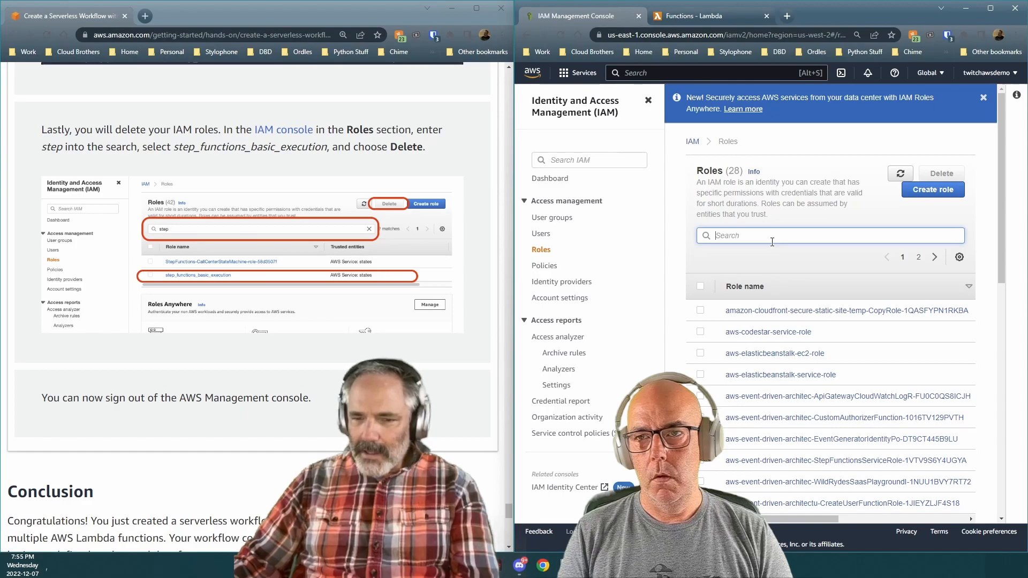
Step: Search the roles for "step_fun", delete step_functions_basic_execution with its role name as confirmation, and view the tutorial's Conclusion and Next steps
text(s)
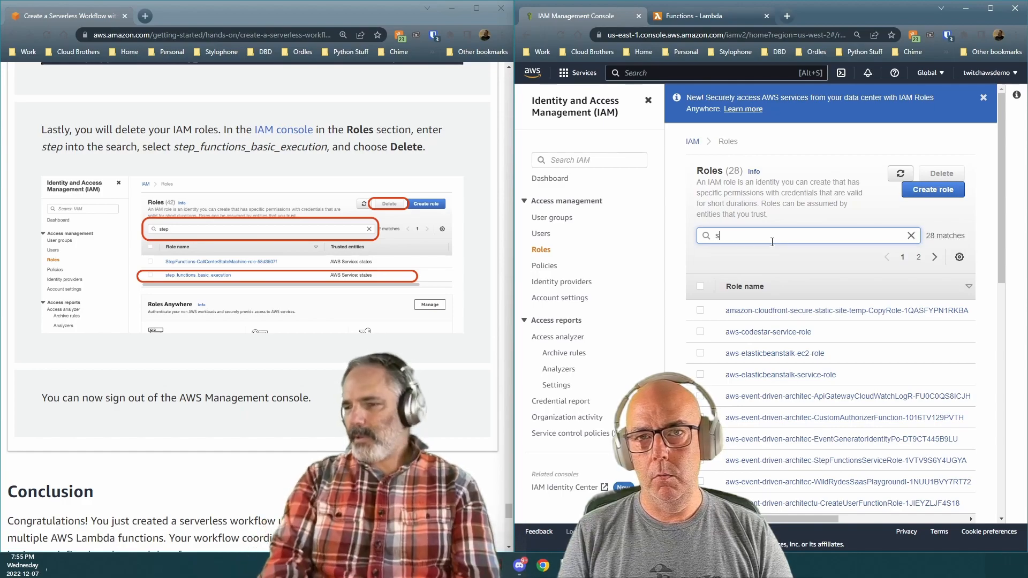
text(tep_fun)
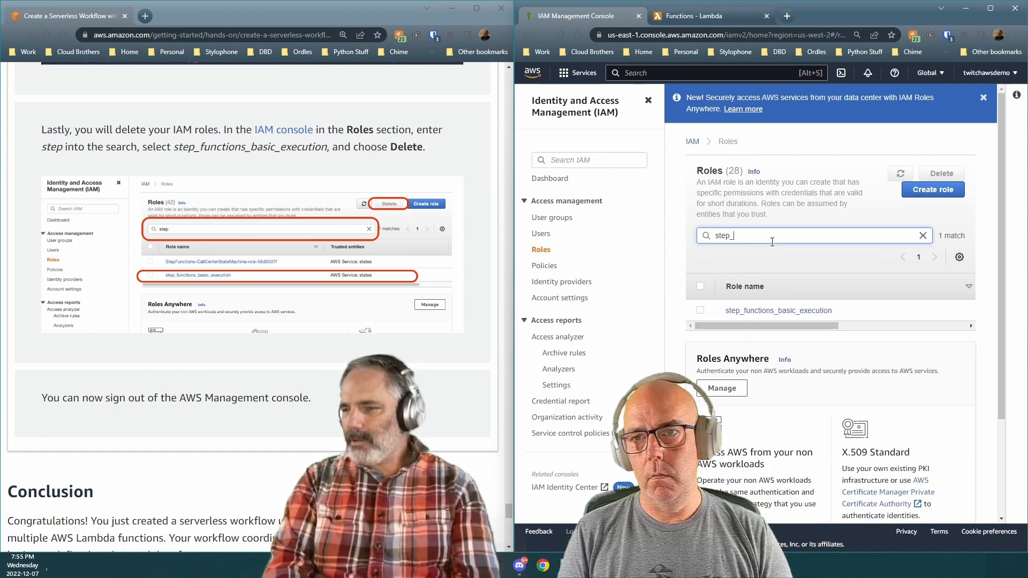
click(701, 312)
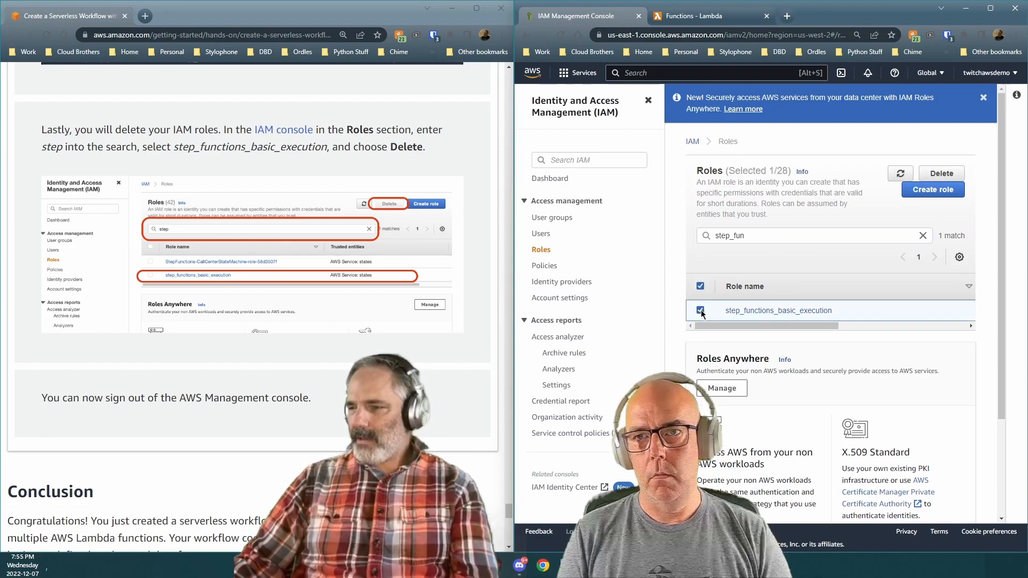
click(942, 175)
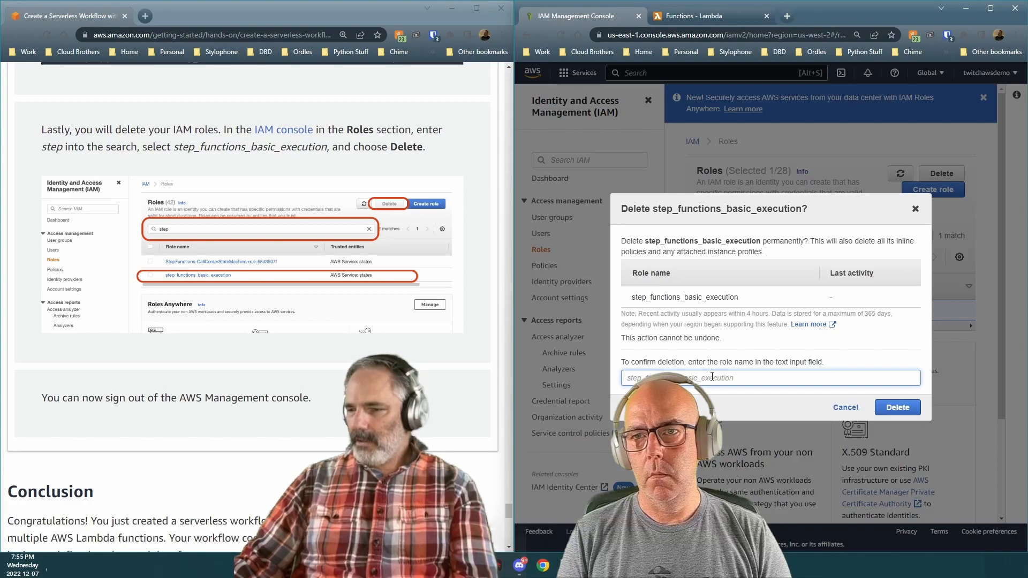
drag(742, 300, 630, 298)
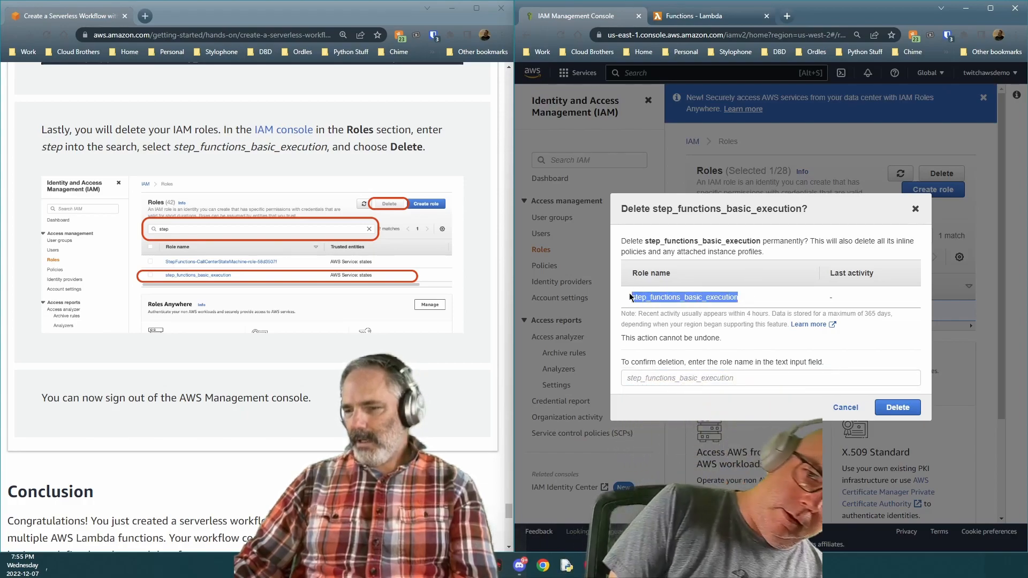
key(ctrl+c)
click(701, 378)
key(ctrl+v)
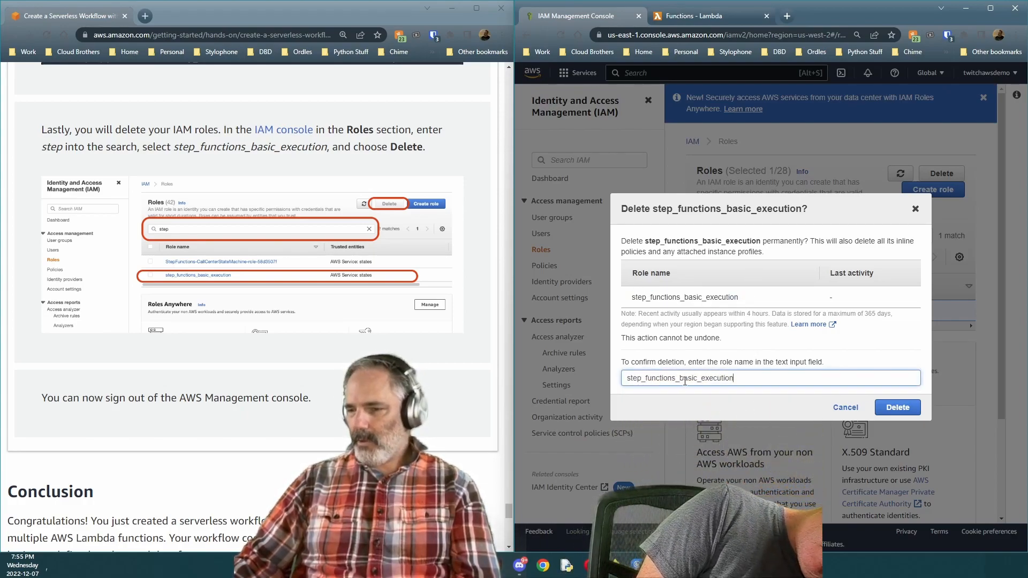
click(907, 411)
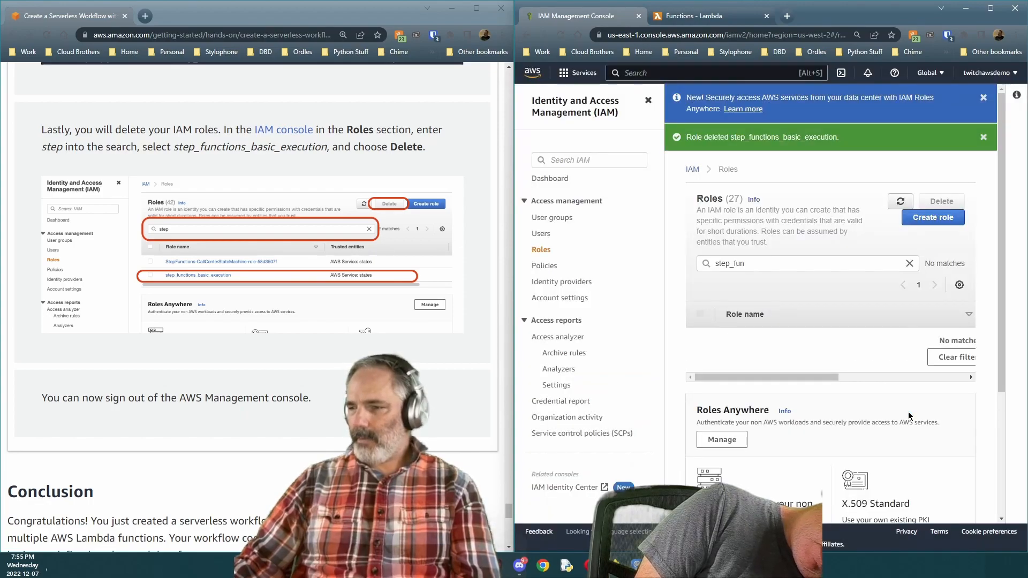
scroll(262, 357, down, 8)
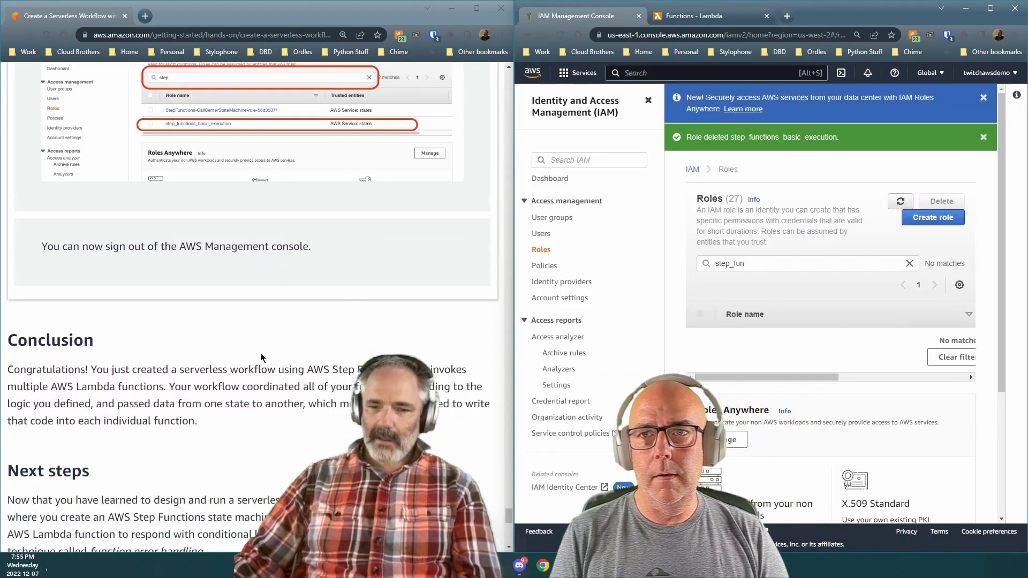
scroll(263, 357, up, 1)
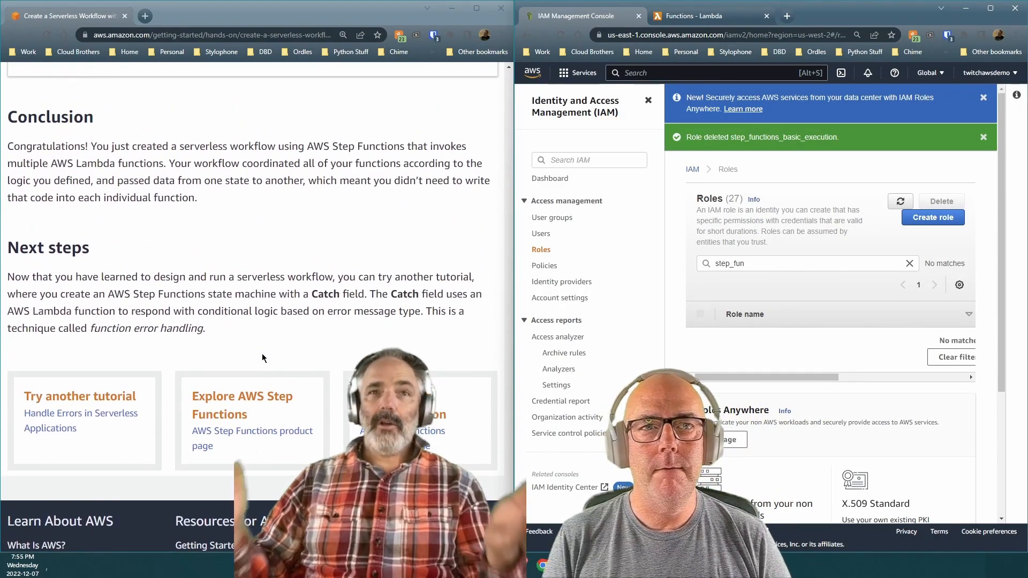